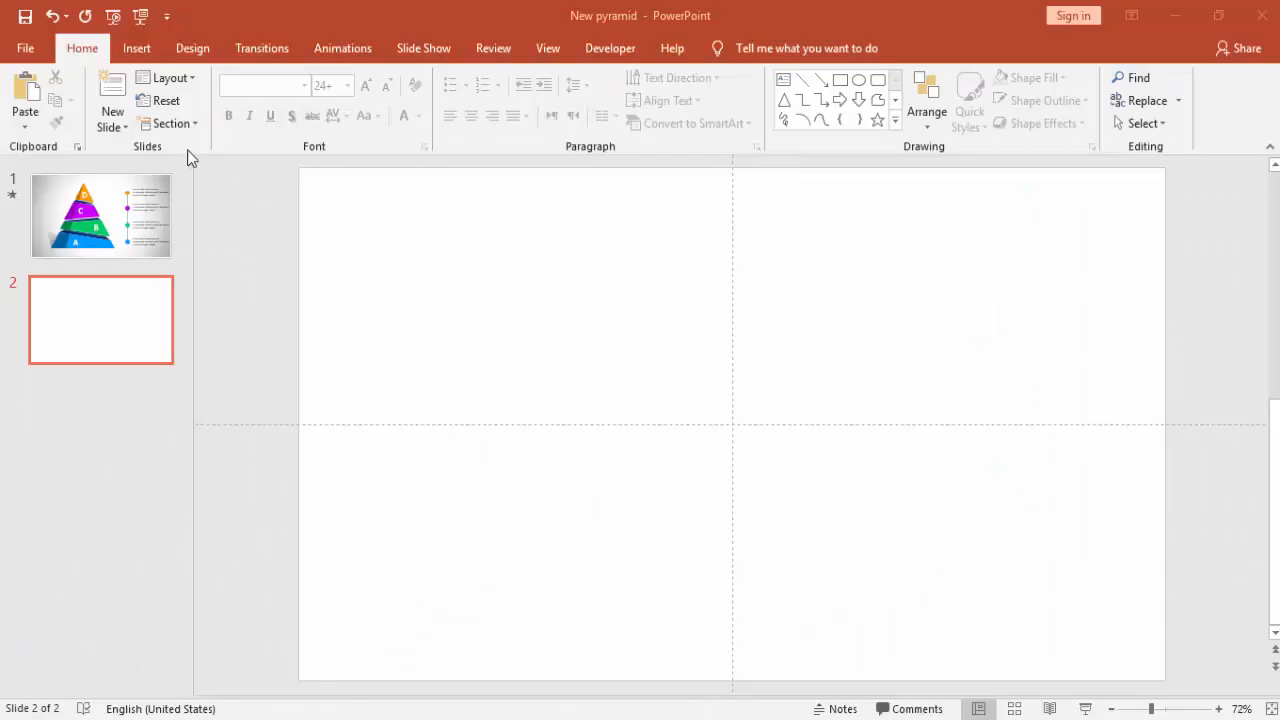
Step: Draw an isosceles triangle on the blank slide 2 from the Shapes gallery
left_click(136, 48)
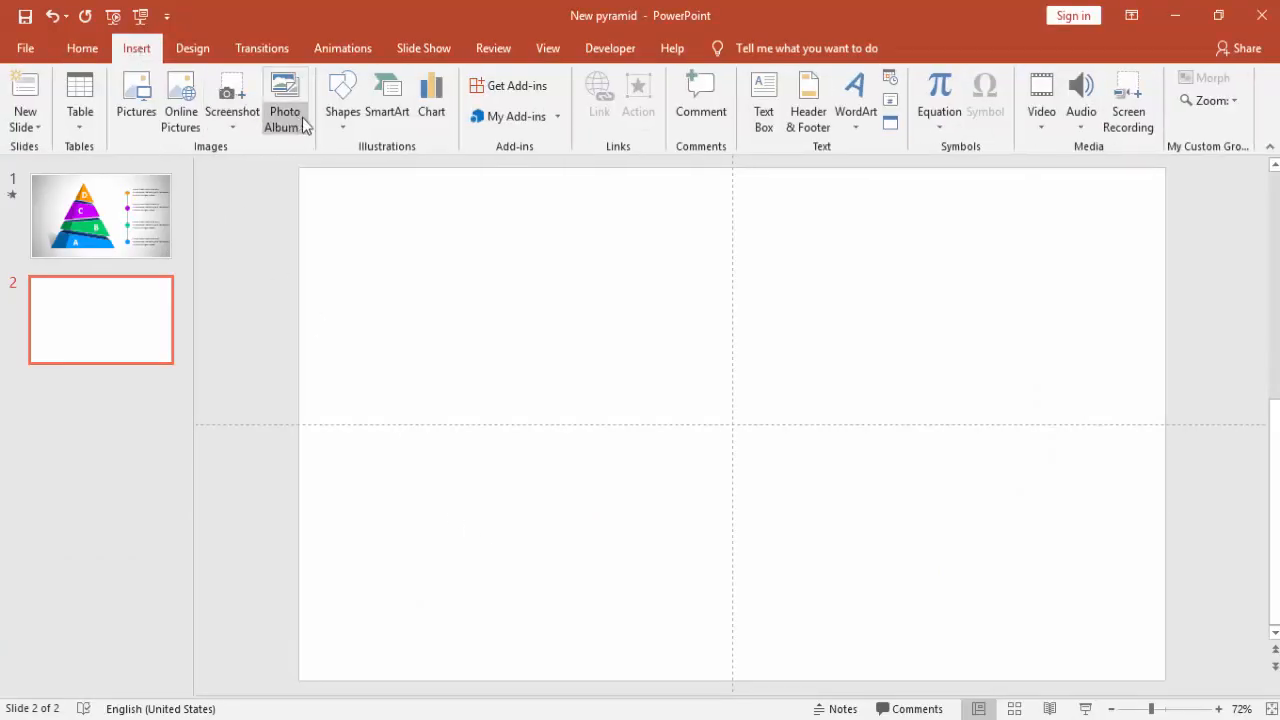
left_click(349, 132)
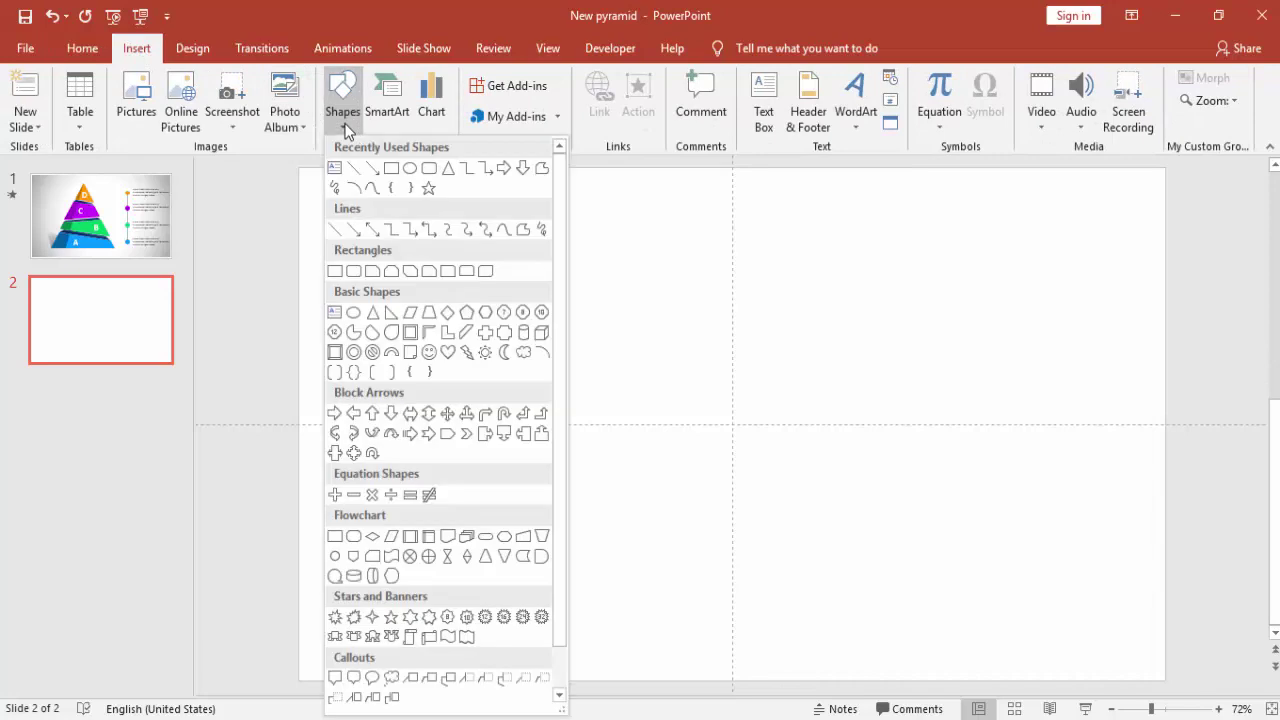
left_click(373, 313)
left_click_drag(620, 272, 909, 585)
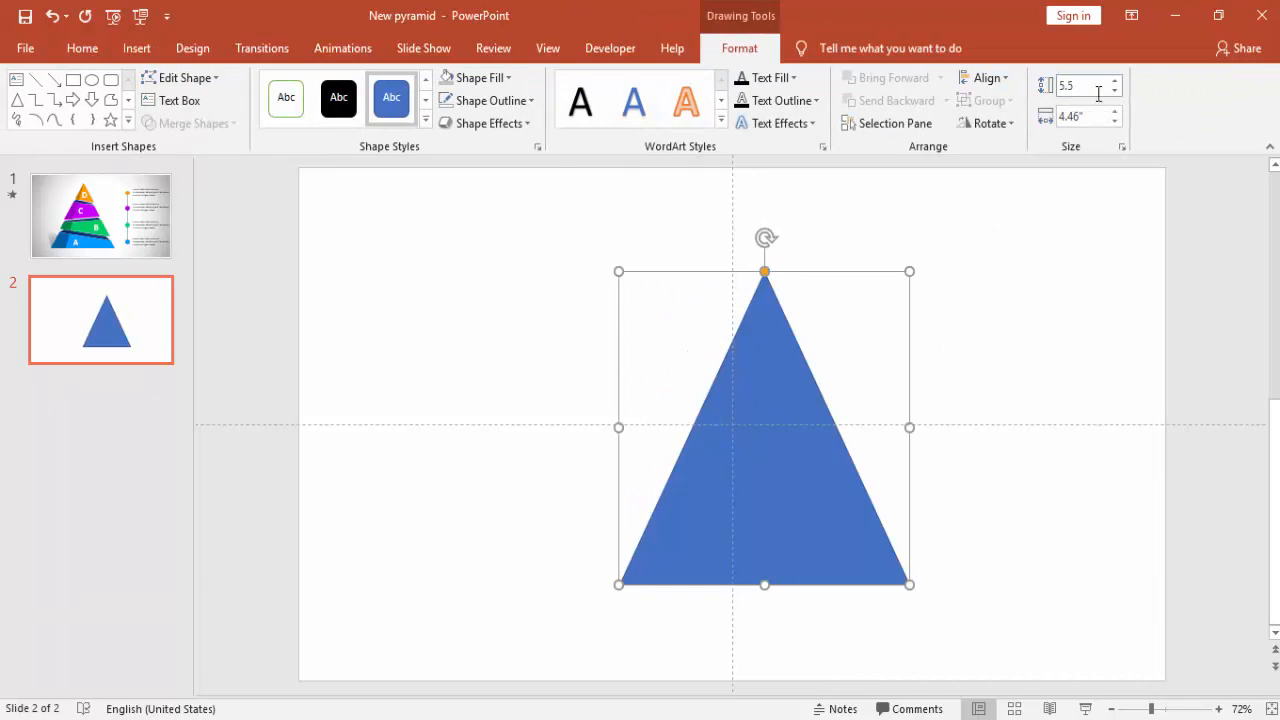
Step: Size the triangle to 5.5 in high by 6.2 in wide and centre it on the slide
left_click(1080, 118)
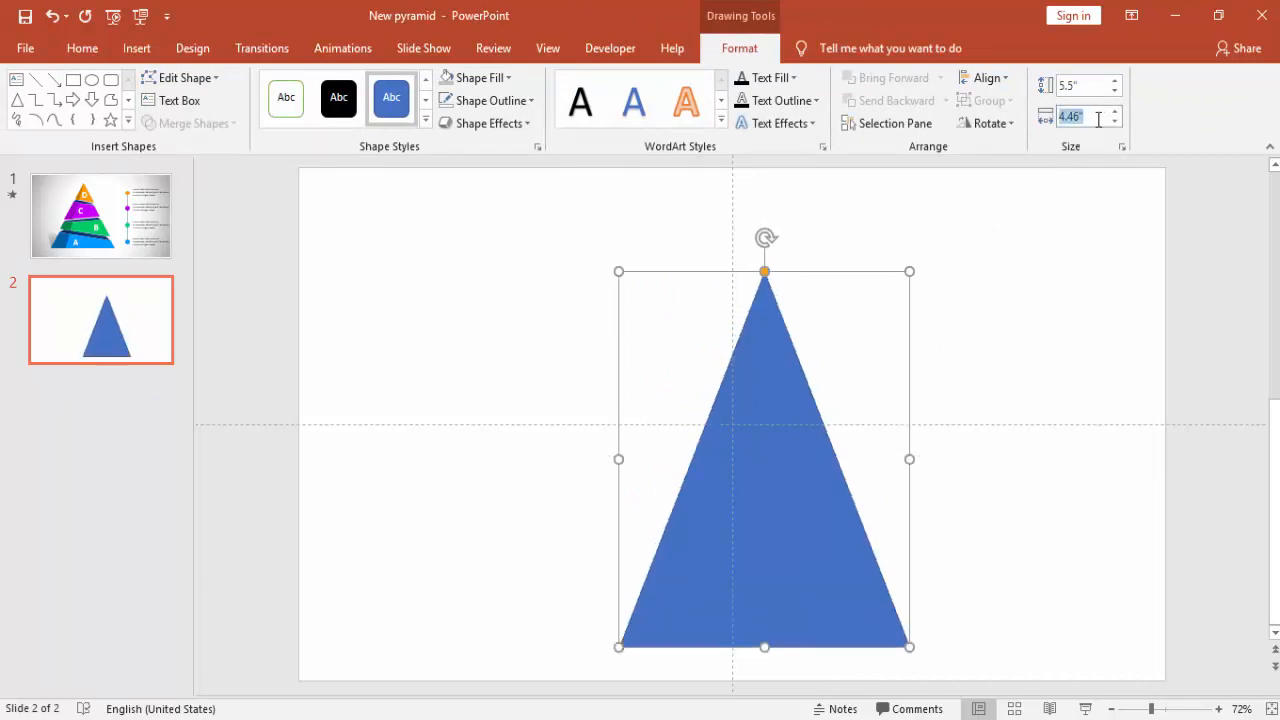
type("6.2")
key("Return")
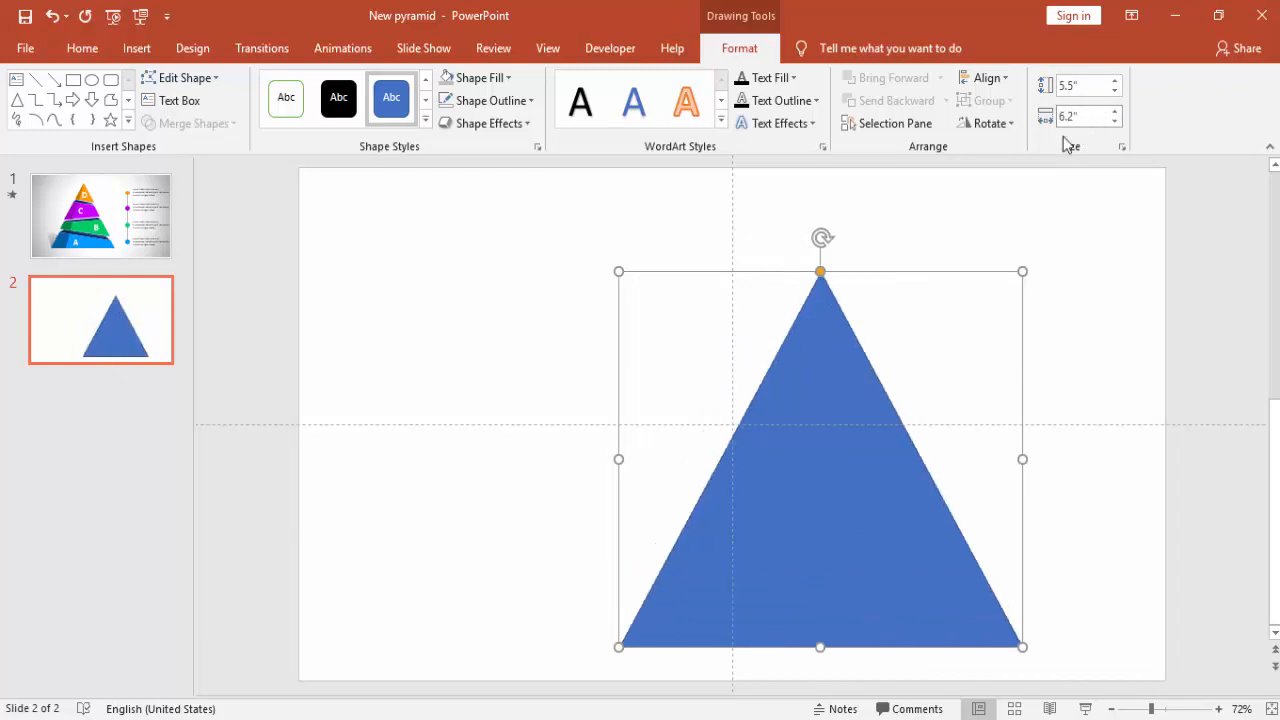
mouse_move(838, 452)
left_mouse_down()
mouse_move(807, 459)
mouse_move(748, 428)
left_mouse_up()
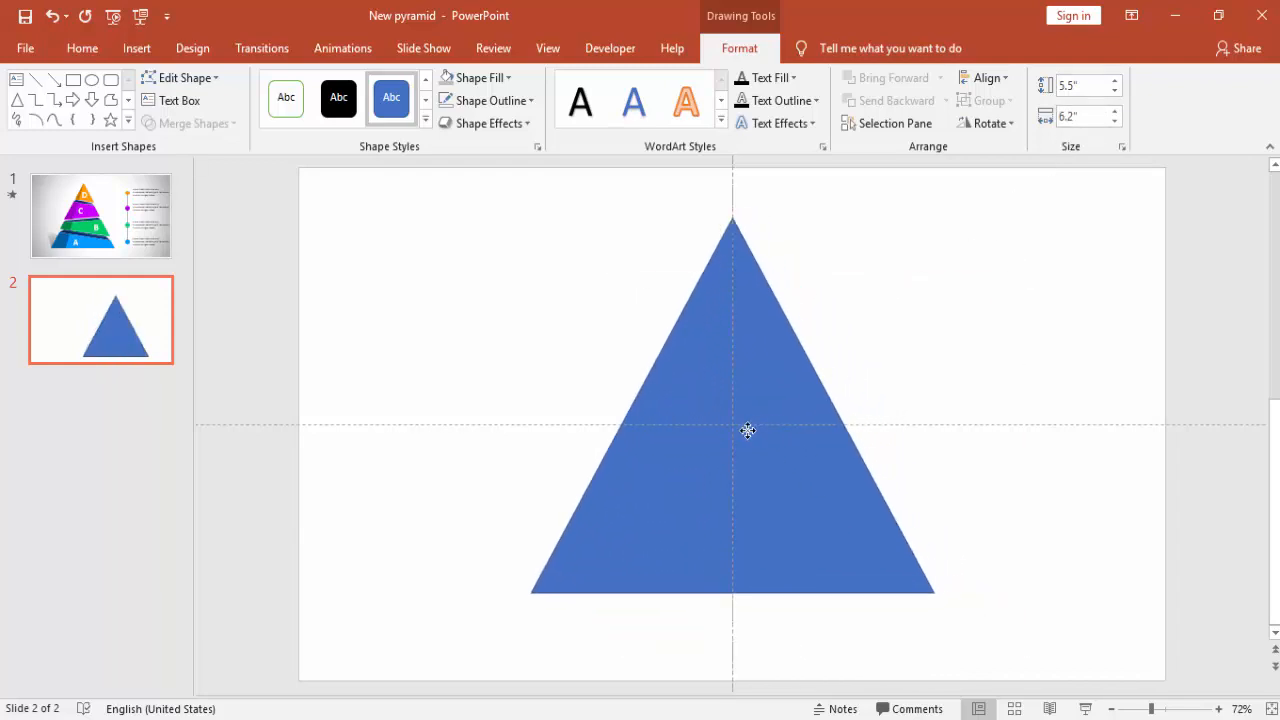
Step: Remove the triangle's outline and set its fill to 18% transparency in Format Shape
left_click(493, 100)
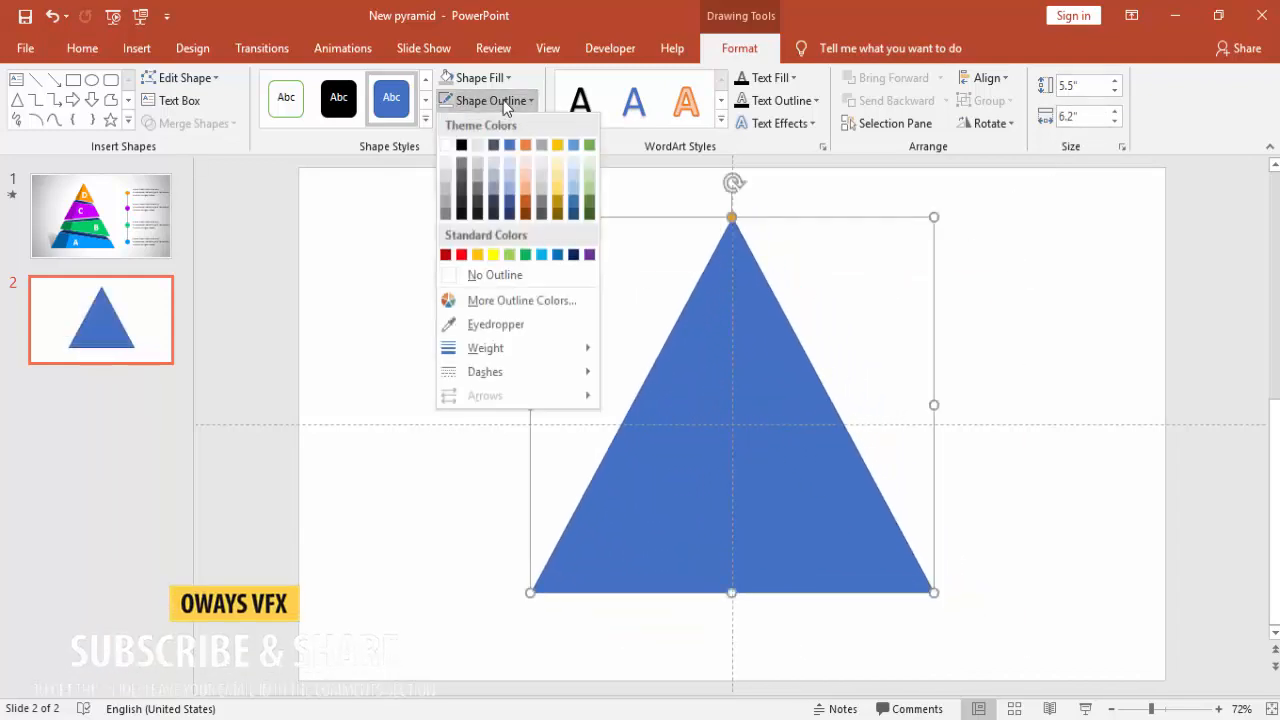
left_click(492, 277)
left_click(754, 448)
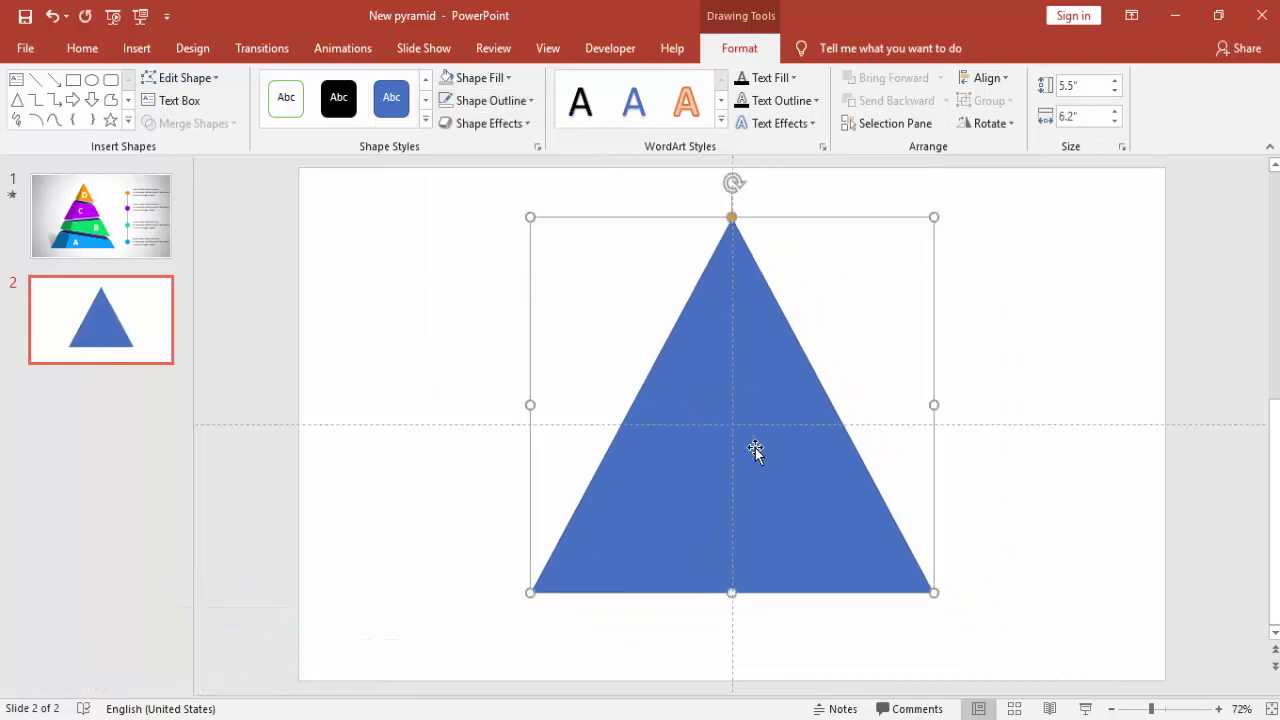
right_click(812, 512)
left_click(878, 483)
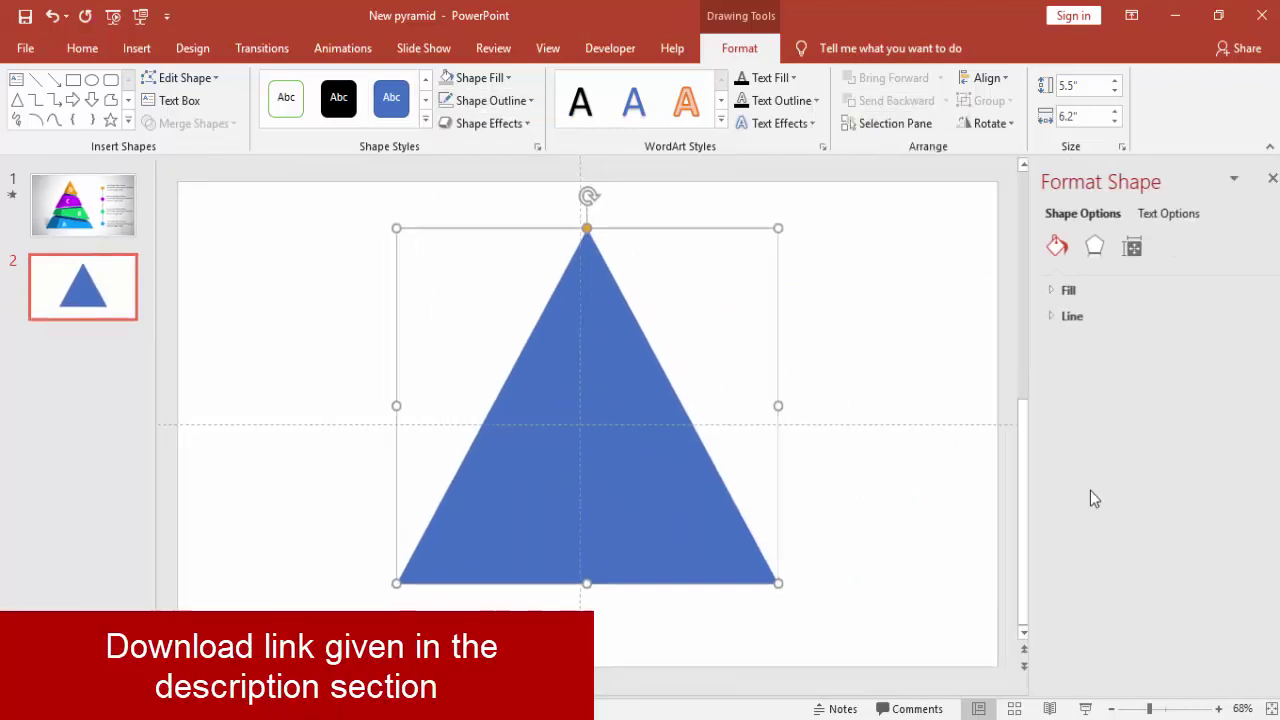
left_click(1056, 290)
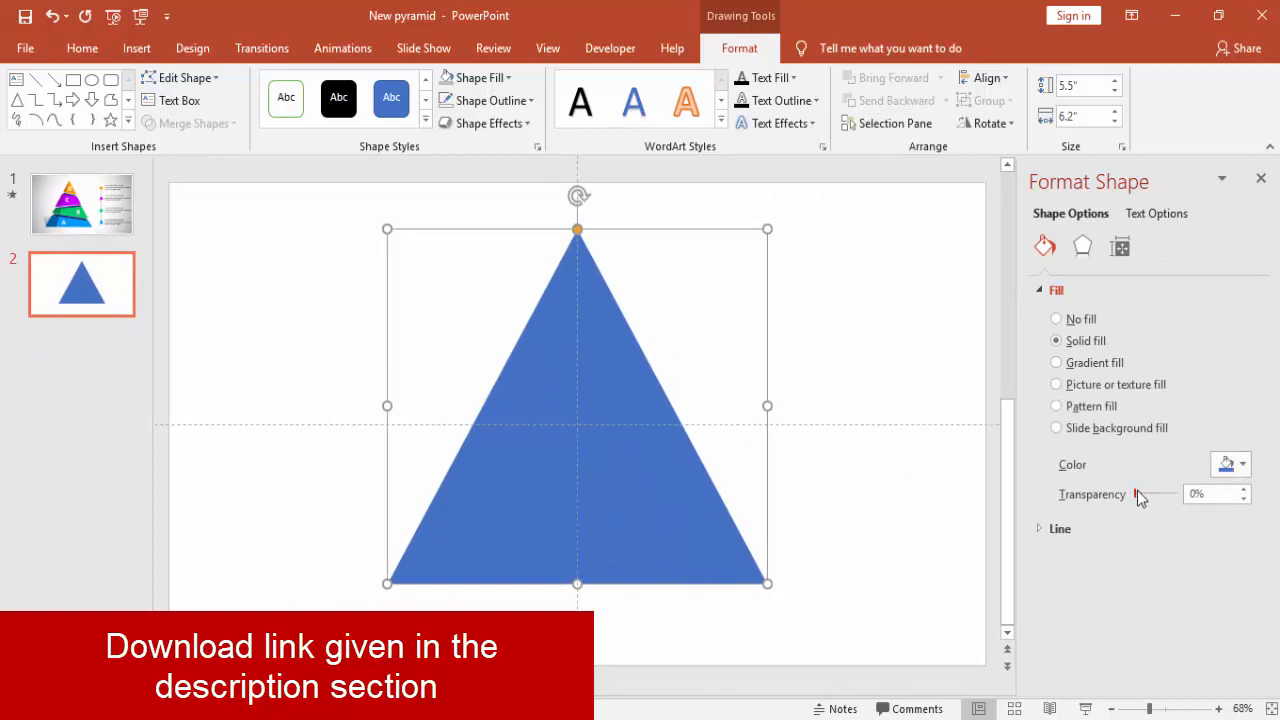
left_click_drag(1137, 494, 1143, 494)
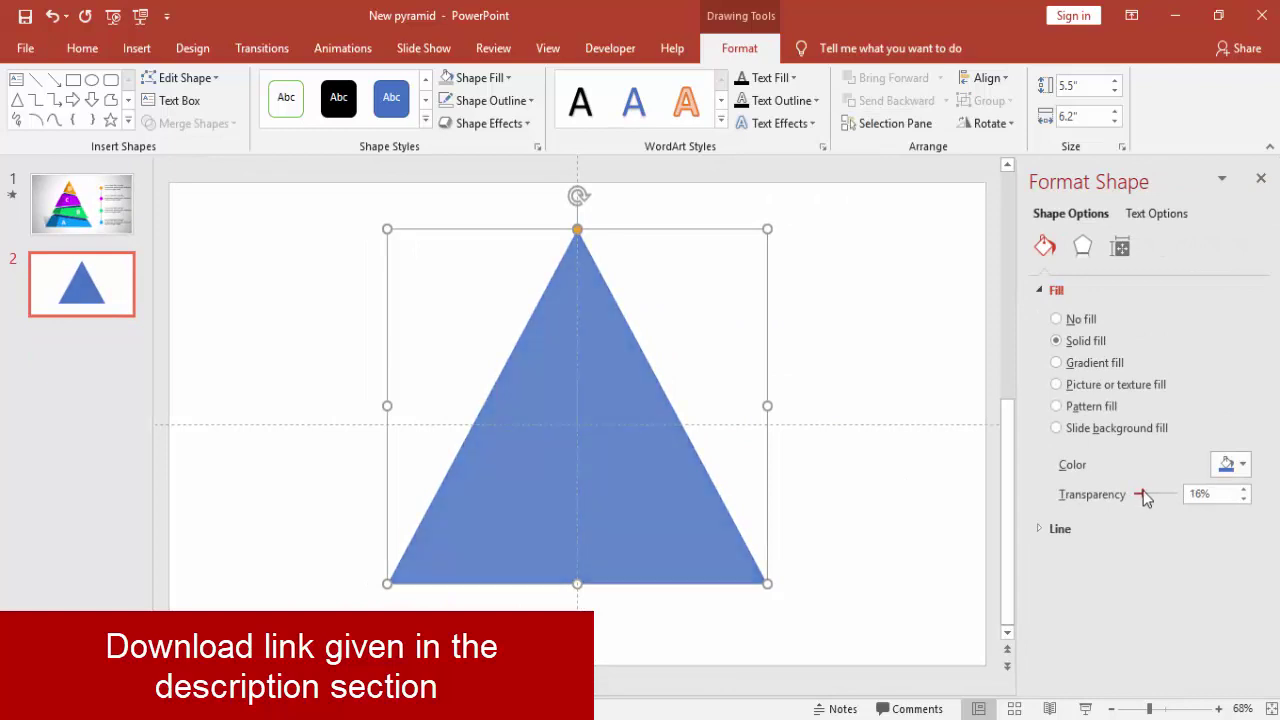
left_click(1261, 180)
Step: Park a duplicate triangle right of the slide and drop an offset copy over the original
left_click(82, 48)
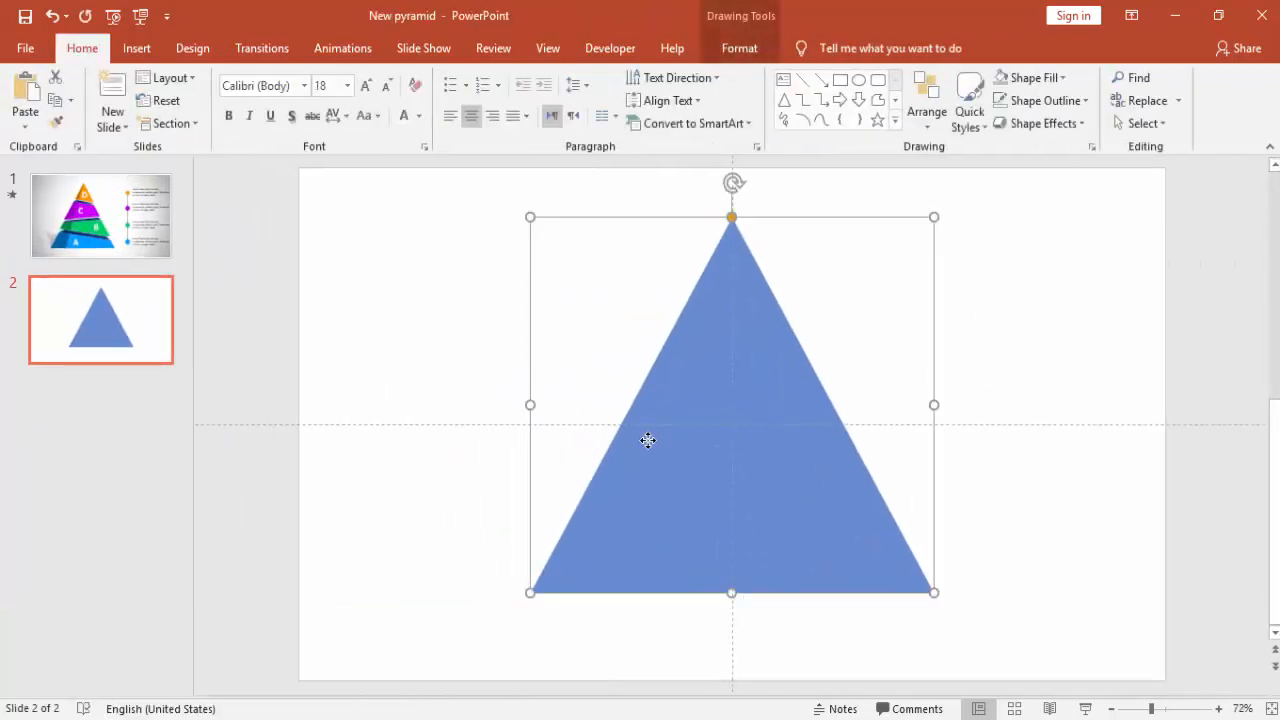
left_click_drag(648, 441, 1141, 441)
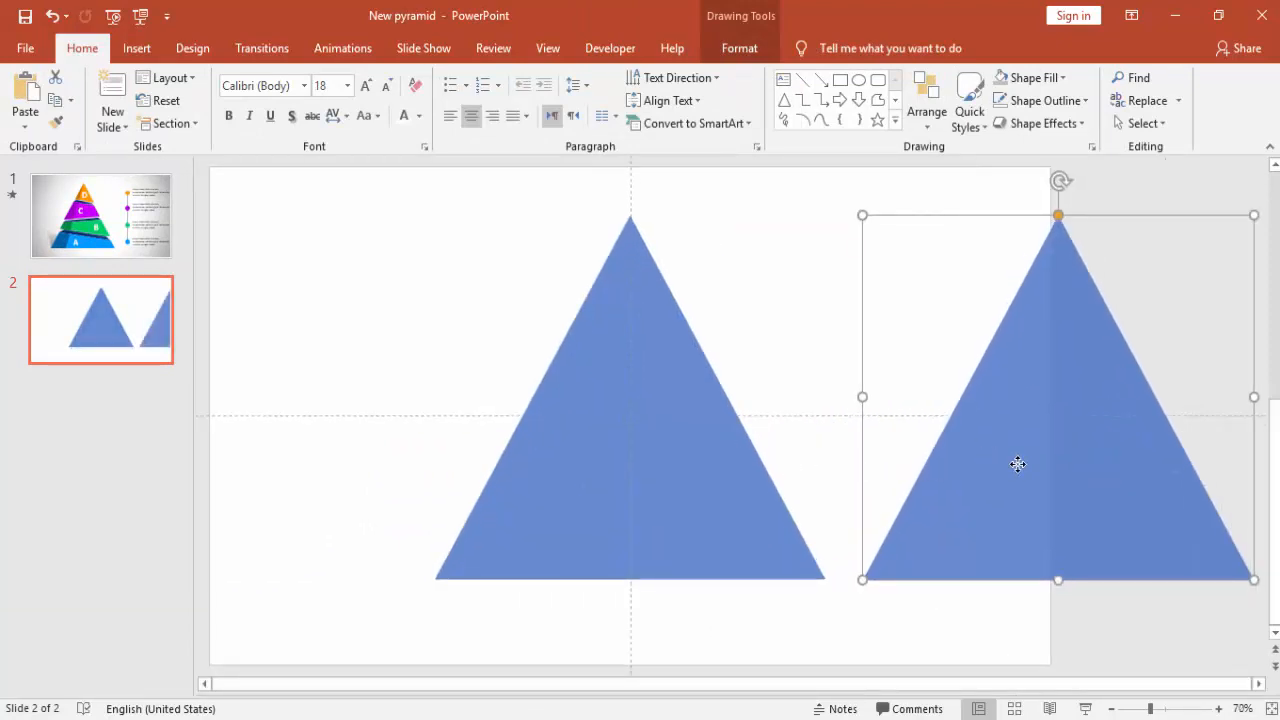
left_click(740, 370)
left_click(660, 365)
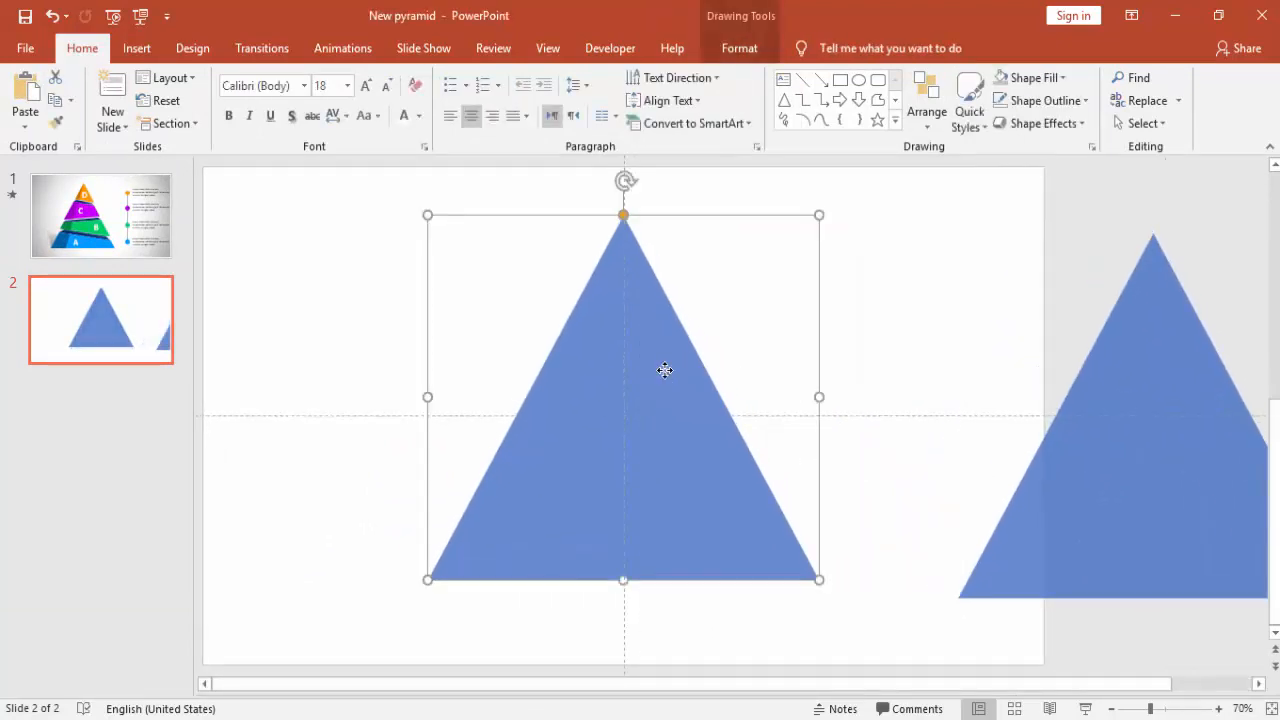
left_click_drag(665, 371, 685, 377)
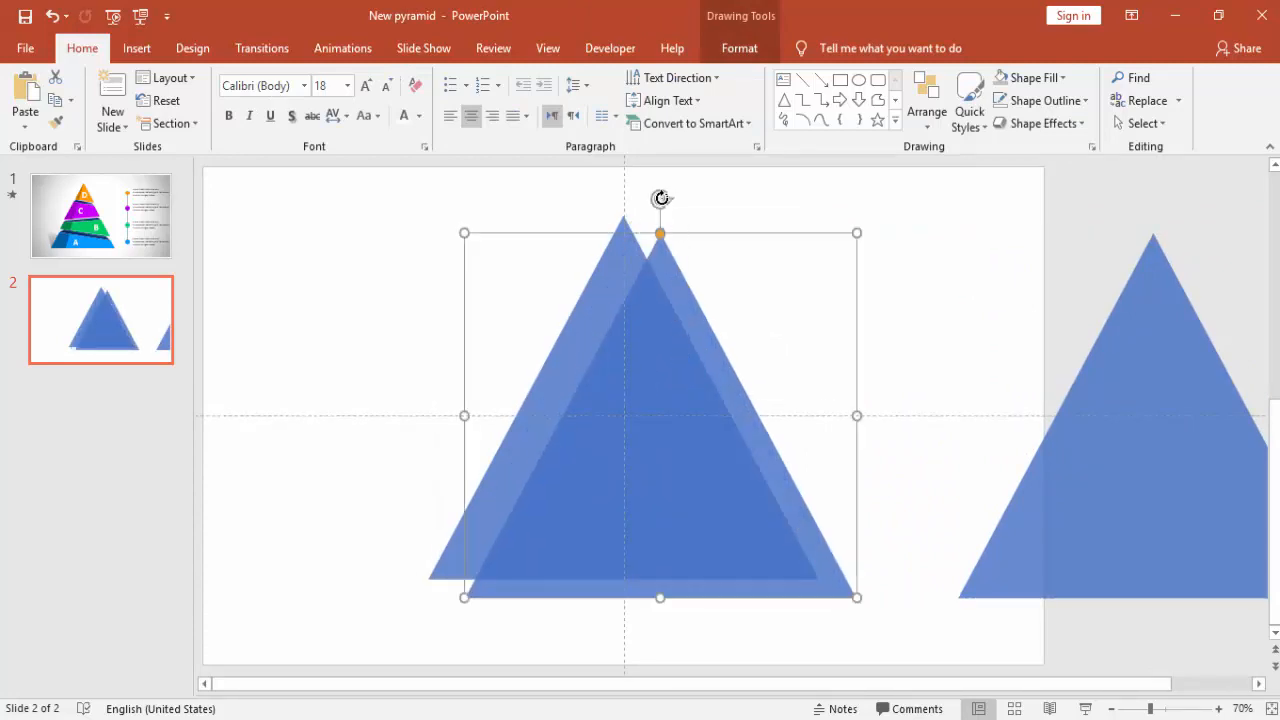
Step: Tilt the copy, align its apex with the original's apex and stretch its base downward
left_click_drag(660, 198, 622, 198)
left_click_drag(678, 490, 675, 469)
left_click_drag(1150, 709, 1181, 709)
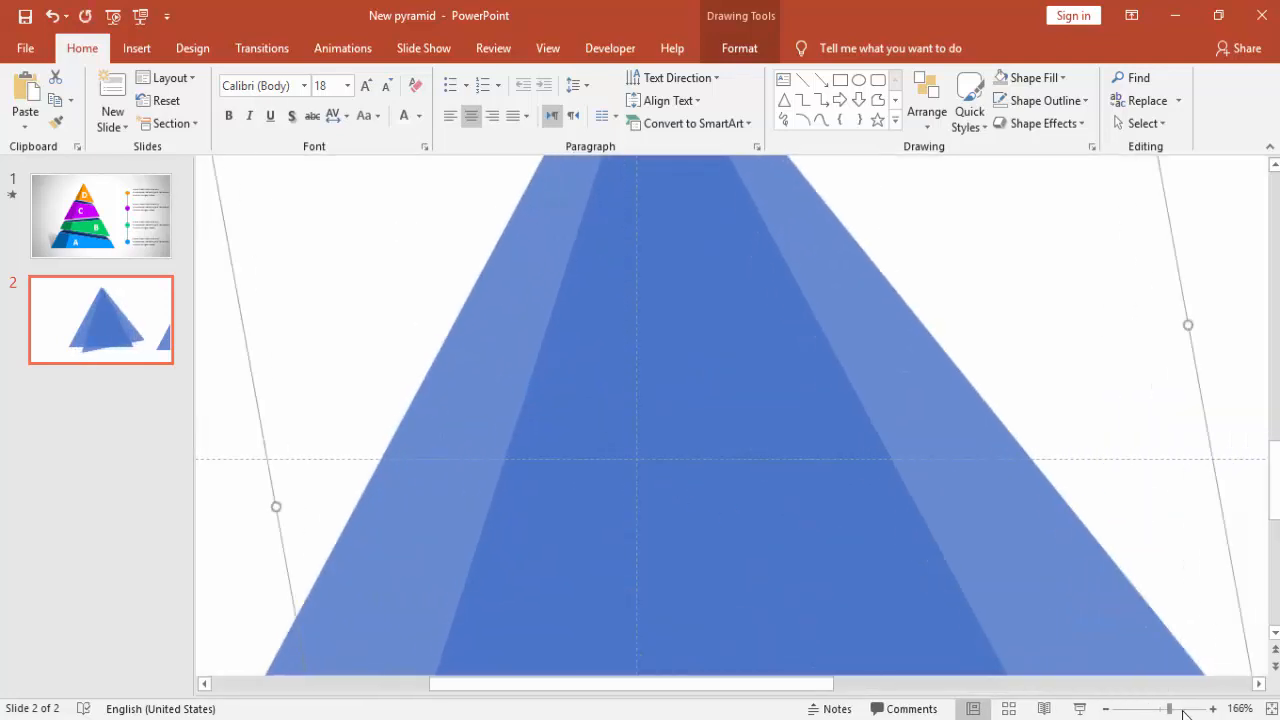
scroll(552, 365, "up", 5)
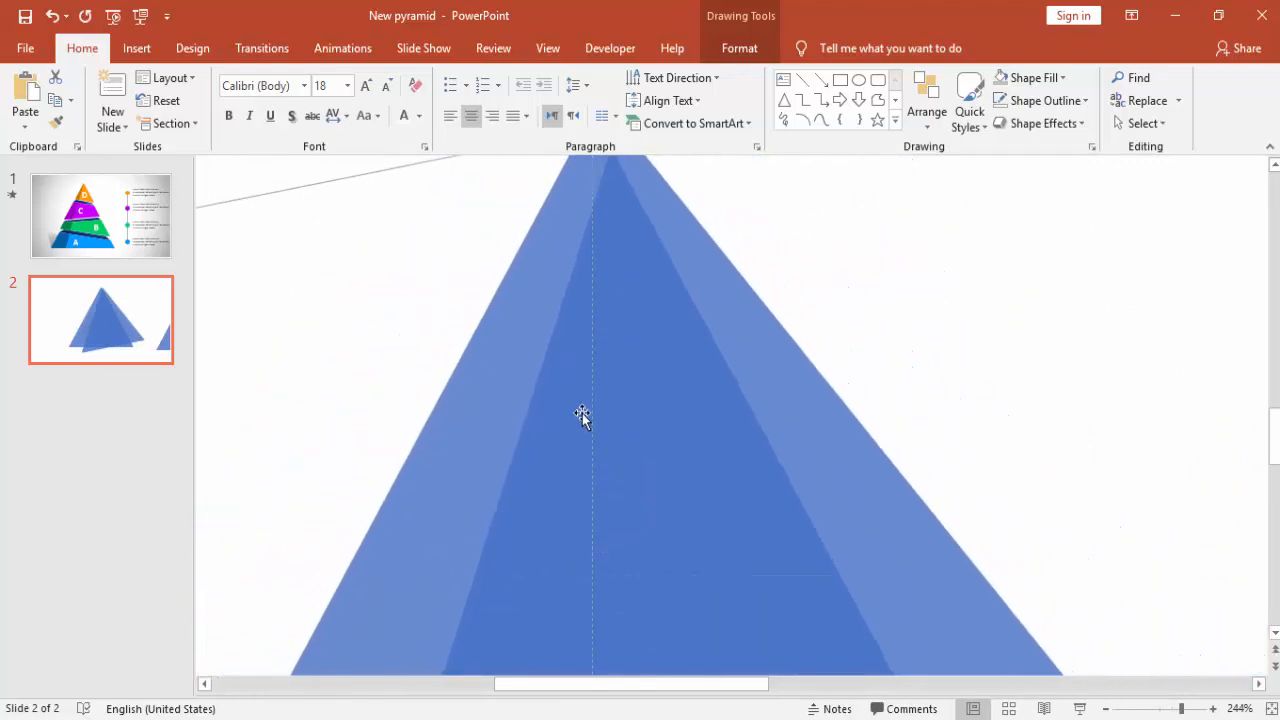
left_click_drag(694, 342, 666, 329)
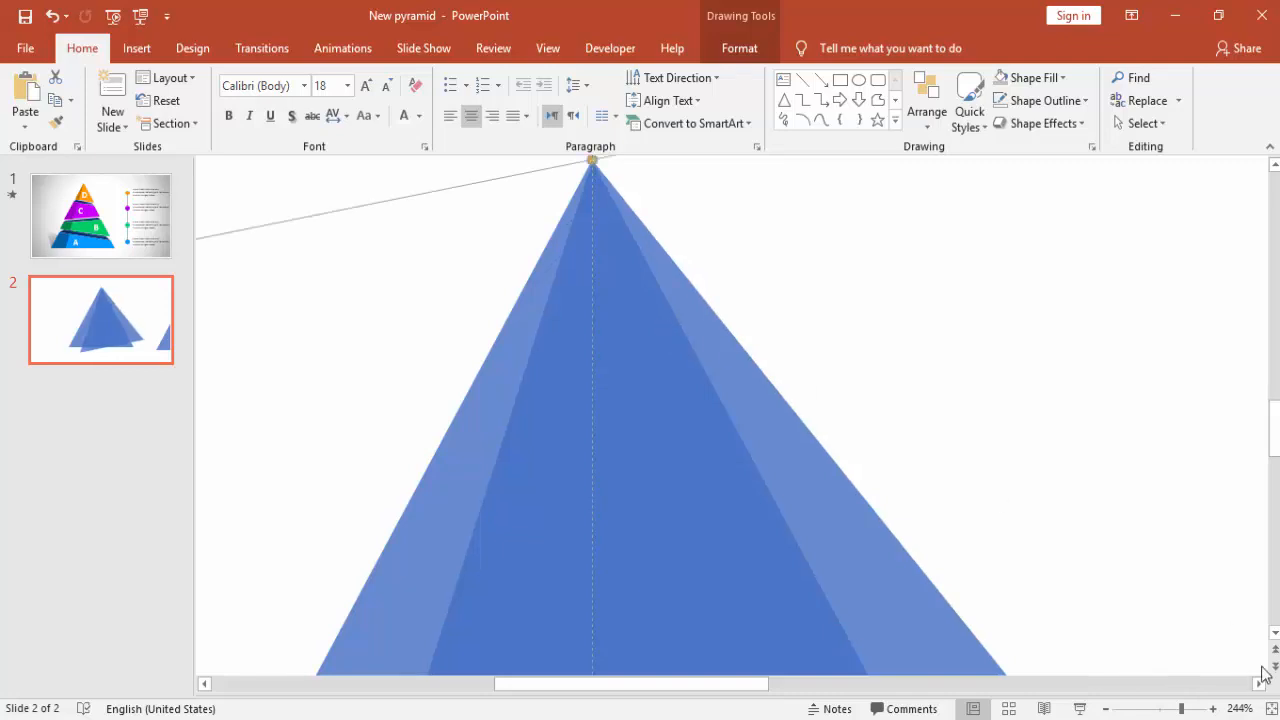
scroll(698, 540, "down", 1, "ctrl")
scroll(698, 540, "down", 2)
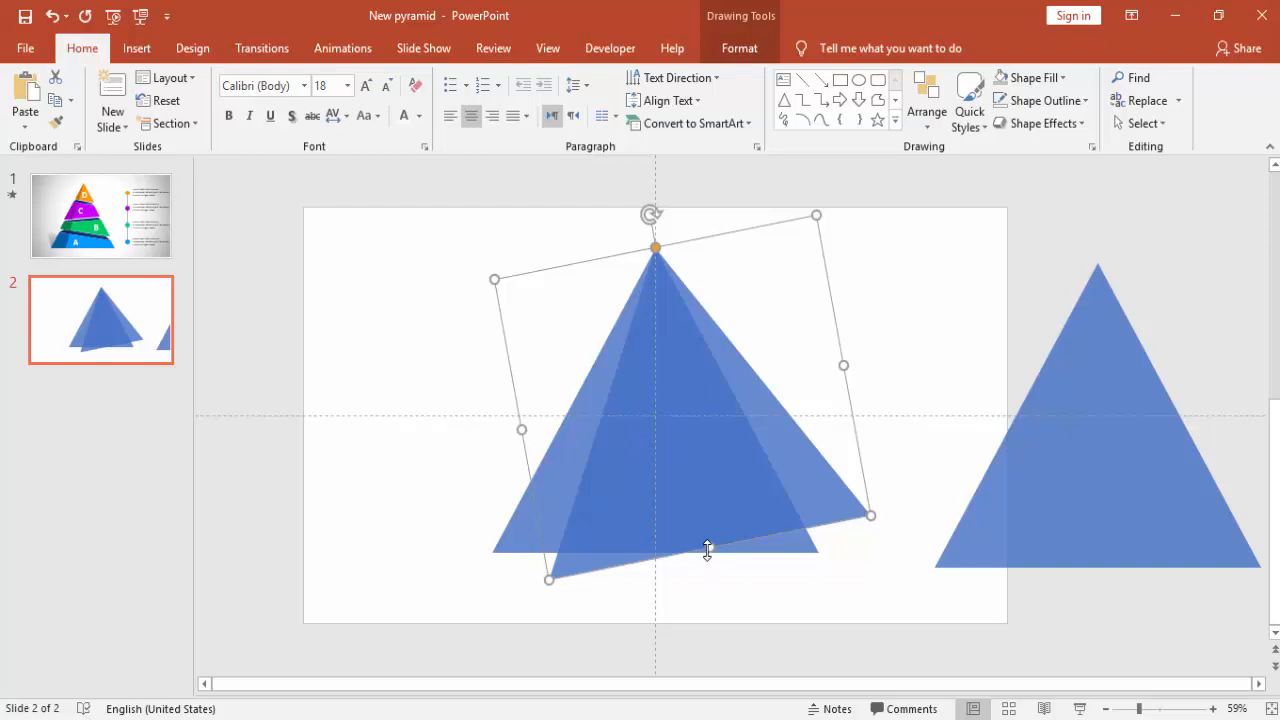
left_click_drag(707, 550, 755, 590)
Step: Select the upright and tilted triangles together for merging
left_click(385, 460)
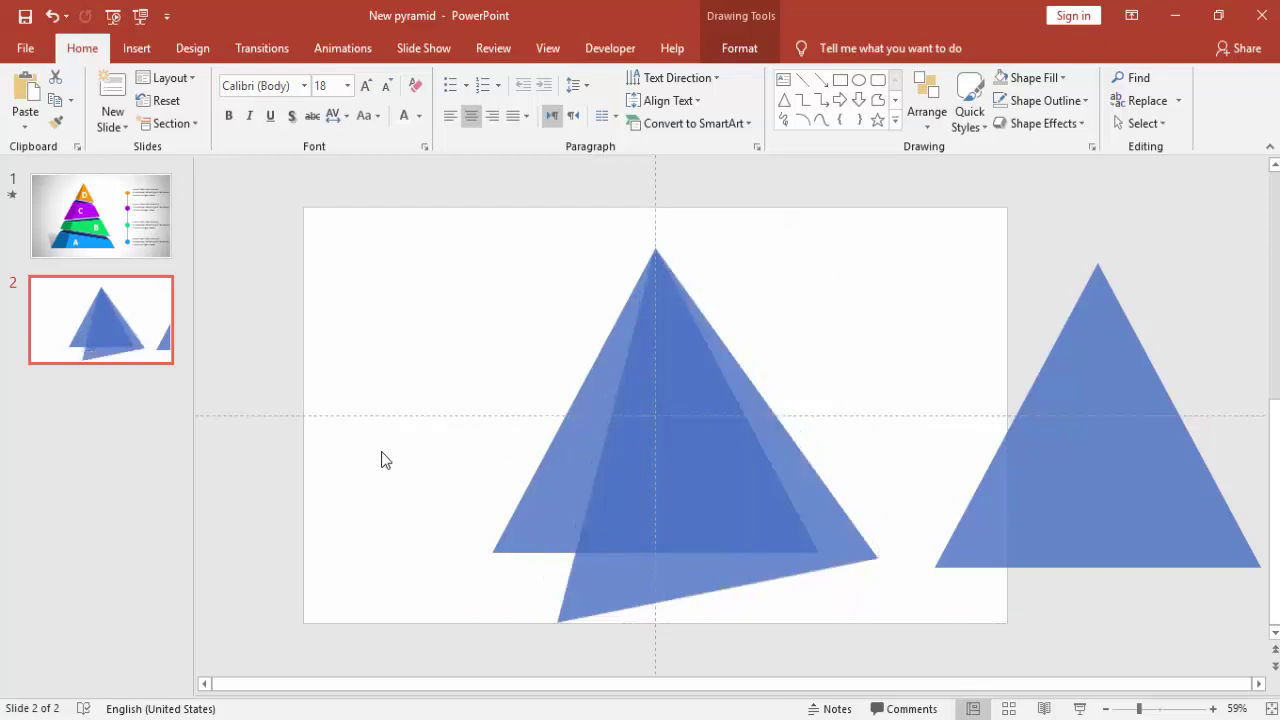
left_click(623, 409)
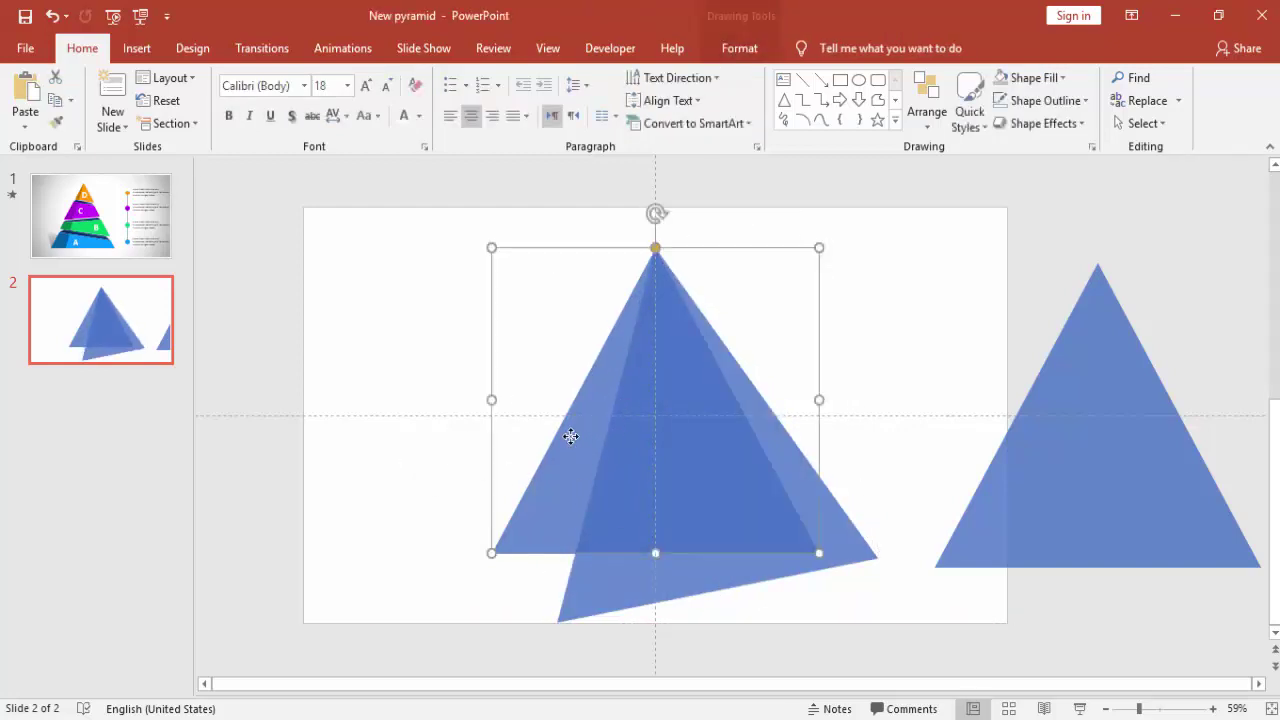
left_click(835, 517, "shift")
left_click(739, 48)
Step: Subtract the tilted copy to leave a thin left sliver and move the spare triangle over it
left_click(218, 126)
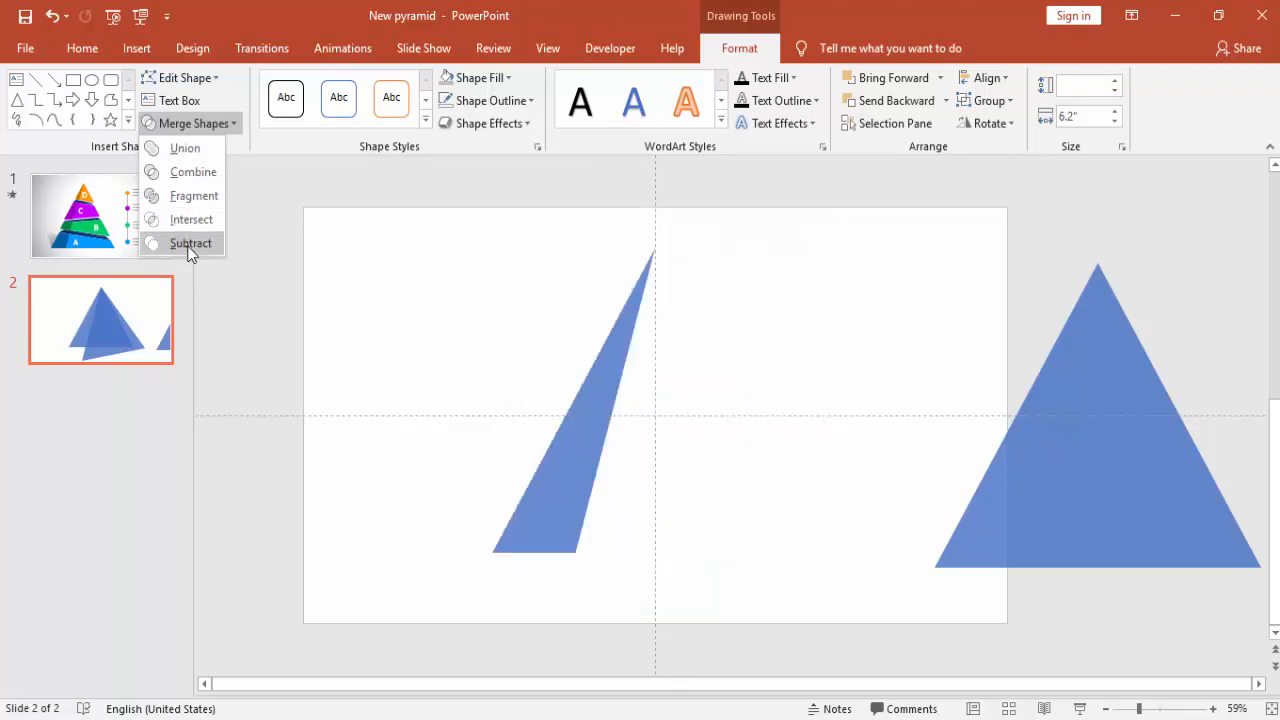
left_click(191, 243)
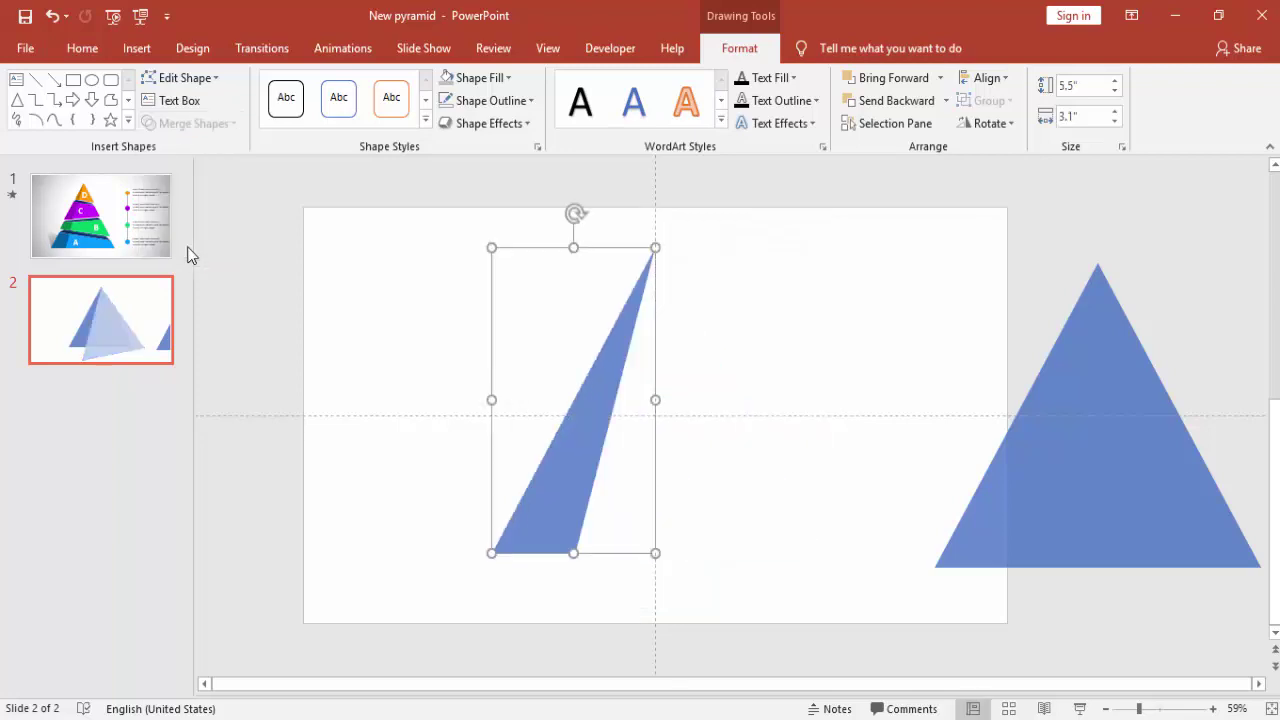
left_click(741, 345)
left_click_drag(1128, 407, 682, 391)
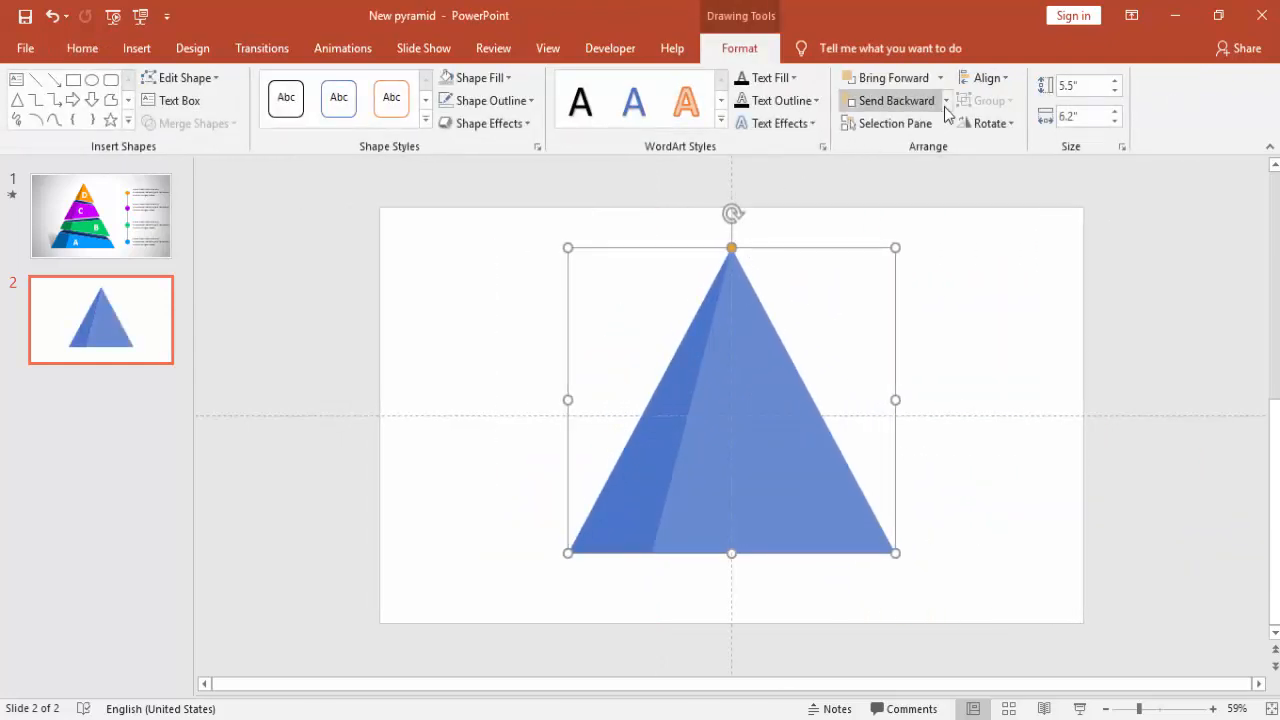
Step: Send the full triangle behind the sliver to form a two-faced pyramid
left_click(947, 101)
left_click(930, 150)
left_click(952, 368)
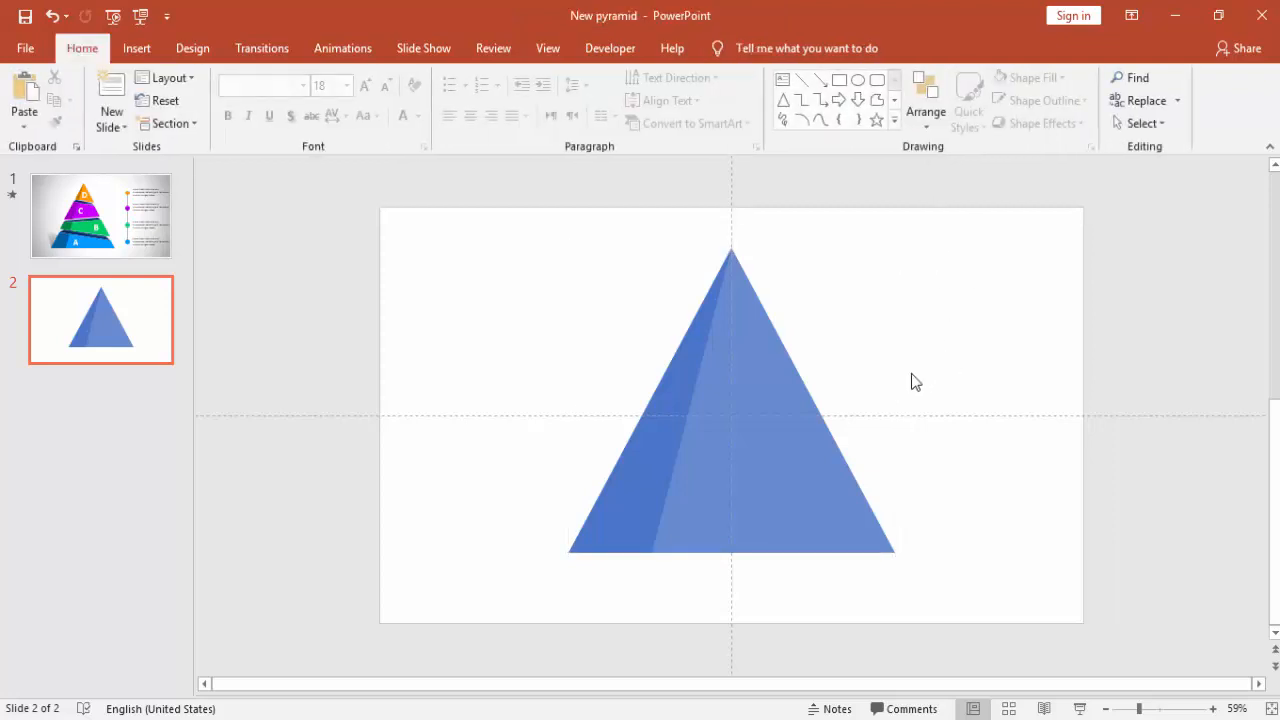
left_click(661, 430)
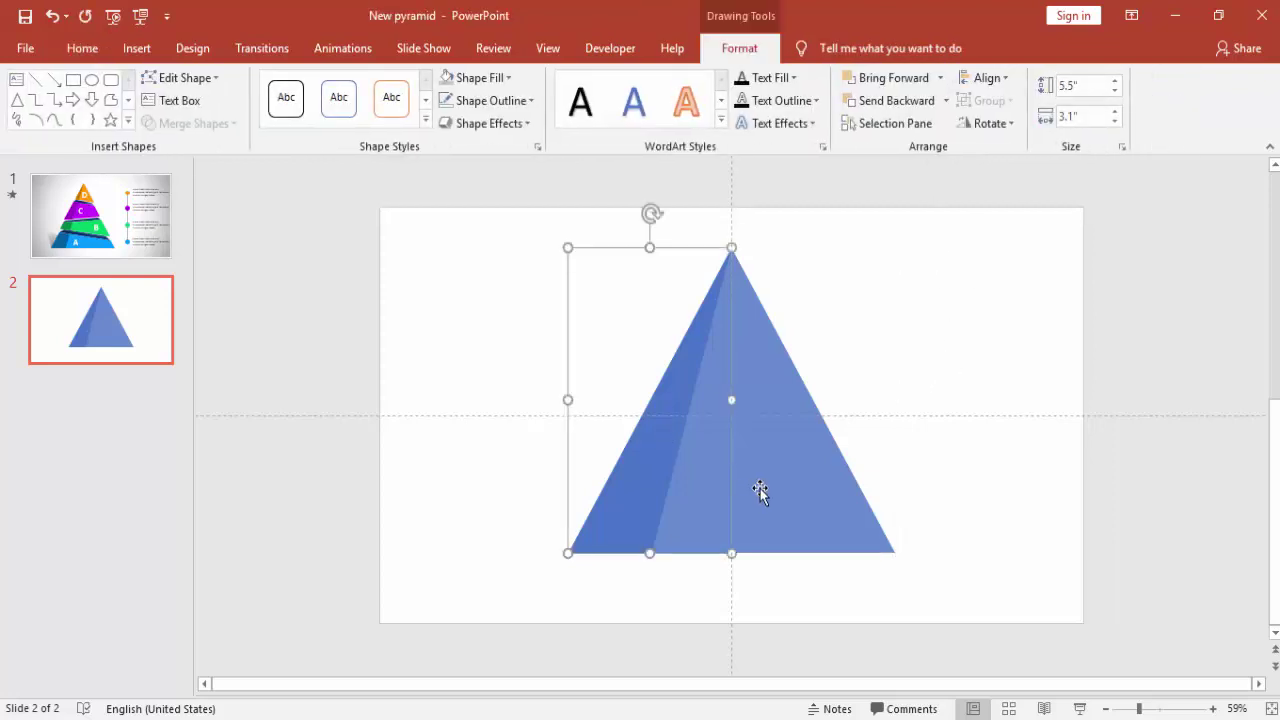
left_click(488, 400)
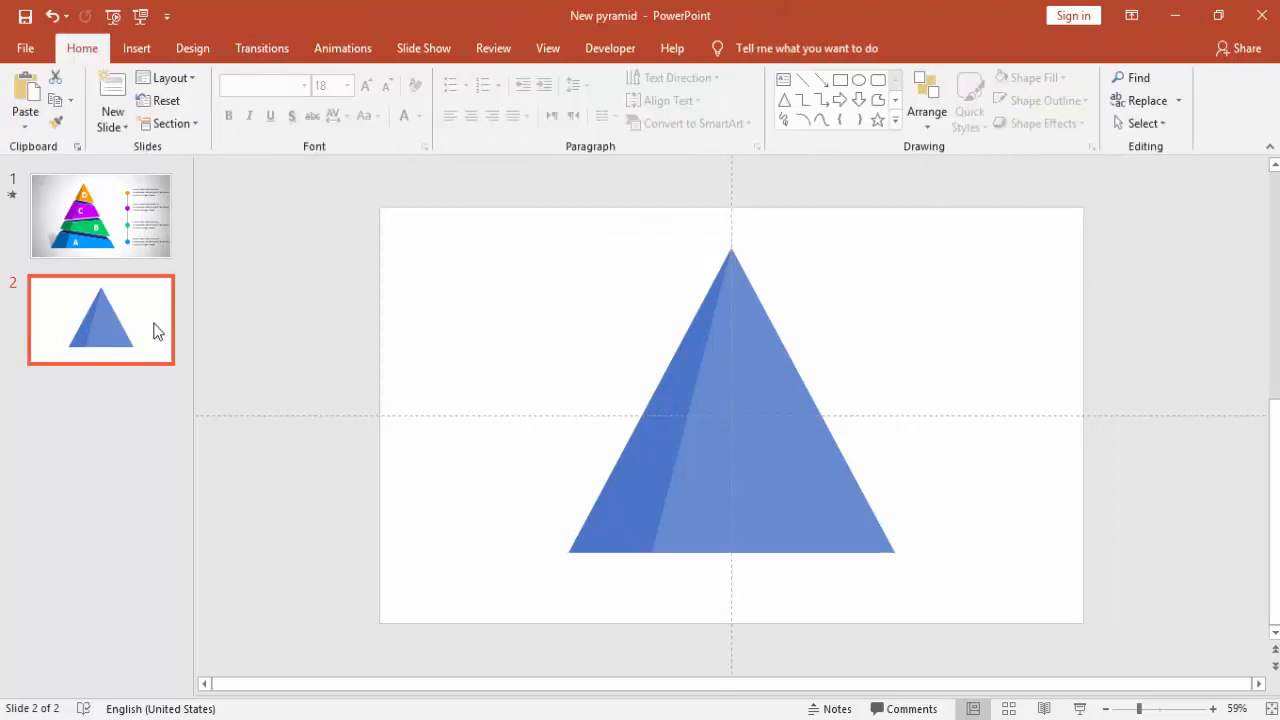
Step: Duplicate slide 2 as slide 3 and draw a long thin outline-free bar across the triangle
key("ctrl+d")
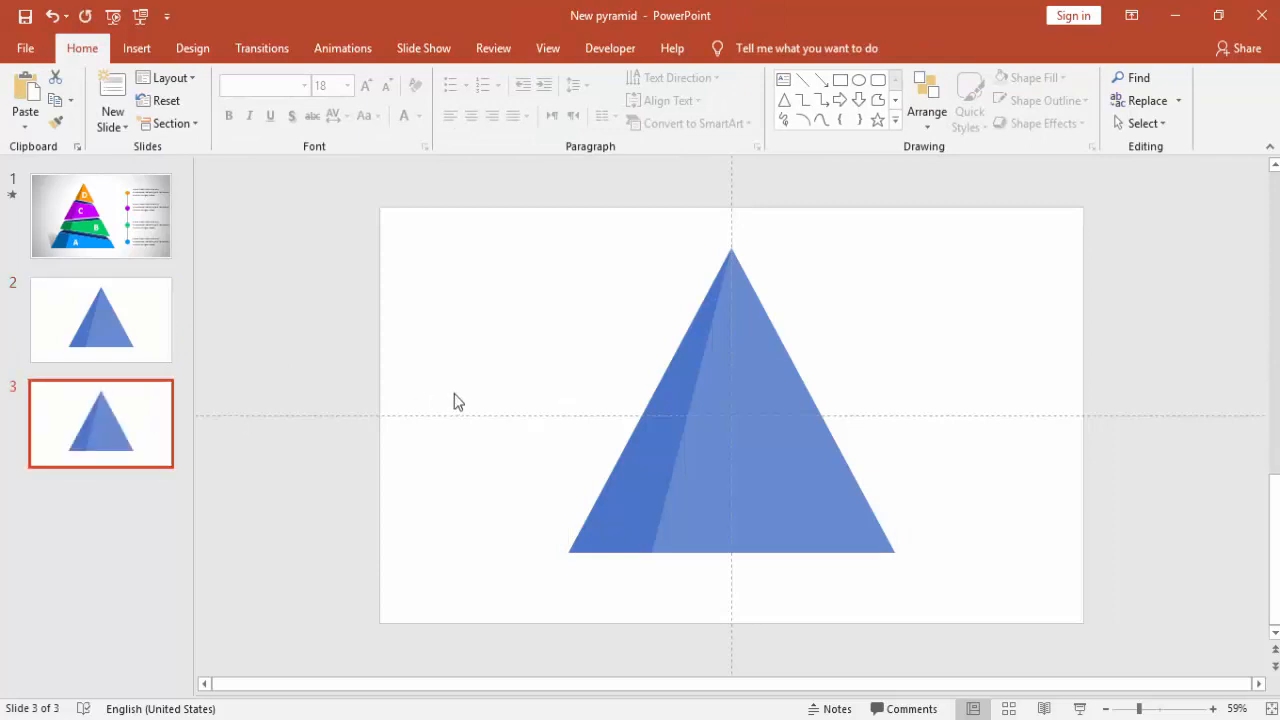
left_click(137, 48)
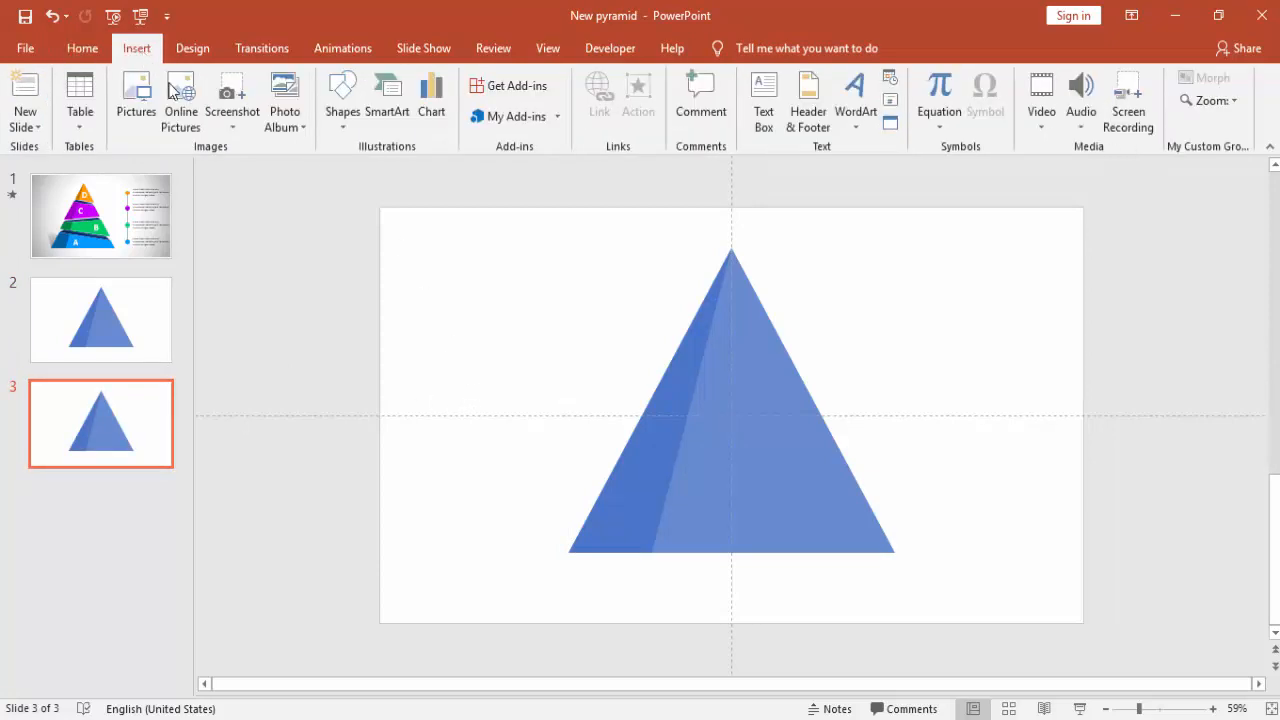
left_click(337, 127)
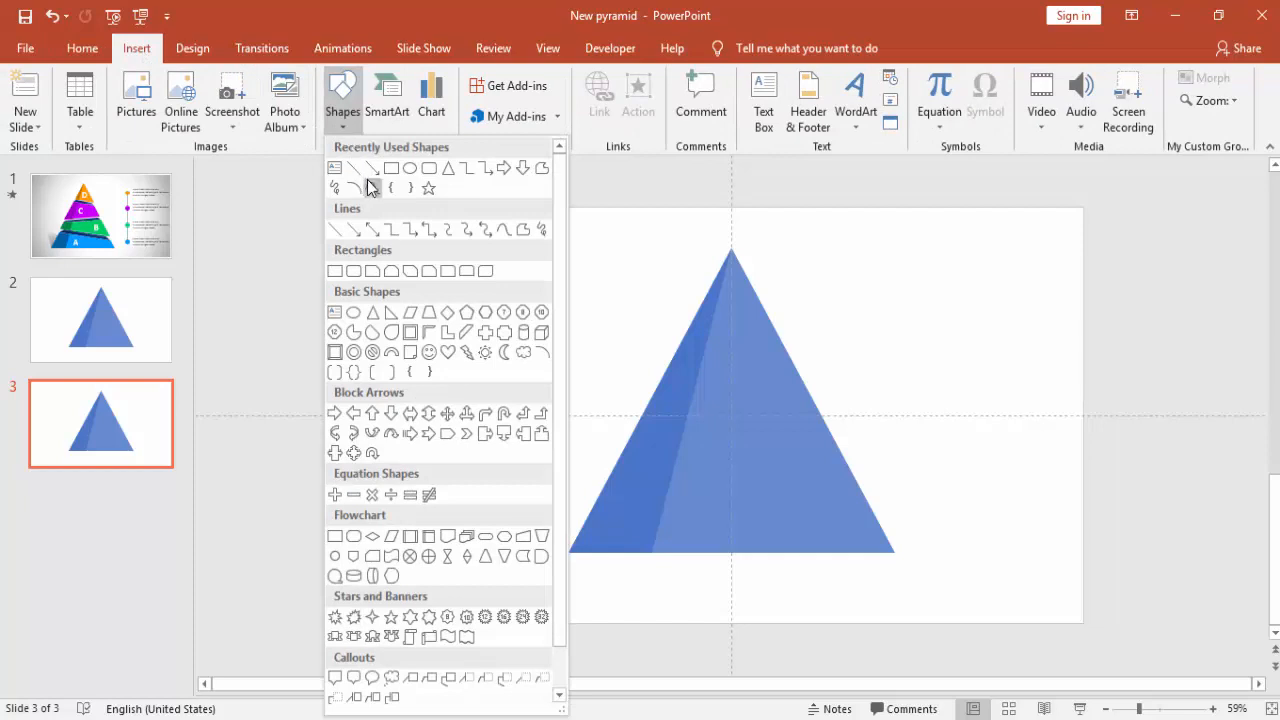
left_click(375, 180)
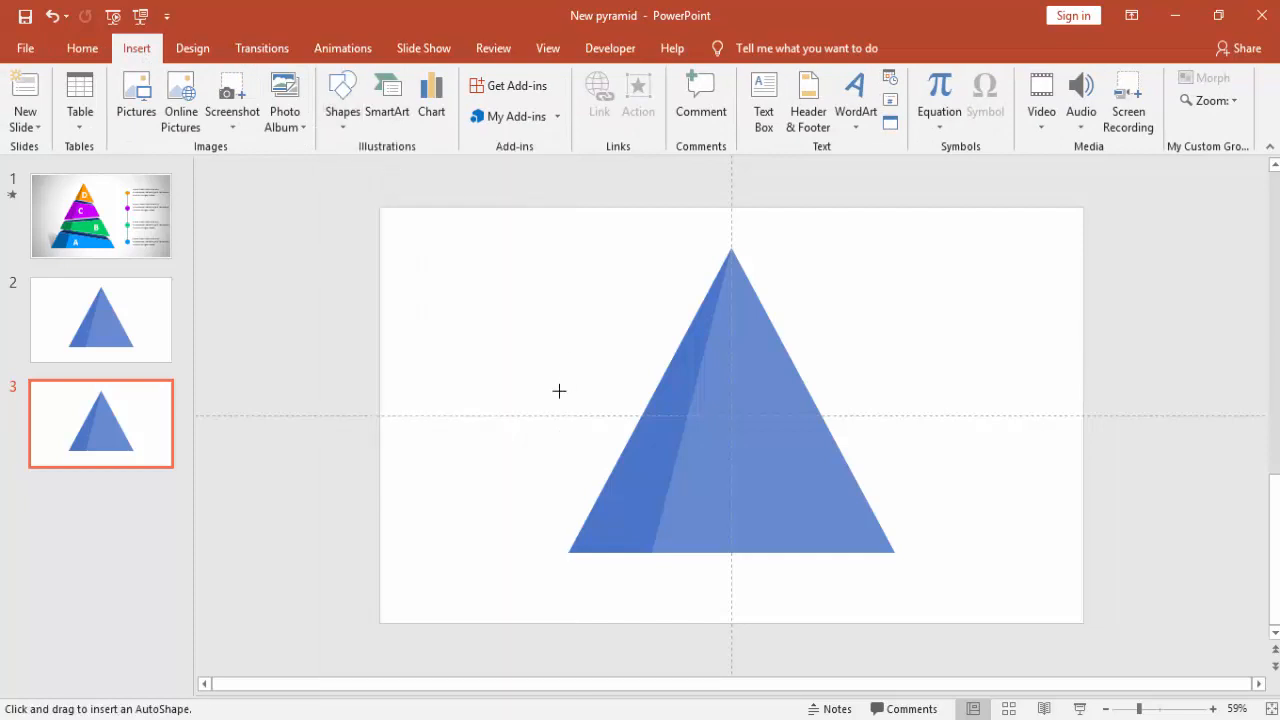
left_click_drag(540, 443, 898, 456)
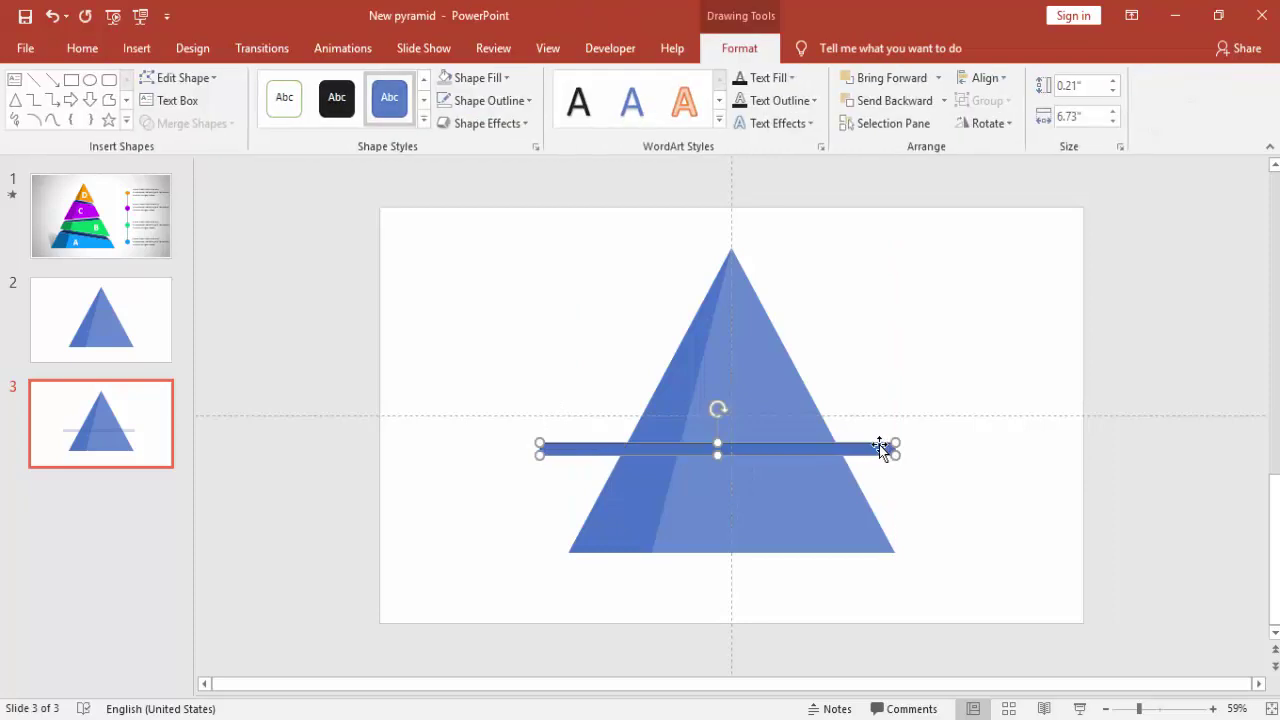
left_click(530, 100)
left_click(495, 275)
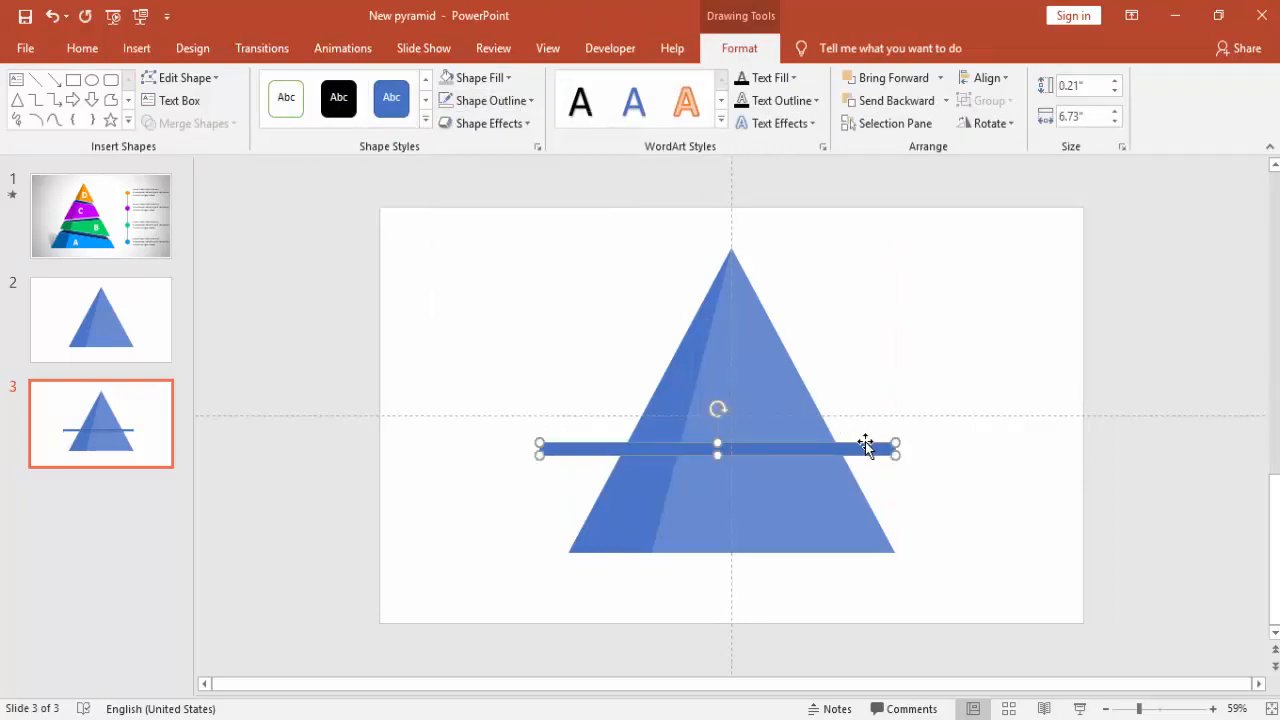
Step: Tilt the bar, place a copy higher up and rotate that copy to nearly horizontal
left_click_drag(866, 446, 880, 466)
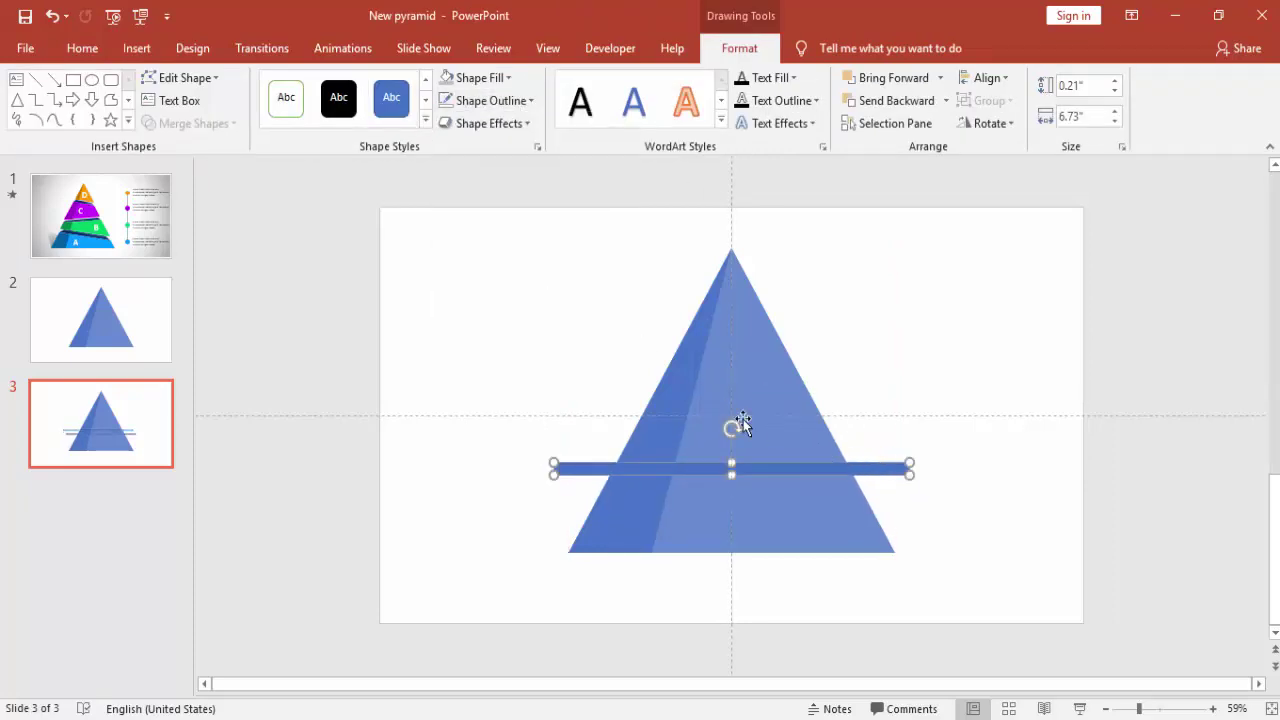
left_click_drag(735, 425, 736, 425)
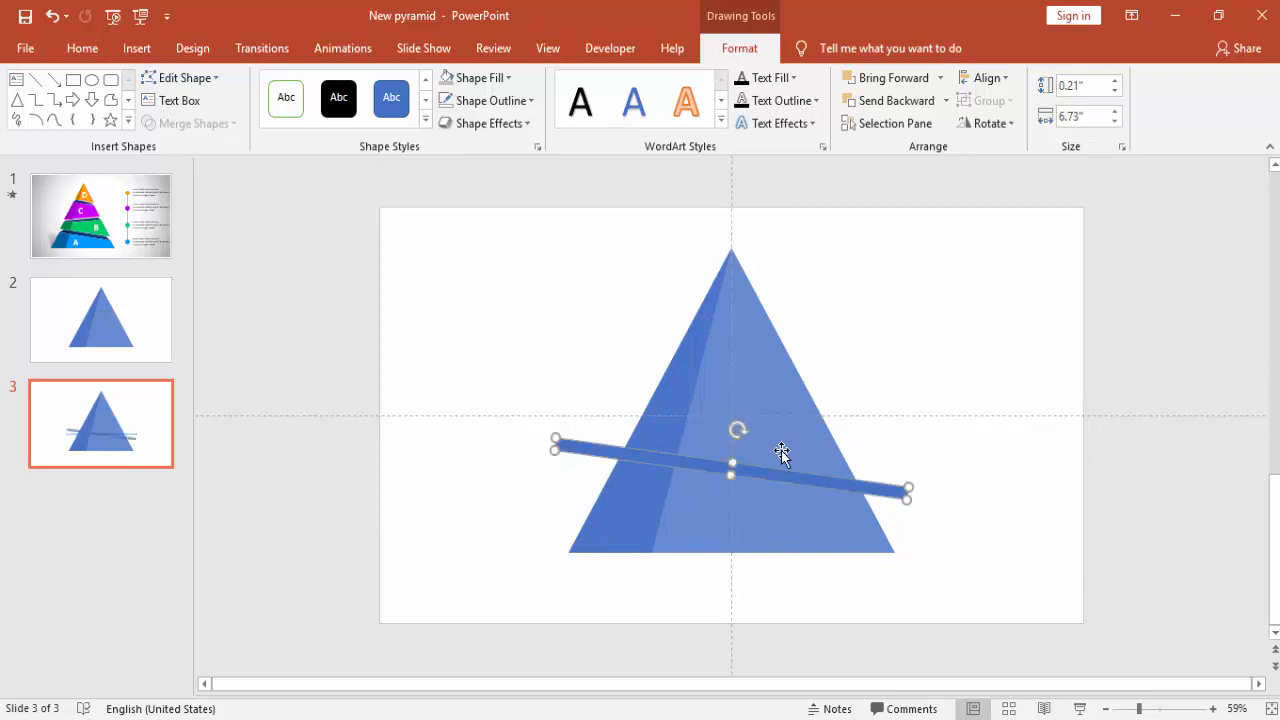
mouse_move(783, 480)
left_mouse_down()
mouse_move(796, 489)
mouse_move(812, 440)
left_mouse_up()
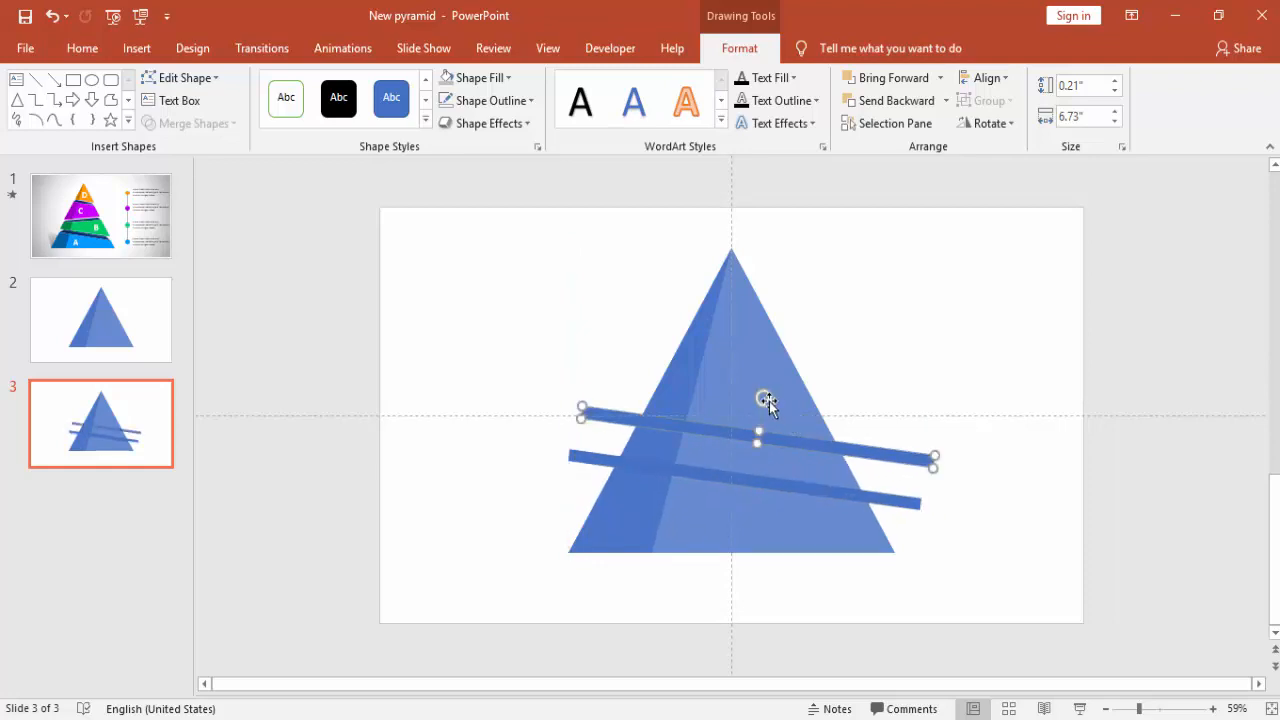
mouse_move(762, 397)
left_mouse_down()
mouse_move(745, 400)
mouse_move(779, 419)
mouse_move(779, 408)
left_mouse_up()
left_click(778, 483)
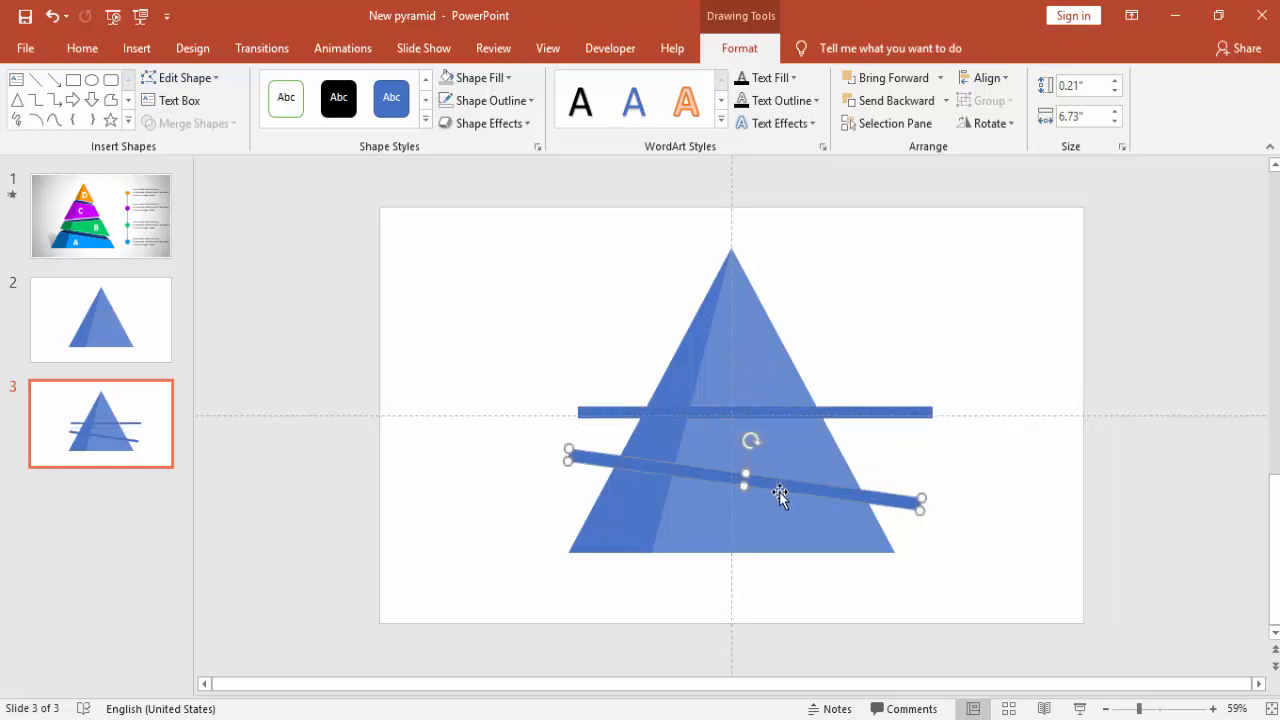
Step: Nudge the tilted lower bar and the horizontal bar into position with the arrow keys
left_click(1026, 495)
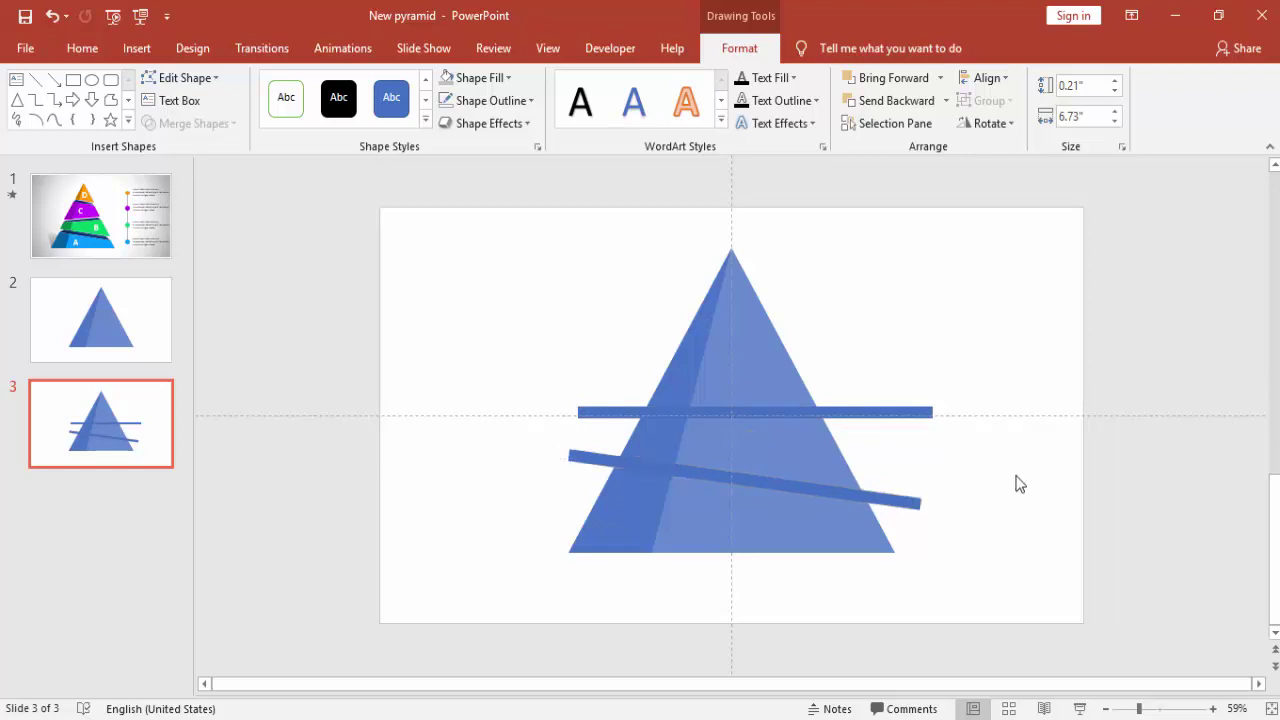
left_click(885, 499)
key("Down")
key("Down")
key("Down")
key("Up")
key("Up")
key("Up")
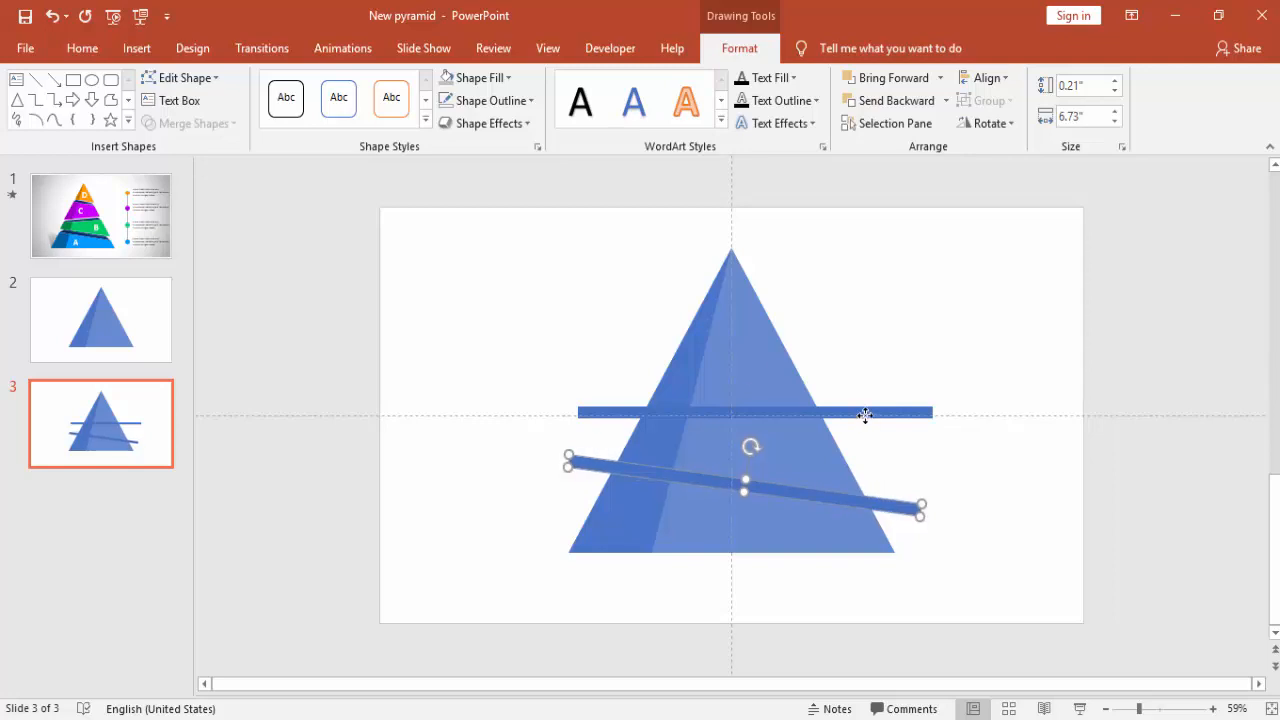
left_click(866, 415)
key("Down")
key("Down")
key("Down")
key("Down")
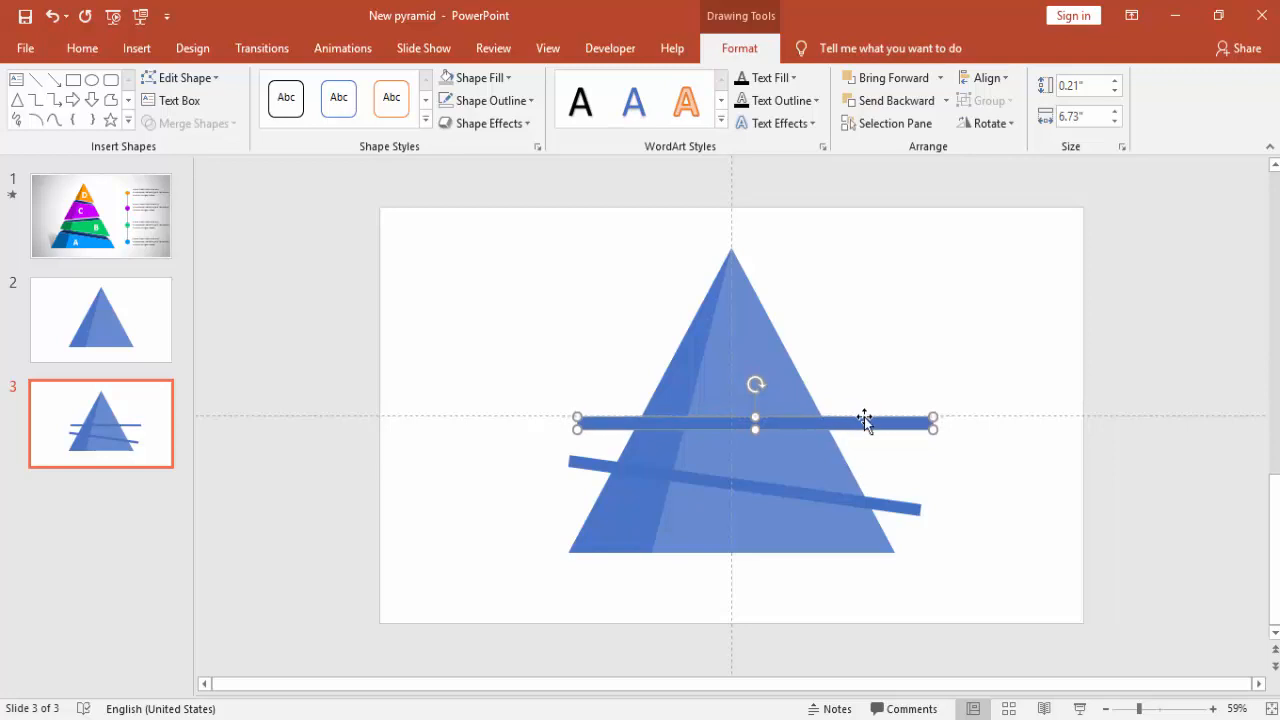
Step: Add a third bar tilted down to the right and place it up near the apex
left_click_drag(754, 379, 752, 376)
mouse_move(831, 421)
left_mouse_down()
mouse_move(847, 430)
mouse_move(838, 355)
left_mouse_up()
left_click_drag(749, 318, 758, 318)
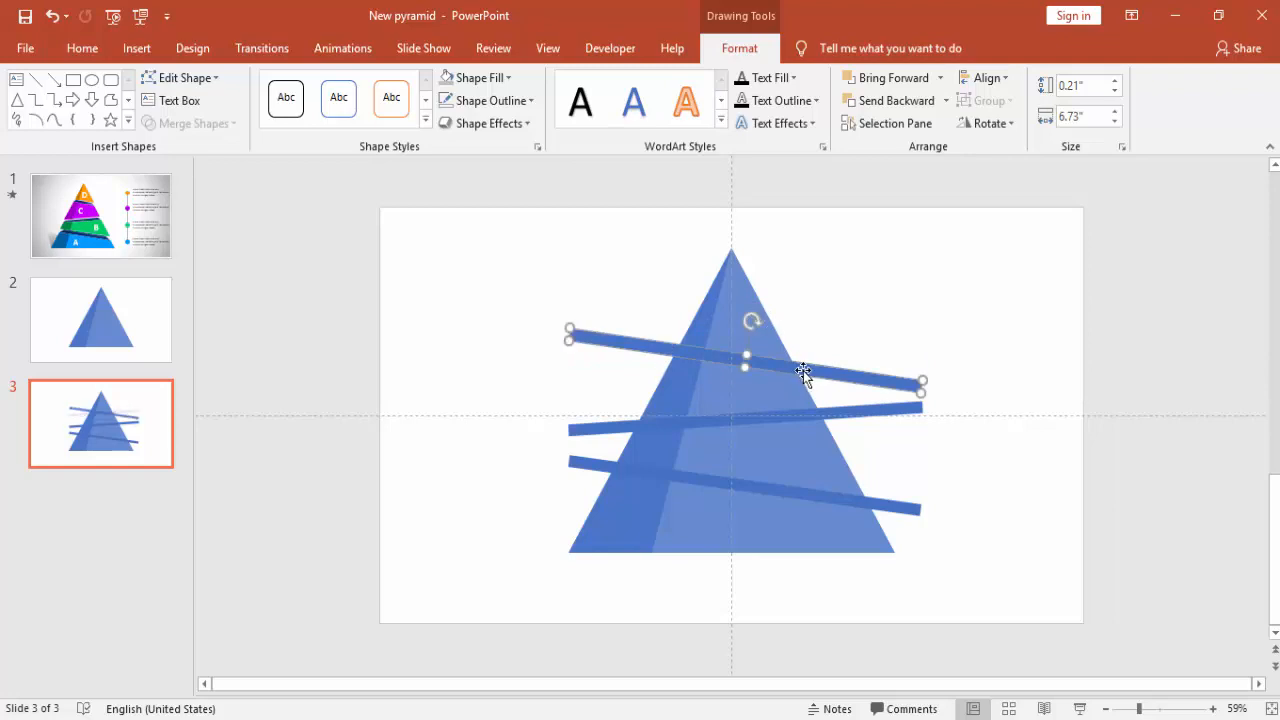
left_click_drag(804, 371, 813, 363)
left_click(920, 283)
Step: Duplicate slide 3 and fragment the copied triangle along its three bars with Merge Shapes
key("ctrl+d")
left_click(757, 527)
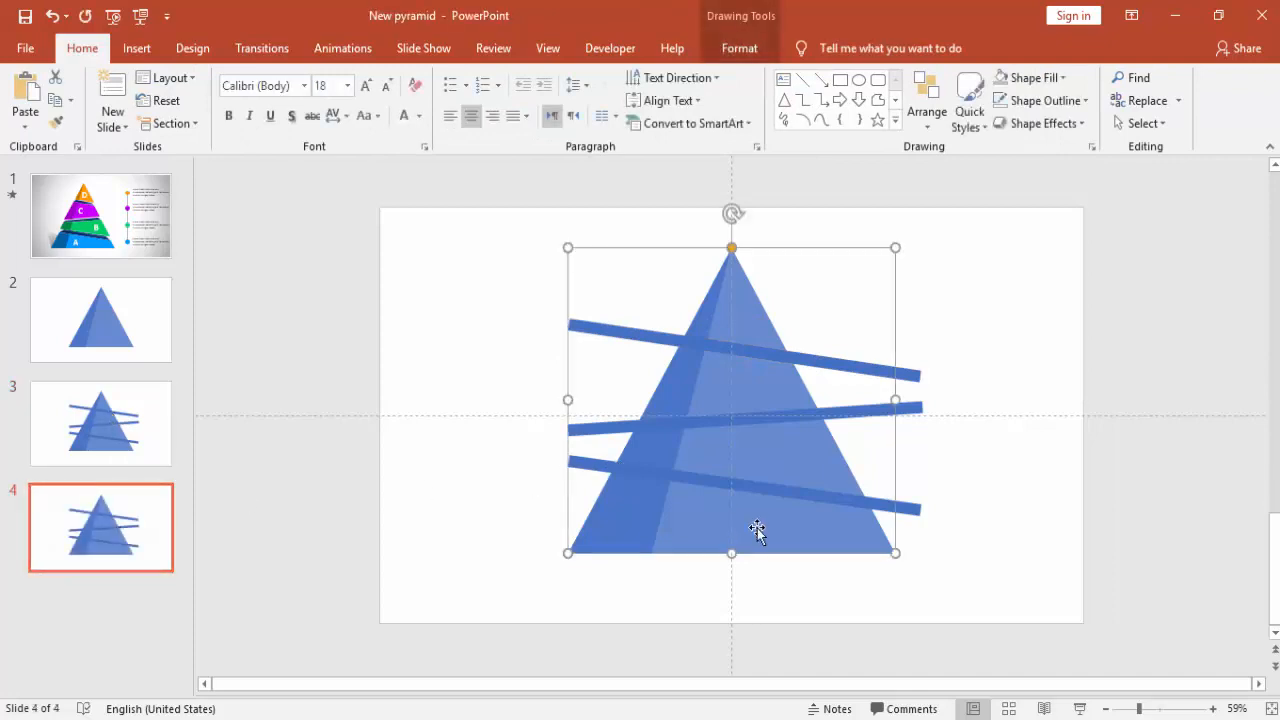
left_click(909, 510, "shift")
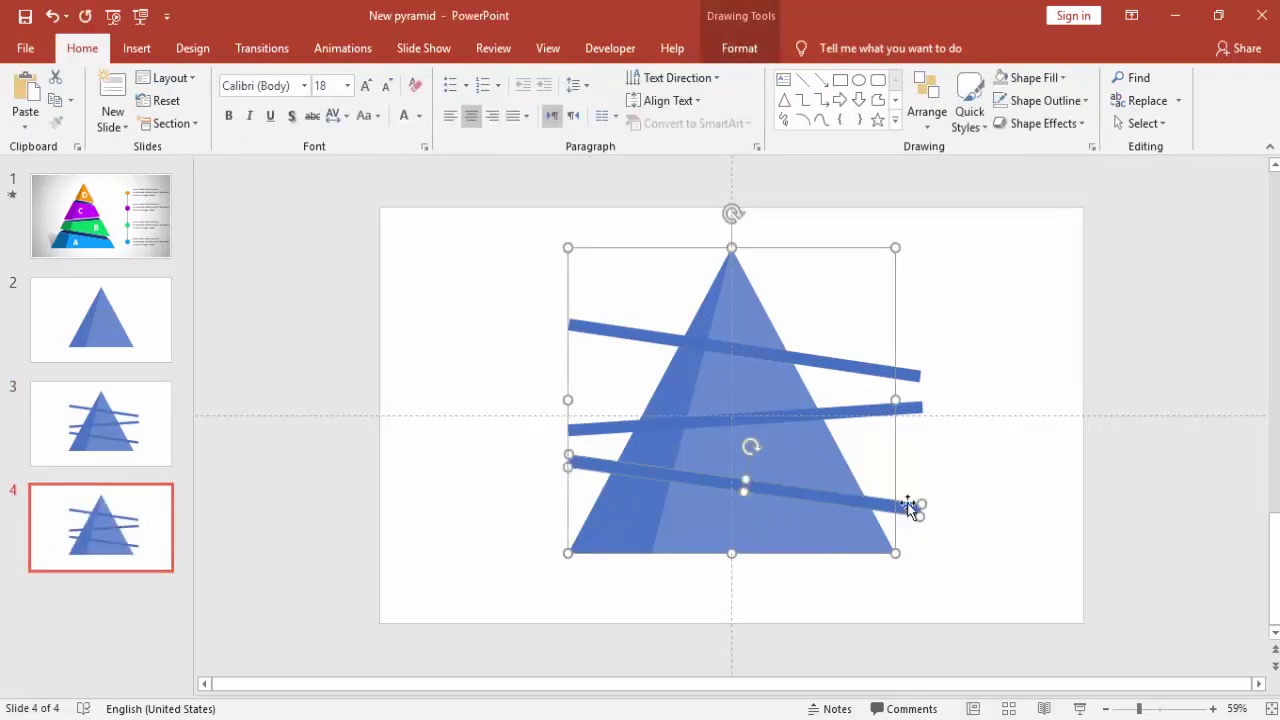
left_click(903, 410, "shift")
left_click(912, 379, "shift")
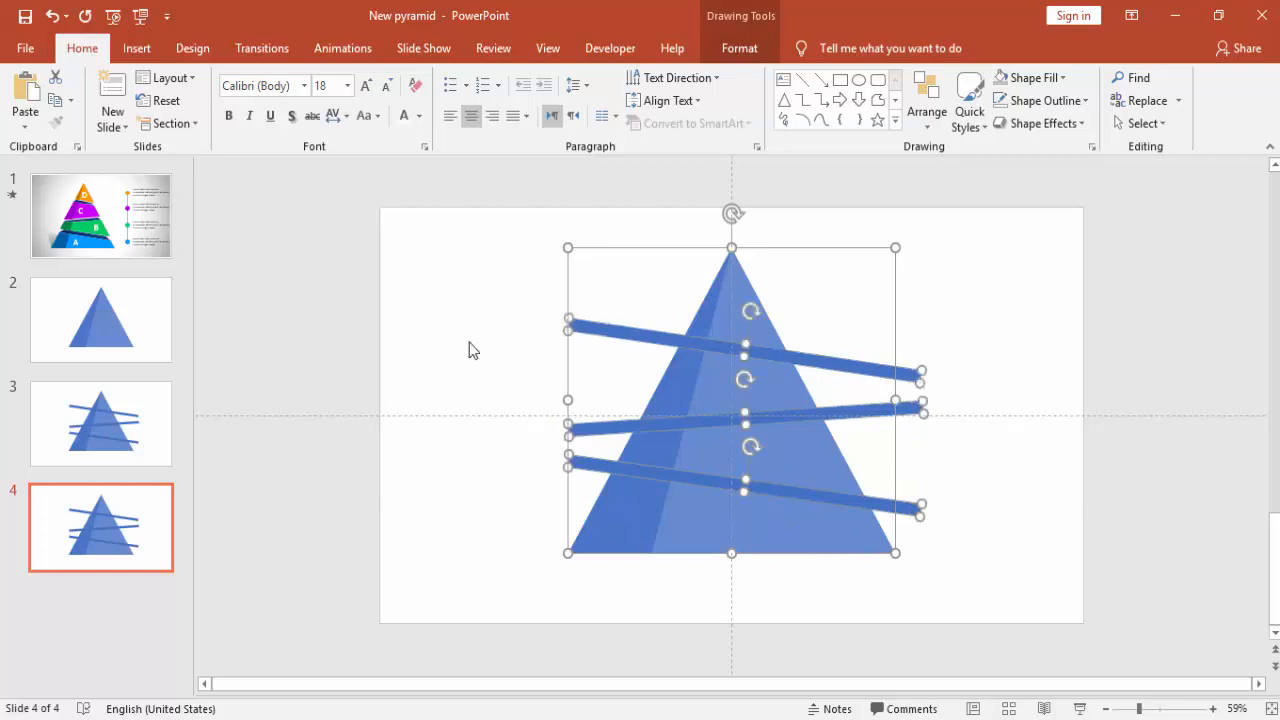
left_click(739, 48)
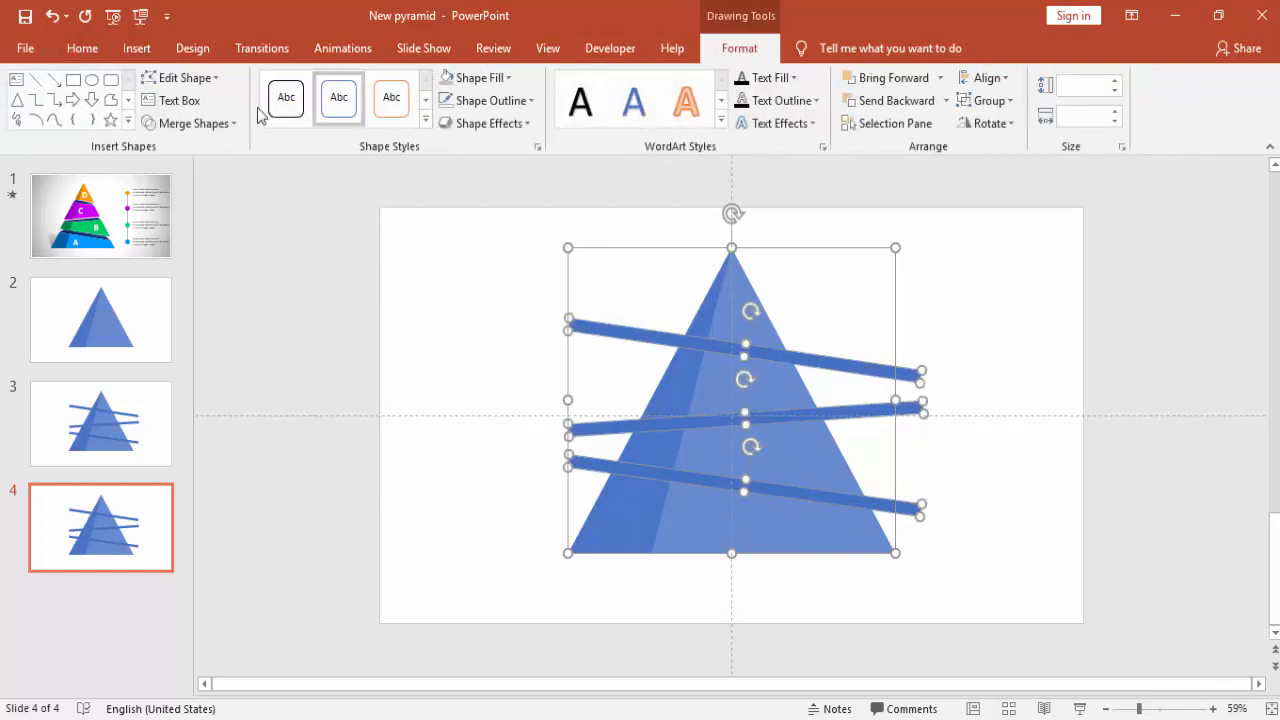
left_click(190, 124)
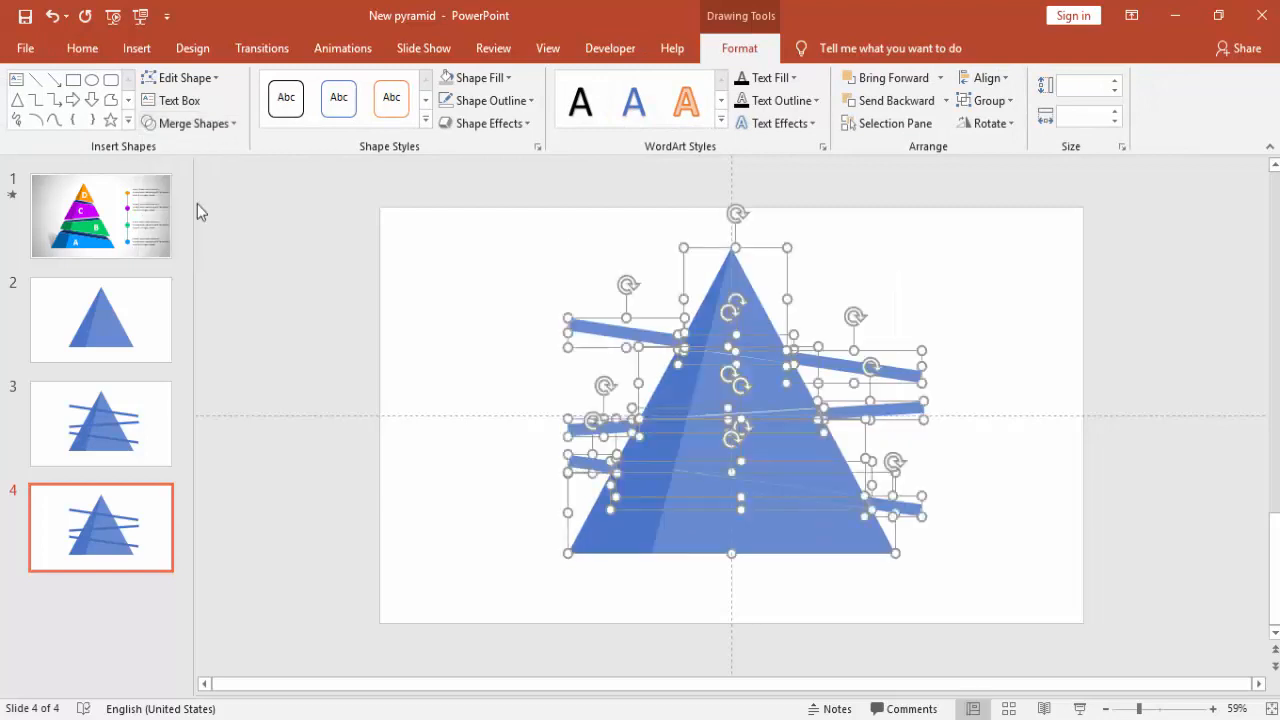
left_click(210, 225)
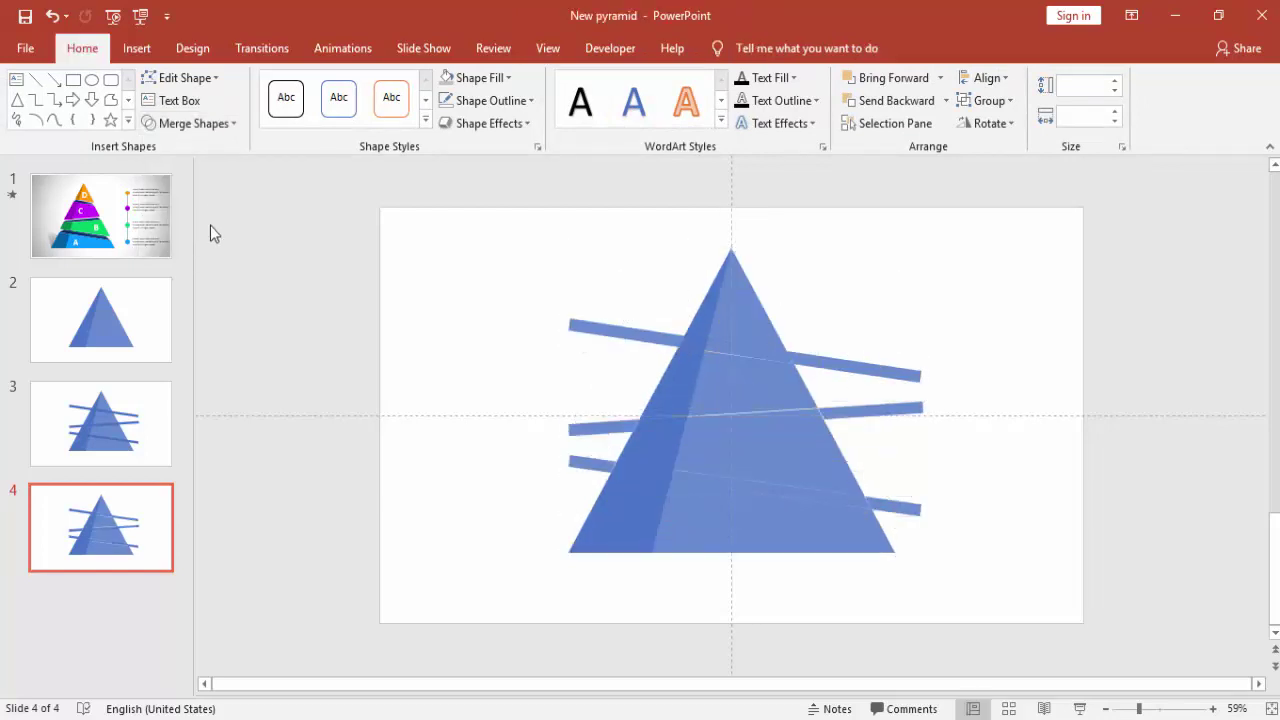
Step: Select all four pyramid tiers together on slide 4
left_click(750, 525)
left_click(777, 446, "shift")
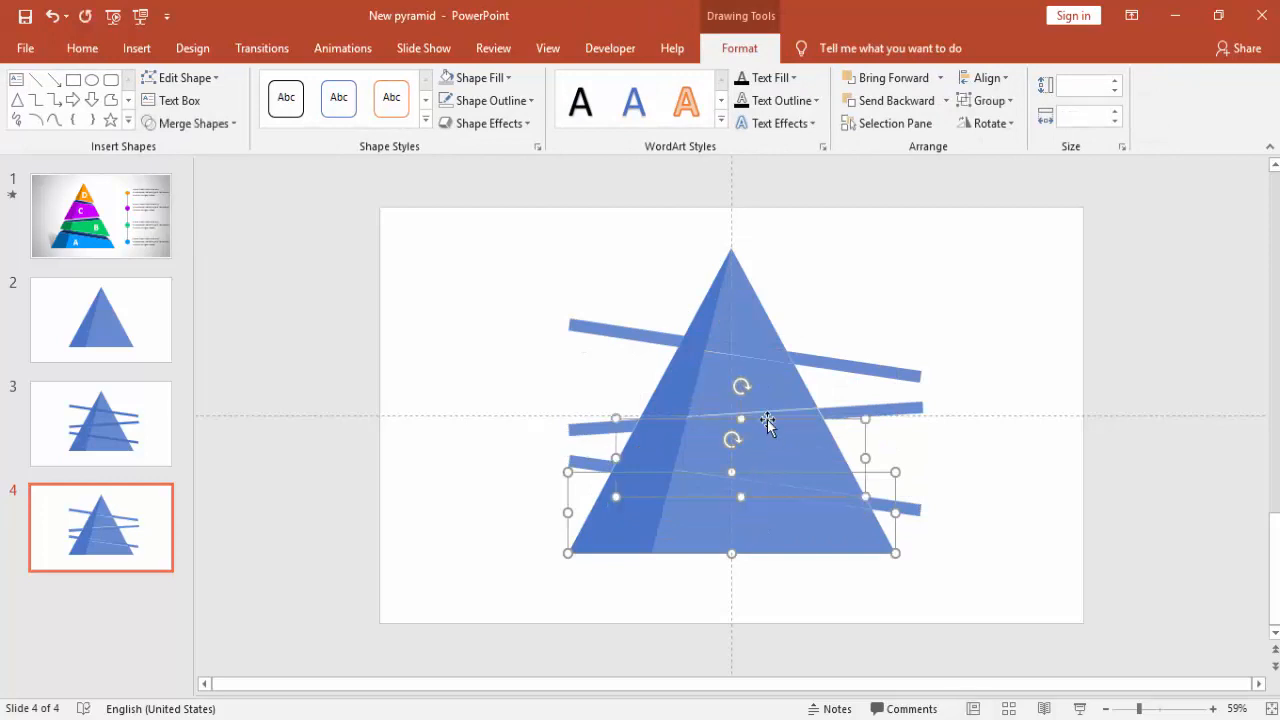
left_click(752, 392, "shift")
left_click(745, 315, "shift")
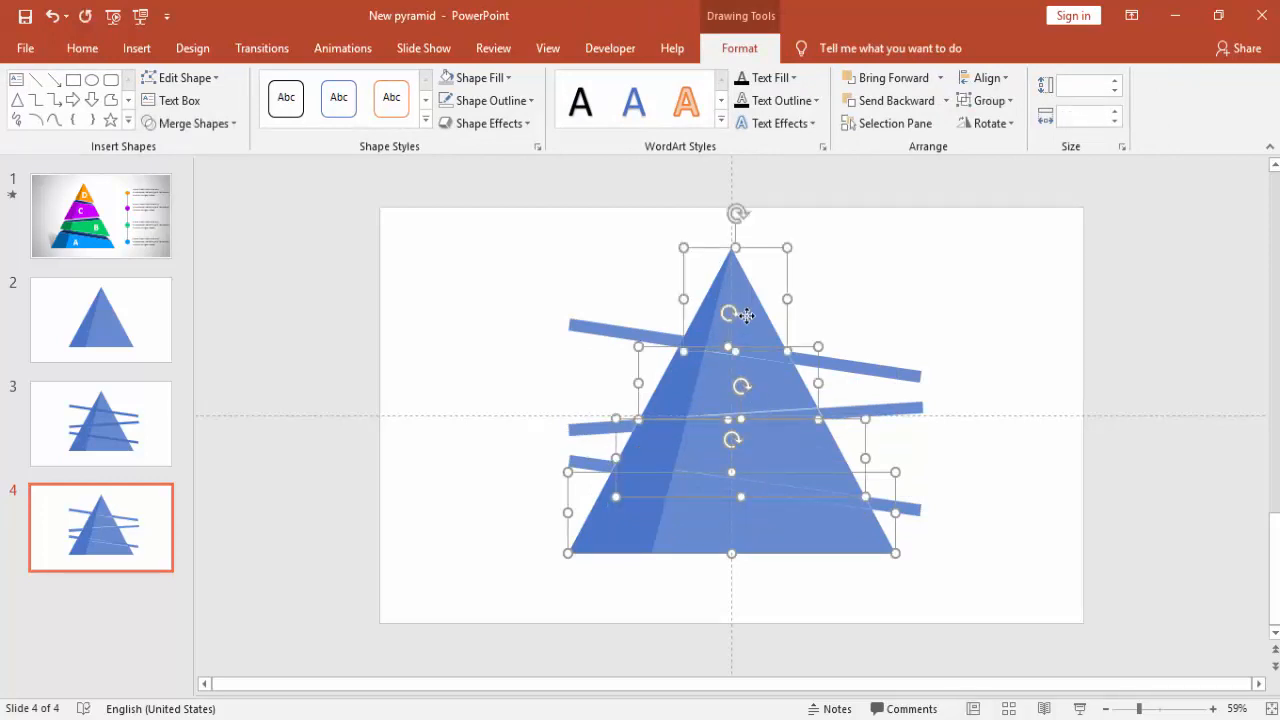
right_click(146, 596)
Step: Add a blank slide 5 and delete its title and body placeholders
left_click(183, 652)
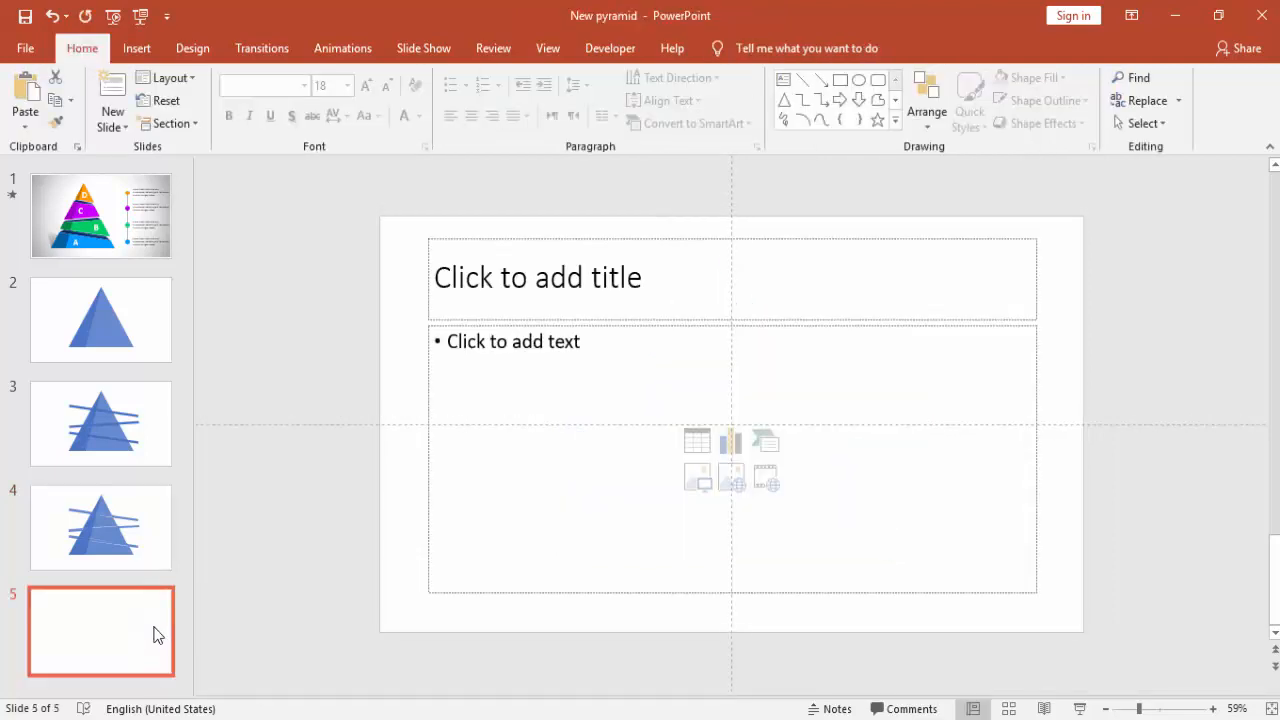
left_click(571, 244)
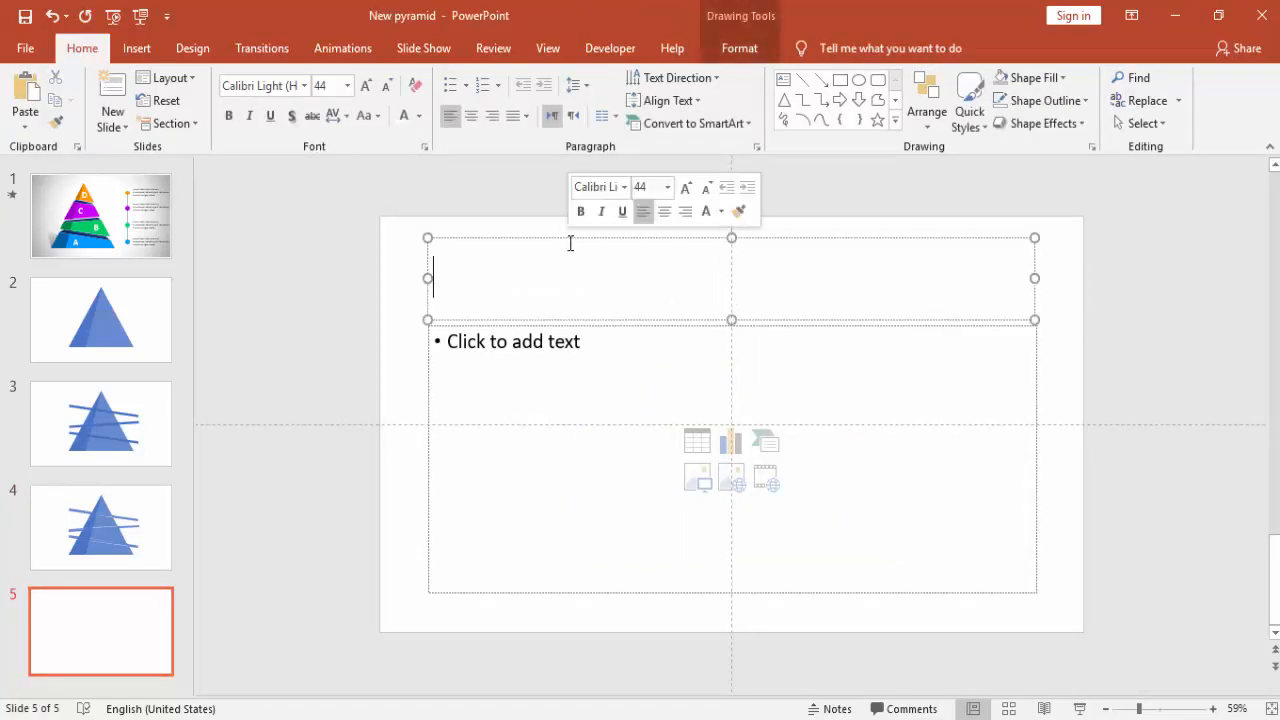
key("Delete")
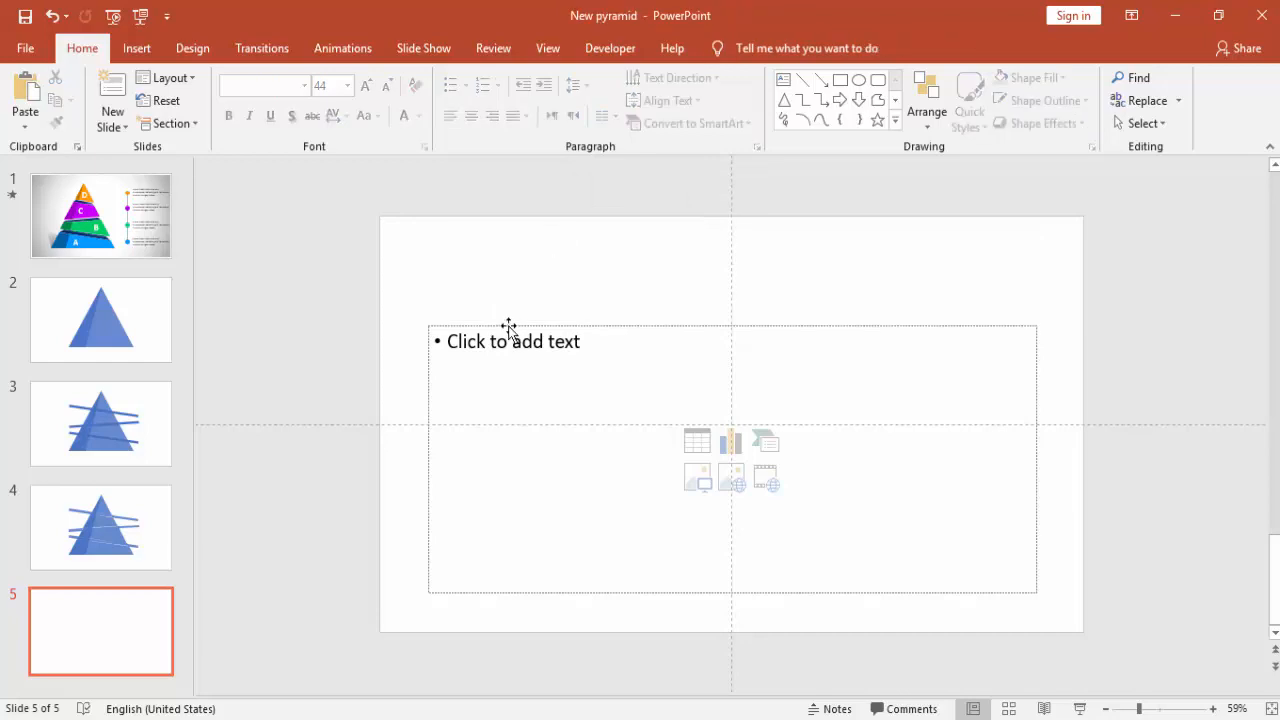
left_click(504, 320)
key("Delete")
Step: Paste the four tiers with the destination theme, move them lower, then return to slide 4
right_click(516, 297)
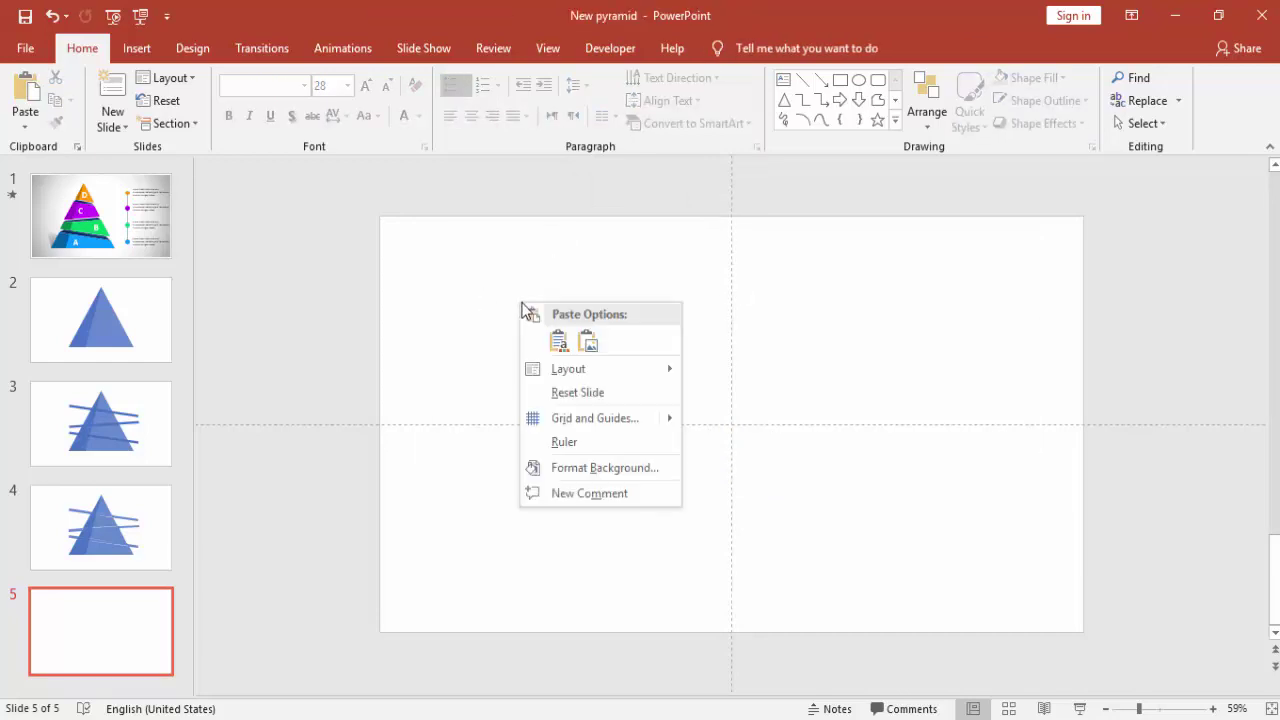
left_click(556, 340)
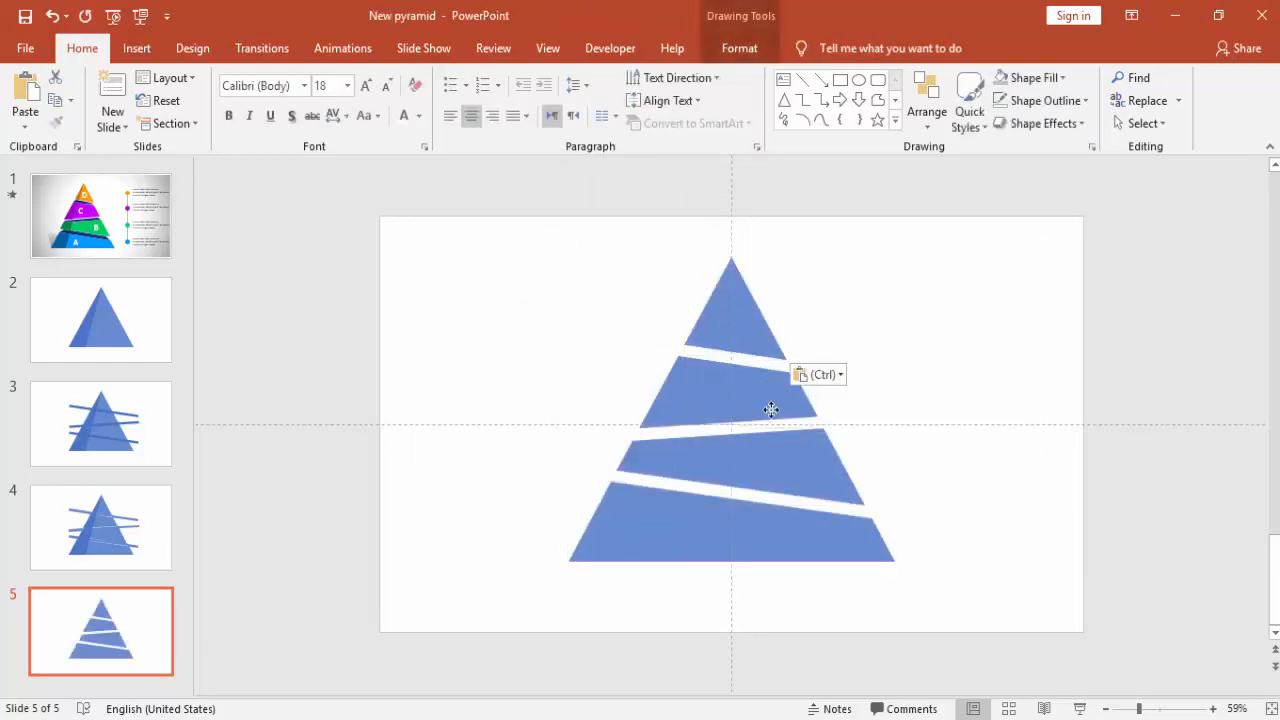
mouse_move(760, 392)
left_mouse_down()
mouse_move(768, 432)
mouse_move(767, 415)
left_mouse_up()
left_click(910, 379)
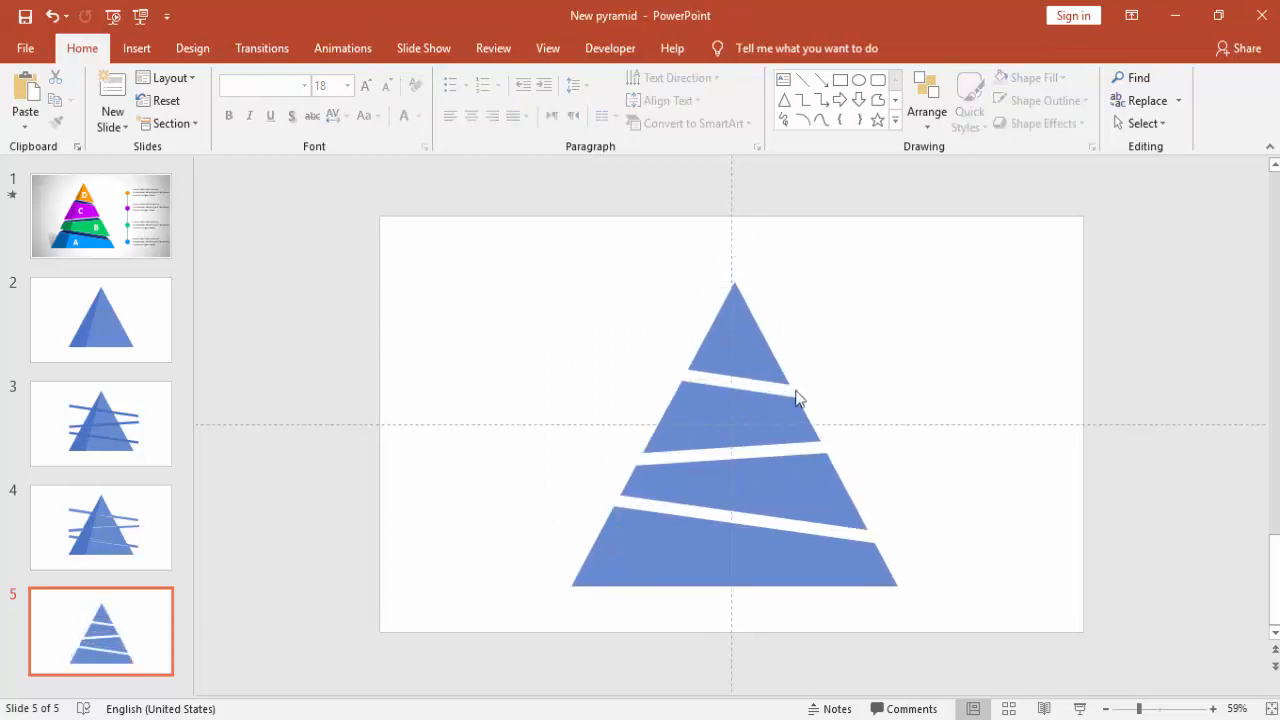
left_click(160, 516)
left_click(635, 524)
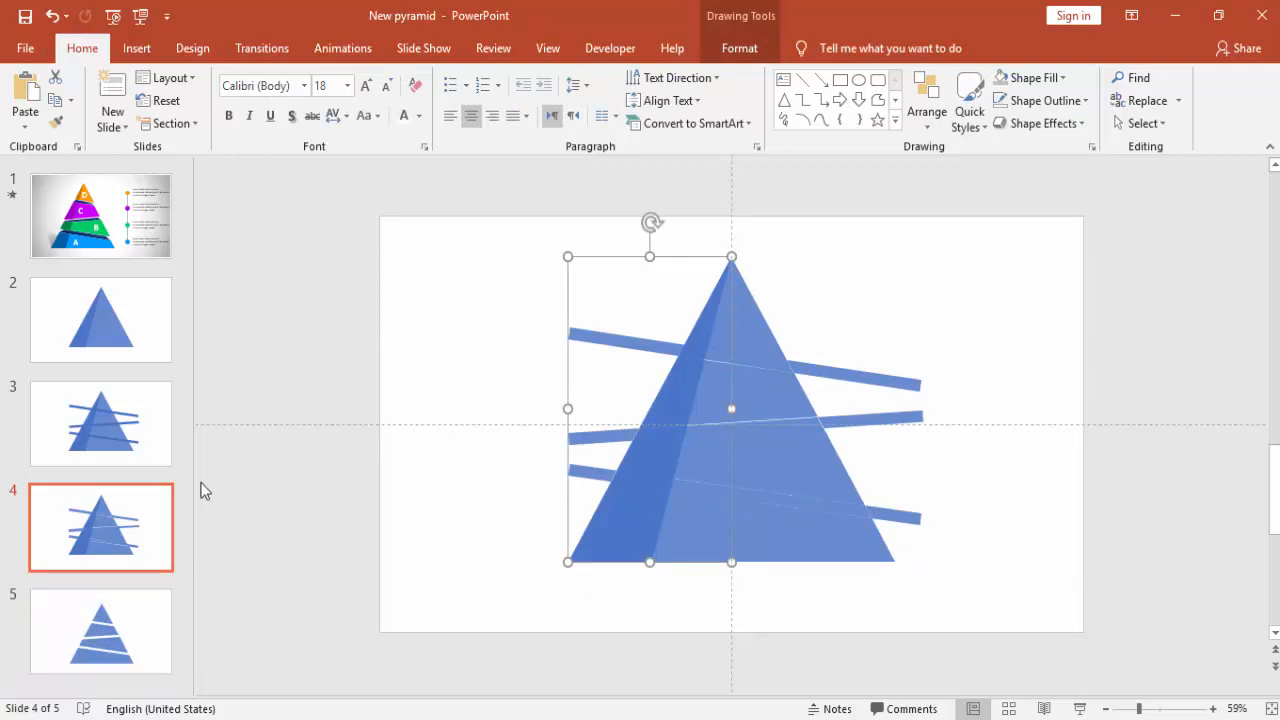
Step: Fragment slide 3's two-tone pyramid and its three bars into separate pieces
left_click(101, 423)
left_click(624, 512)
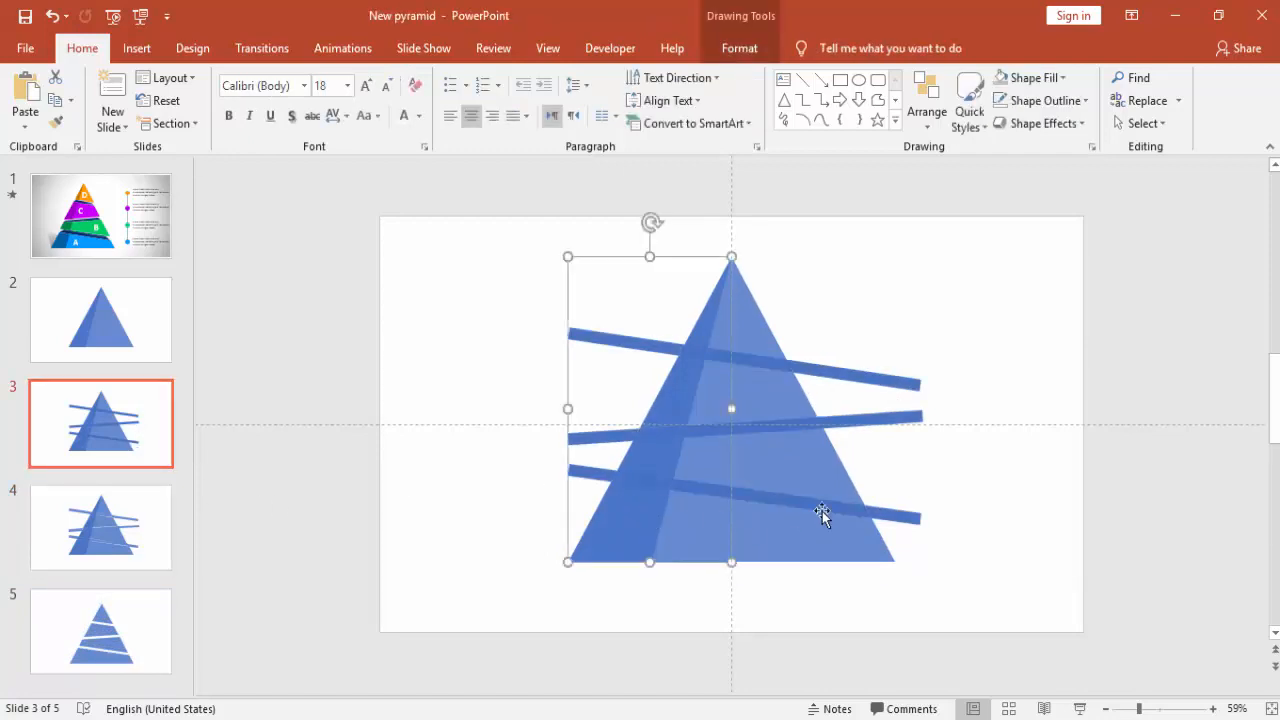
left_click(903, 518, "shift")
left_click(900, 422, "shift")
left_click(895, 381, "shift")
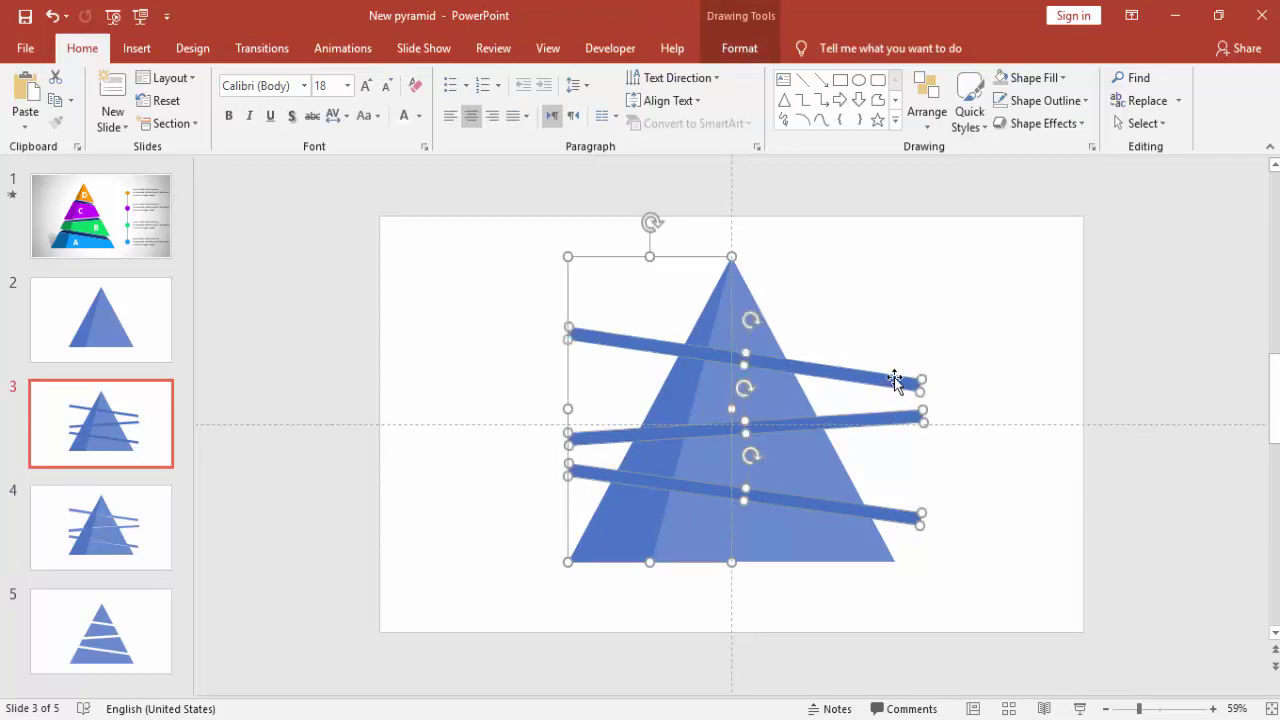
left_click(739, 48)
left_click(232, 123)
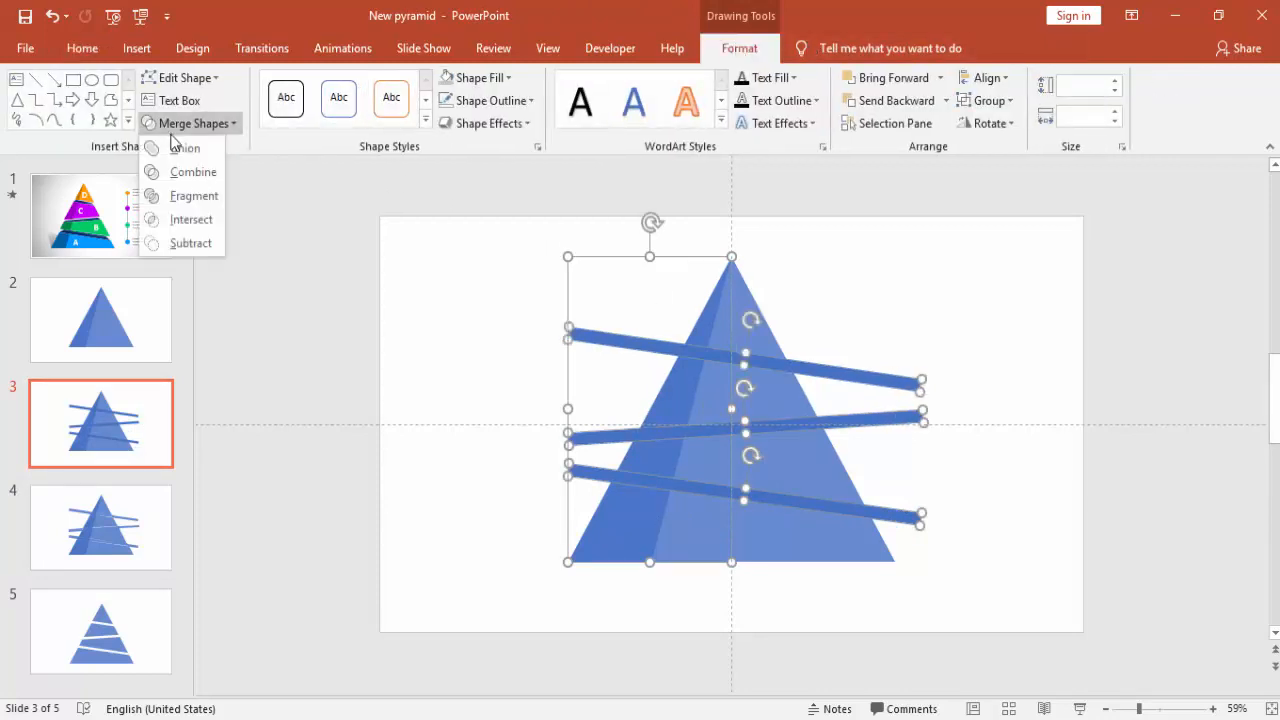
left_click(190, 207)
Step: Select the four shaded left-side fragments from bottom to top
left_click(463, 487)
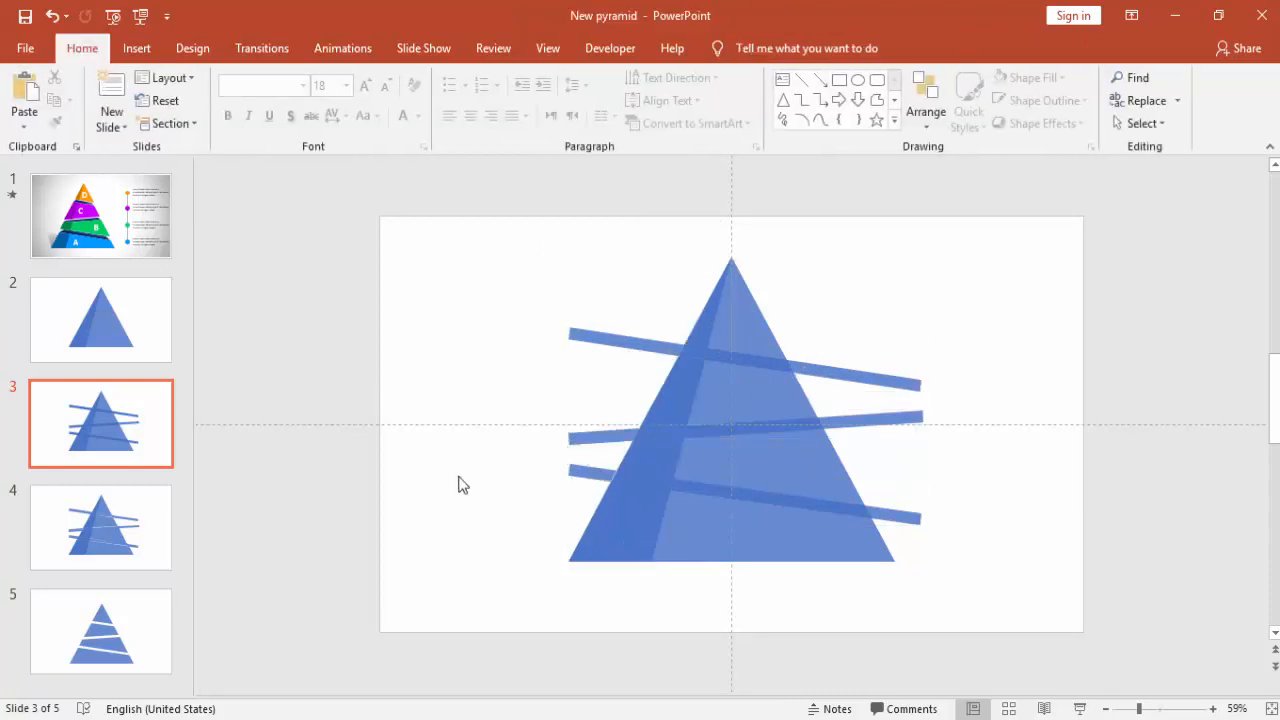
left_click(612, 530)
left_click(660, 460, "shift")
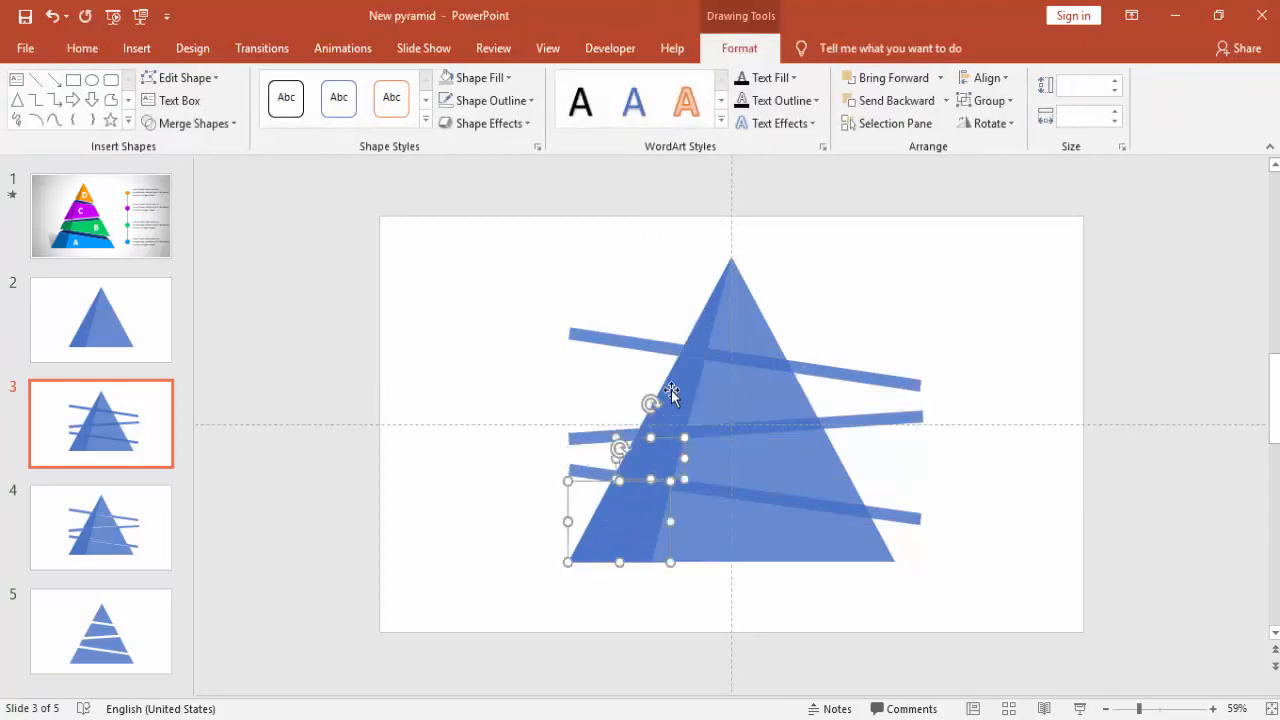
left_click(672, 392, "shift")
left_click(698, 330, "shift")
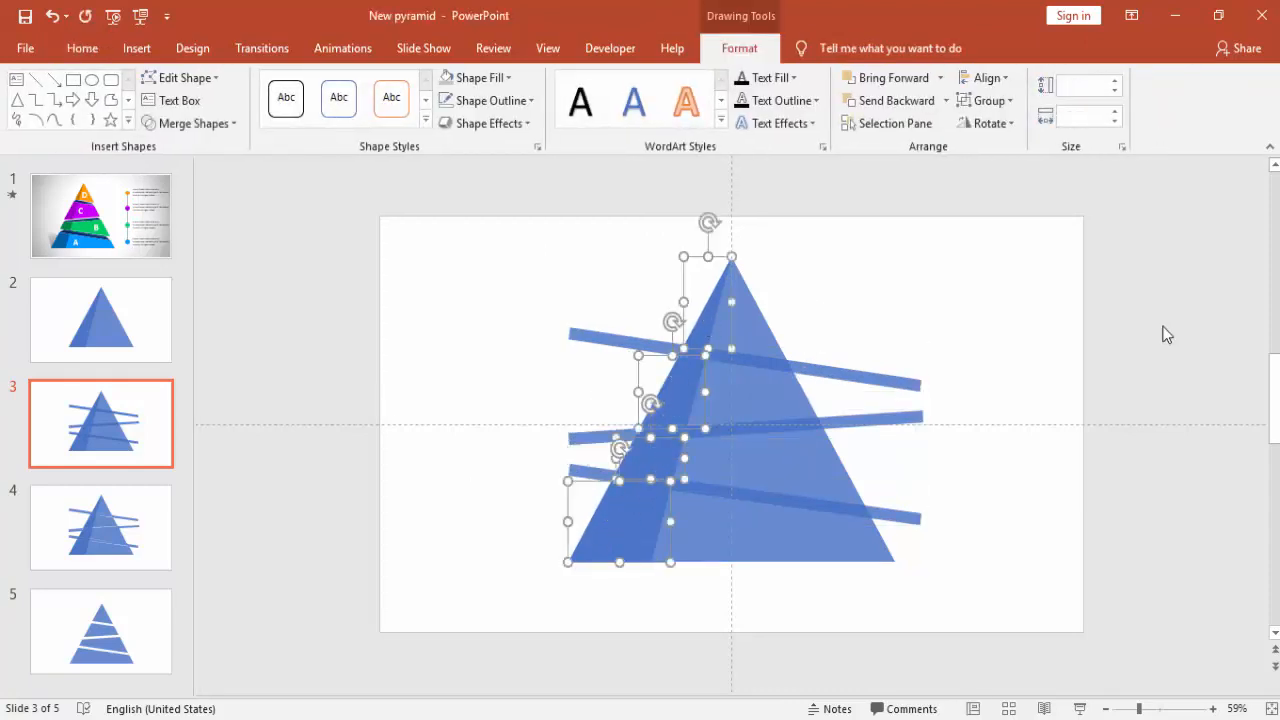
Step: Paste the four shaded fragments onto slide 5 and align them on the tiers' left sides
left_click(100, 630)
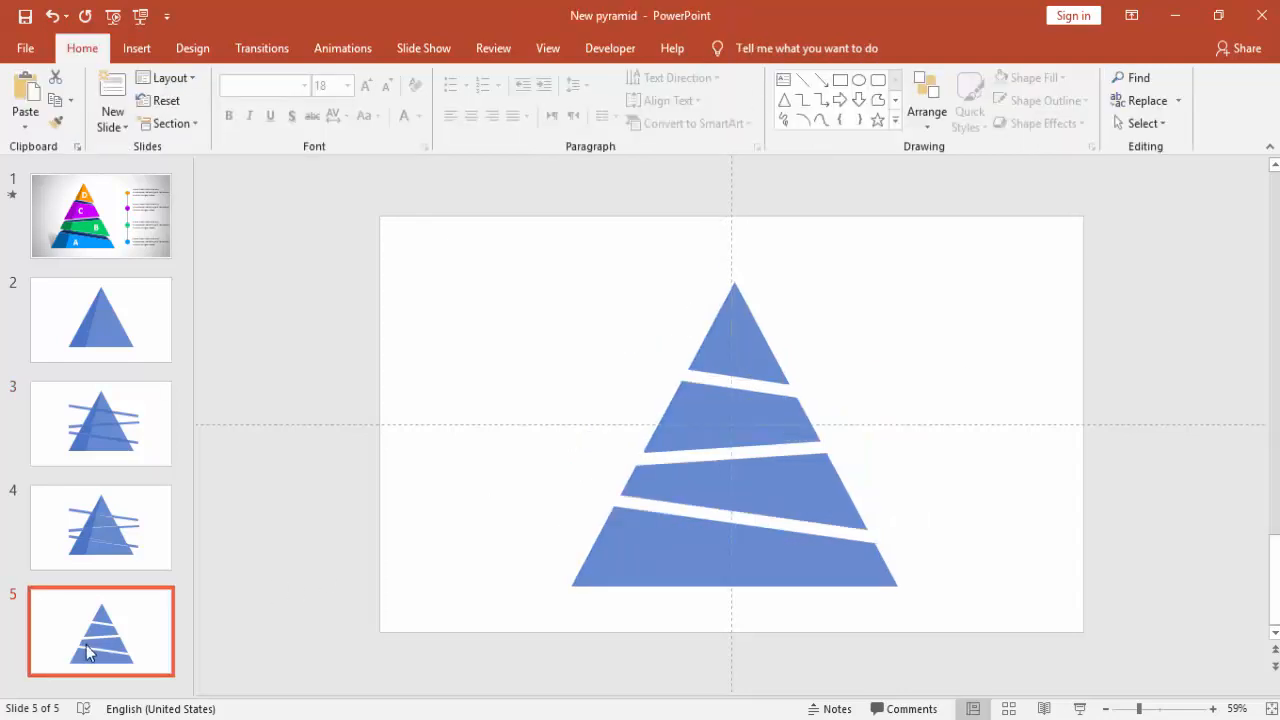
key("ctrl+v")
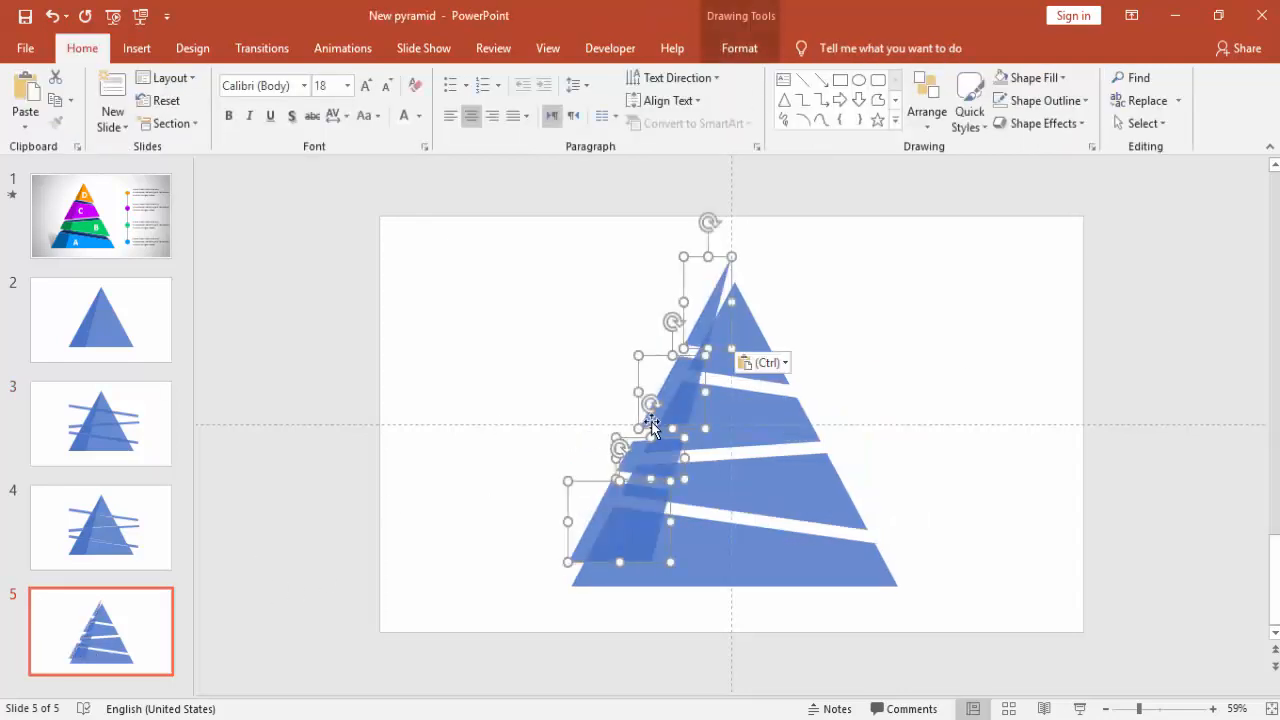
left_click_drag(652, 420, 678, 427)
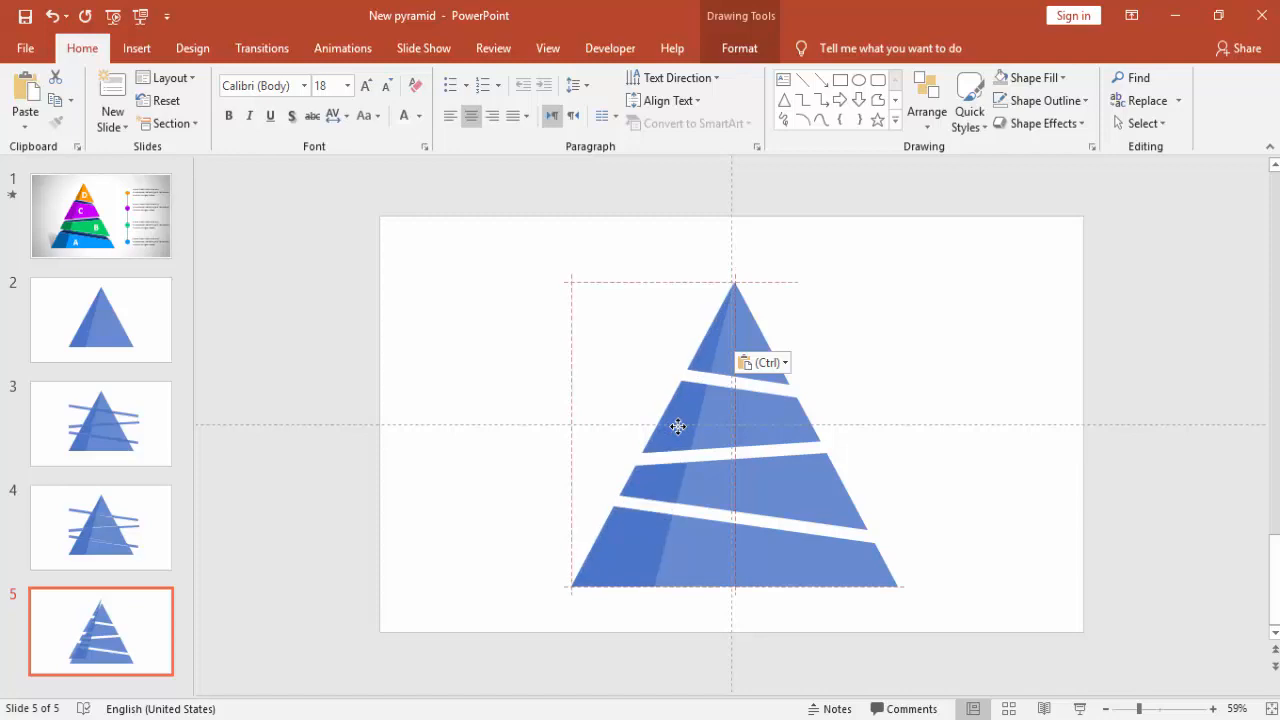
left_click_drag(678, 427, 678, 427)
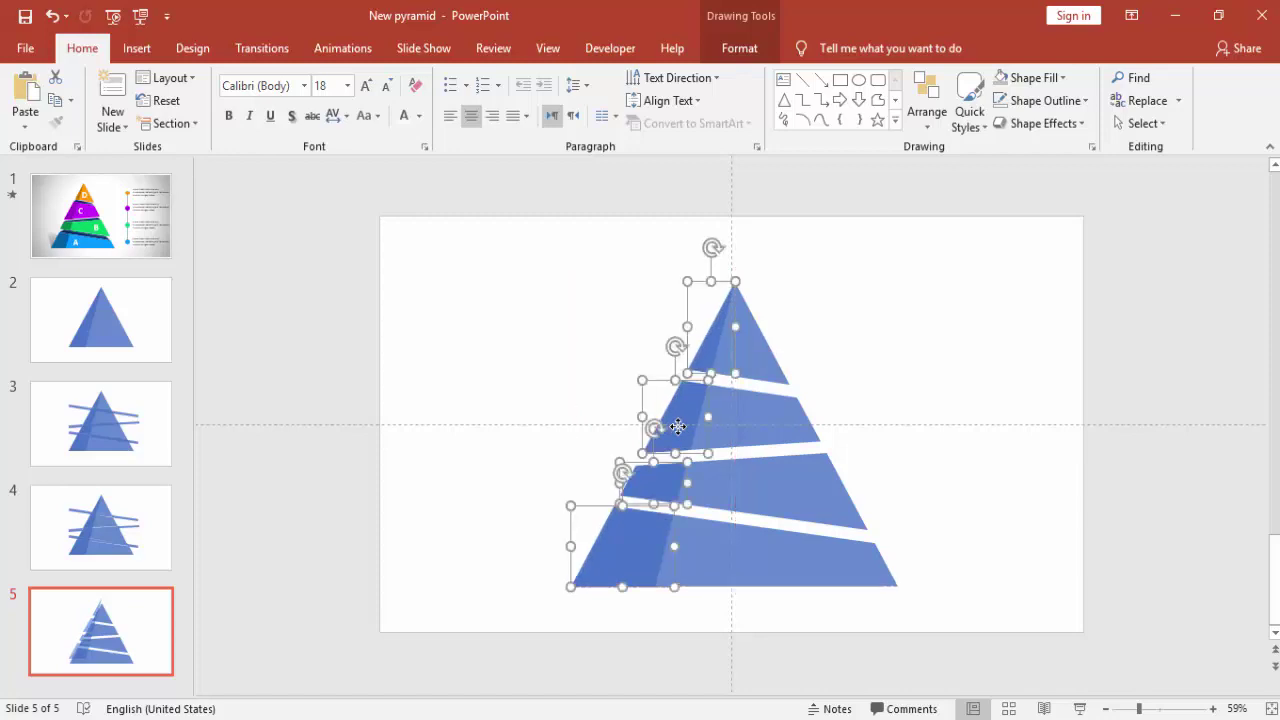
left_click(912, 463)
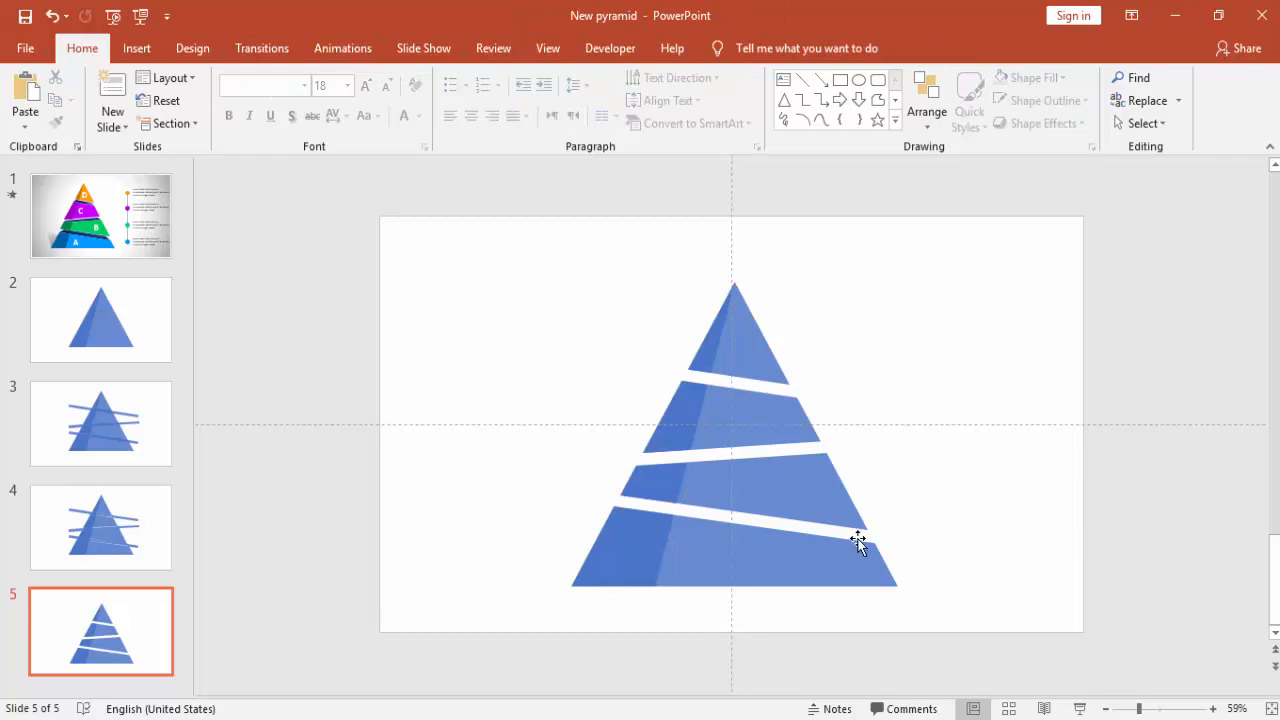
Step: Zoom in, marquee-select the whole pyramid and shift it up slightly
left_click(1213, 709)
left_click(1213, 709)
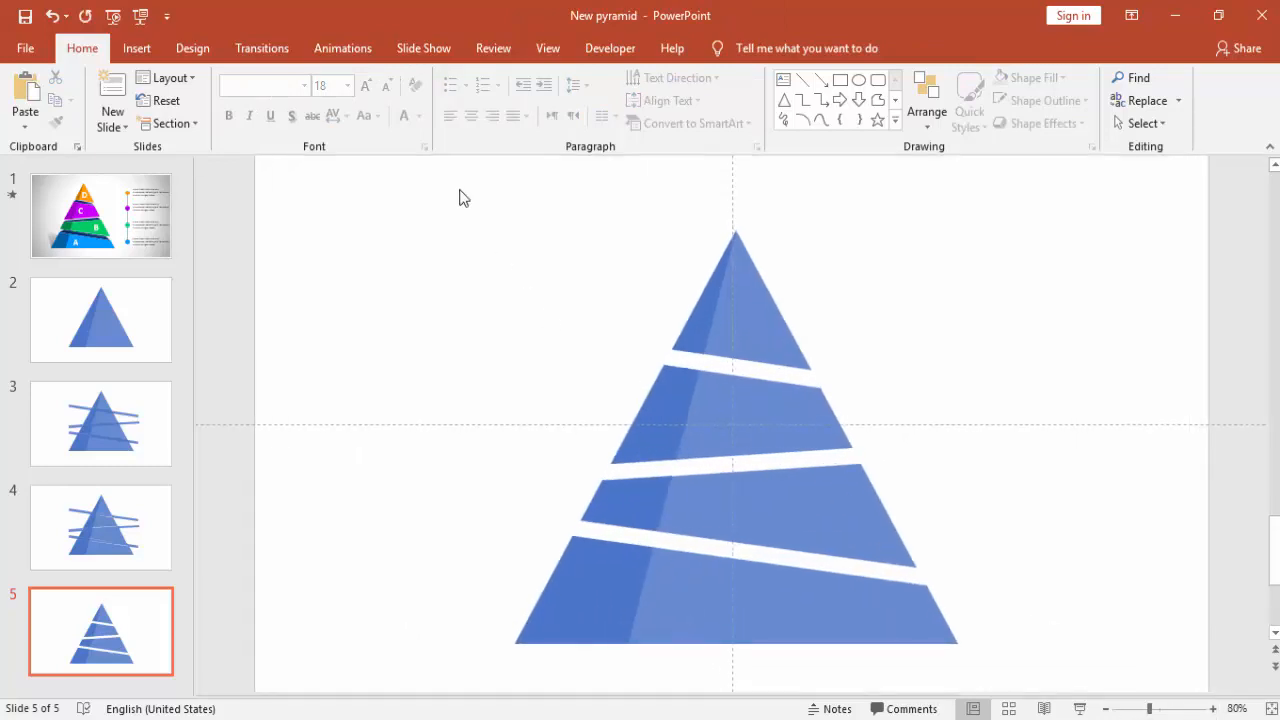
left_click_drag(458, 188, 1068, 694)
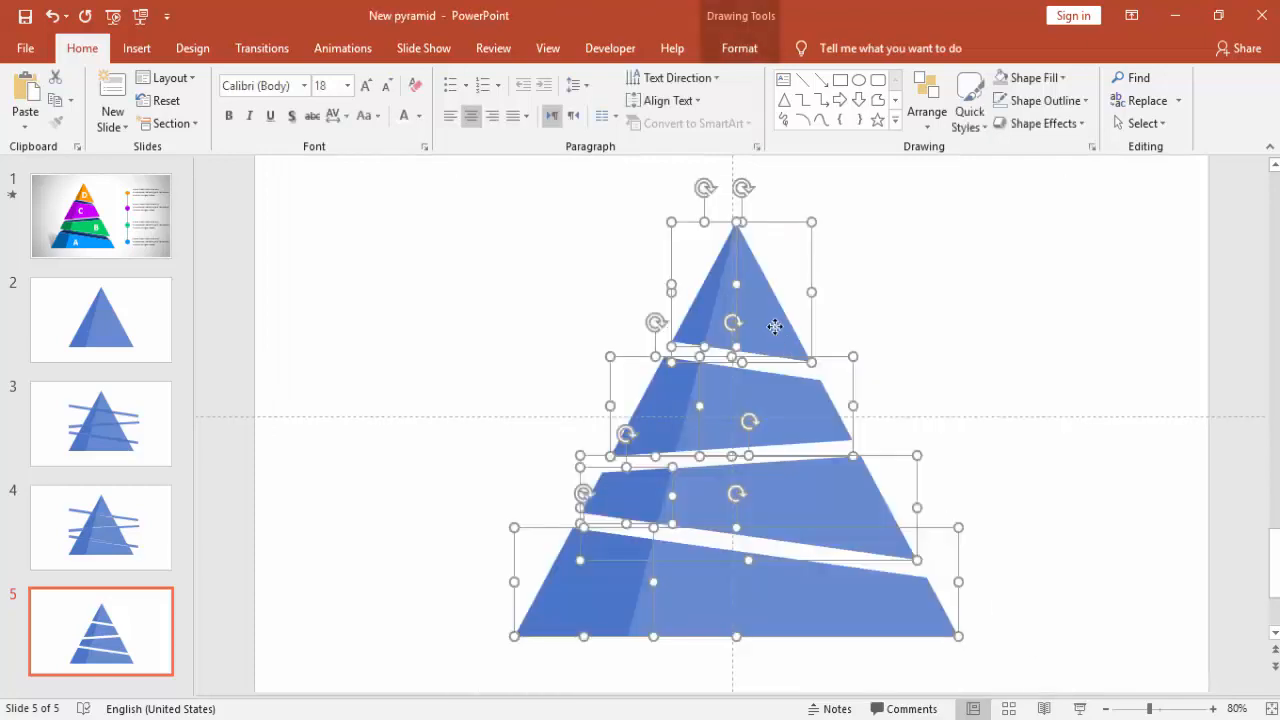
left_click_drag(775, 327, 770, 307)
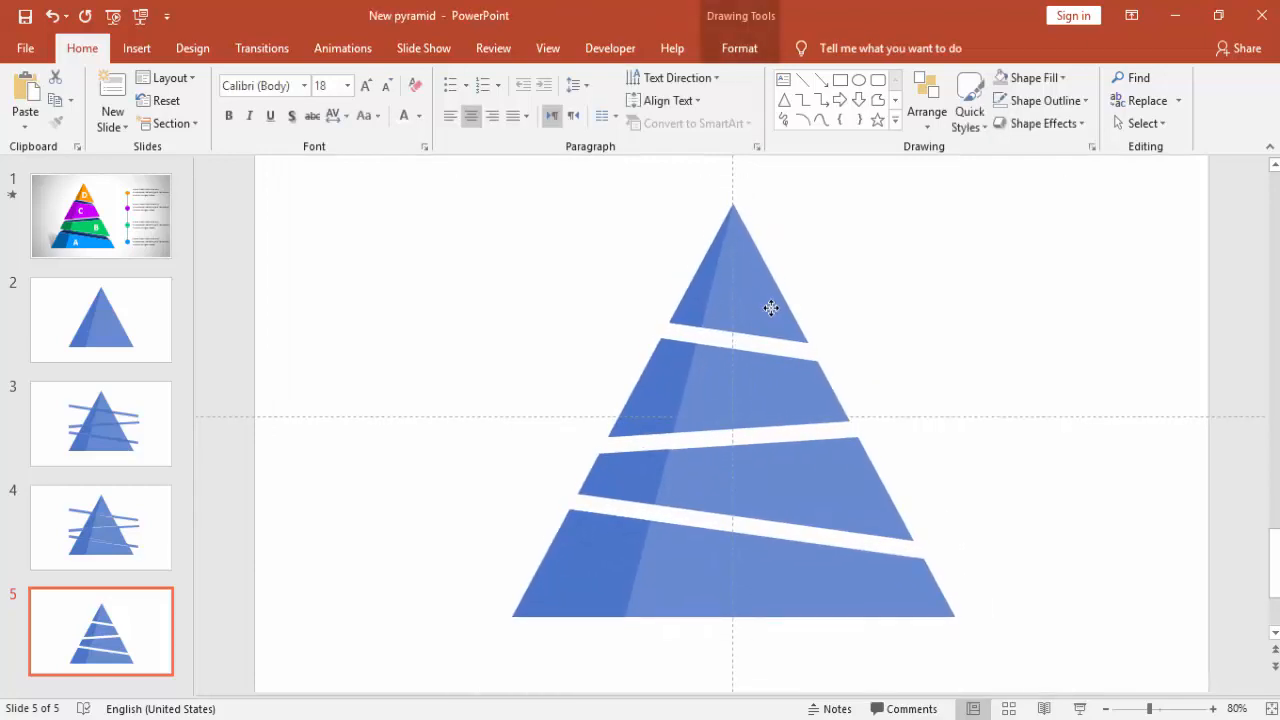
left_click(945, 327)
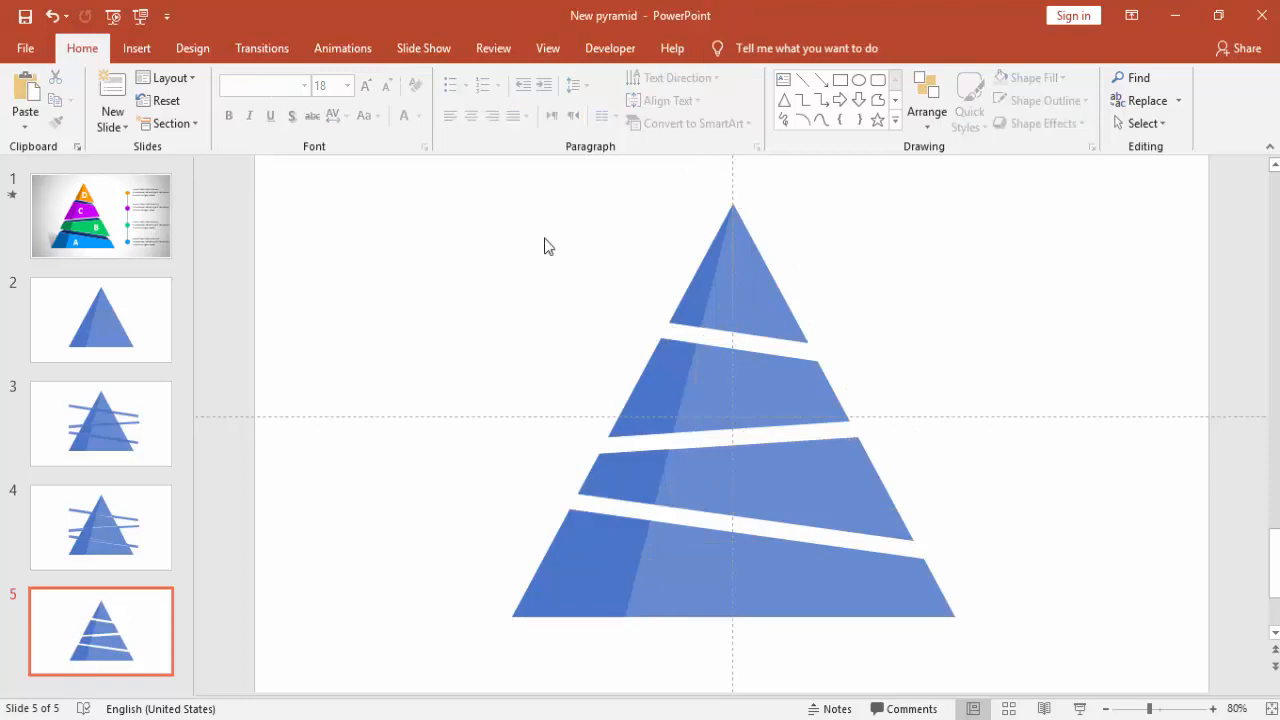
left_click(137, 48)
Step: Draw a rectangle across the third pyramid tier on slide 5
left_click(343, 120)
left_click(335, 271)
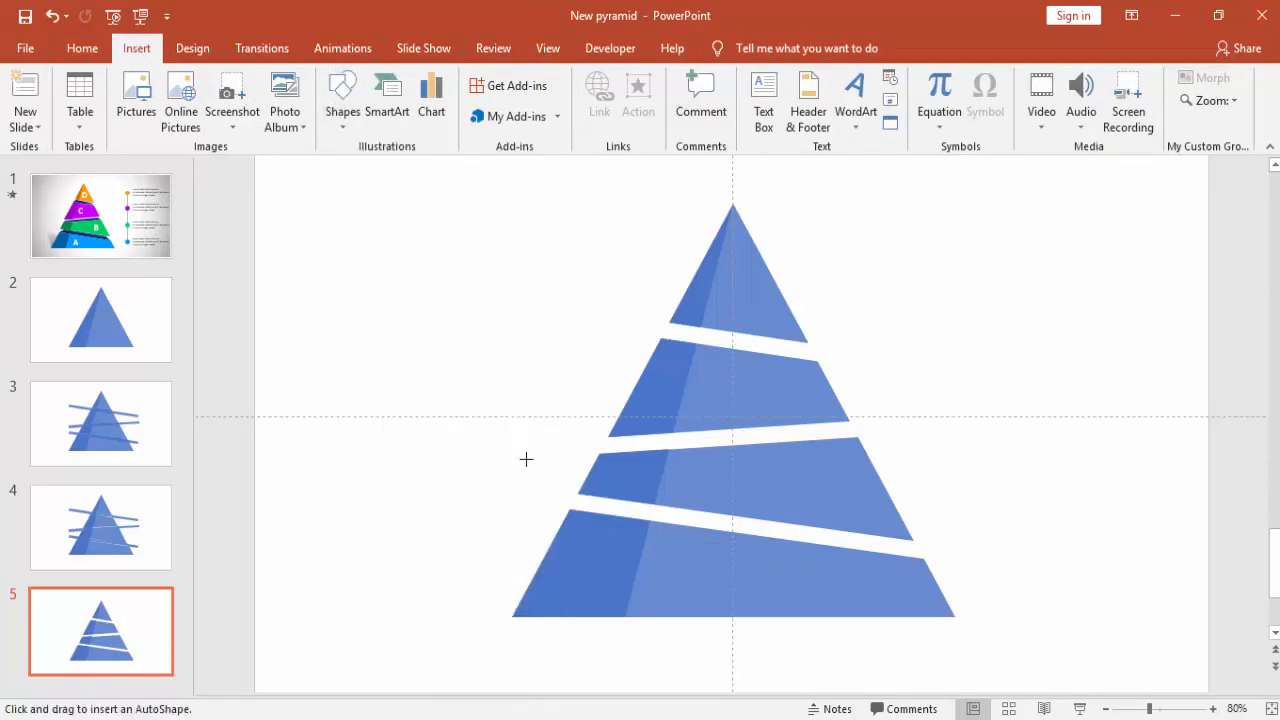
left_click_drag(568, 450, 922, 536)
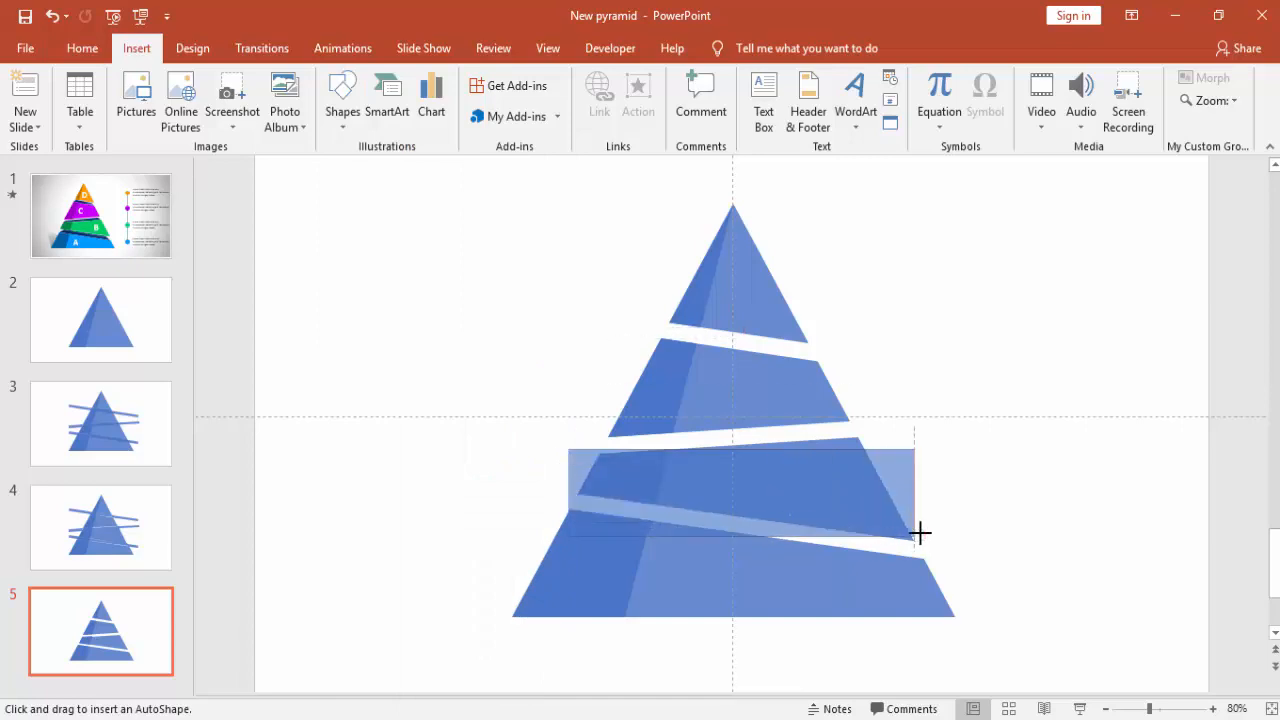
Step: Fill the rectangle dark navy, remove its outline and start editing its points
left_click(485, 78)
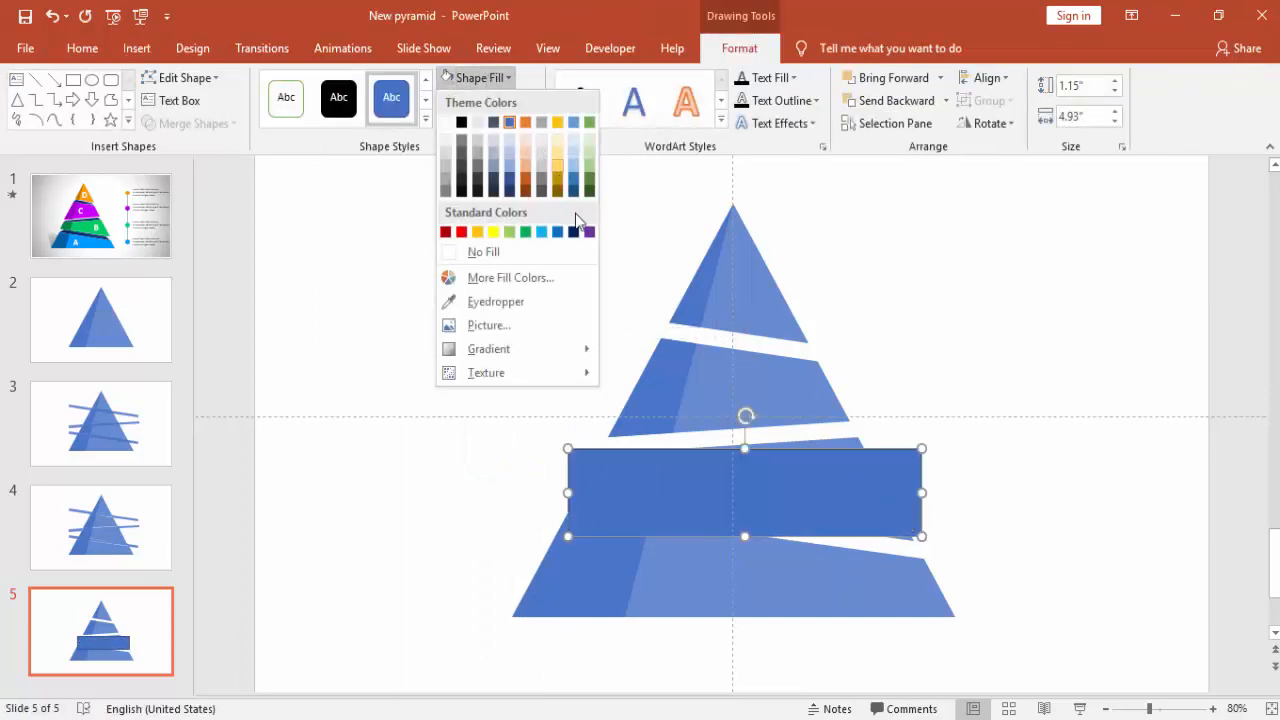
left_click(583, 234)
left_click(492, 100)
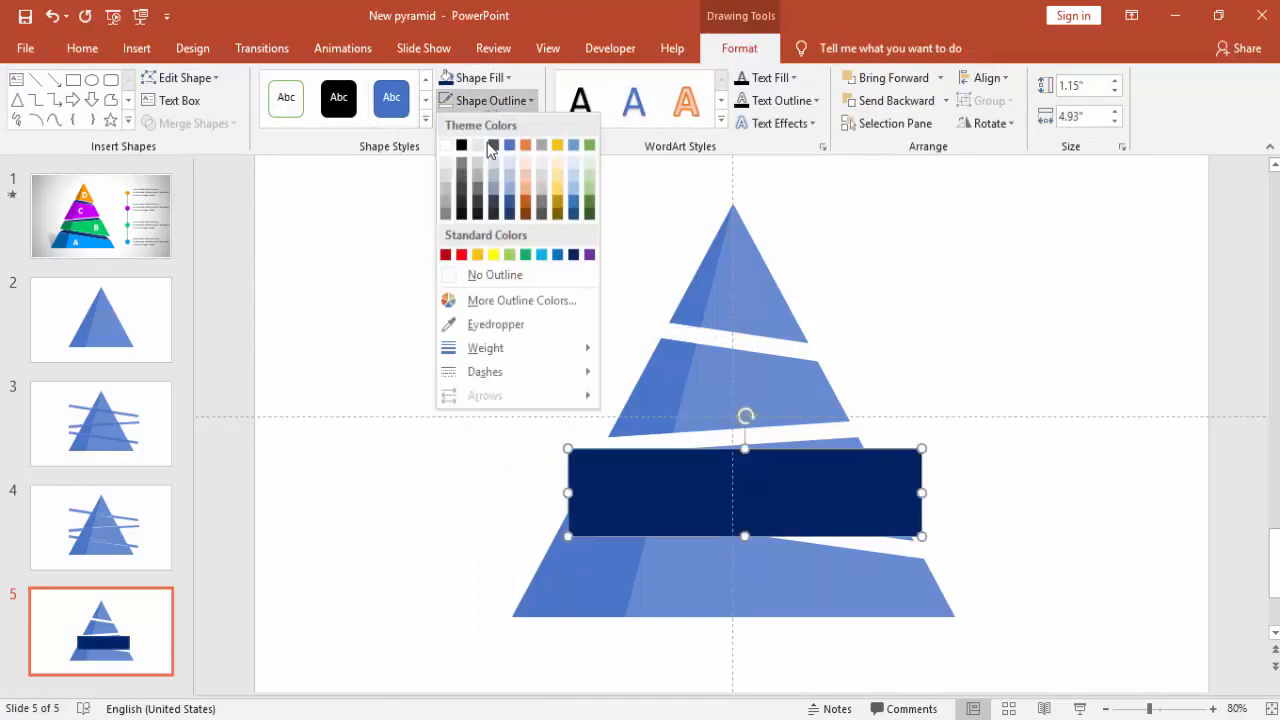
left_click(511, 279)
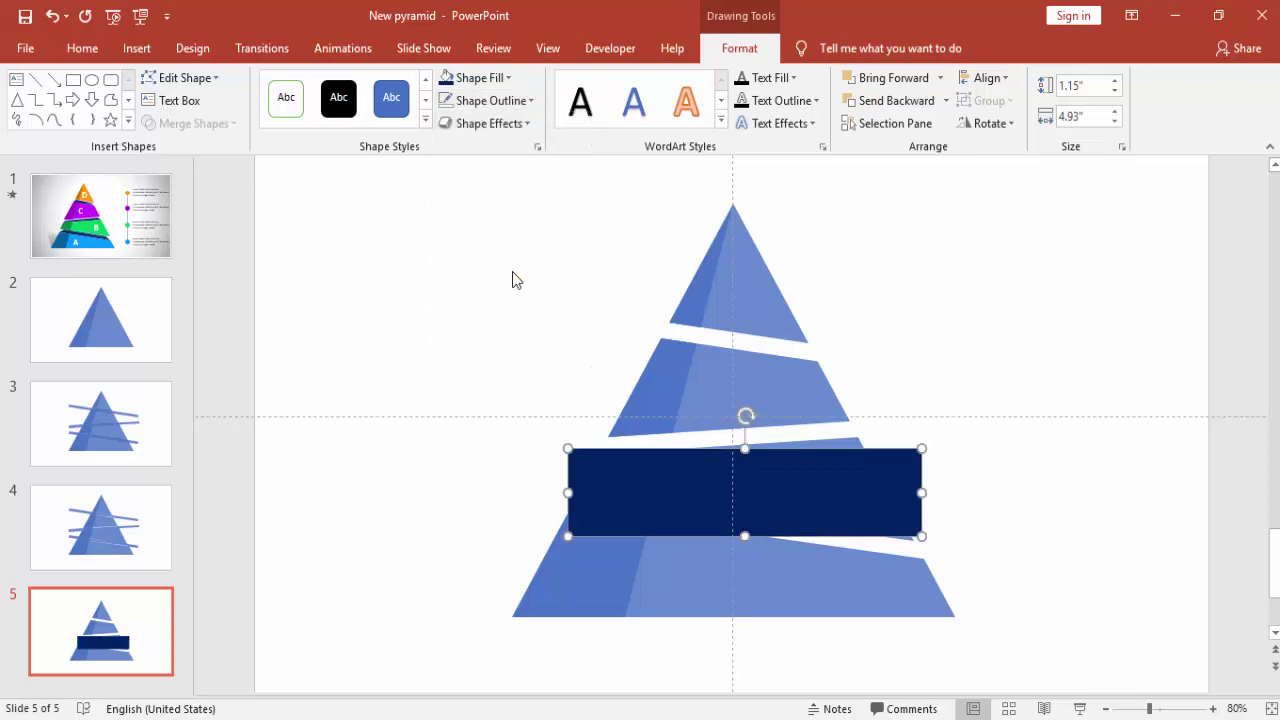
right_click(864, 486)
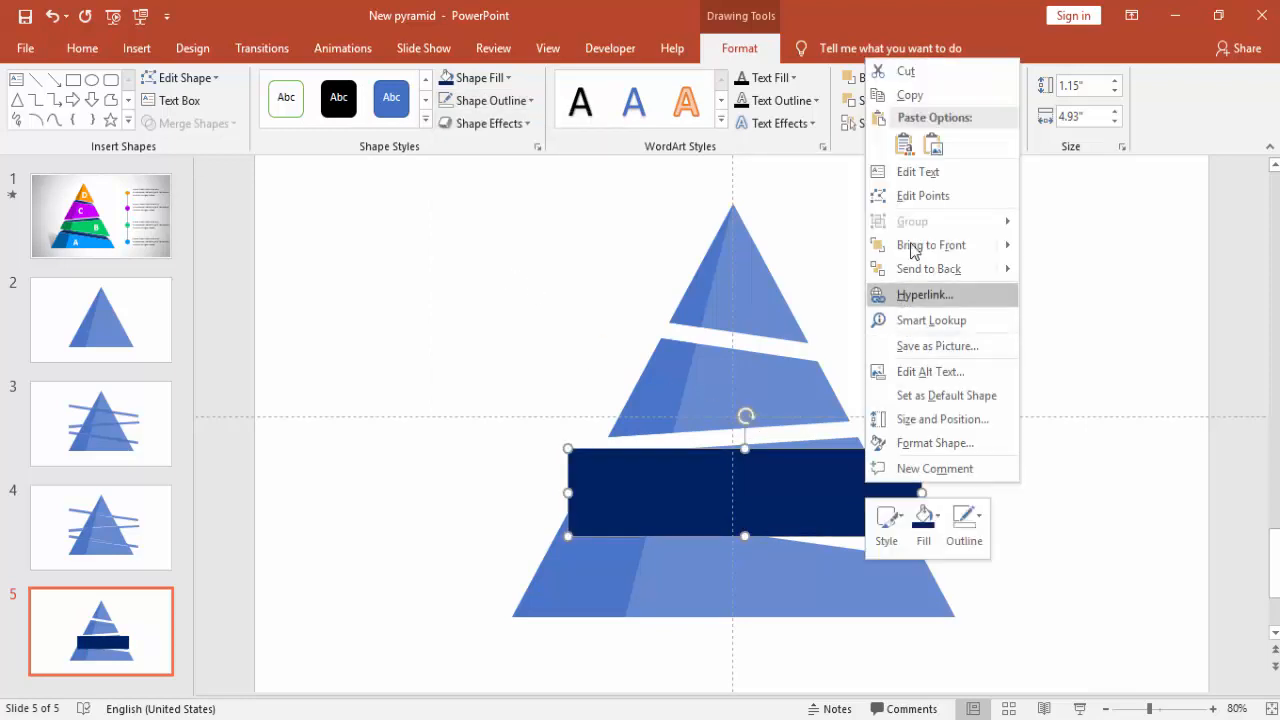
left_click(921, 196)
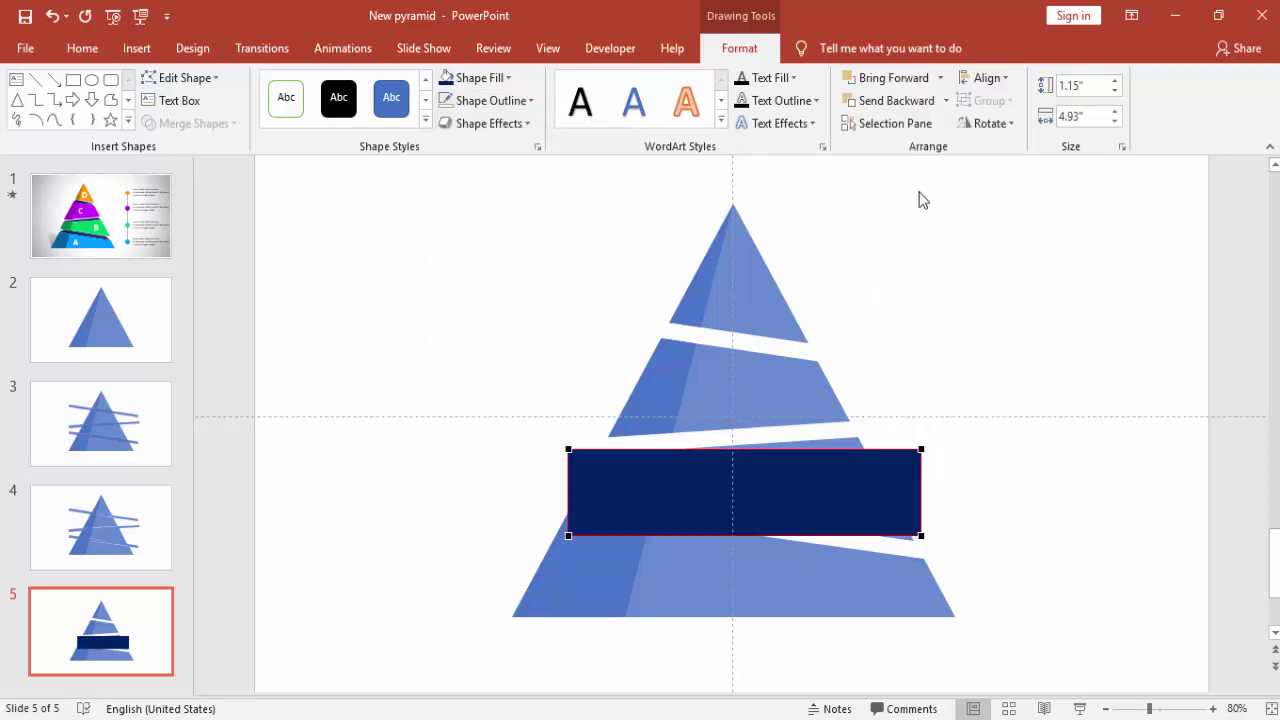
Step: At 226% zoom, pull the navy rectangle's corners down via Edit Points into a flat band along the tier slope
left_click(1180, 709)
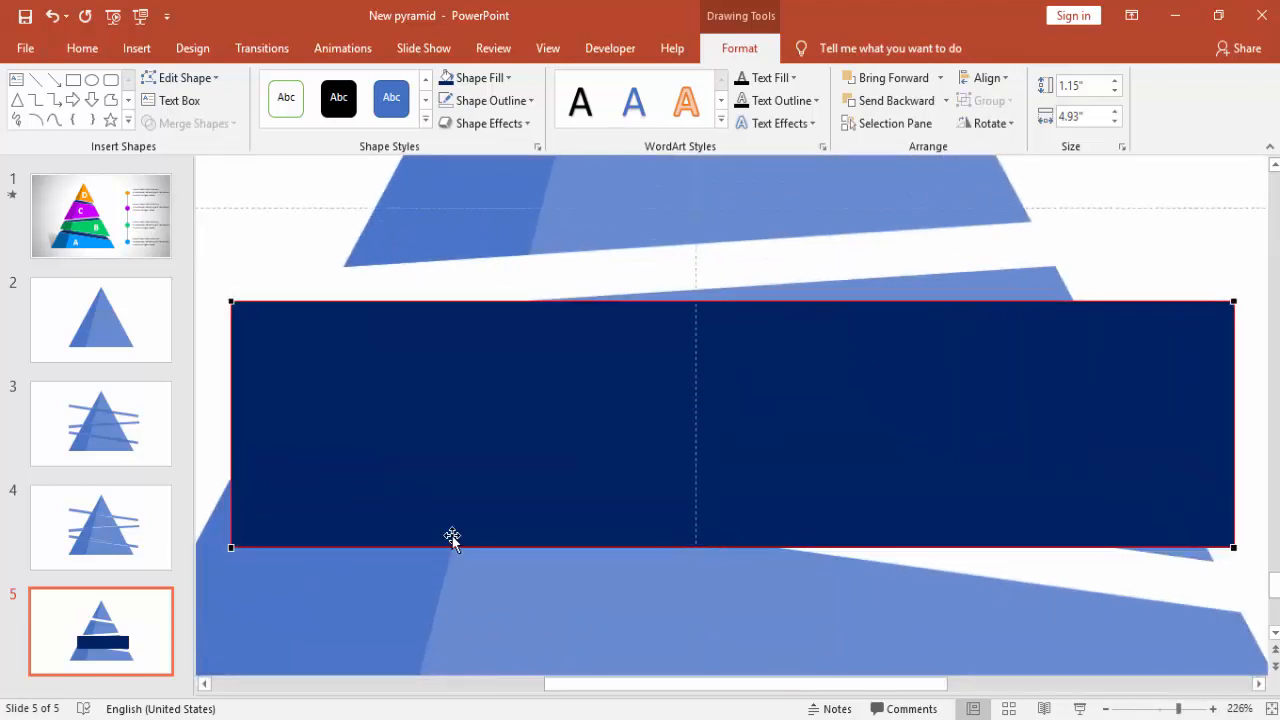
left_click_drag(490, 446, 456, 455)
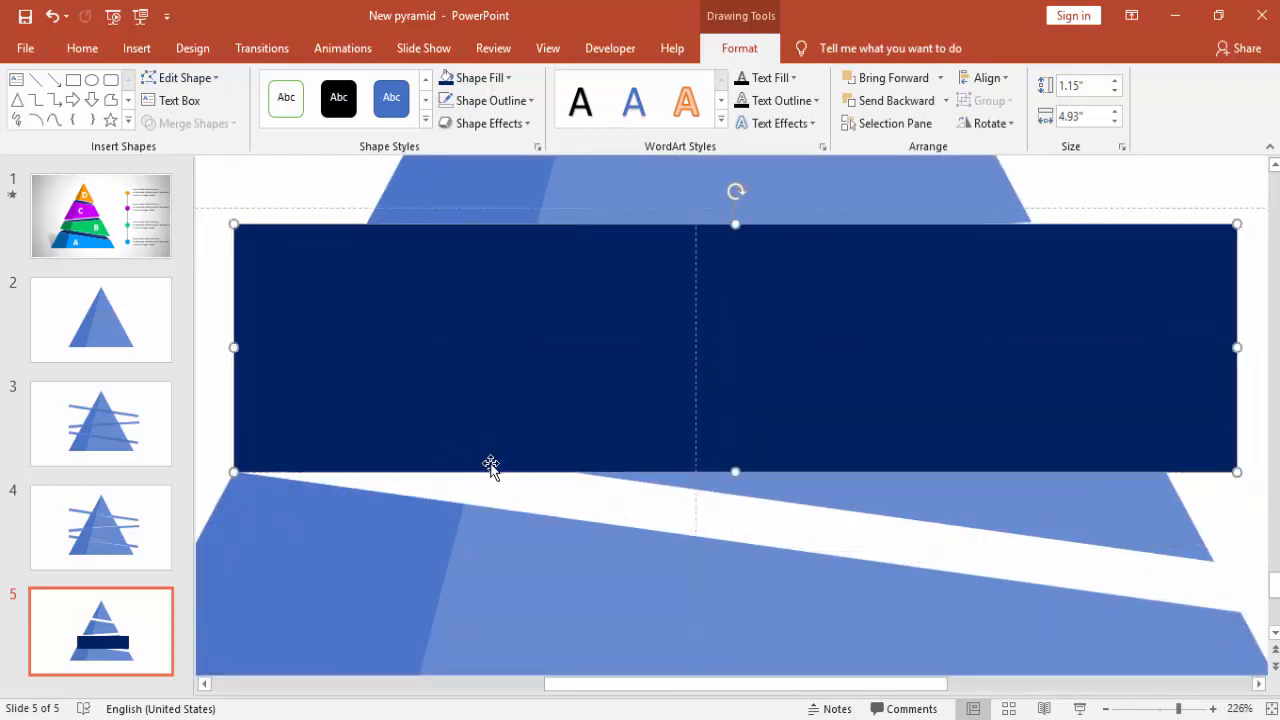
right_click(1062, 392)
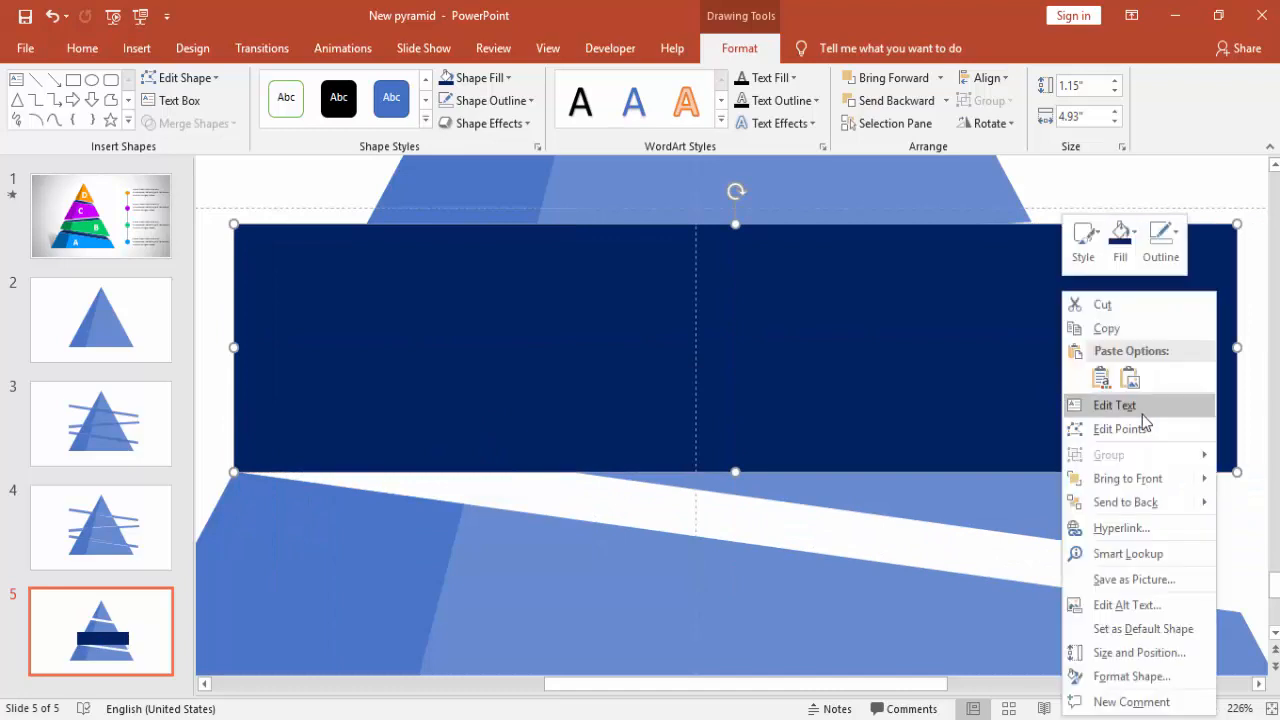
left_click(1145, 420)
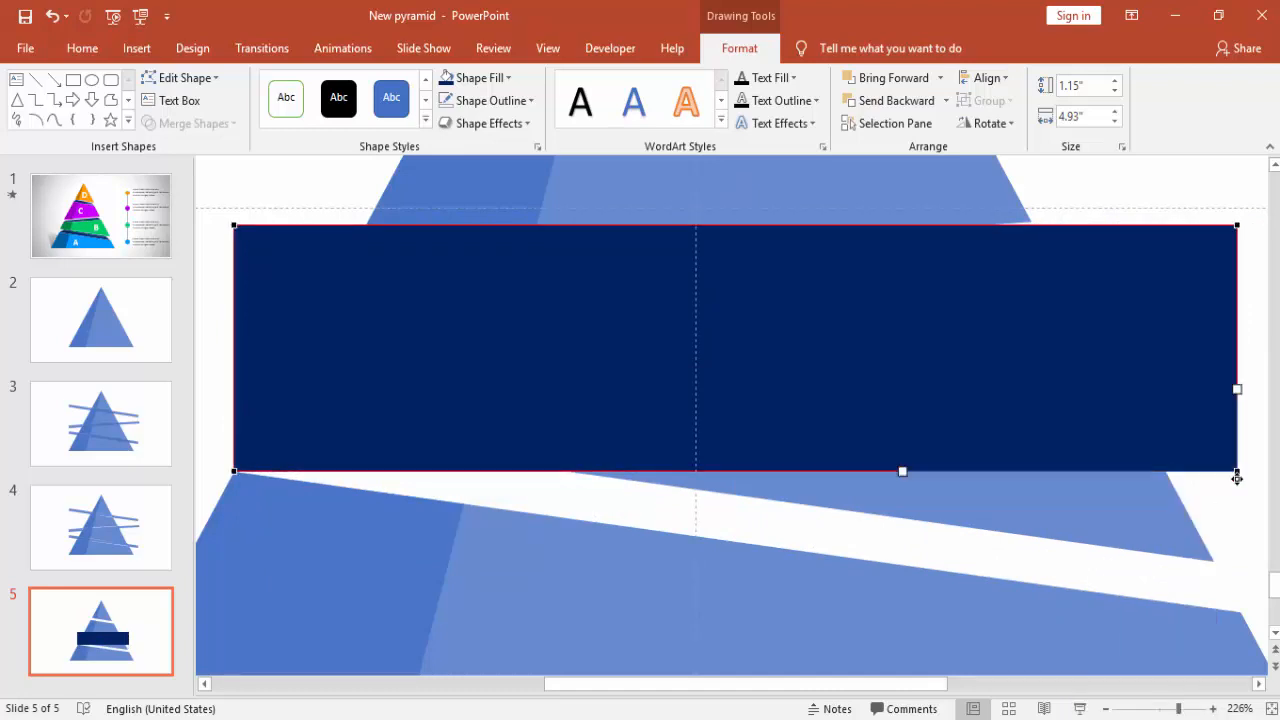
left_click_drag(1237, 470, 1239, 611)
left_click_drag(1237, 224, 1148, 545)
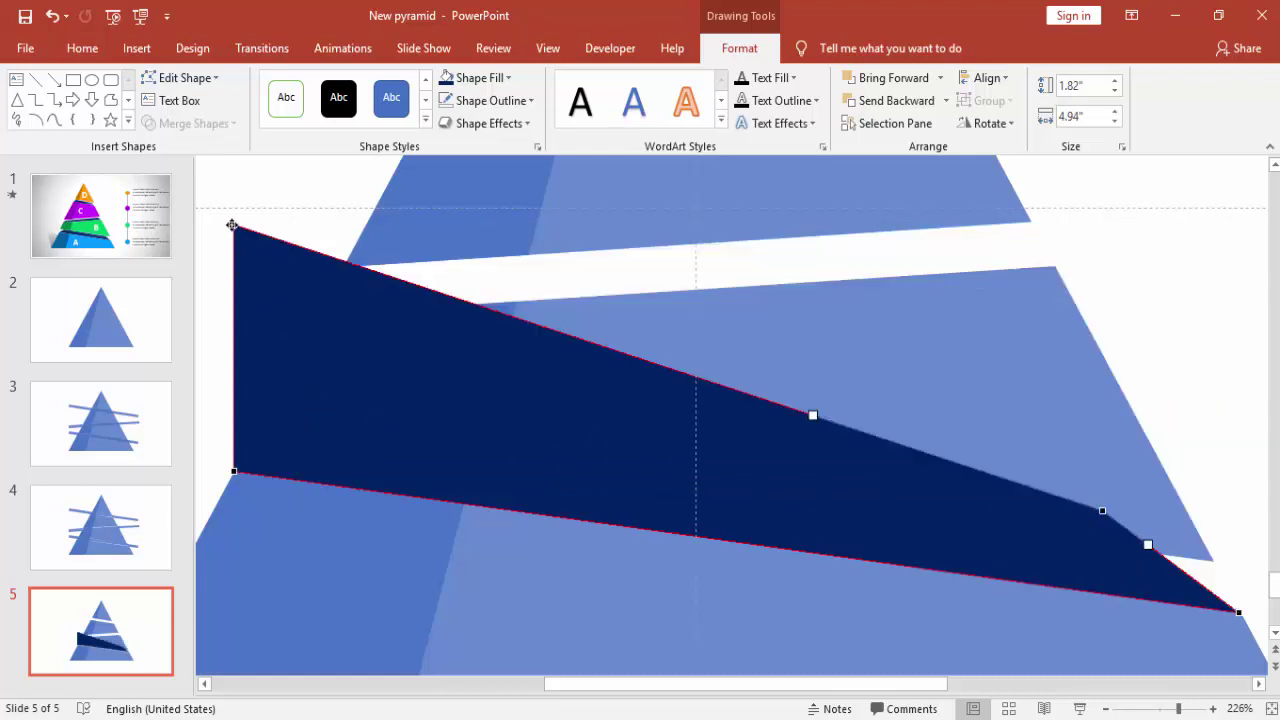
left_click_drag(231, 225, 605, 471)
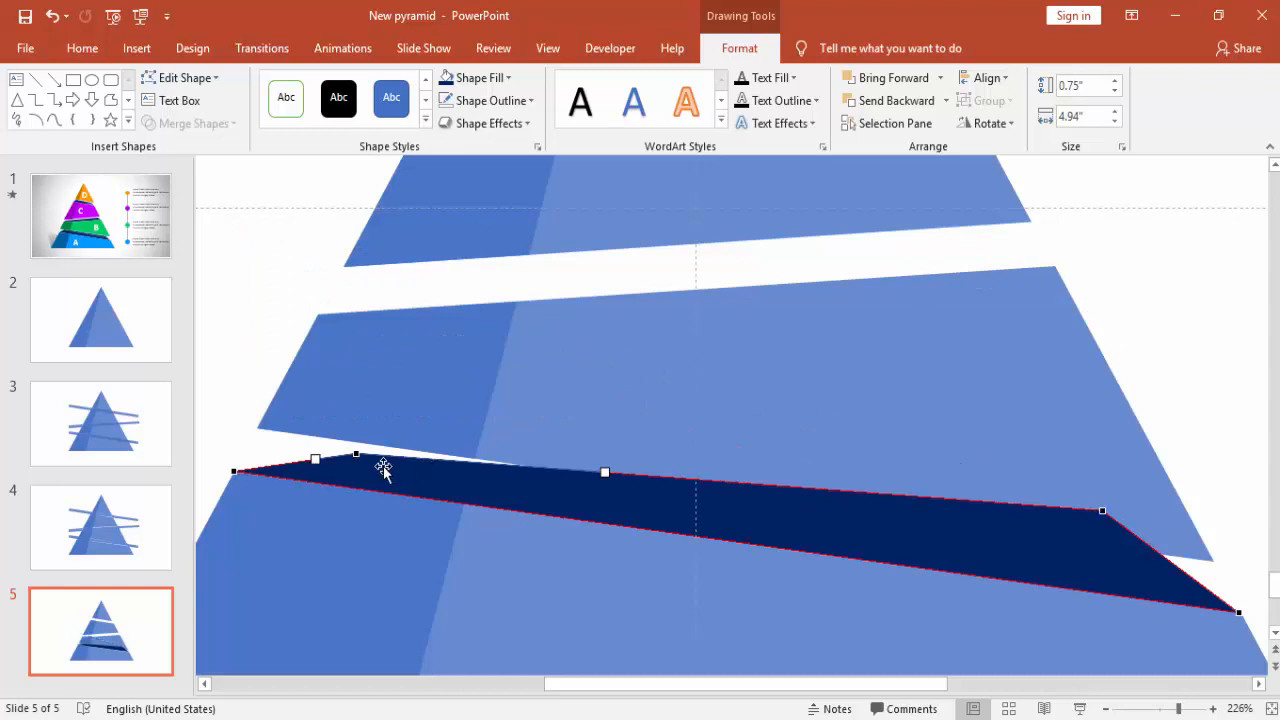
Step: Fine-tune the band's end curves and lower its right vertex so it fits the tier gap
left_click_drag(355, 456, 307, 455)
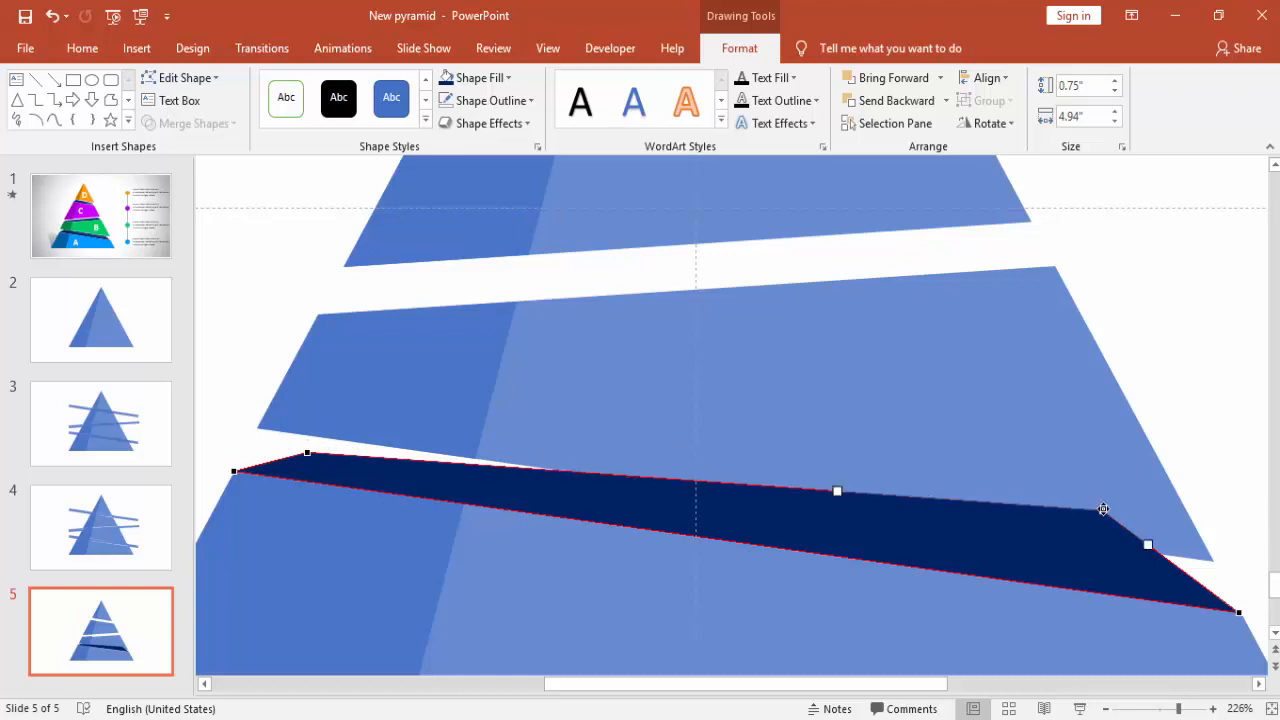
left_click_drag(1101, 515, 1185, 563)
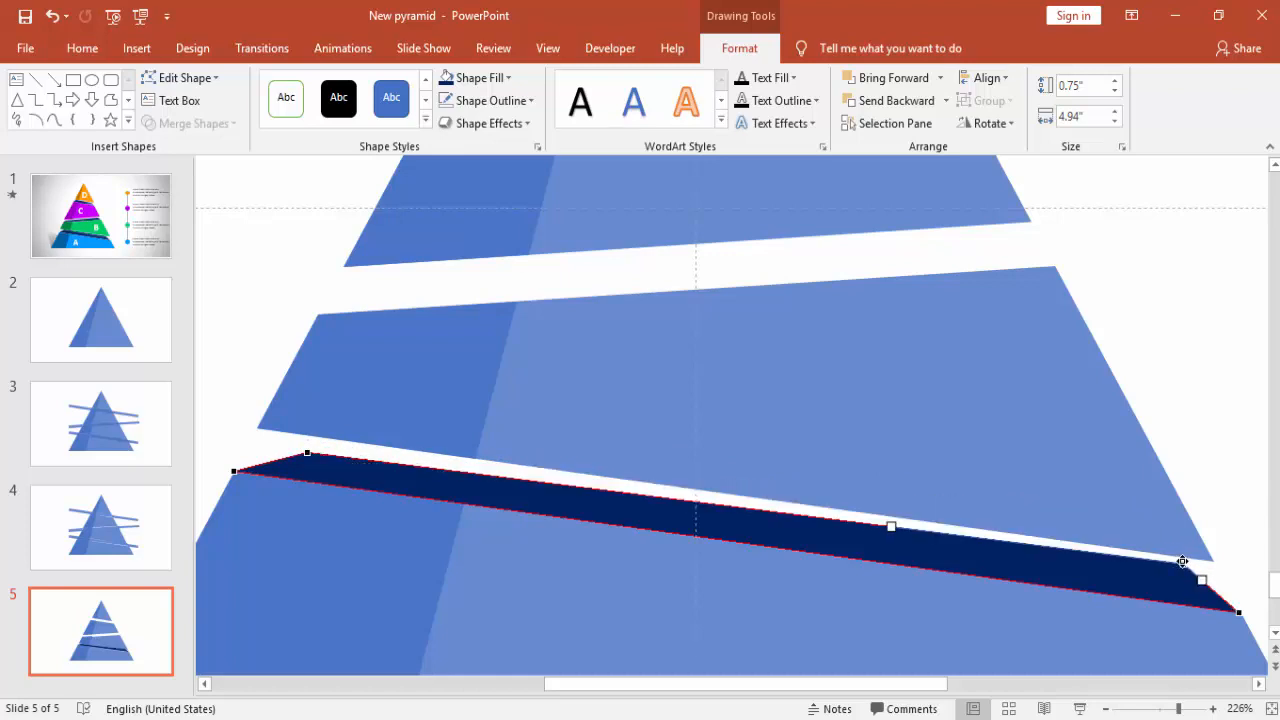
left_click_drag(1182, 562, 1183, 572)
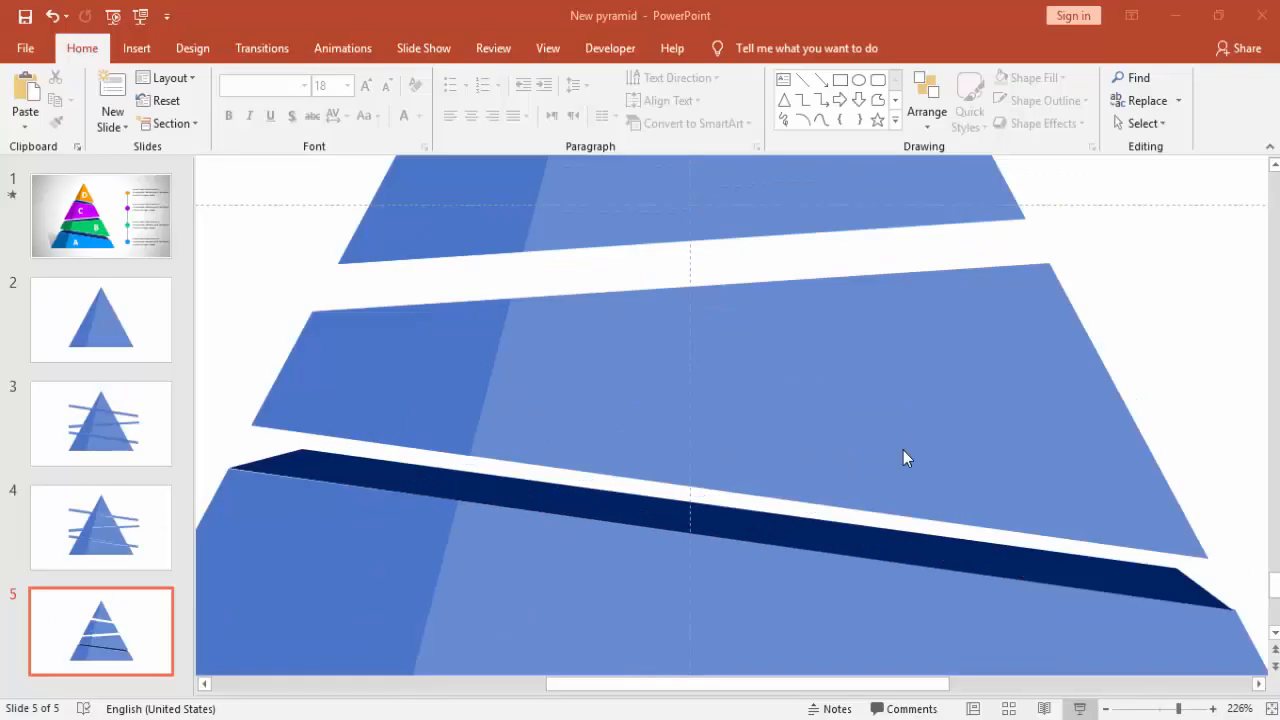
Step: Duplicate the dark band (Ctrl+D) and move the copy up to the pyramid's middle tier gap
left_click(1034, 567)
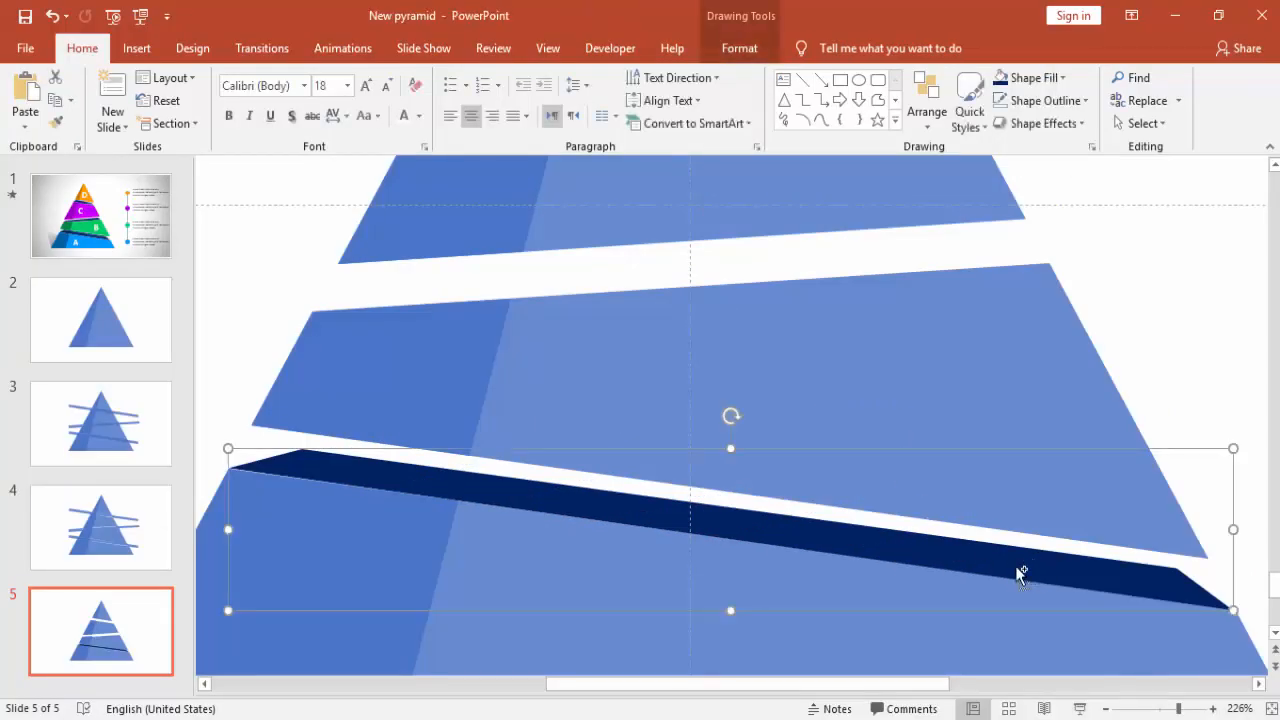
key("ctrl+d")
left_click_drag(715, 555, 734, 374)
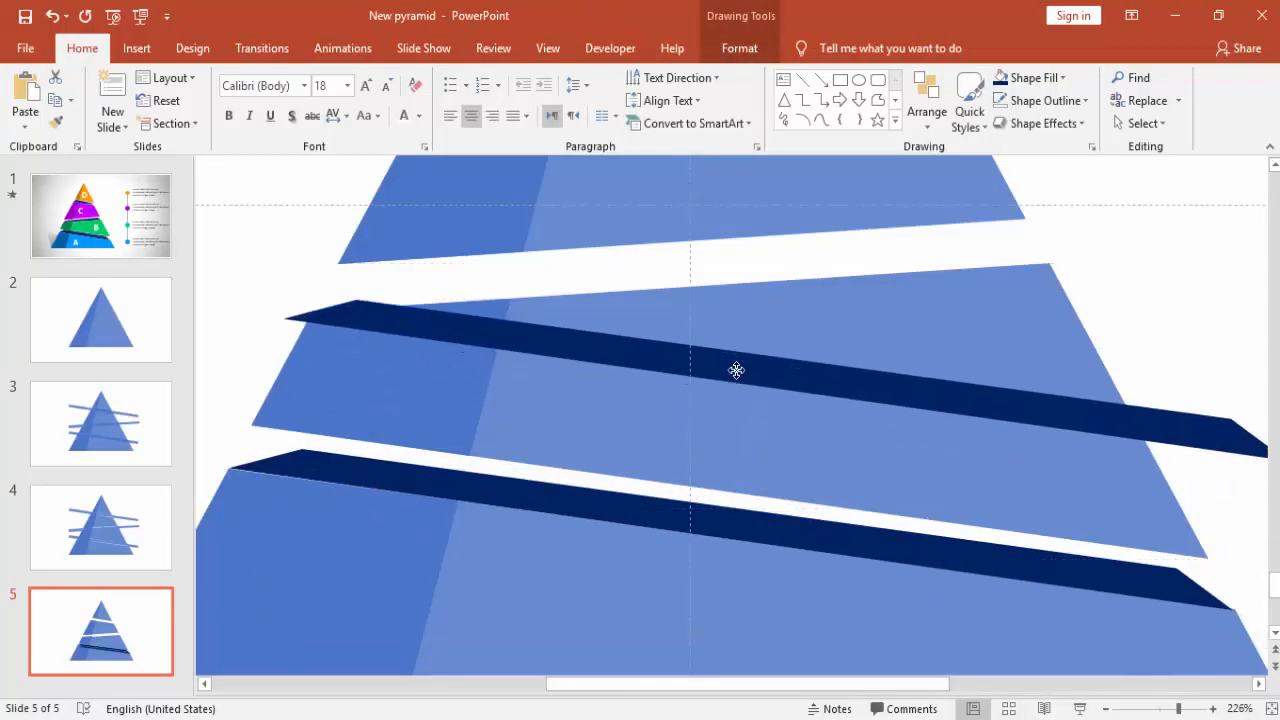
left_click_drag(535, 512, 535, 509)
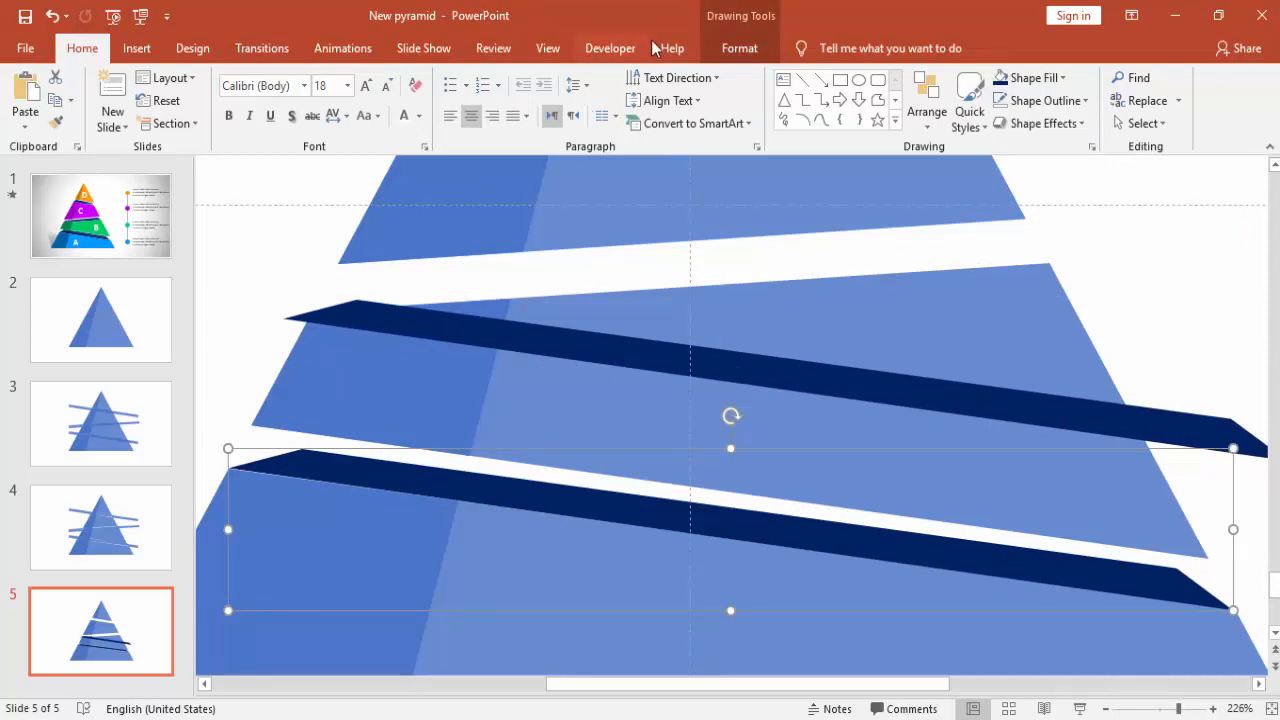
Step: Send the lower band to the back so it sits behind the pyramid tiers
left_click(739, 48)
left_click(946, 100)
left_click(902, 149)
left_click(1130, 295)
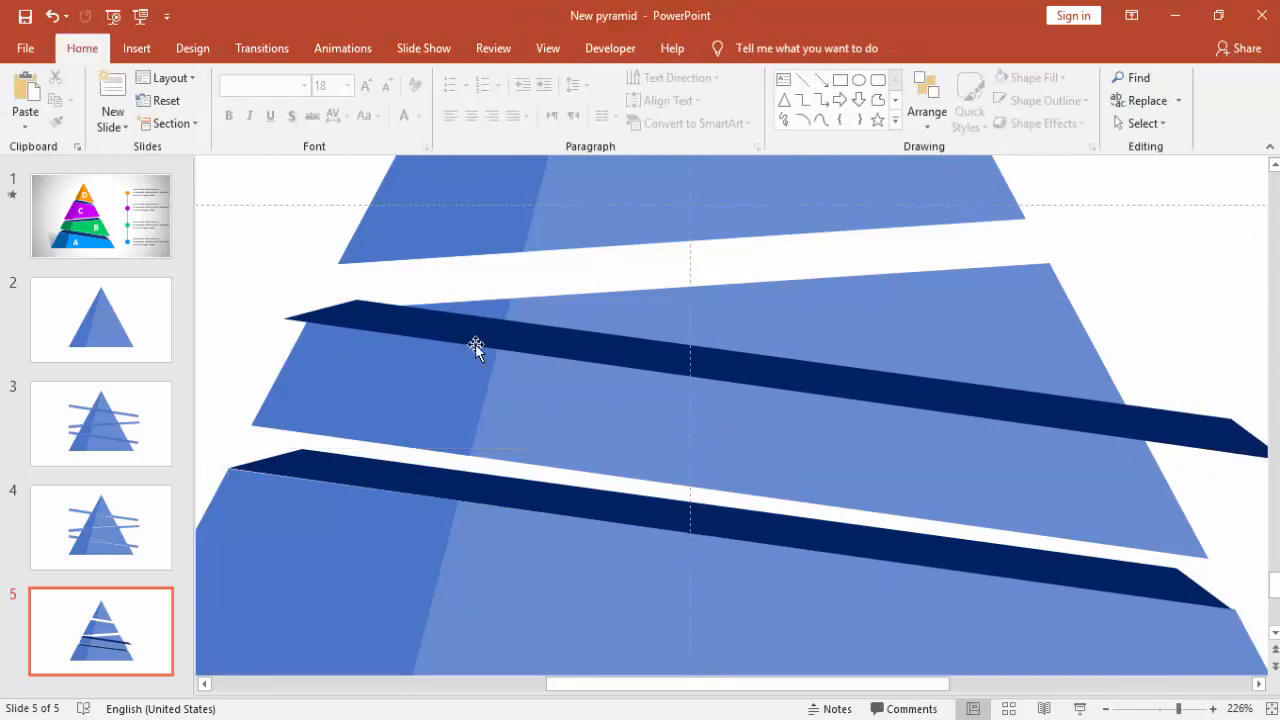
Step: Cut and paste the middle band, make it narrower and move it up-left toward the upper gap
left_click_drag(471, 344, 482, 310)
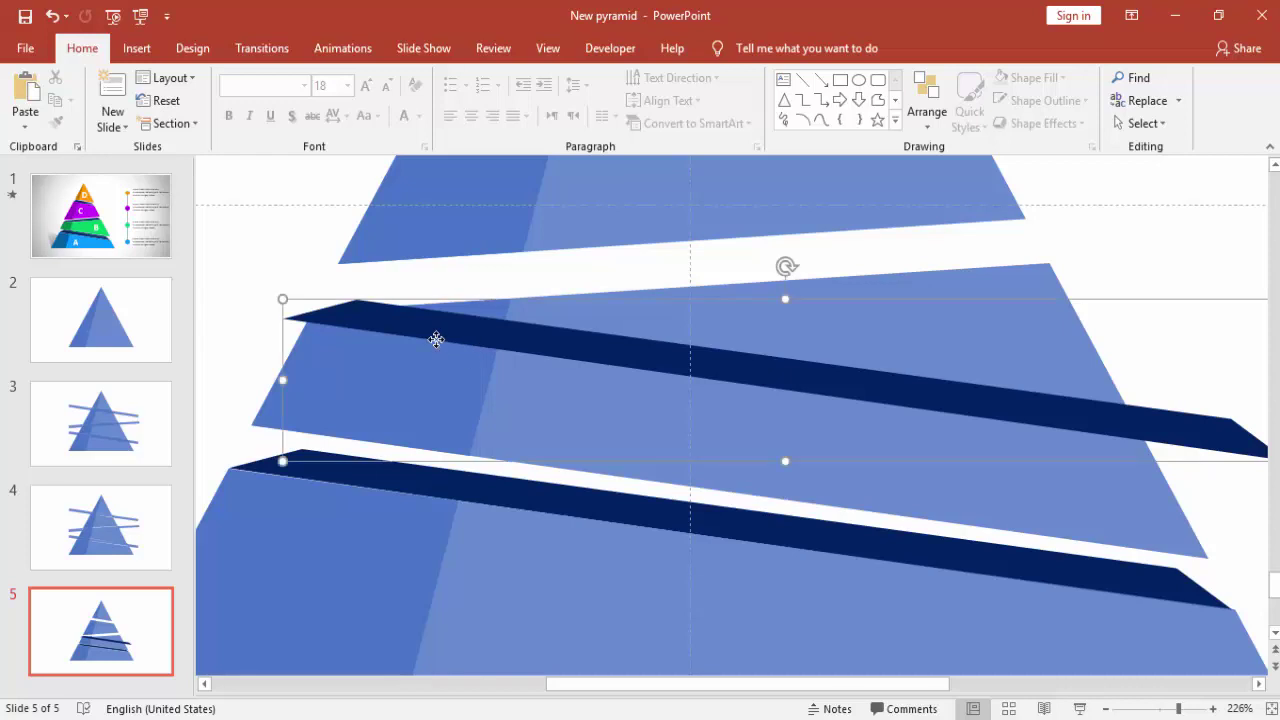
right_click(482, 308)
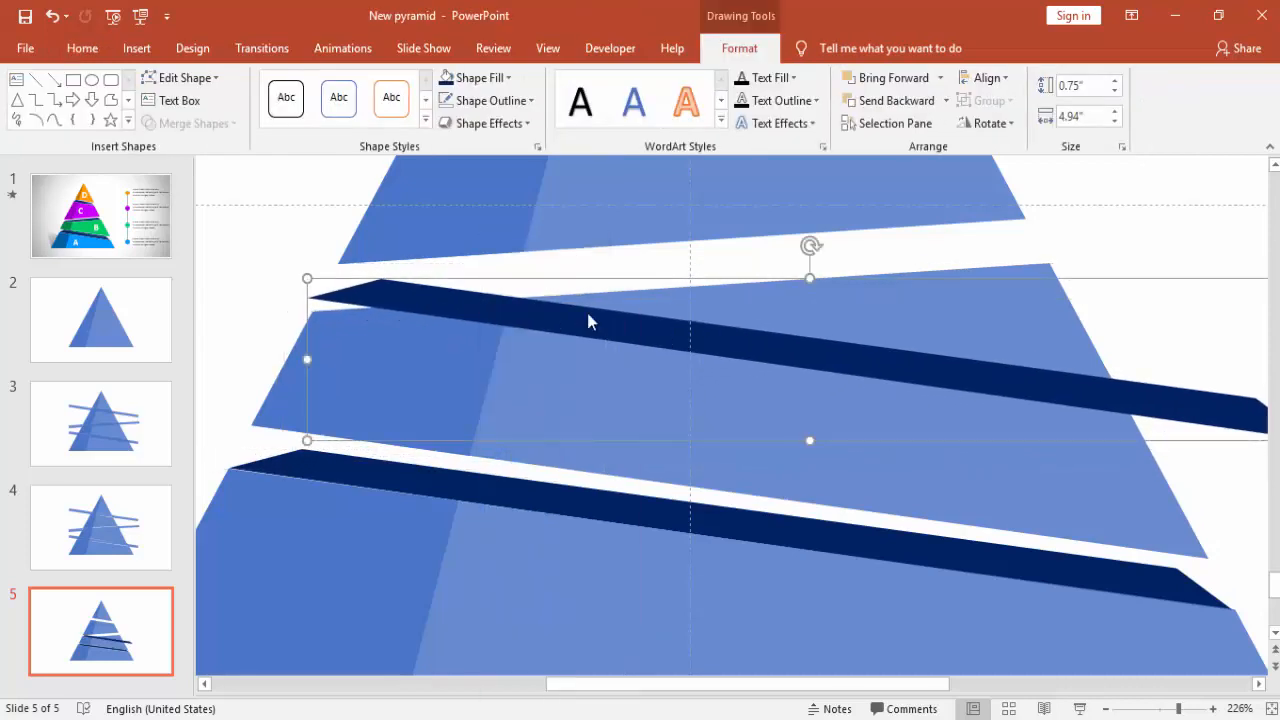
left_click(540, 325)
key("ctrl+v")
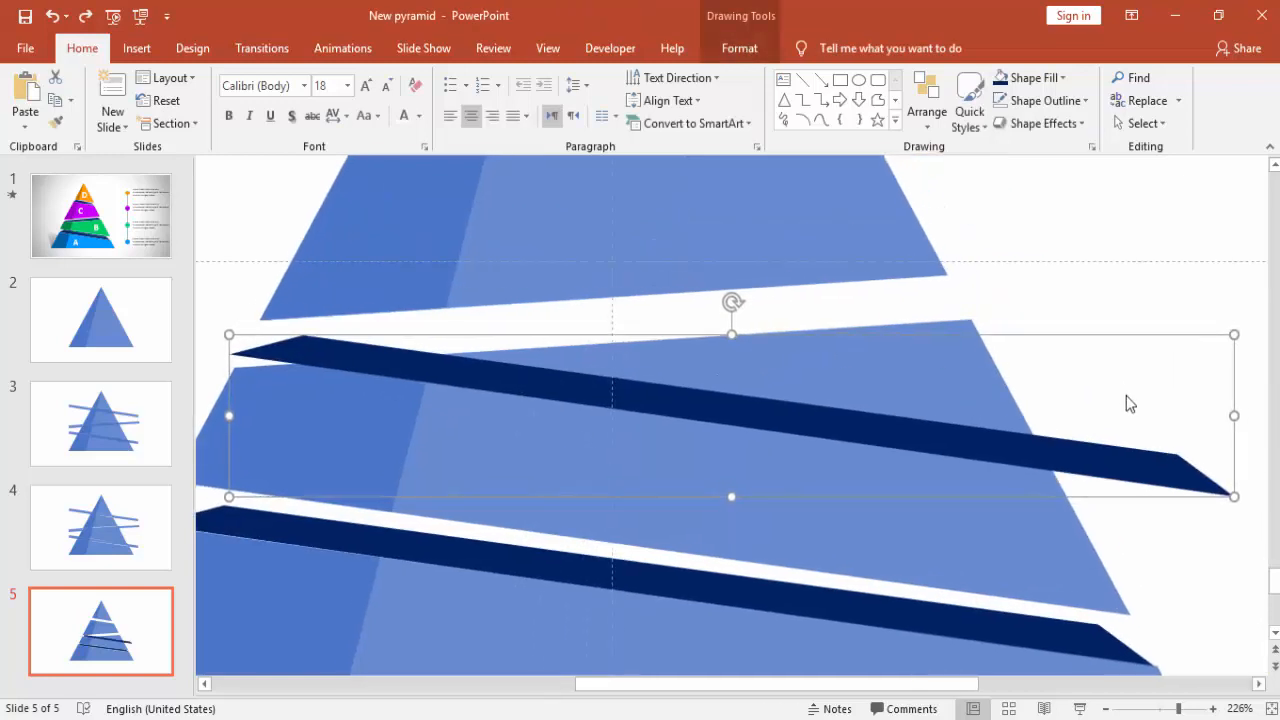
left_click_drag(1234, 412, 990, 398)
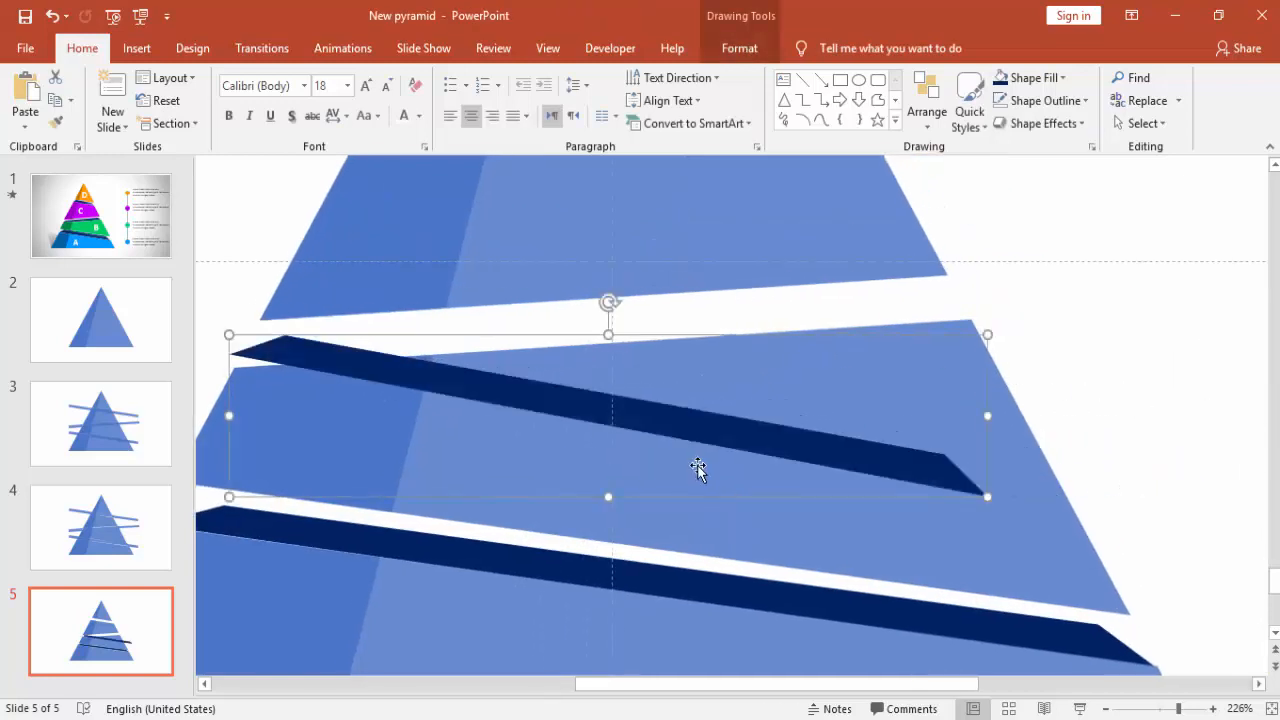
left_click_drag(787, 448, 812, 410)
Step: Edit the band's points into a thin sloping strip fitted under the upper tier
right_click(811, 410)
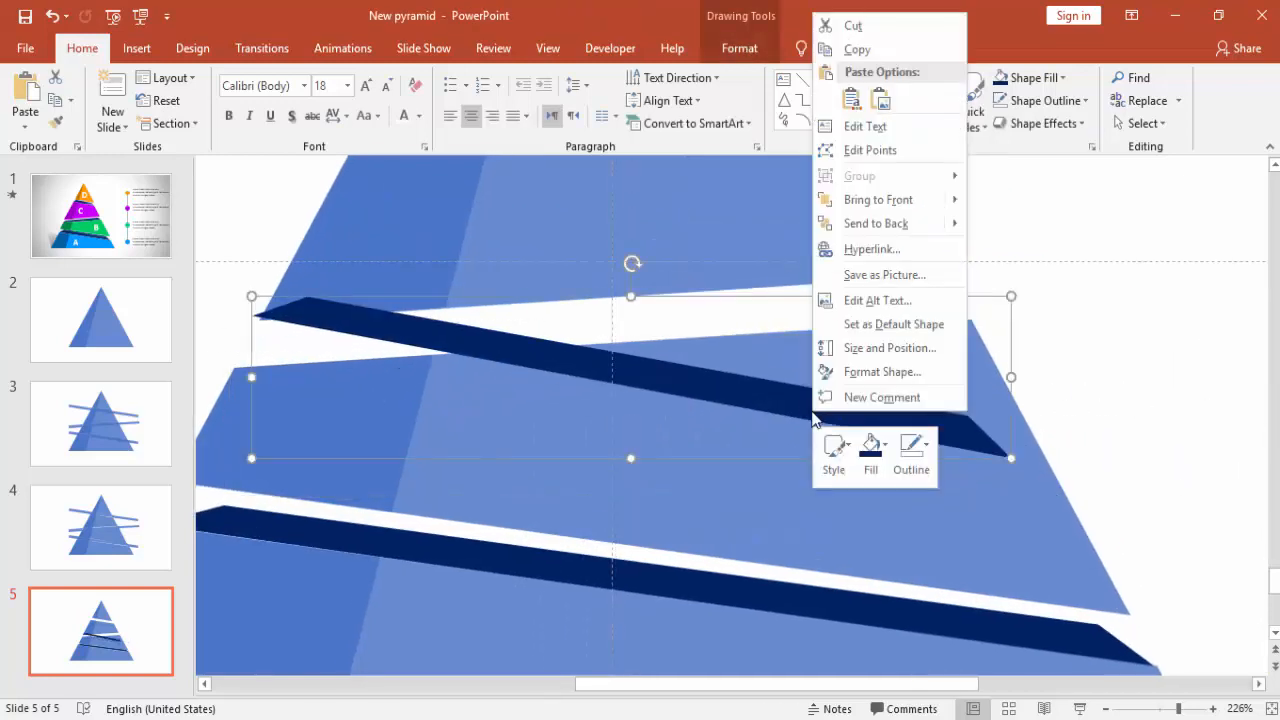
left_click(869, 150)
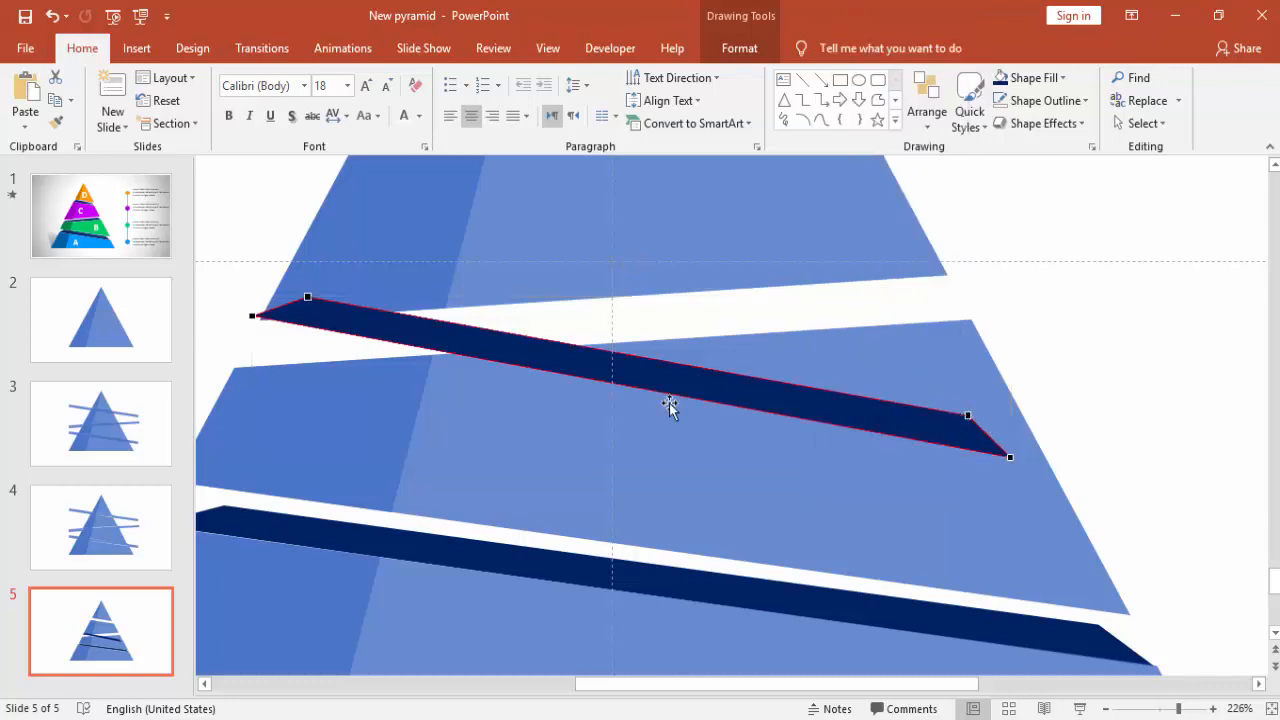
left_click_drag(252, 316, 238, 366)
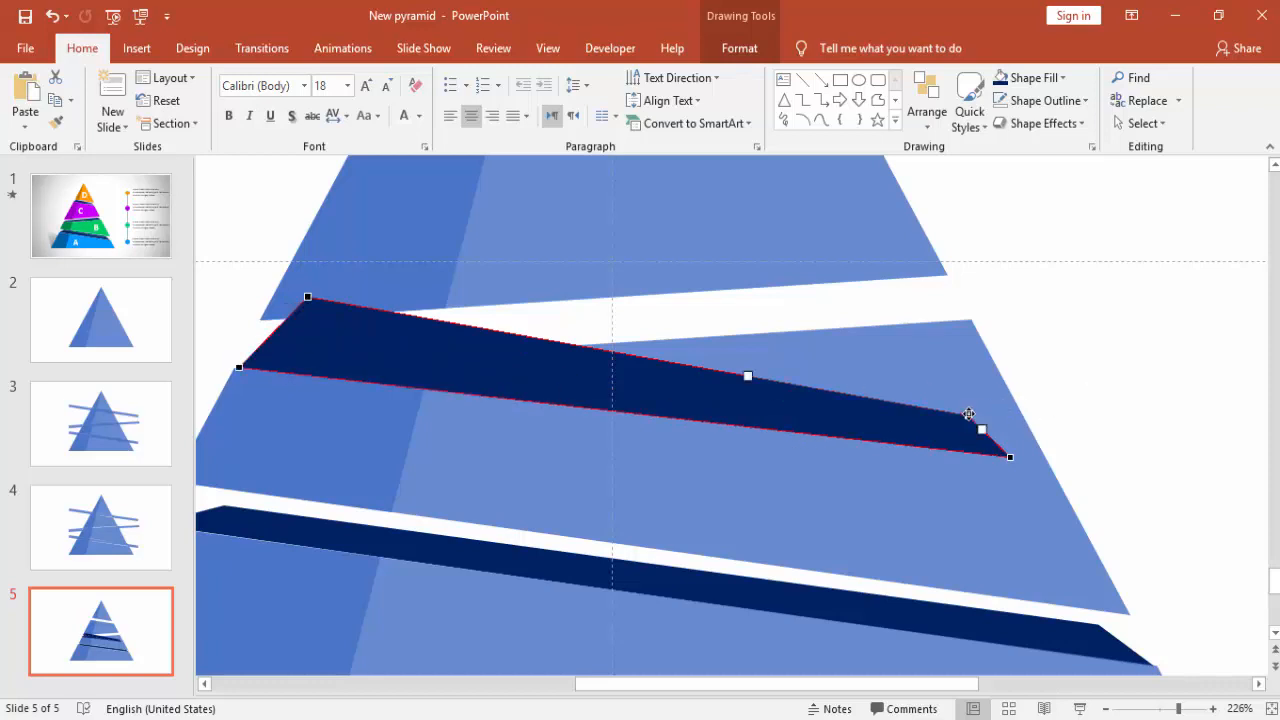
left_click_drag(965, 420, 910, 287)
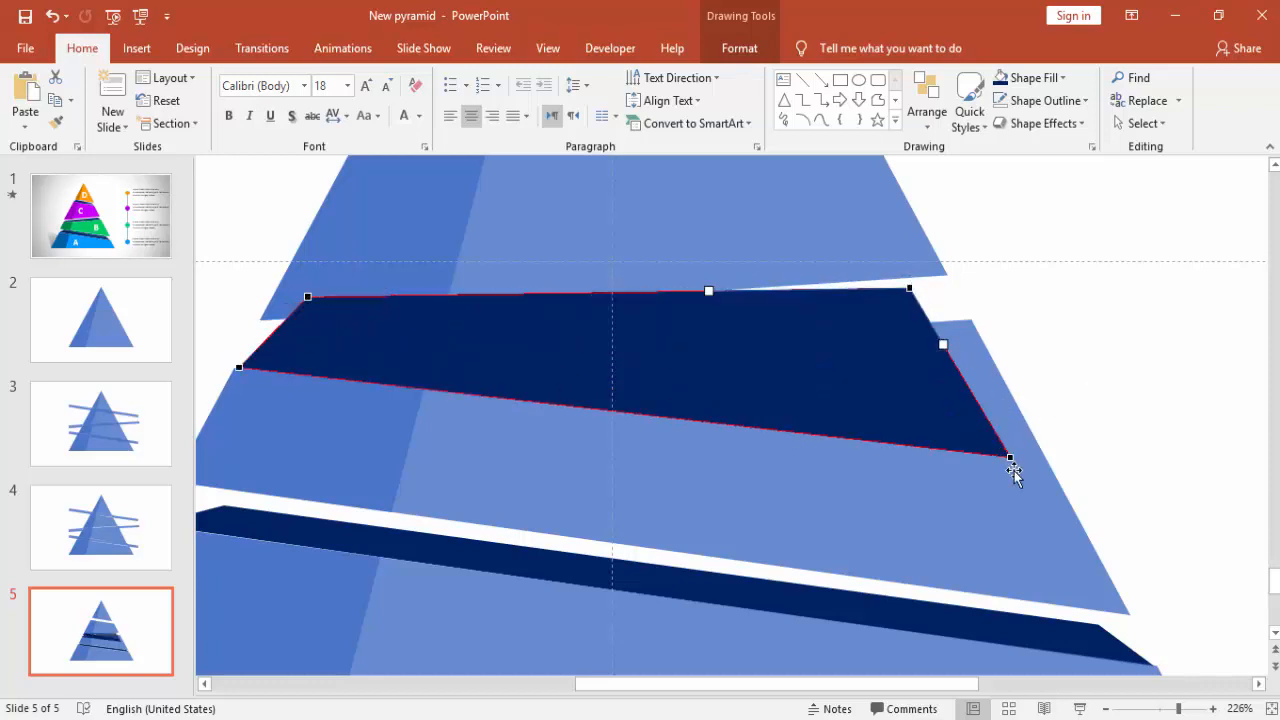
left_click_drag(942, 344, 972, 320)
left_click(1207, 708)
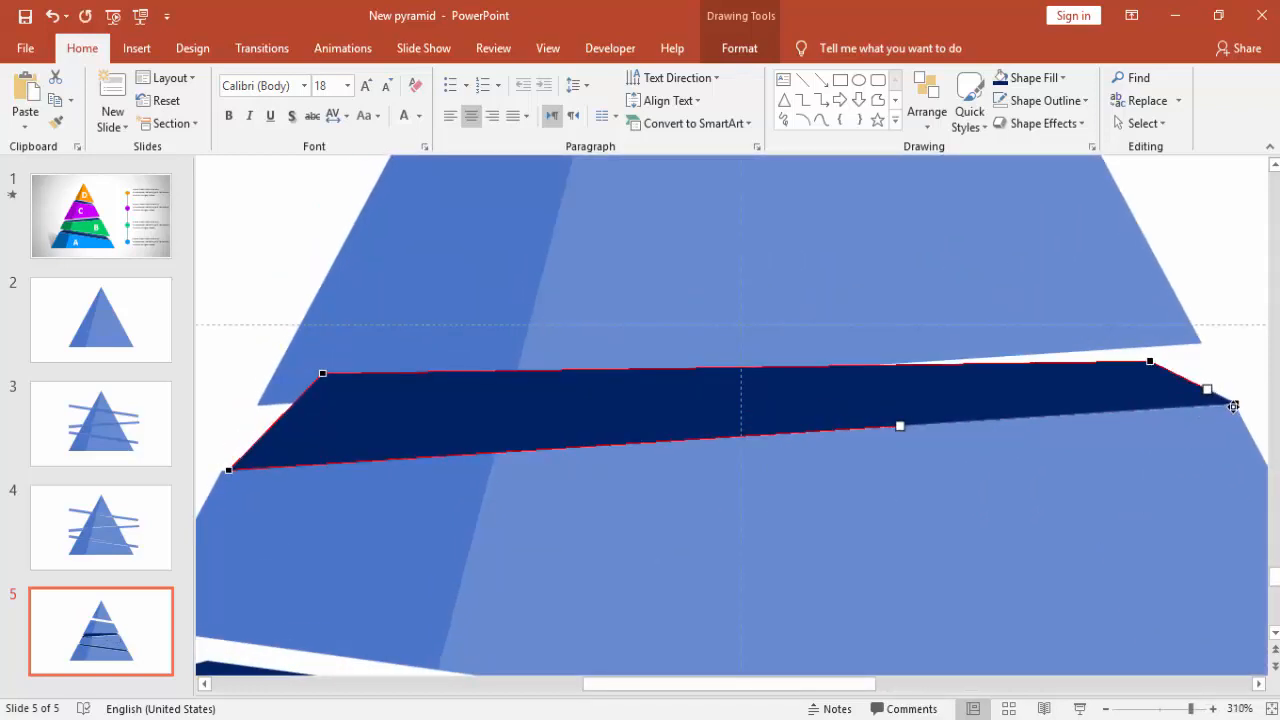
left_click_drag(1236, 405, 1230, 405)
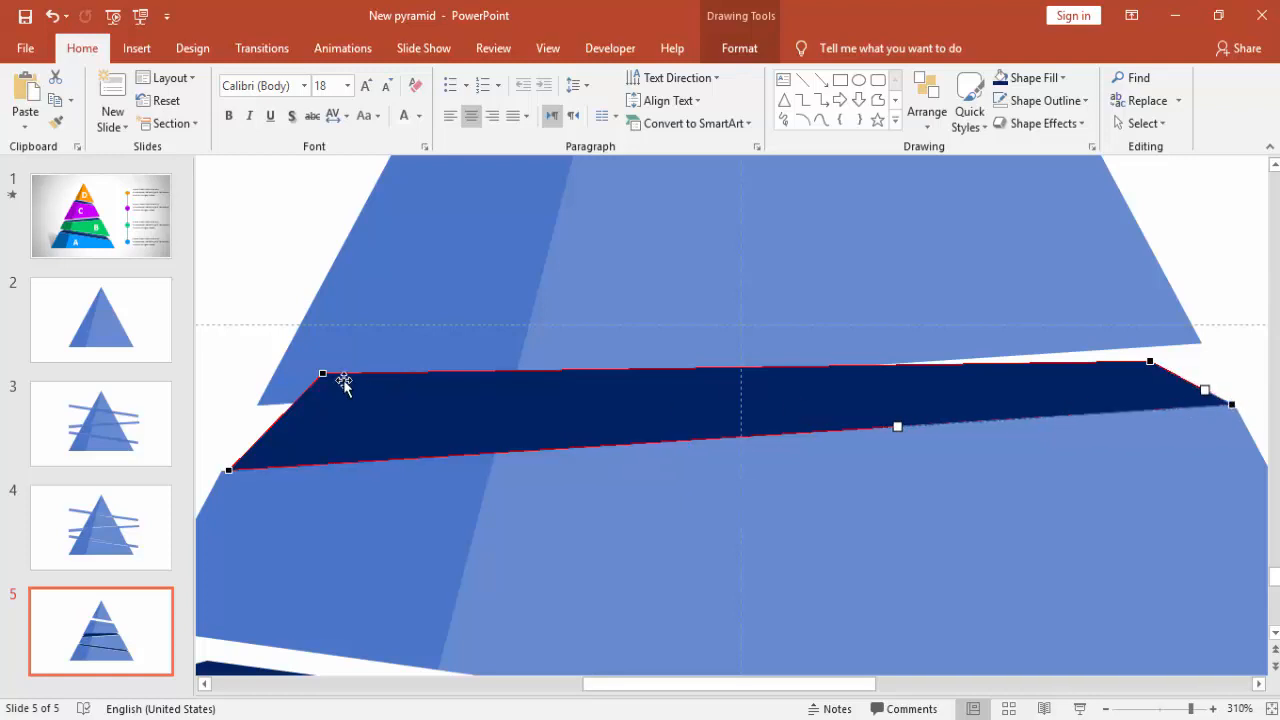
left_click_drag(324, 375, 304, 426)
left_click_drag(1148, 361, 1140, 373)
Step: Adjust the strip's bottom-left corner point and reposition the strip along the gap
left_click(1202, 370)
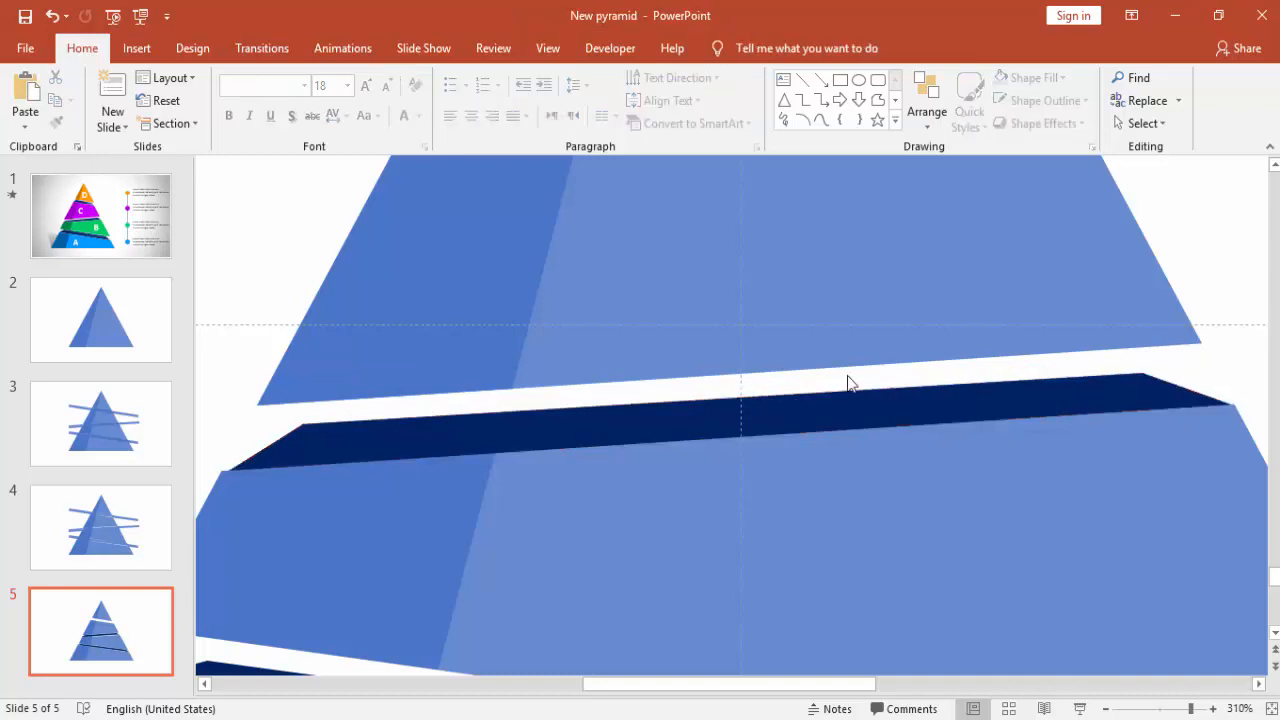
right_click(338, 455)
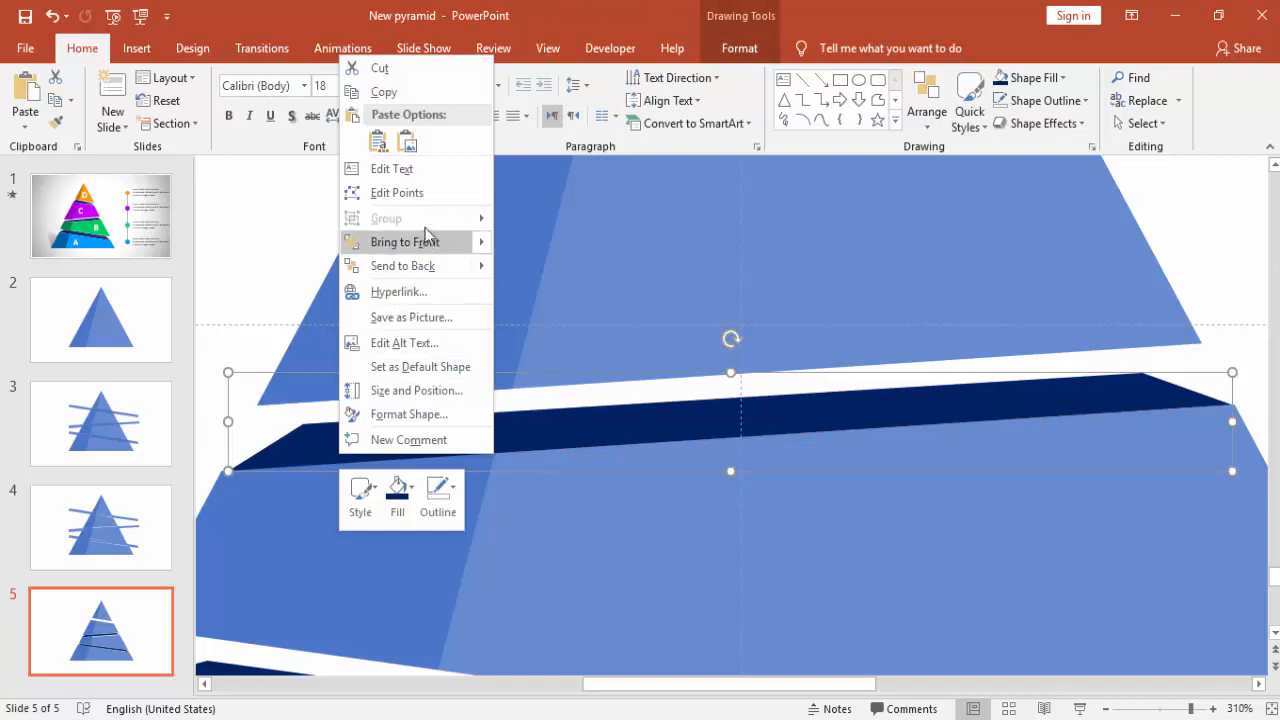
left_click(397, 193)
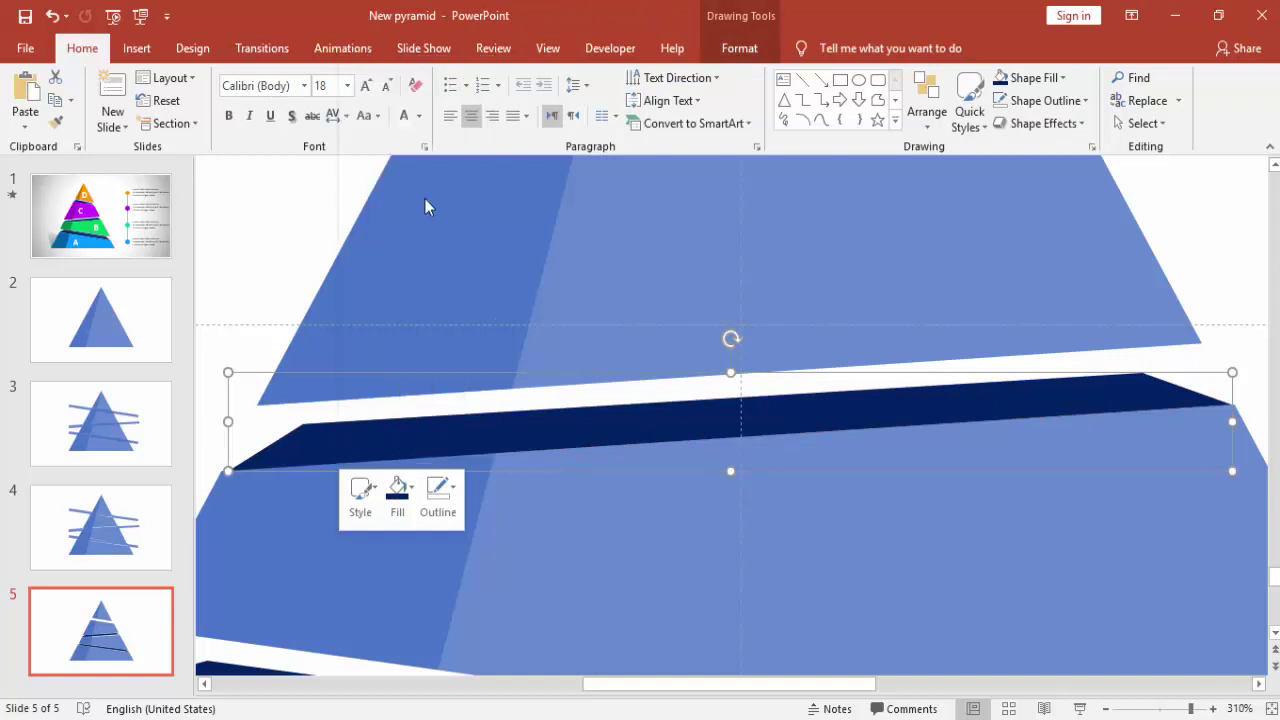
left_click_drag(228, 473, 223, 472)
left_click(220, 452)
left_click_drag(240, 405, 703, 412)
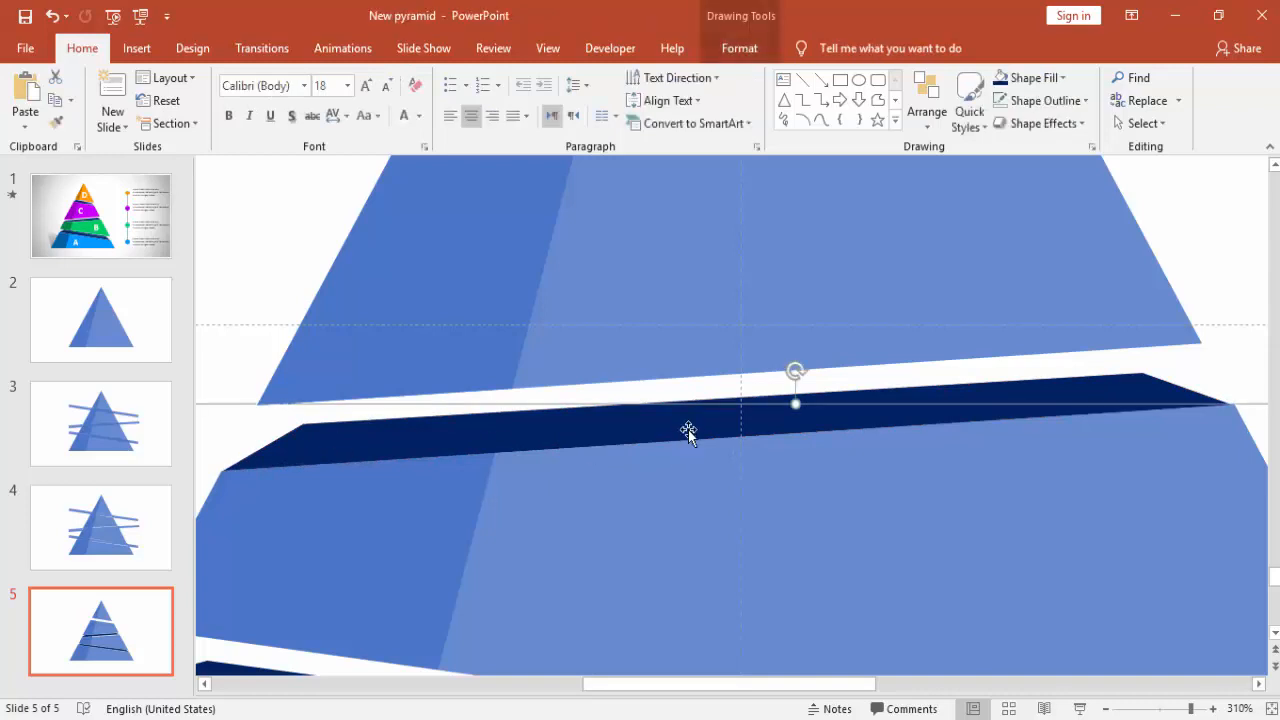
Step: Send the strip to the back, Ctrl-drag a copy up toward the top gap and zoom out
left_click(1141, 374)
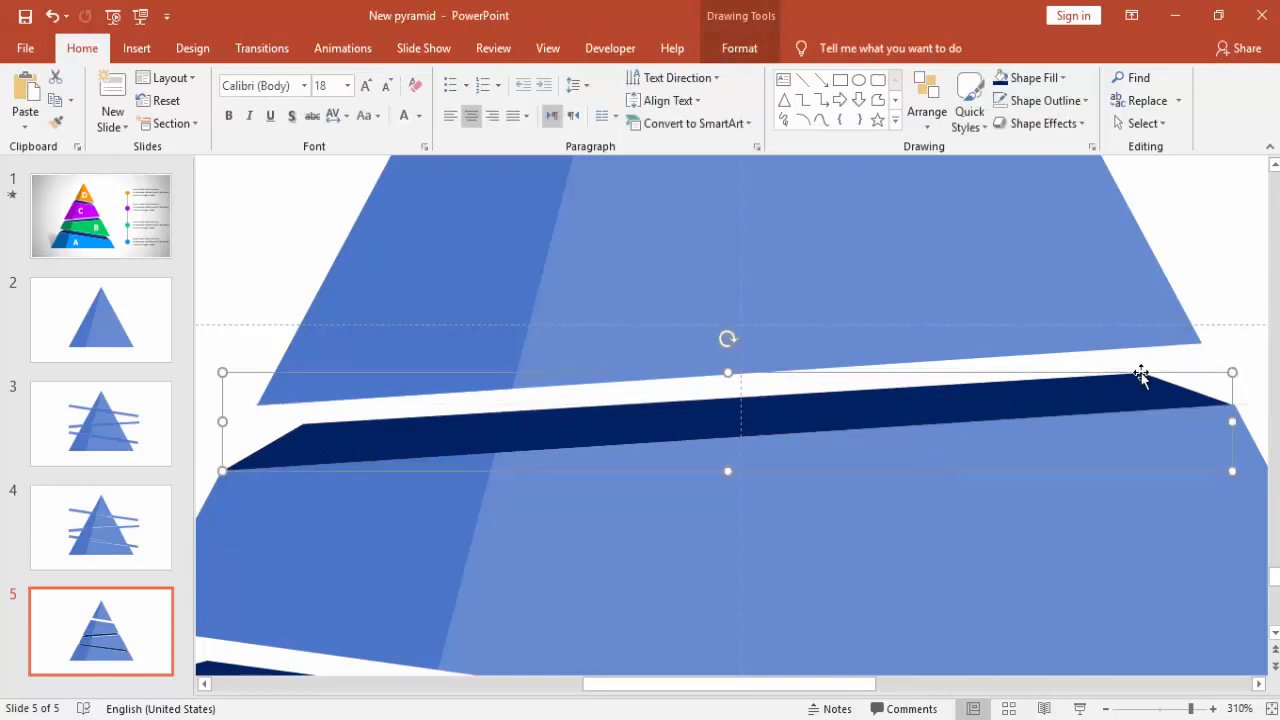
left_click(739, 48)
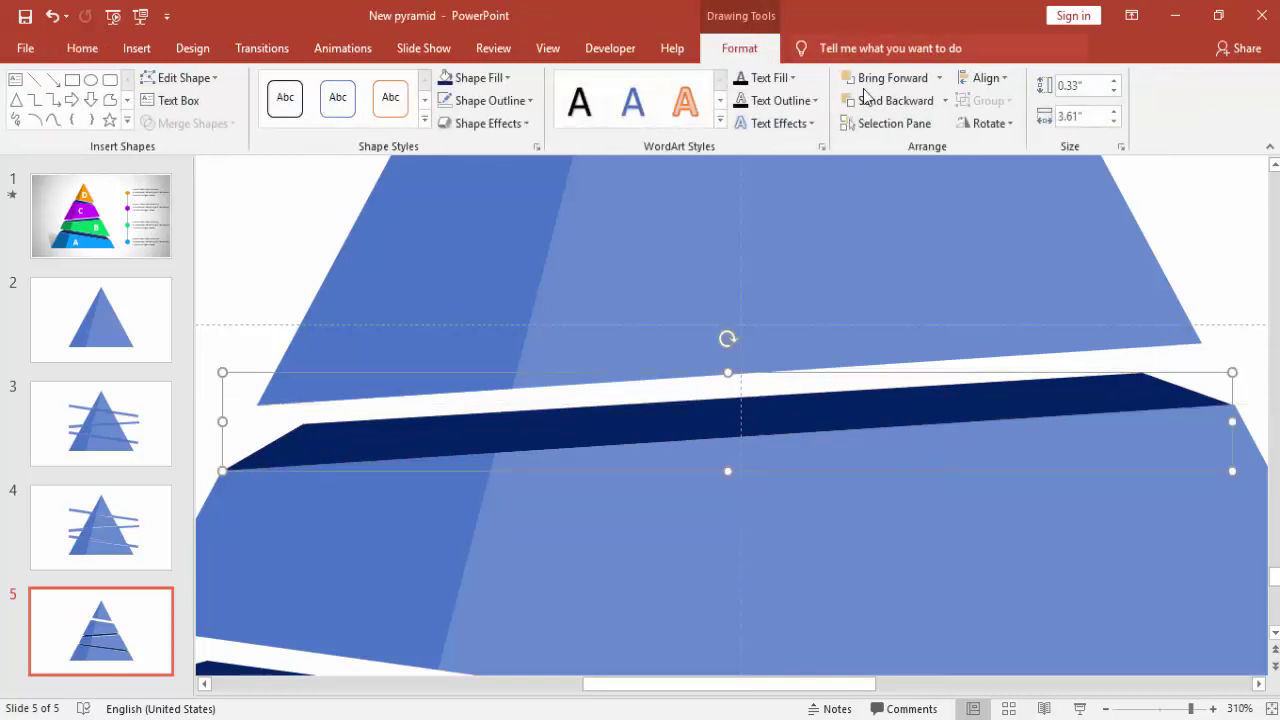
left_click(946, 101)
left_click(920, 150)
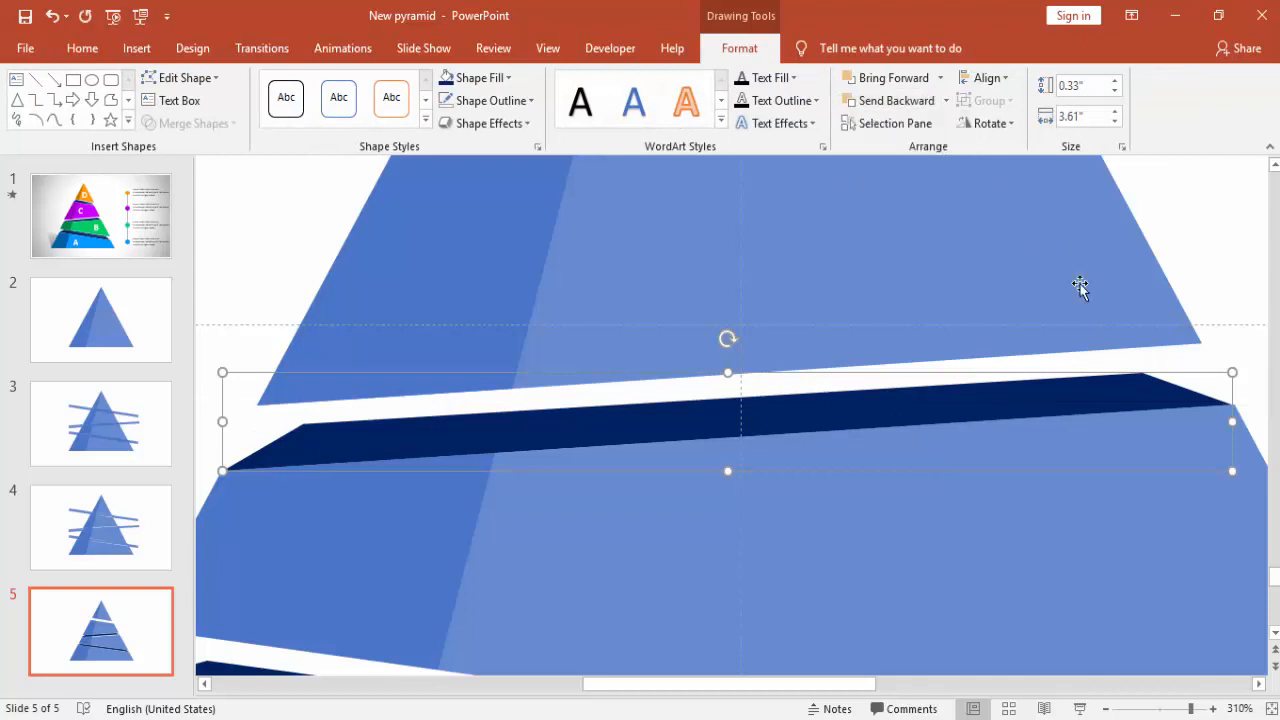
scroll(1007, 508, "up", 2)
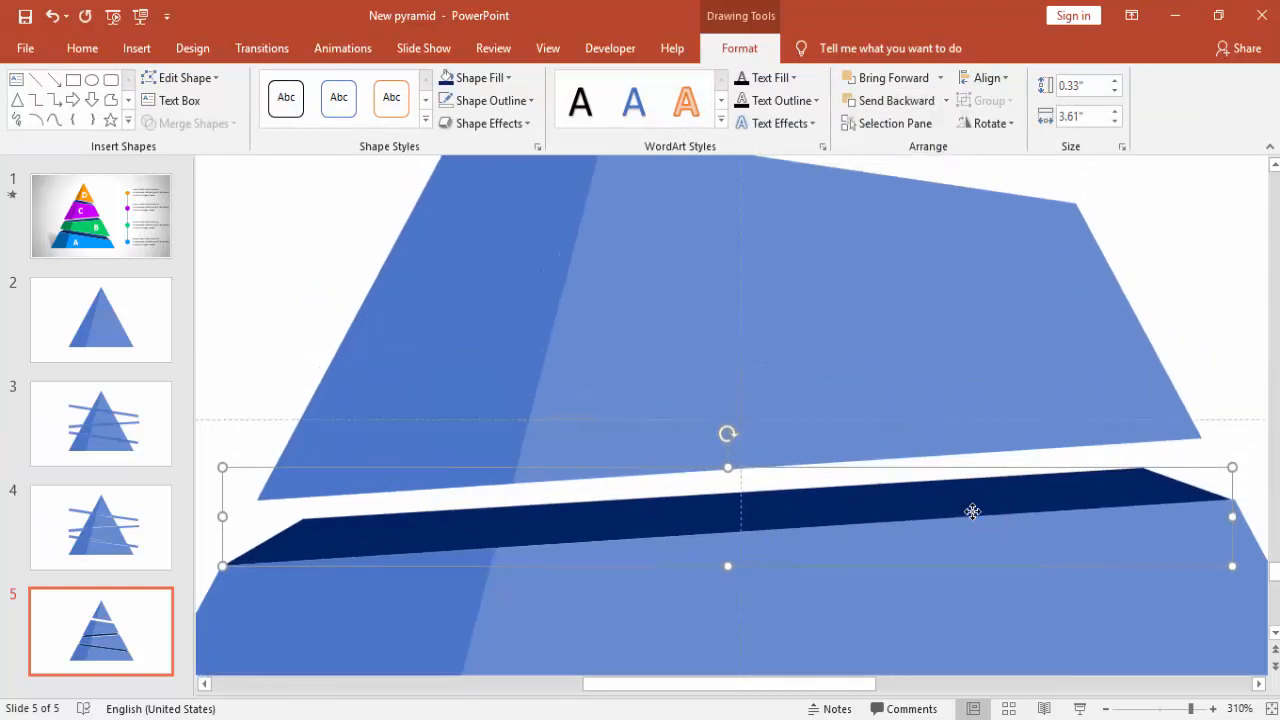
scroll(972, 511, "down", 2)
left_click_drag(970, 460, 887, 262)
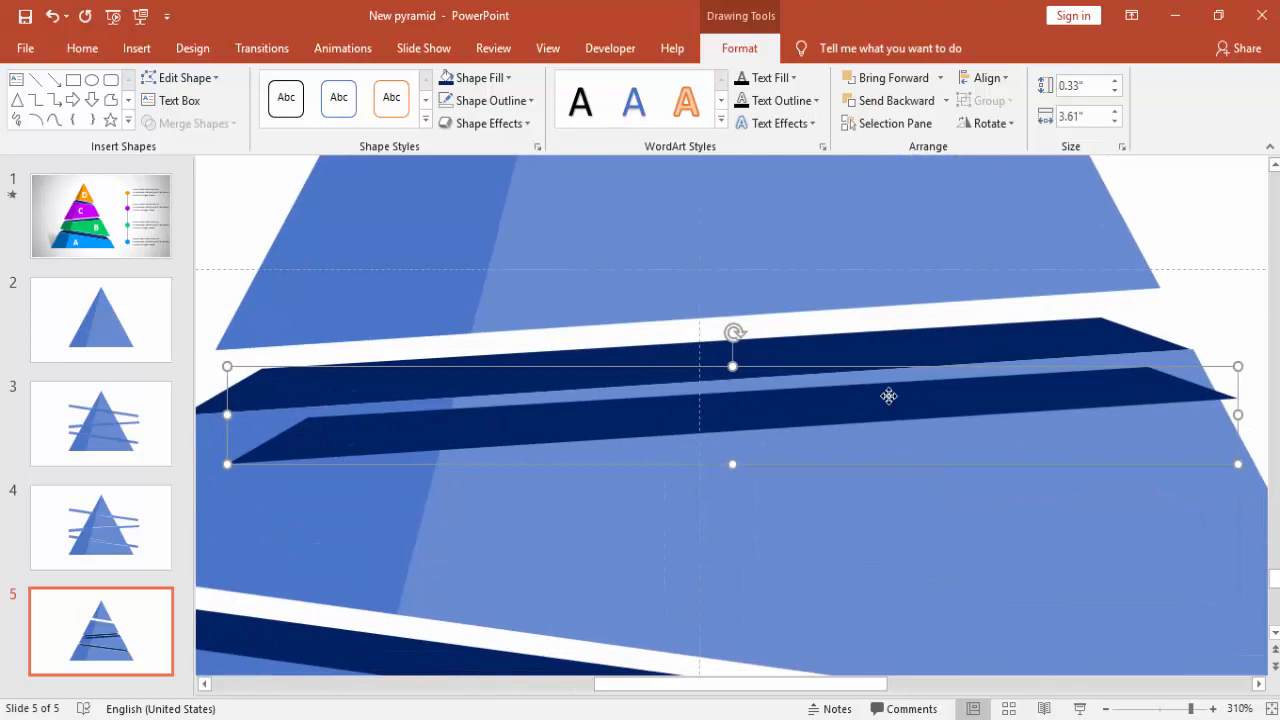
scroll(960, 420, "down", 2)
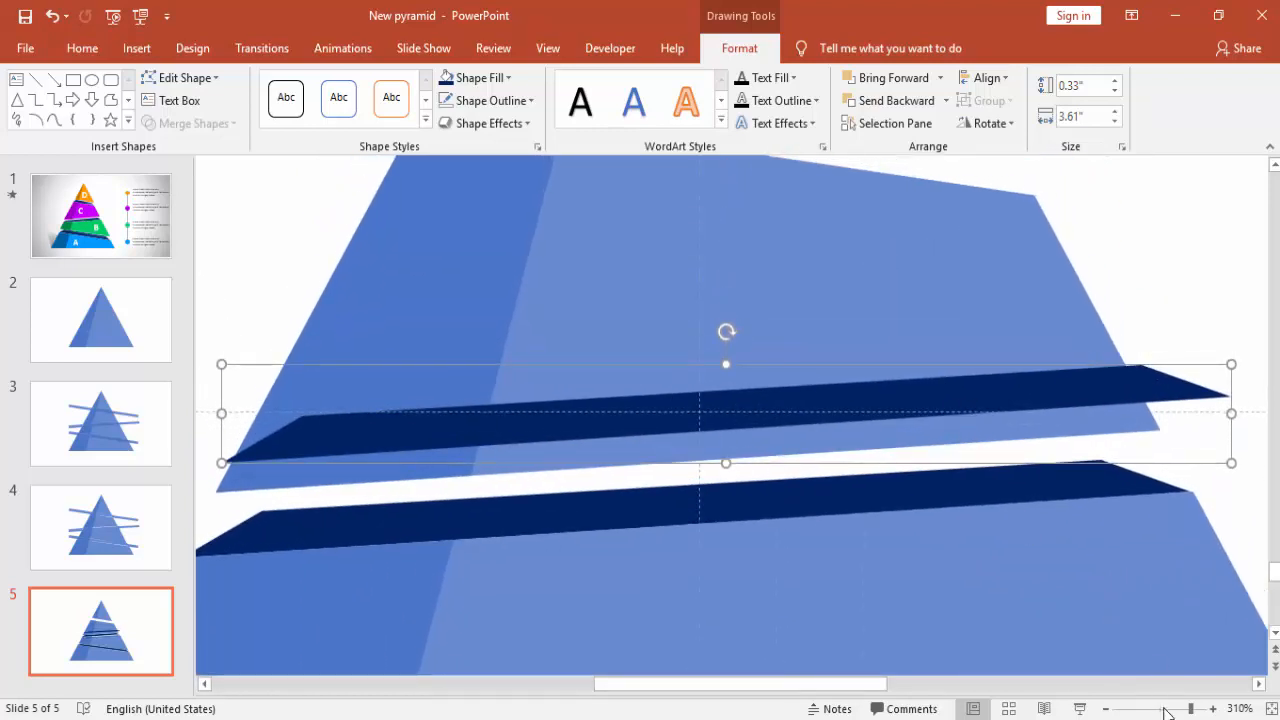
key("ctrl+minus")
Step: Move the copied strip to the top gap, narrow it from both sides and tilt it down-right into place
left_click_drag(808, 410, 810, 296)
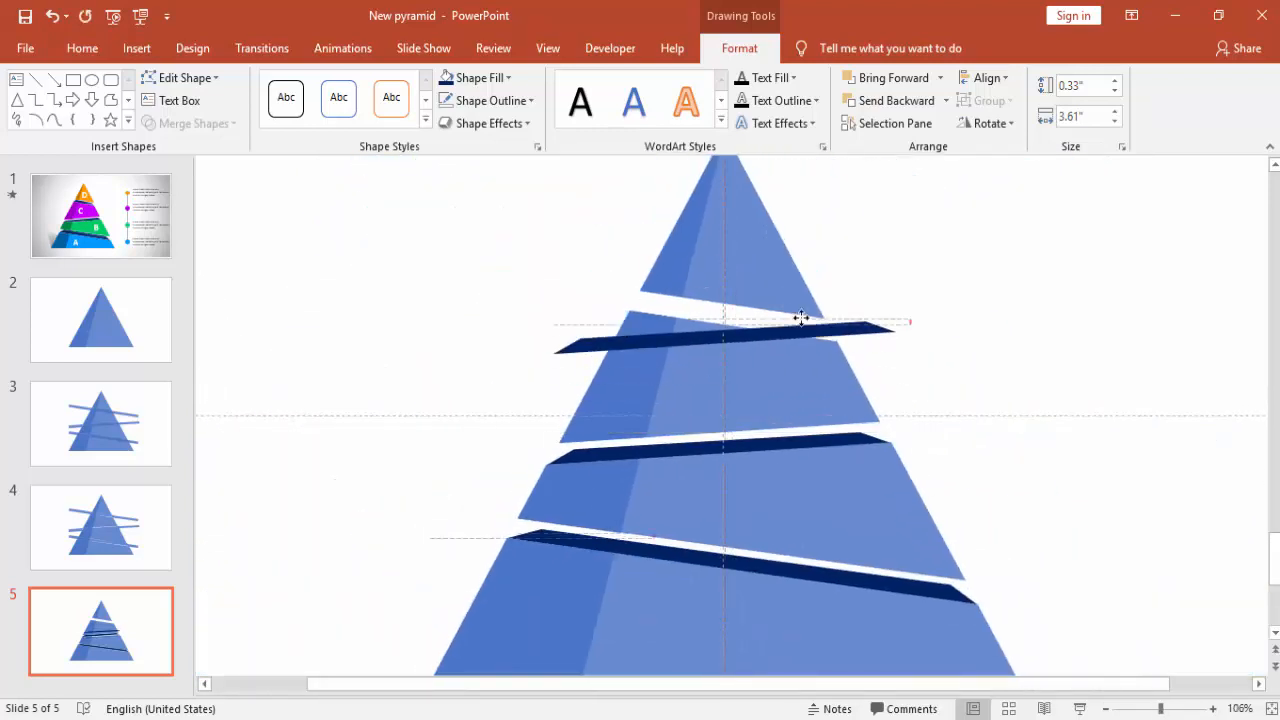
left_click(1180, 710)
left_click_drag(372, 415, 578, 415)
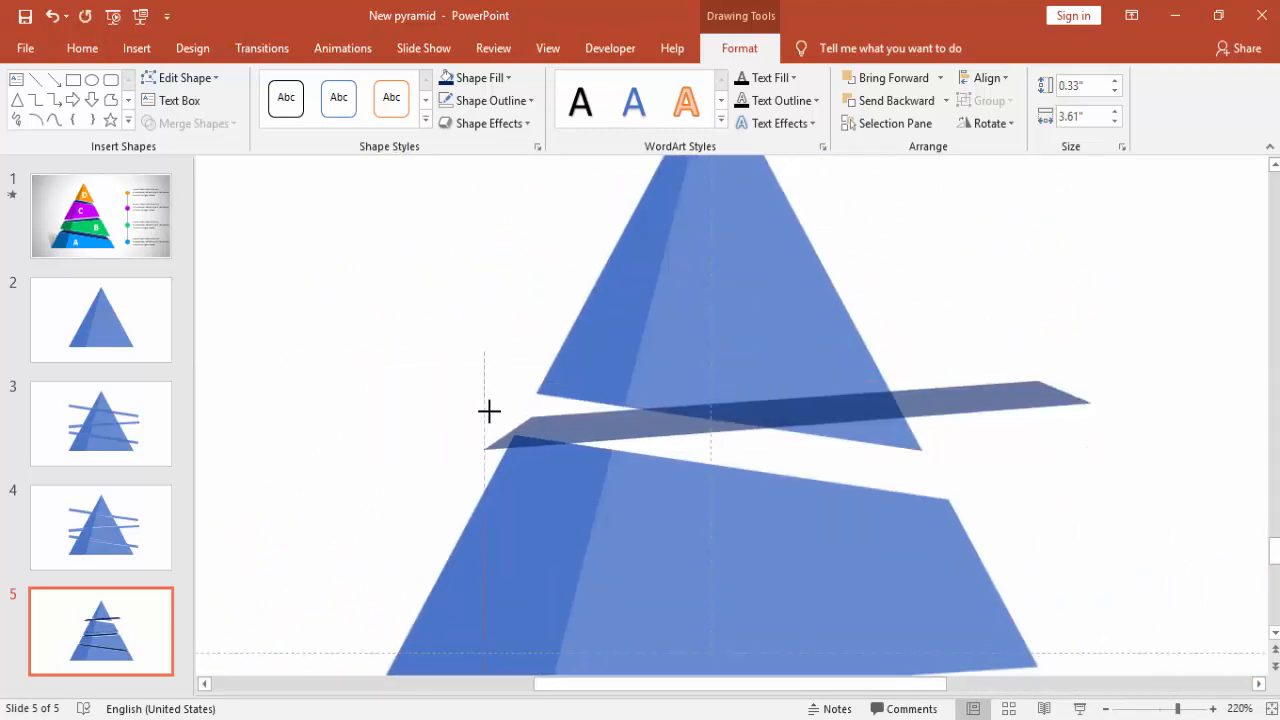
left_click_drag(1094, 417, 947, 417)
left_click_drag(763, 348, 790, 352)
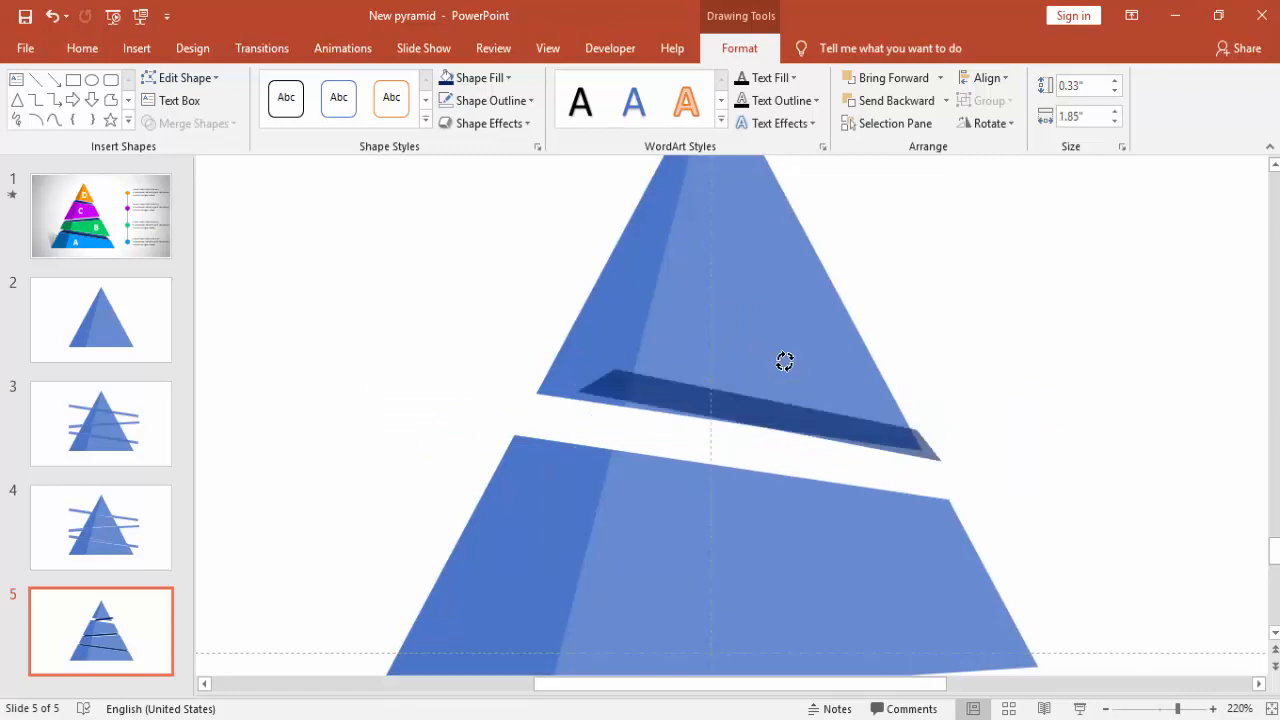
left_click_drag(748, 418, 716, 460)
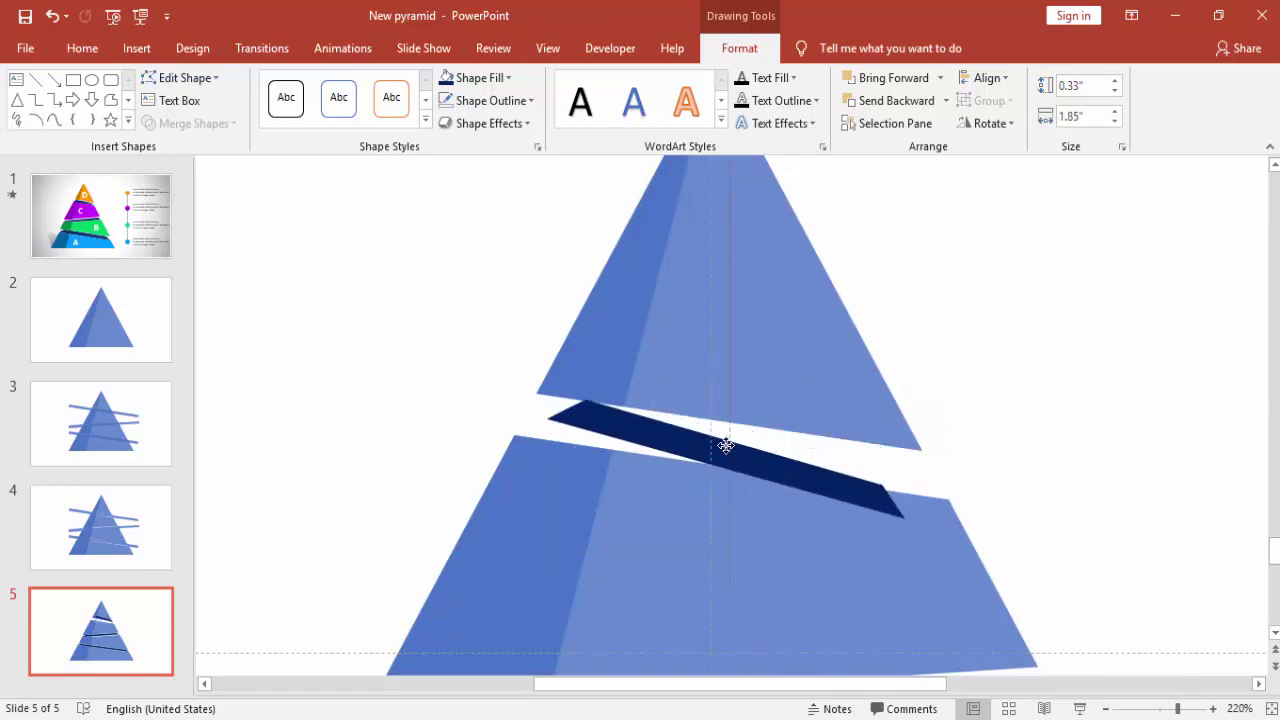
Step: With Edit Points, raise the strip's upper-right corner and pull its left corner down-left
right_click(853, 480)
left_click(920, 217)
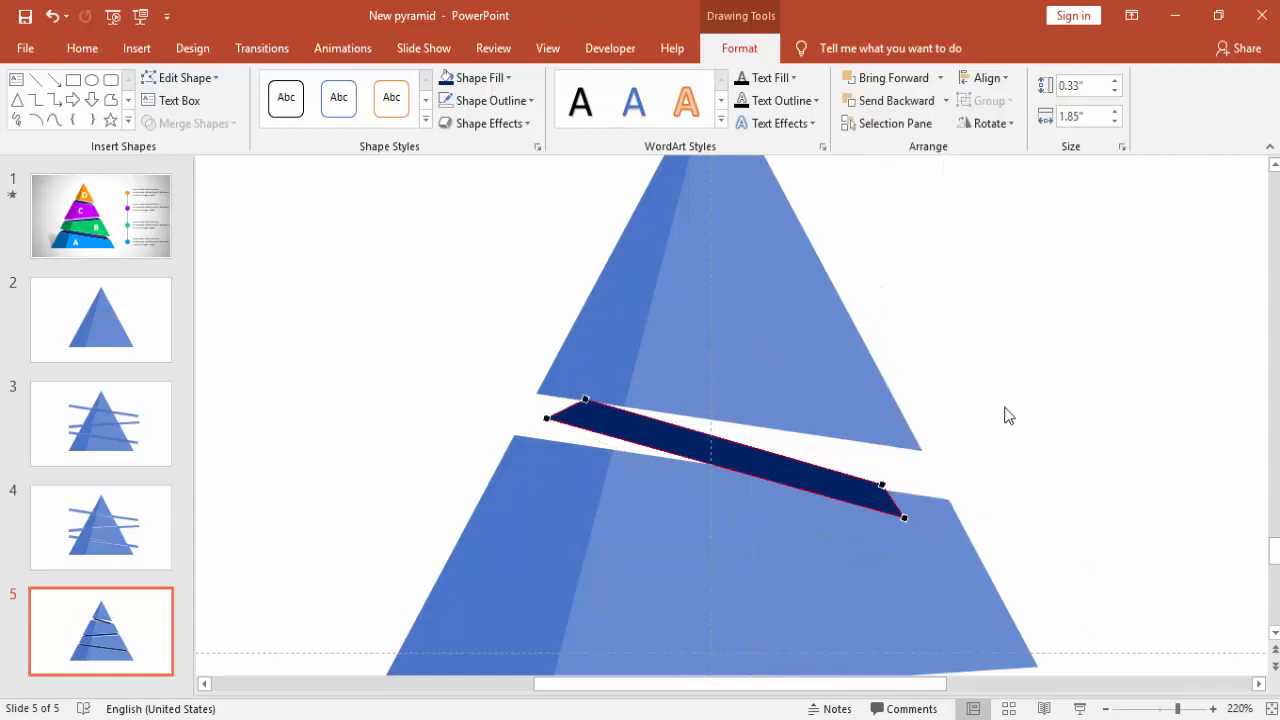
left_click_drag(1178, 709, 1197, 709)
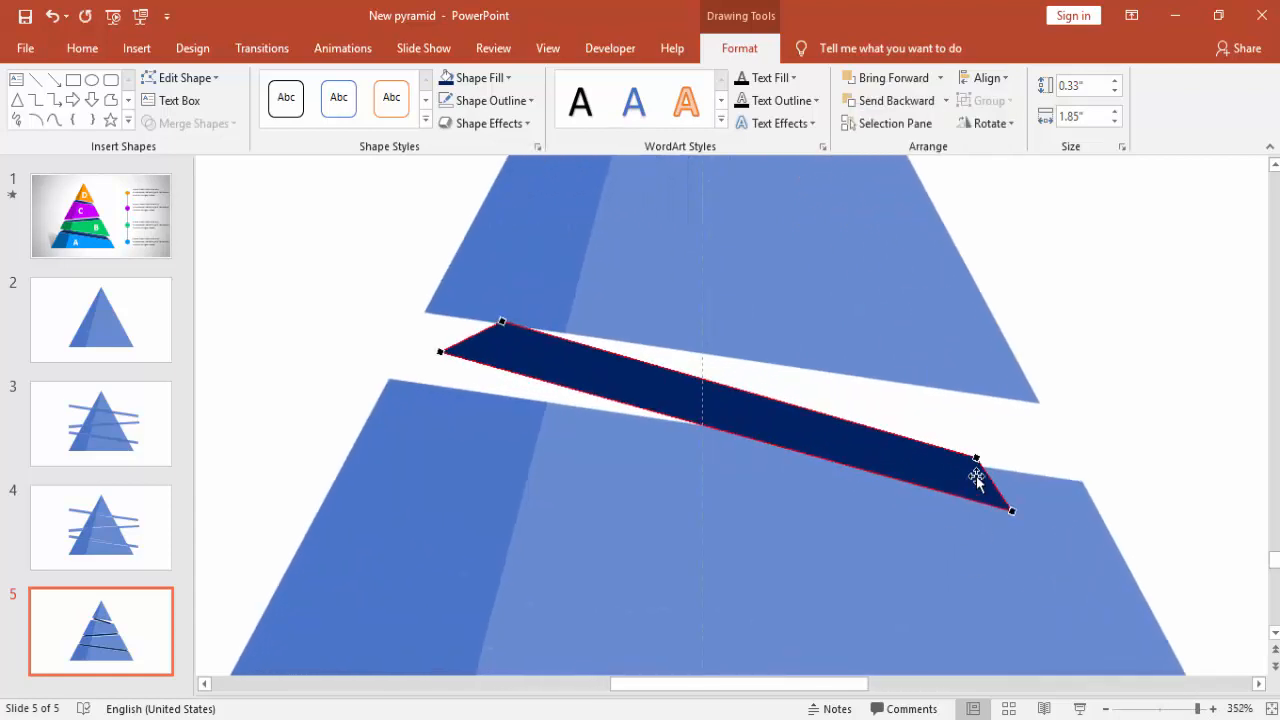
left_click_drag(977, 454, 999, 413)
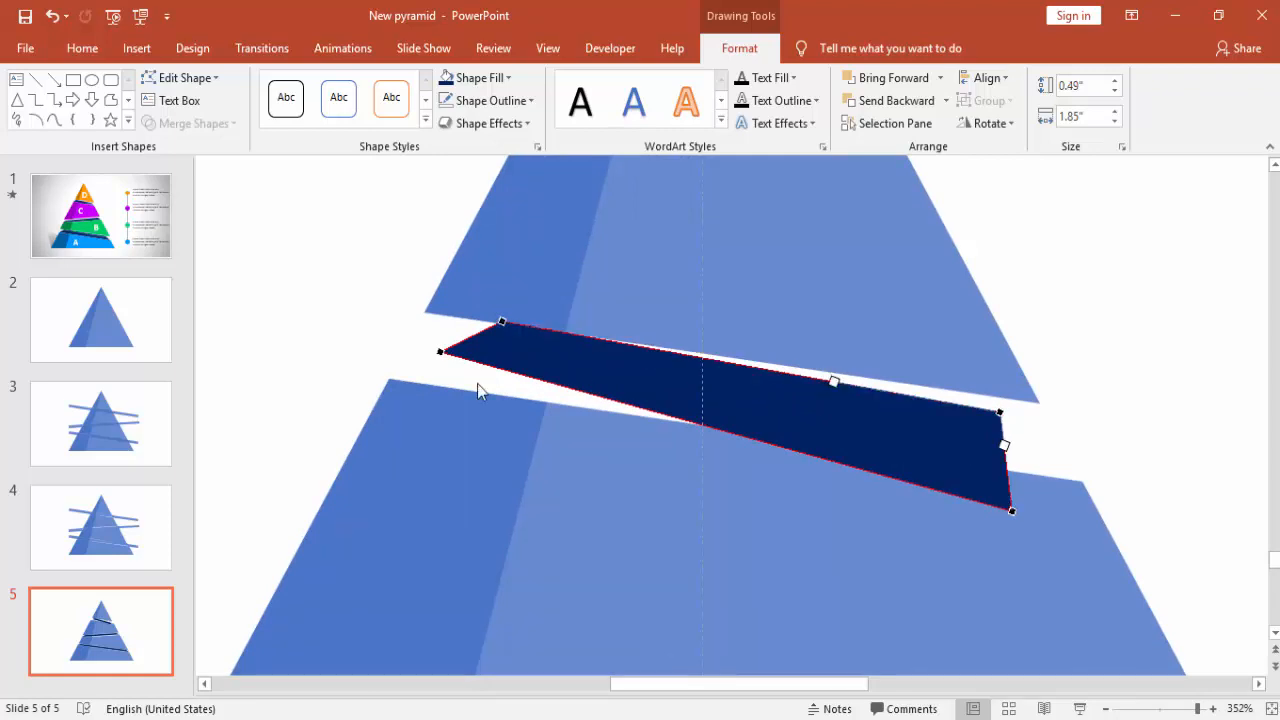
left_click_drag(441, 352, 391, 381)
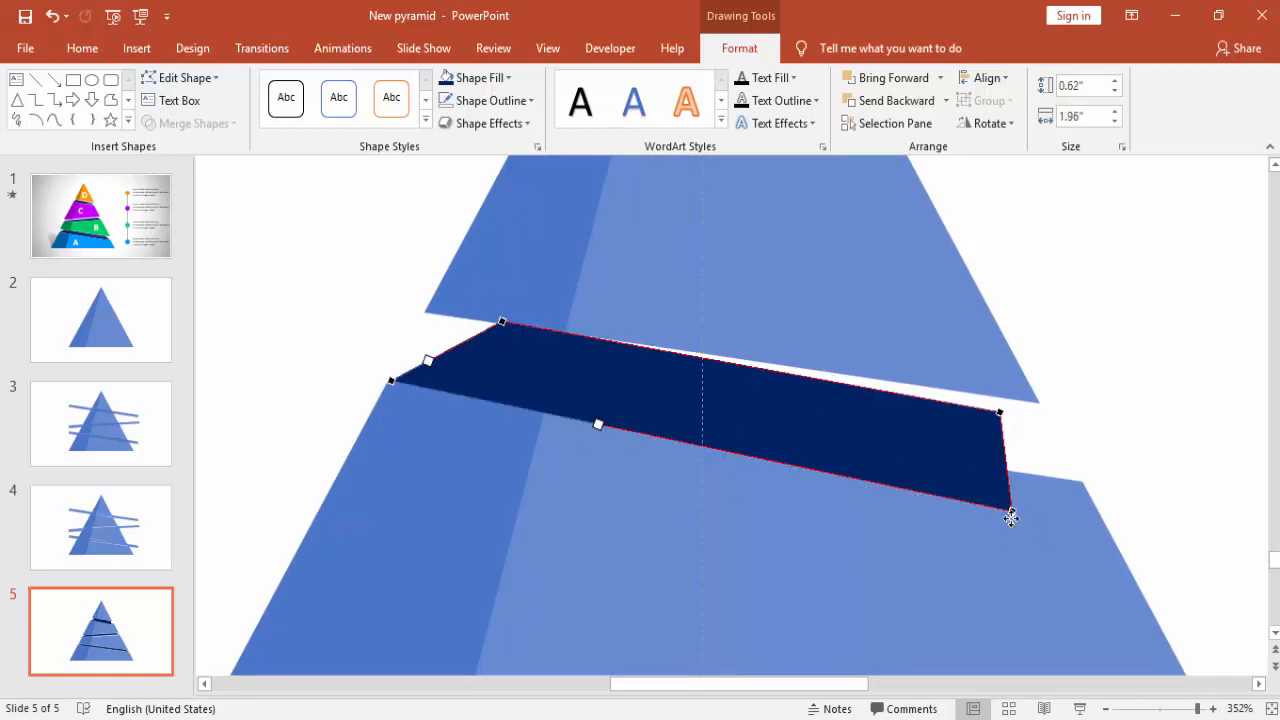
Step: Re-edit the band's points: lower-right corner onto the tier edge, both top corners lowered
left_click(1053, 498)
left_click(1053, 498)
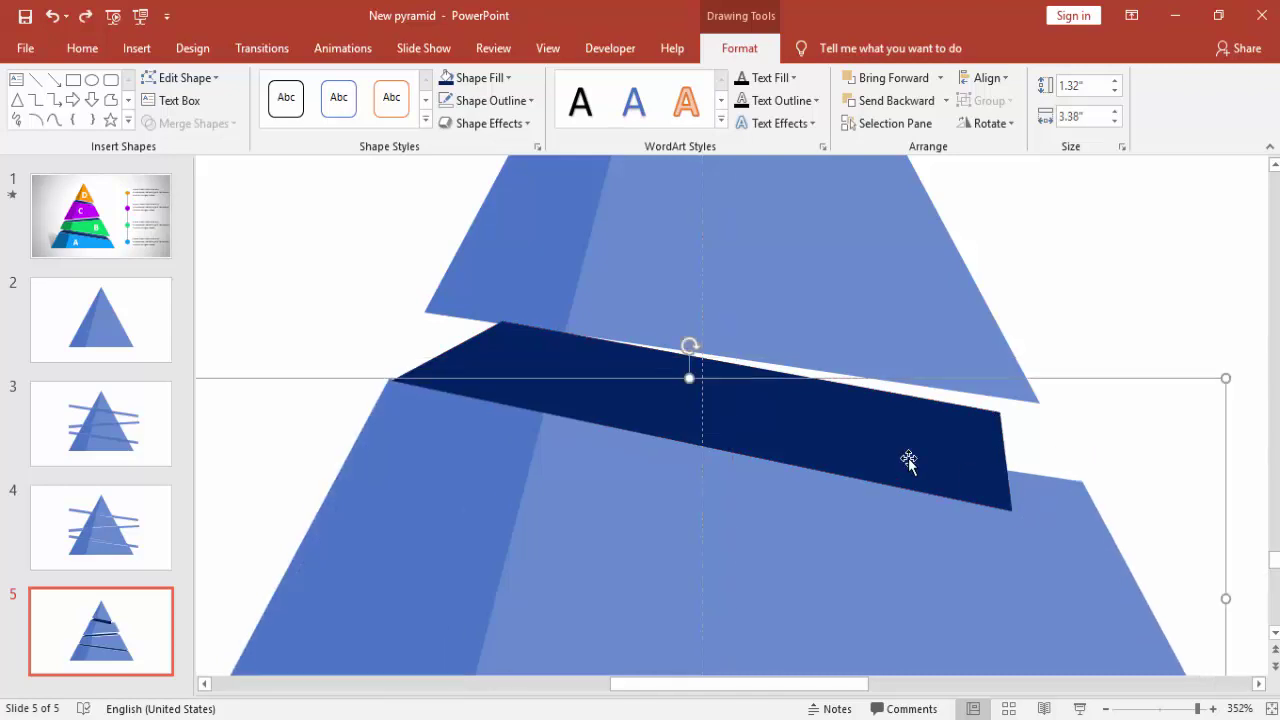
left_click(592, 374)
right_click(590, 372)
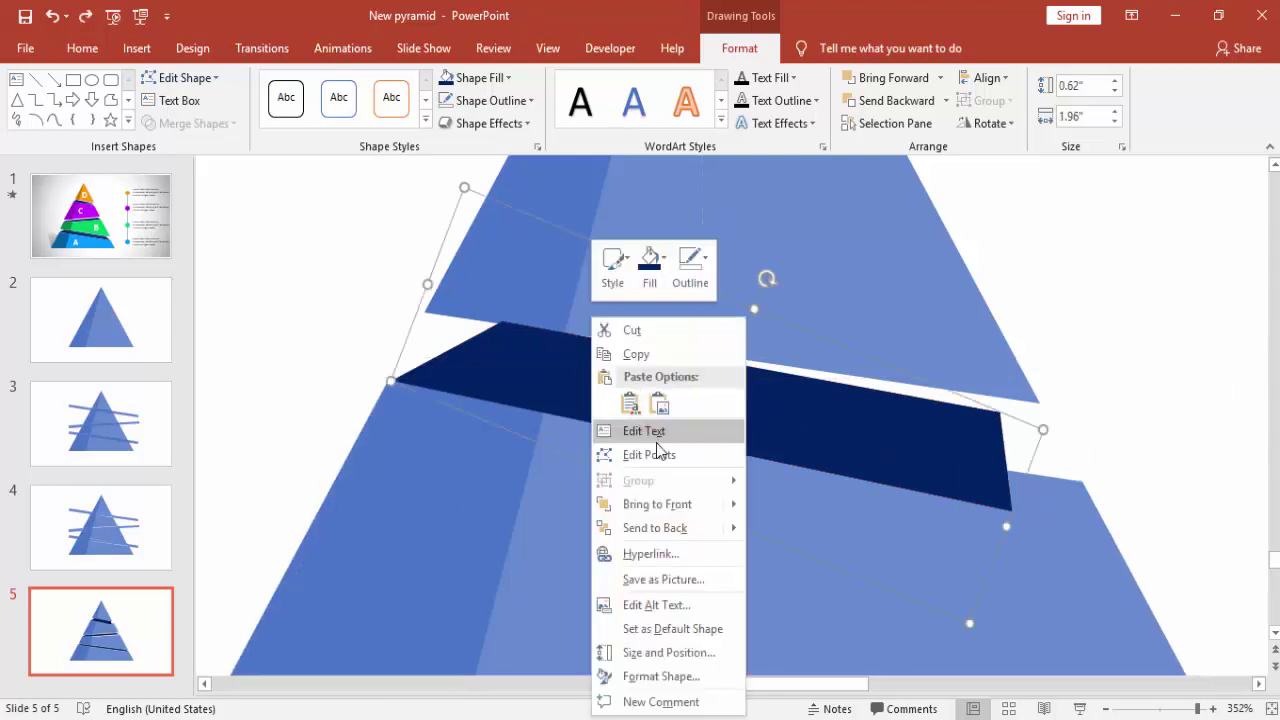
left_click(650, 428)
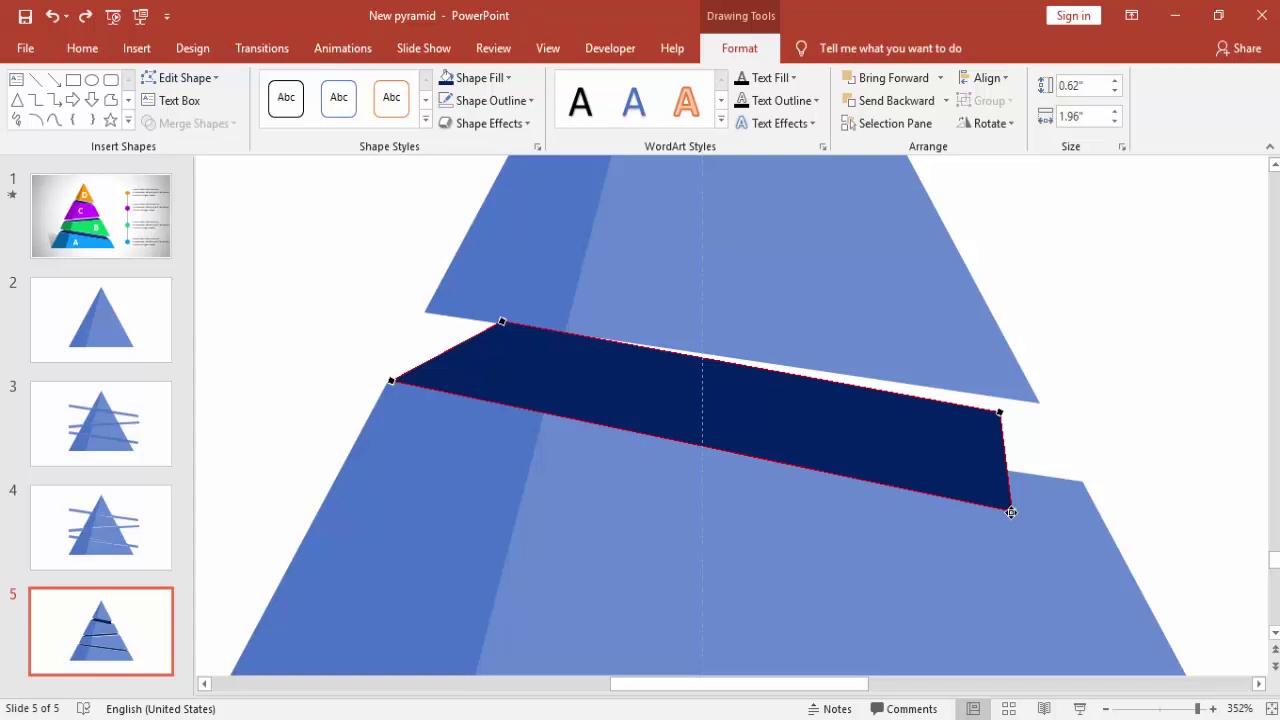
left_click_drag(1012, 512, 1083, 484)
left_click_drag(1000, 413, 991, 427)
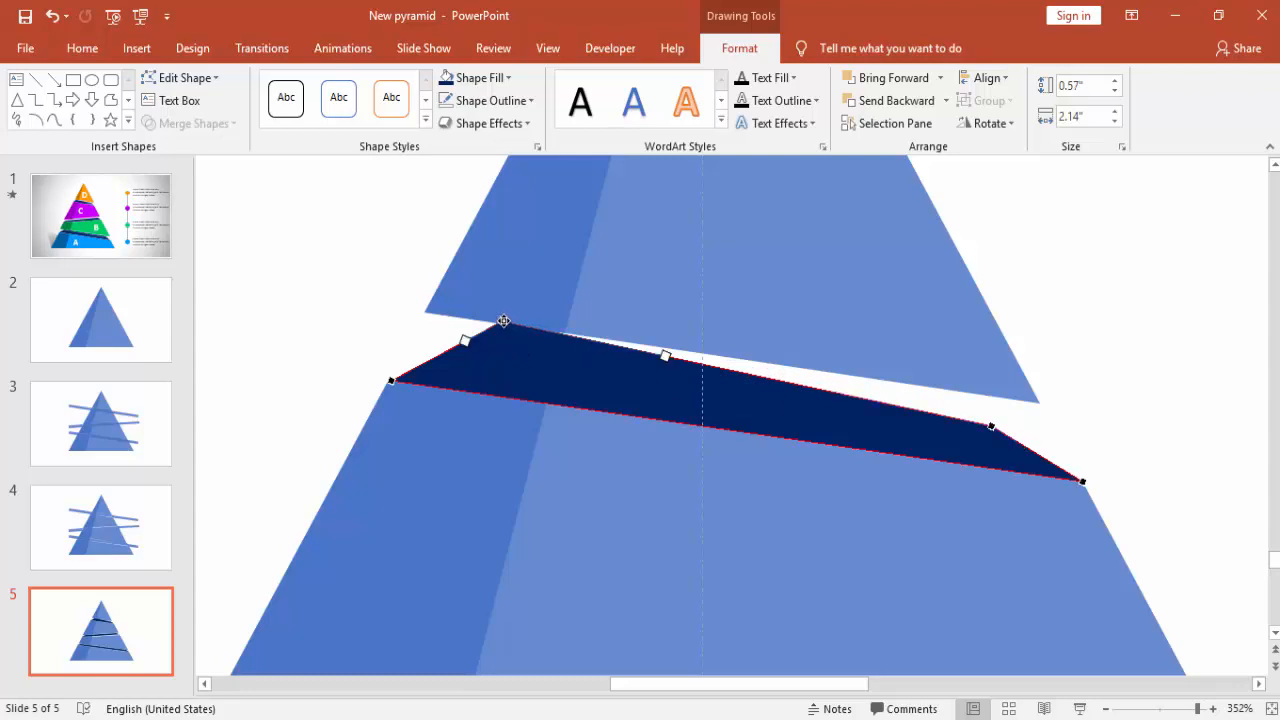
left_click_drag(502, 322, 488, 357)
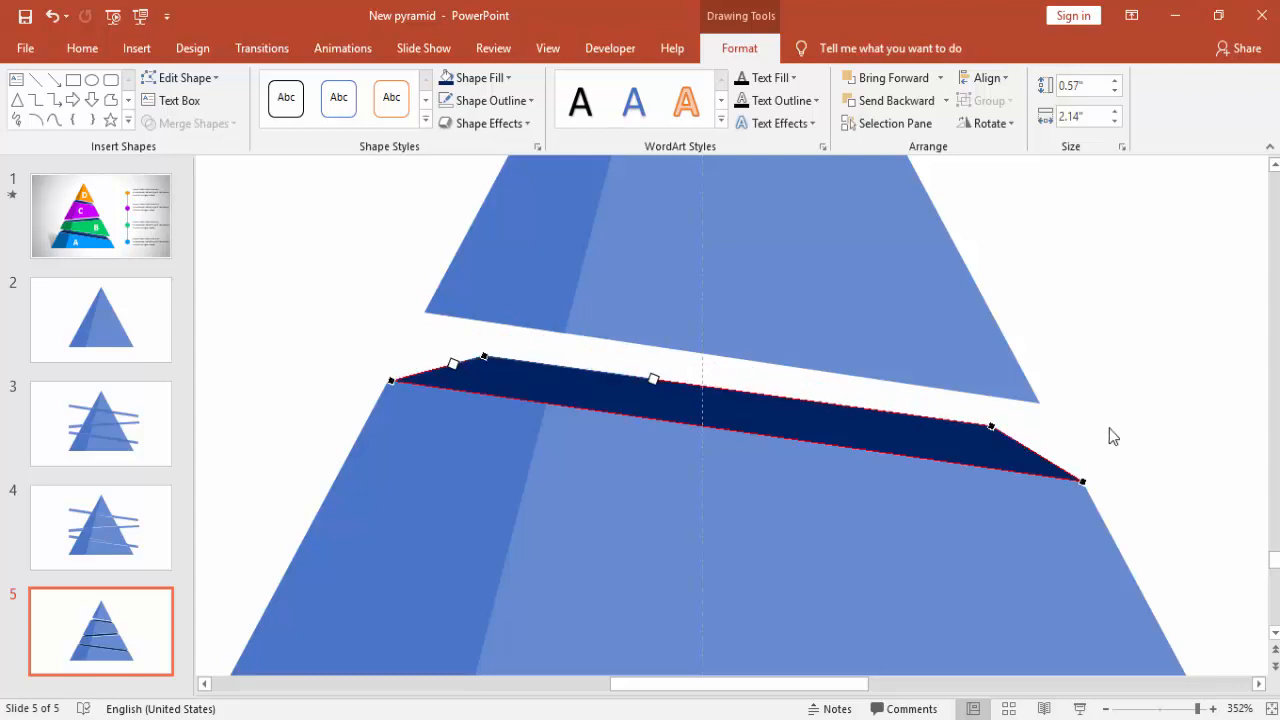
left_click(1084, 482)
left_click_drag(1084, 484, 1084, 480)
left_click(1120, 460)
Step: Resume point editing and fit the band's left corner to the tier edge
right_click(456, 377)
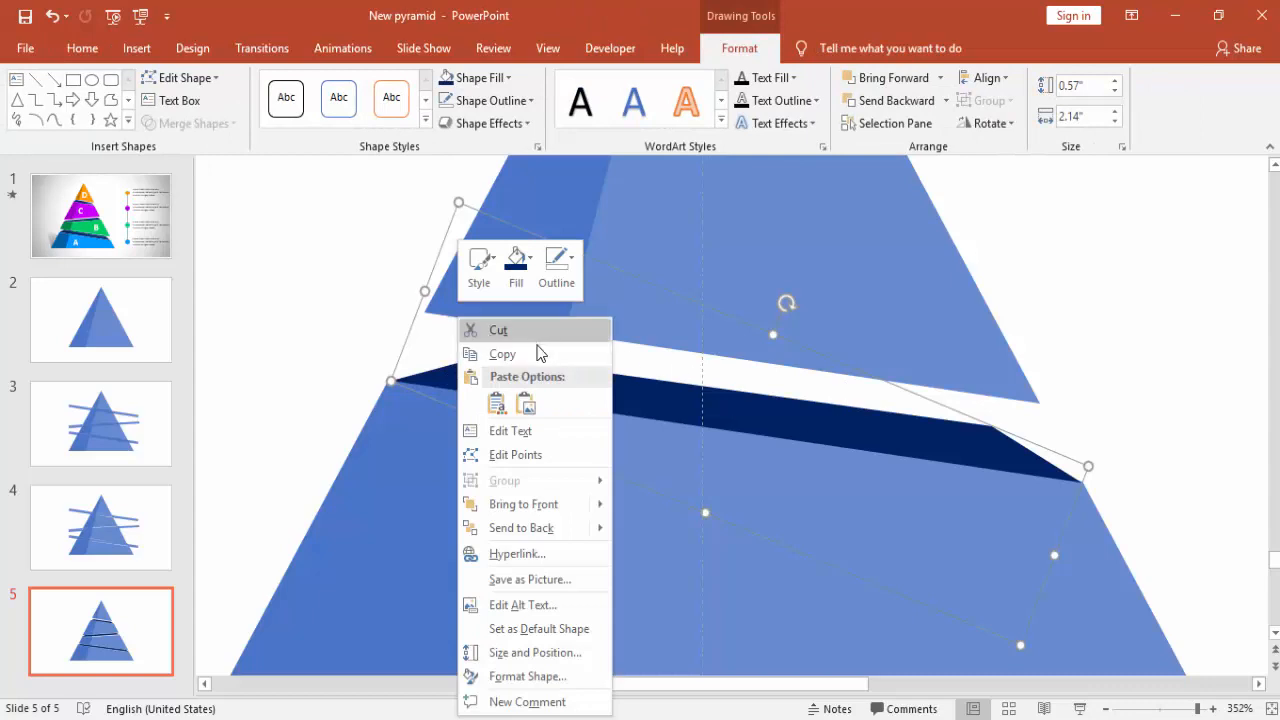
left_click(515, 454)
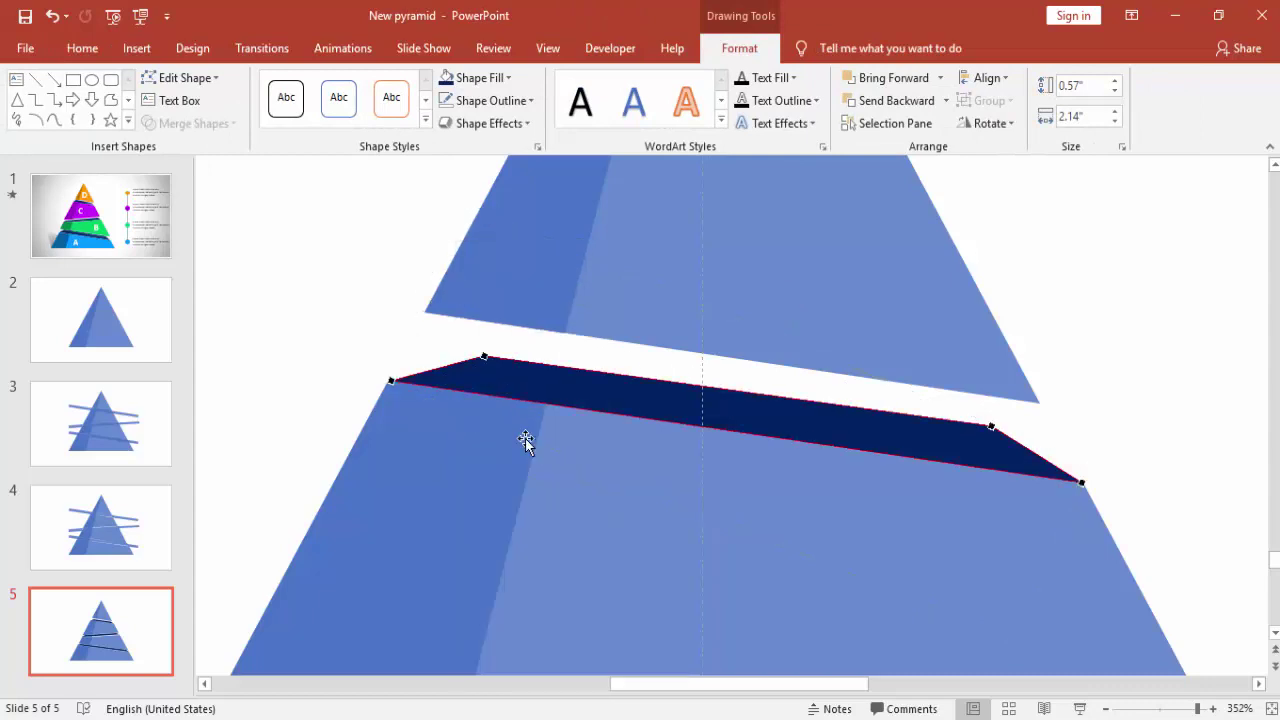
left_click(389, 381)
left_click_drag(389, 383, 388, 384)
Step: Send the top dark band to the back so it sits behind the pyramid tiers
left_click(490, 375)
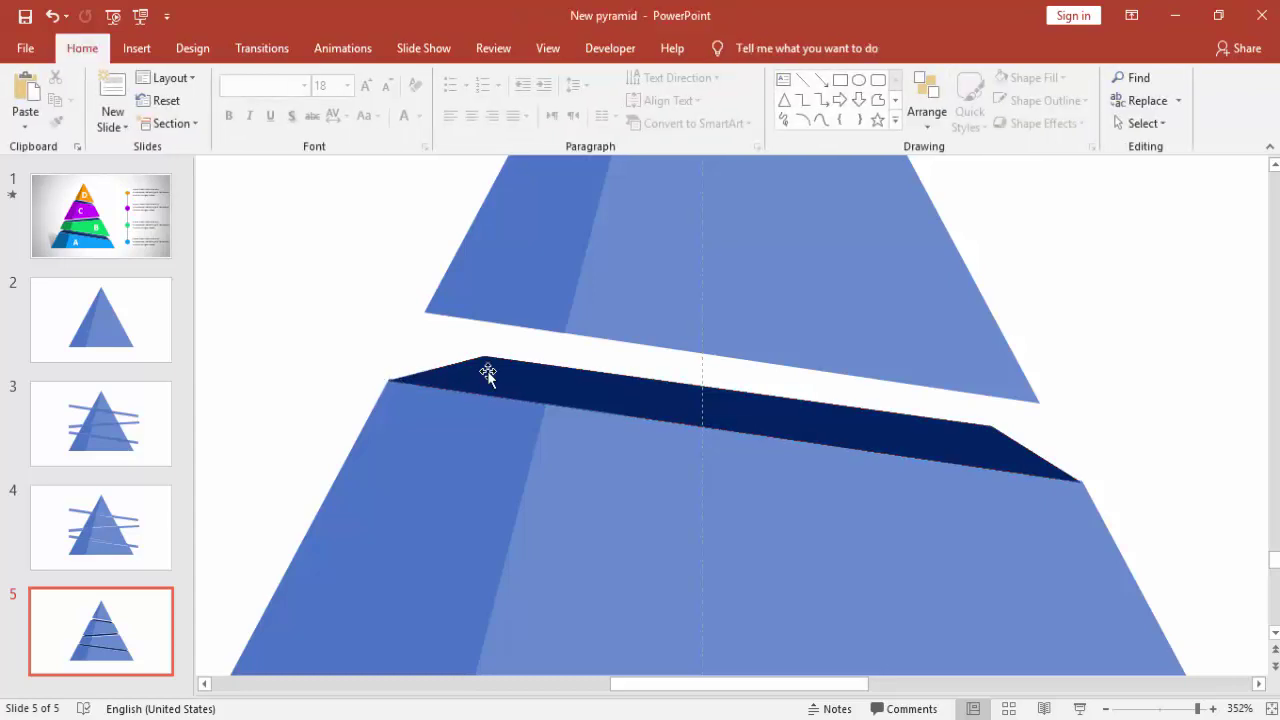
left_click(550, 380)
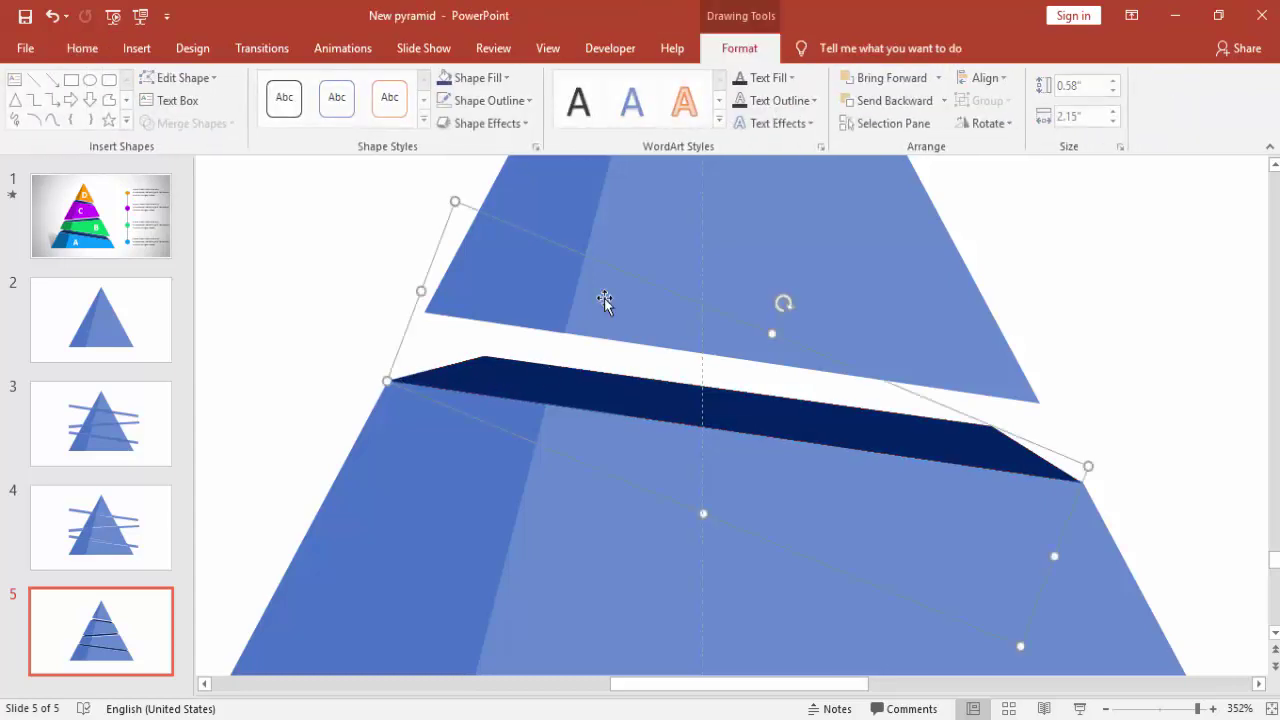
left_click(944, 101)
left_click(920, 150)
left_click(1095, 390)
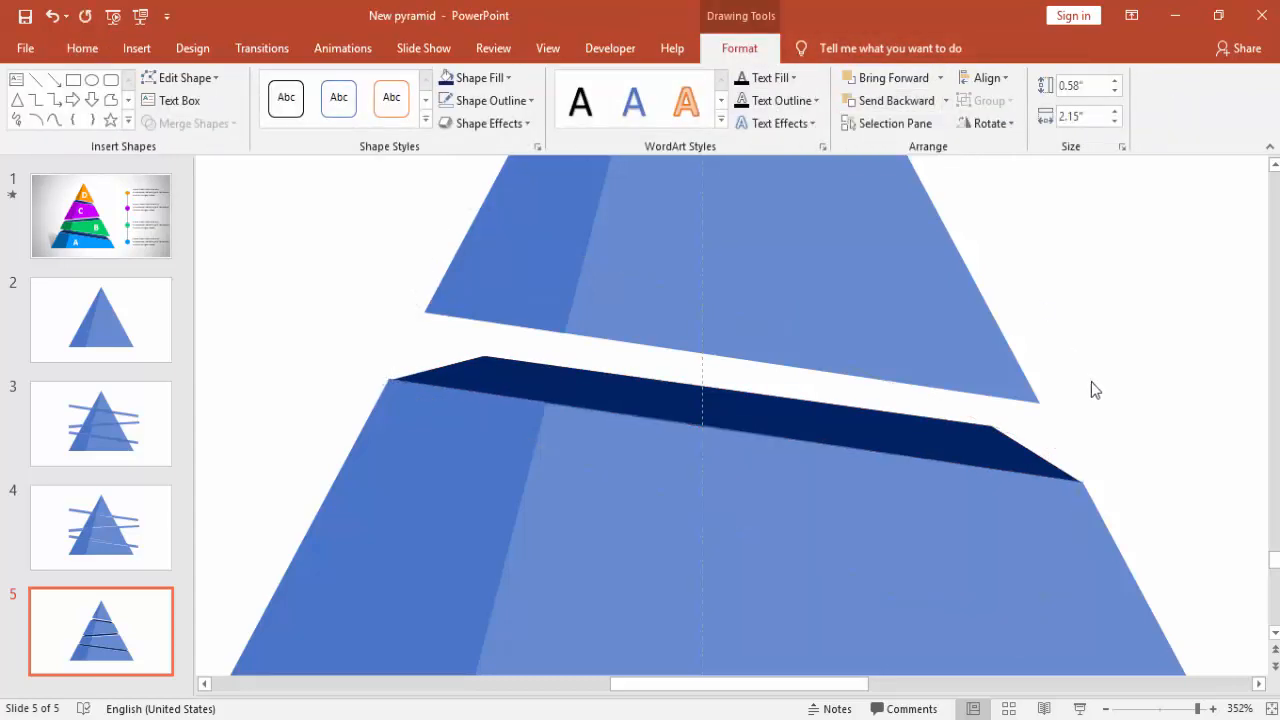
Step: Zoom out to about 80% so the whole pyramid with its three dark edges is visible
left_click(1107, 709)
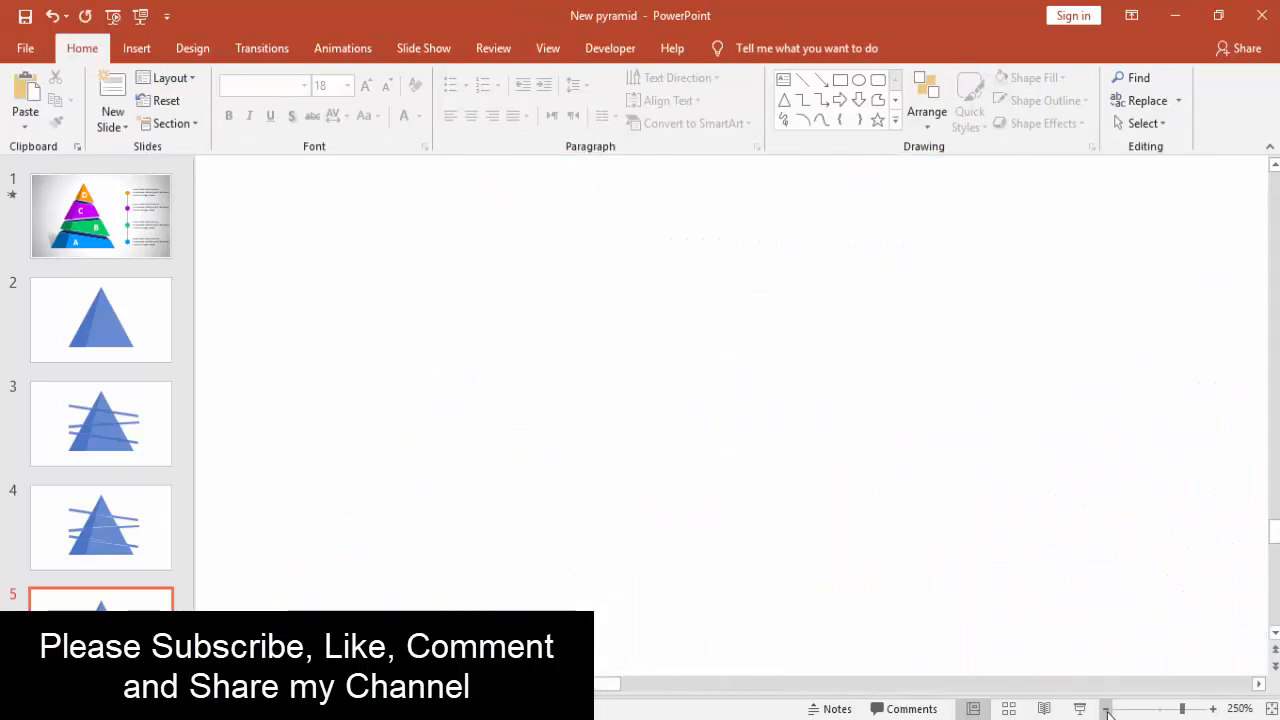
left_click(1107, 709)
left_click(1107, 709)
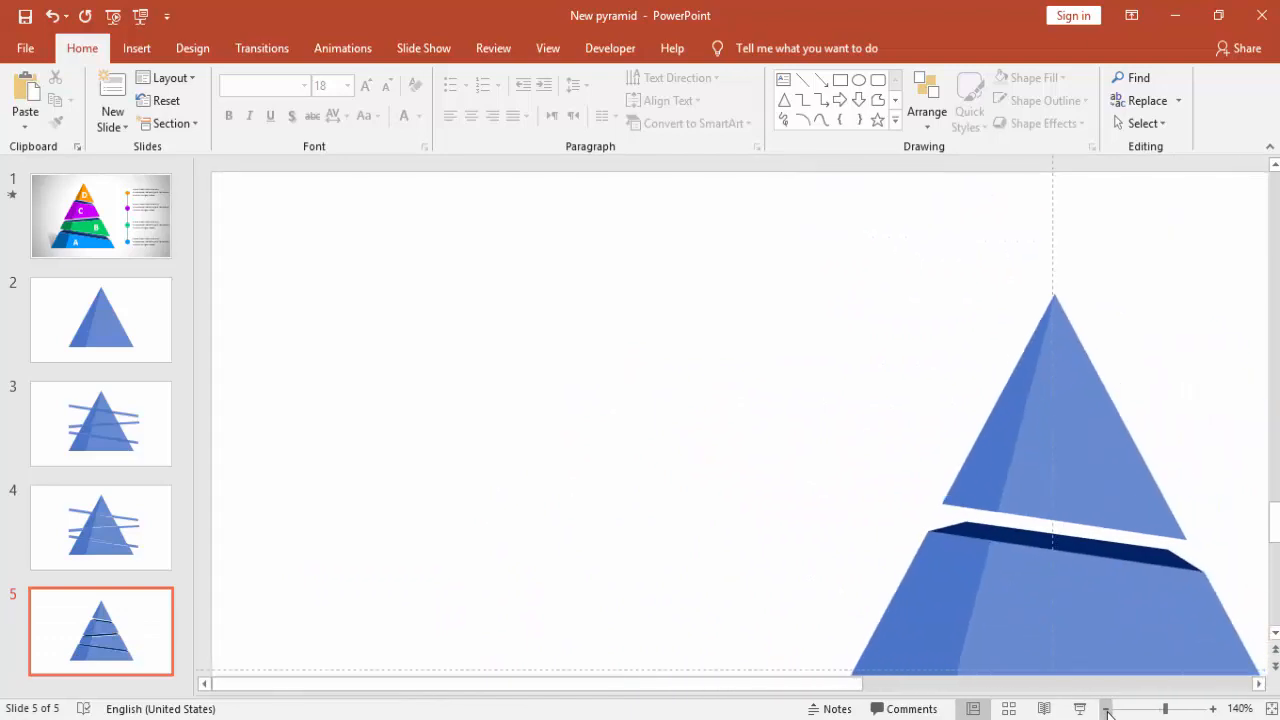
left_click(1107, 709)
left_click(1107, 709)
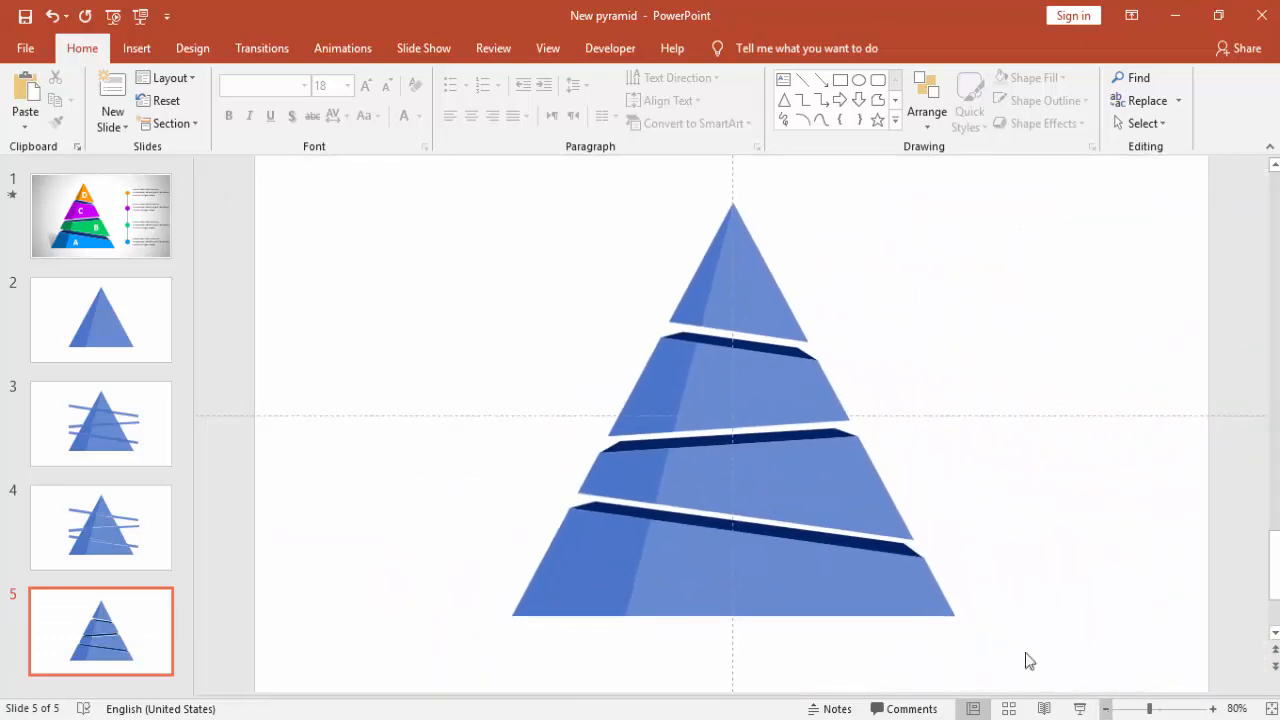
left_click(864, 590)
Step: In Format Shape, set the bottom tier to 0% transparency and a standard cyan fill via More Colors
right_click(864, 590)
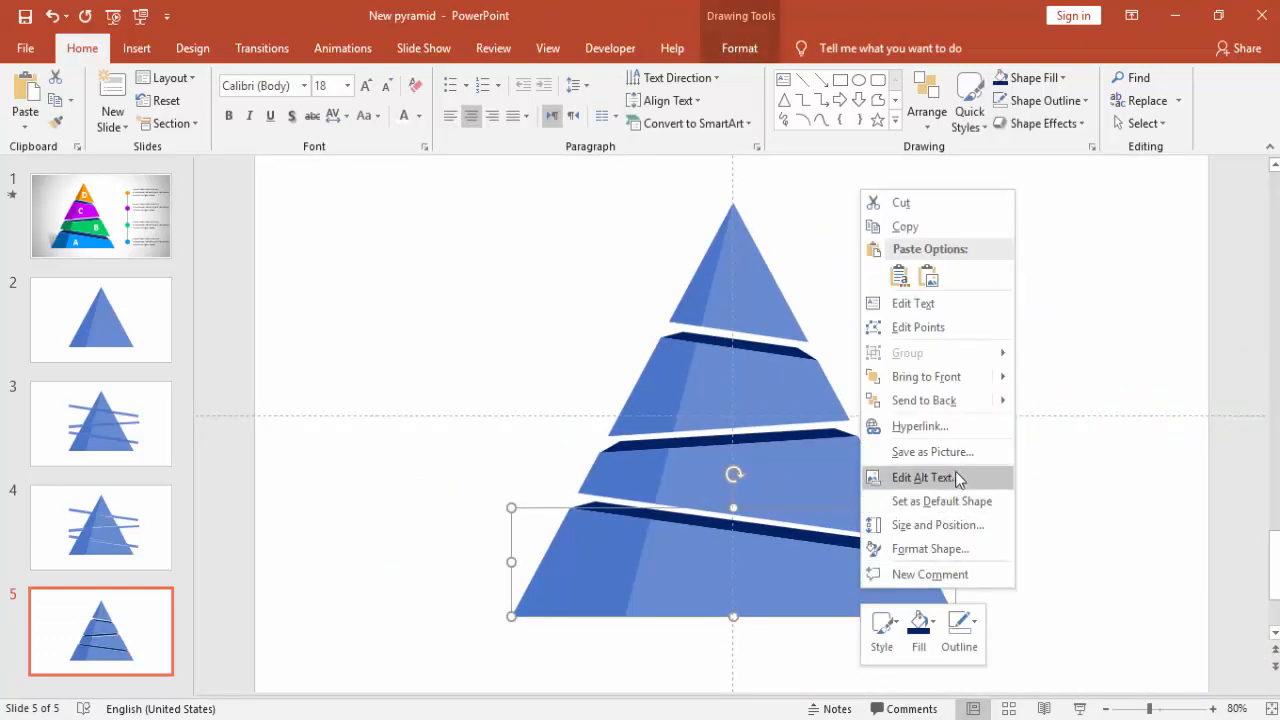
left_click(930, 548)
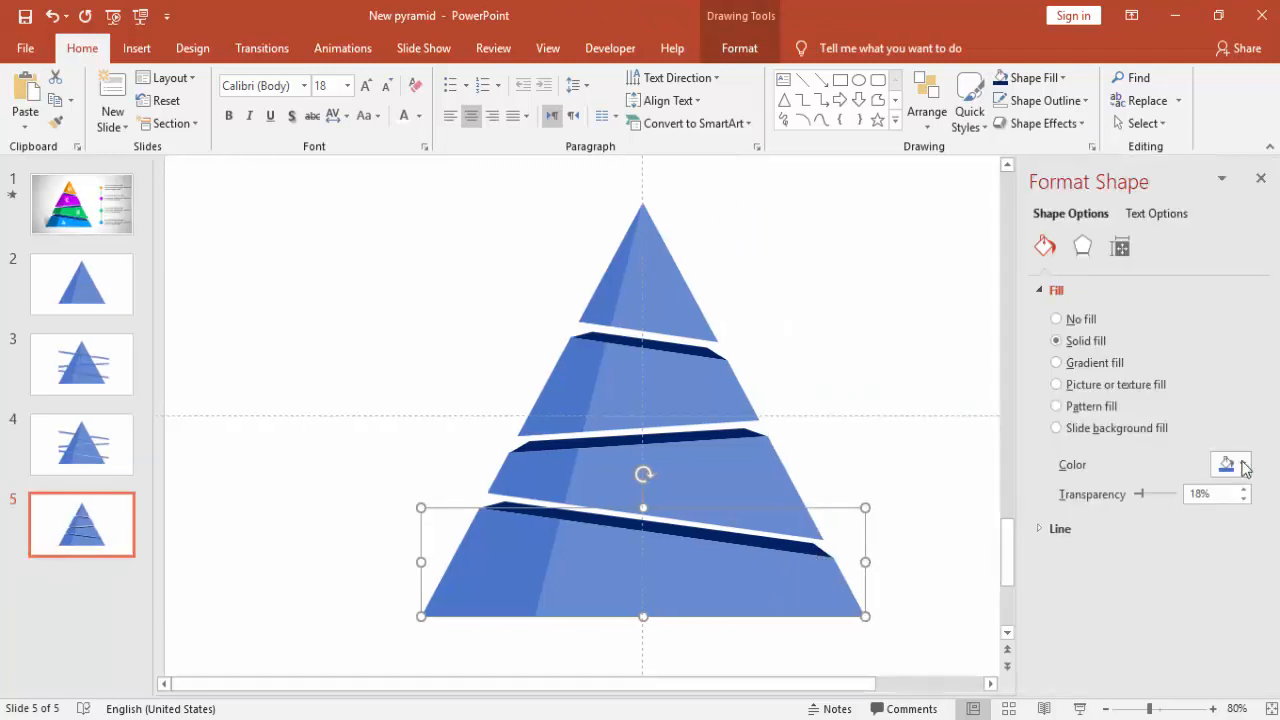
left_click_drag(1142, 494, 1115, 495)
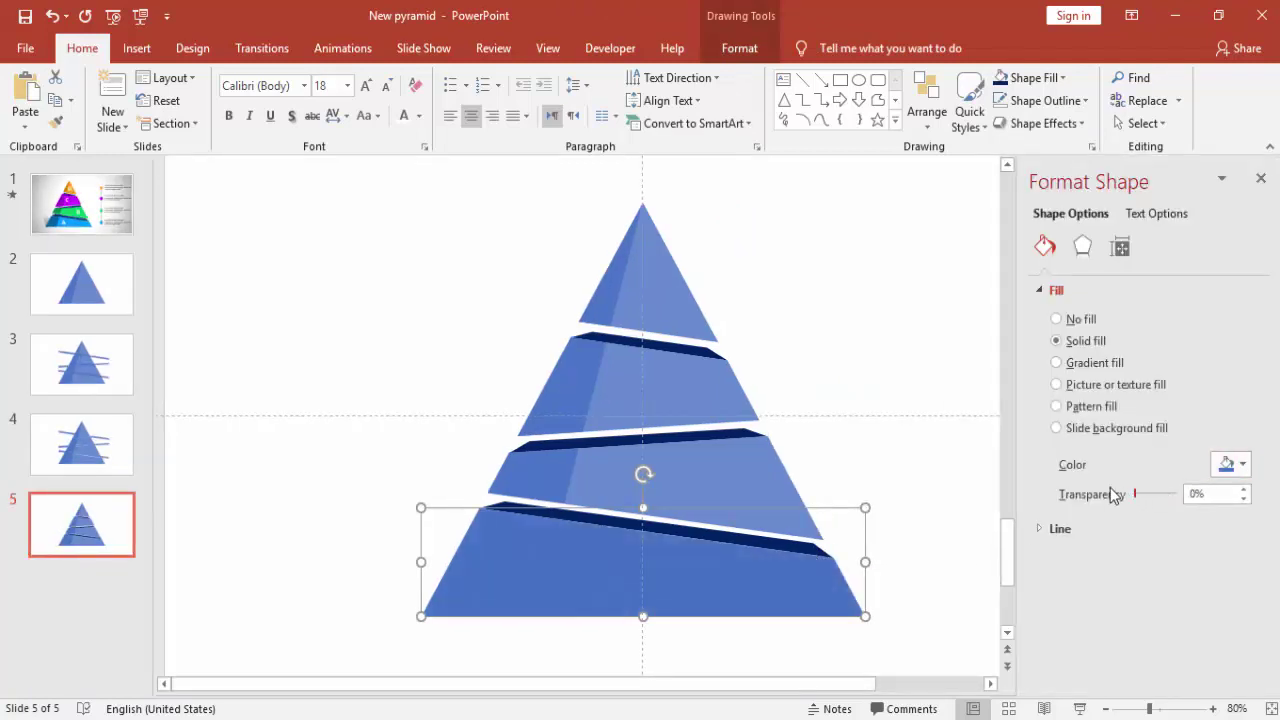
left_click(1240, 464)
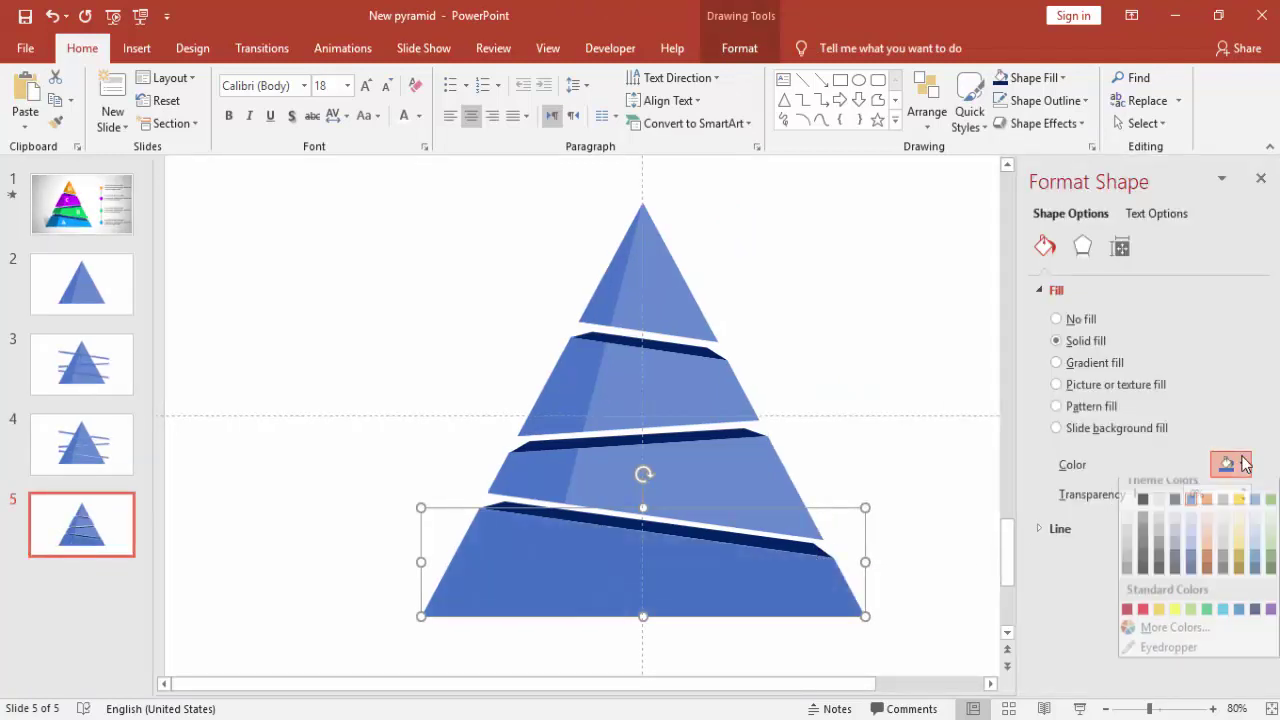
left_click(1187, 637)
left_click(352, 330)
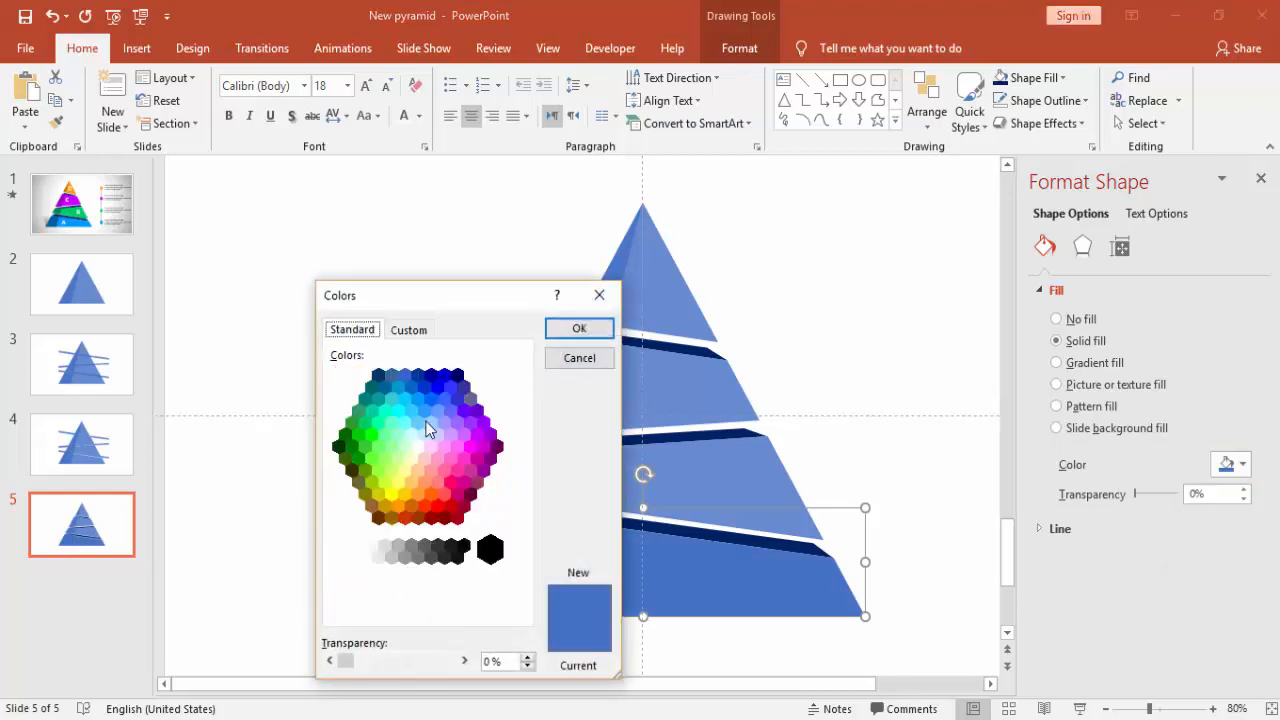
left_click(410, 425)
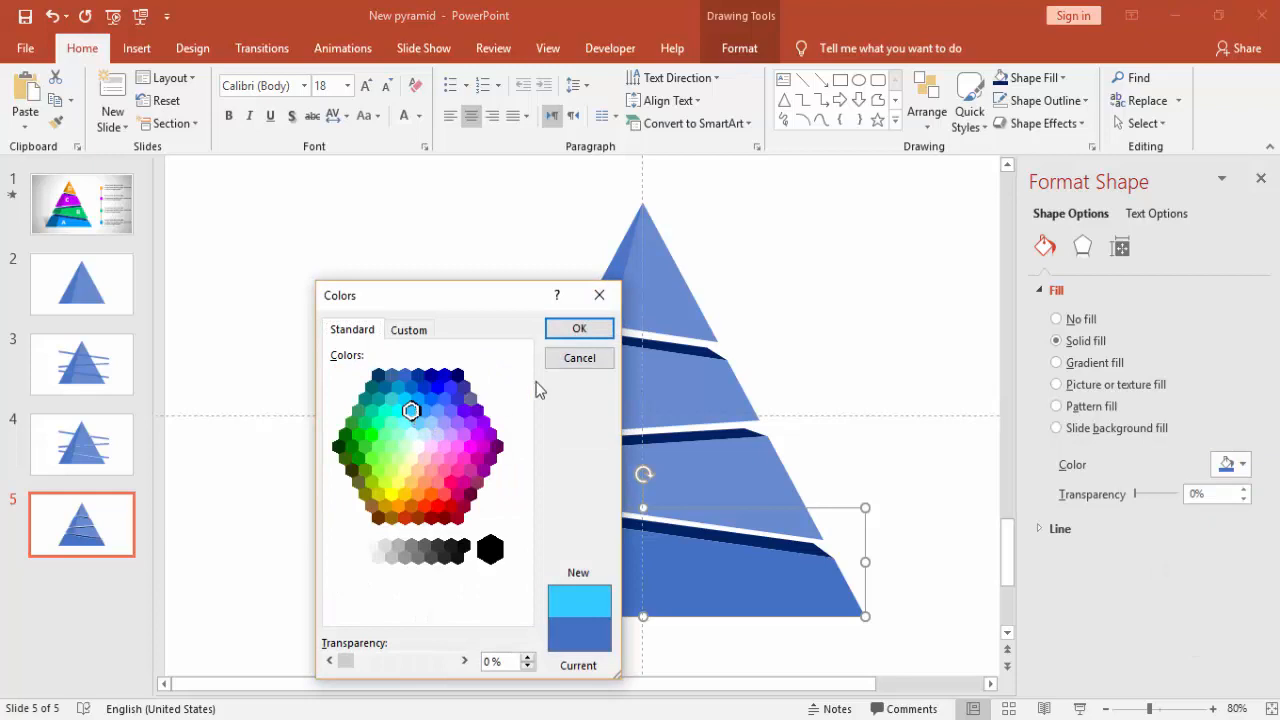
left_click(579, 328)
Step: Fill the bottom tier's left face with the cyan, then darken it in Custom colours
left_click(538, 544)
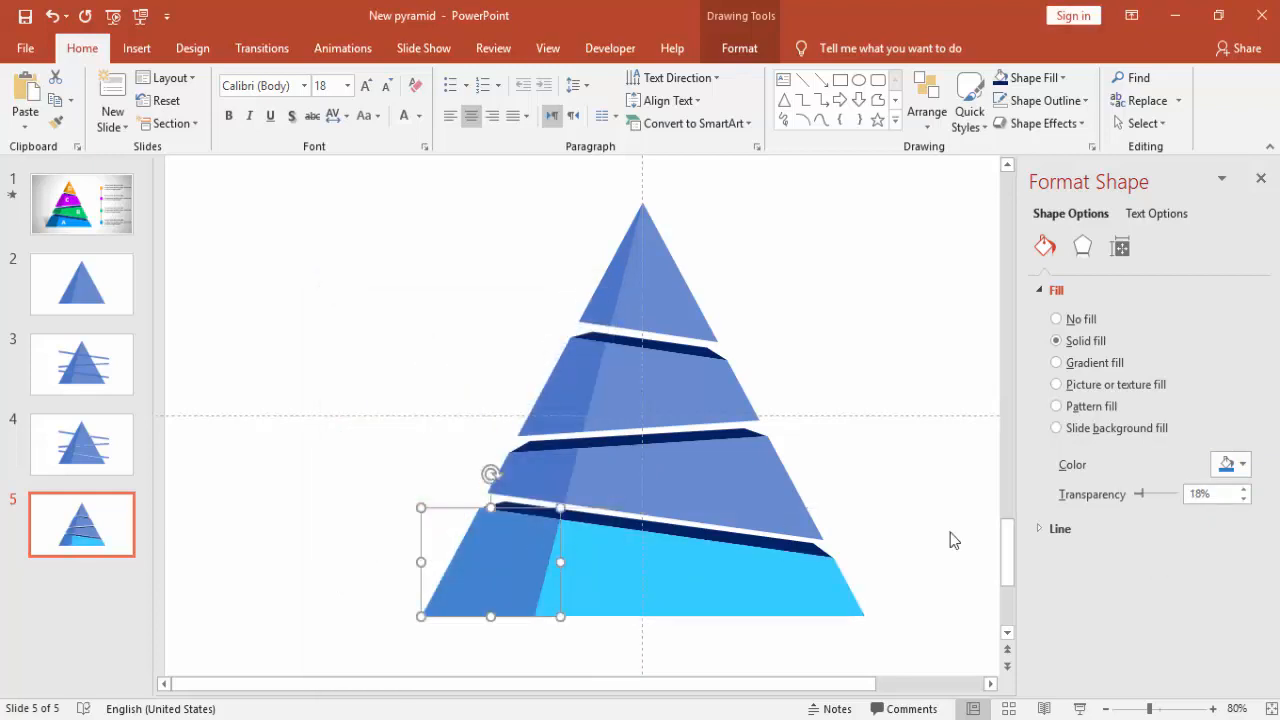
left_click_drag(1136, 494, 1133, 494)
left_click(1242, 464)
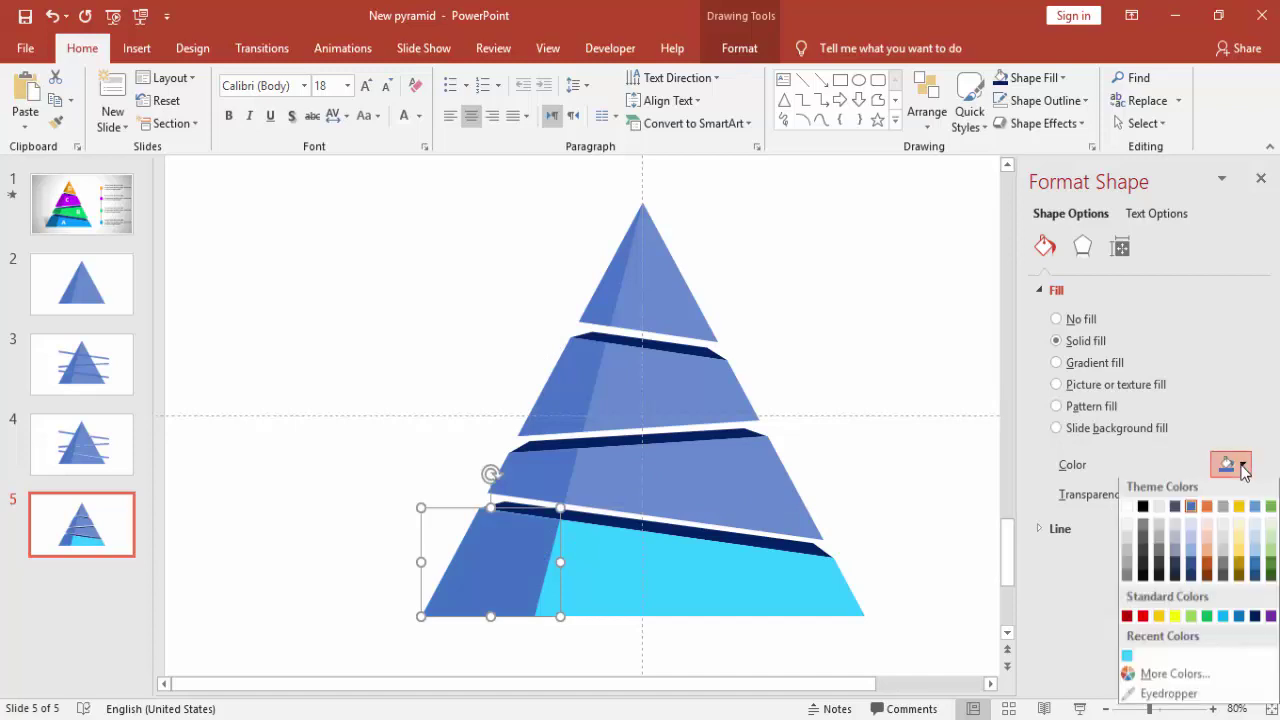
left_click(1128, 670)
left_click(1242, 464)
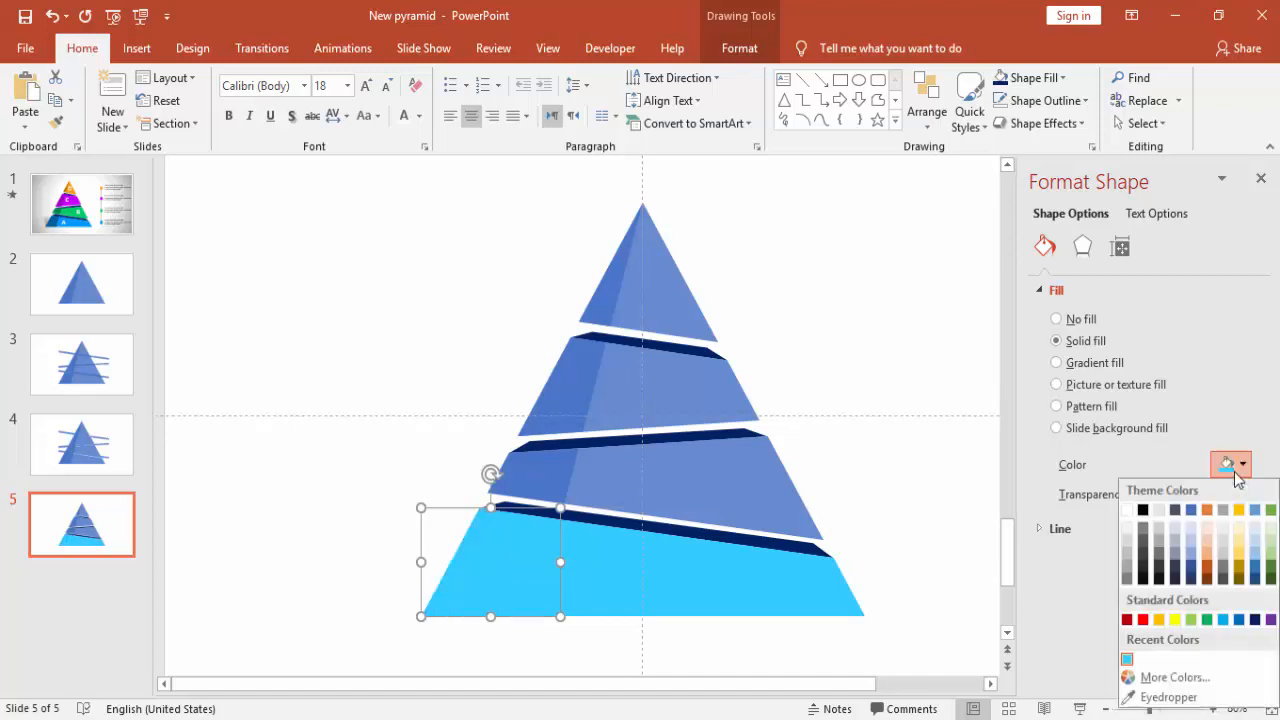
left_click(1175, 677)
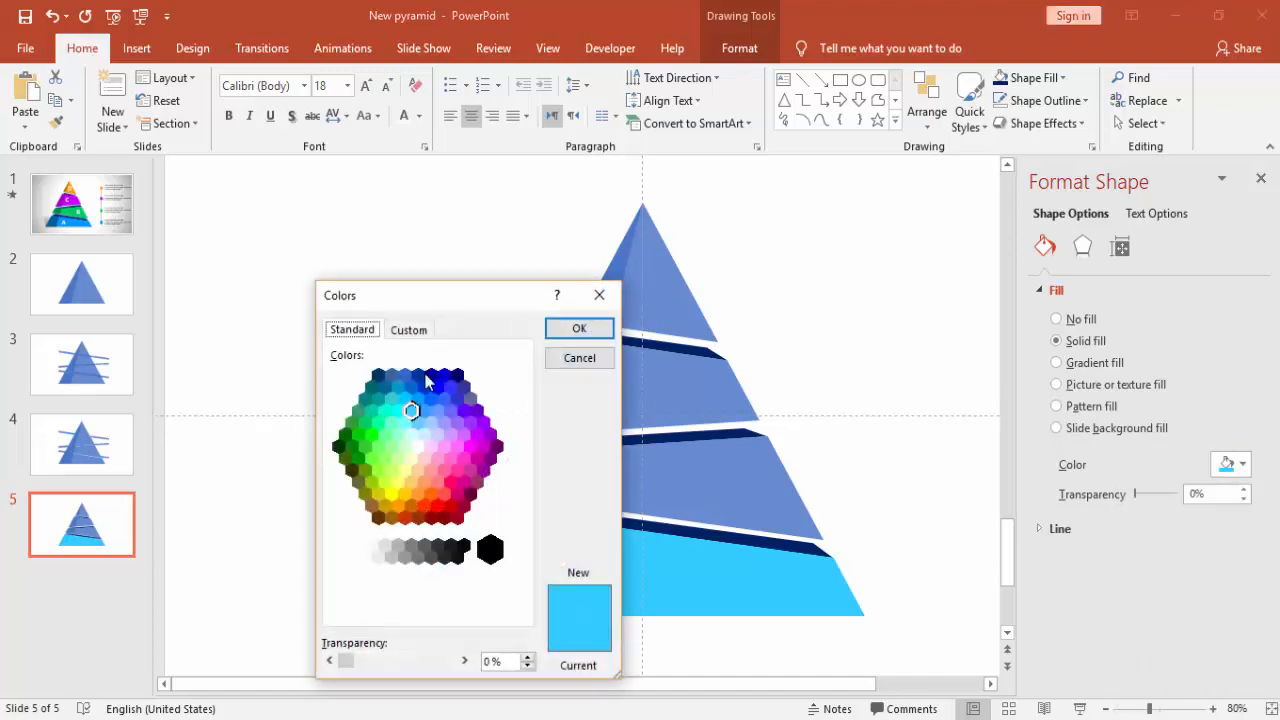
left_click(408, 330)
left_click_drag(521, 418, 524, 440)
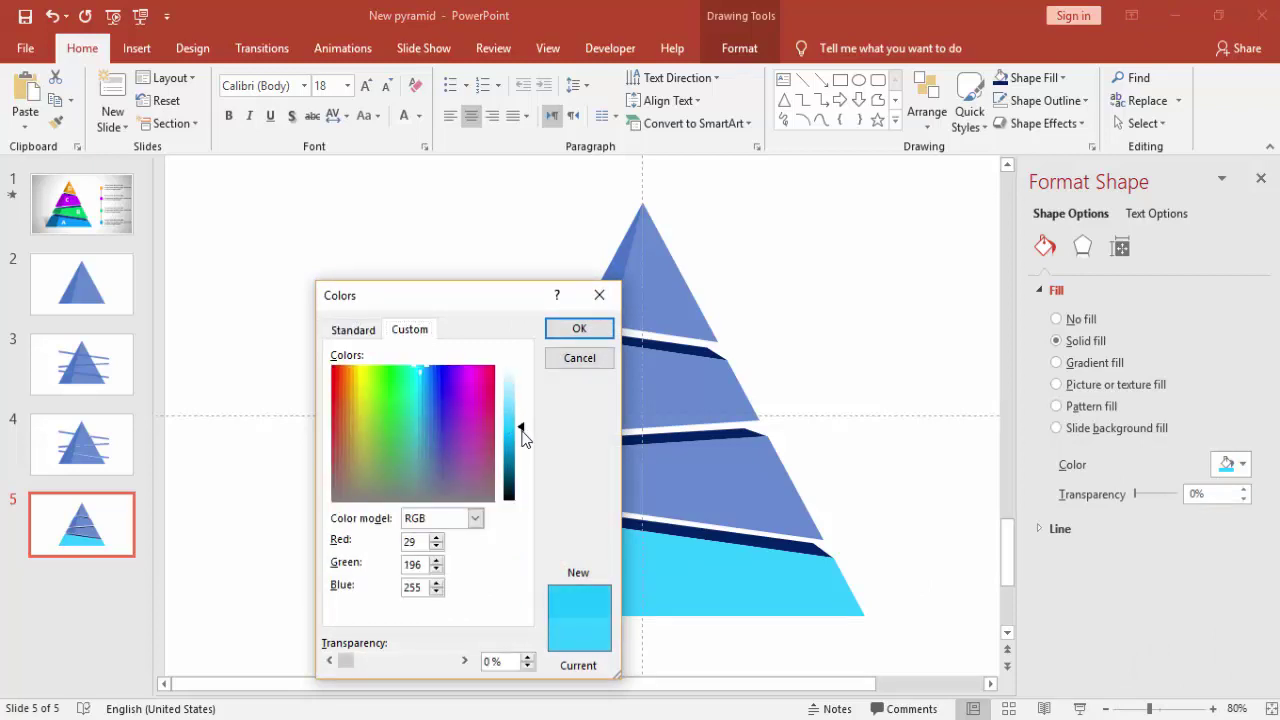
left_click(579, 328)
left_click(804, 444)
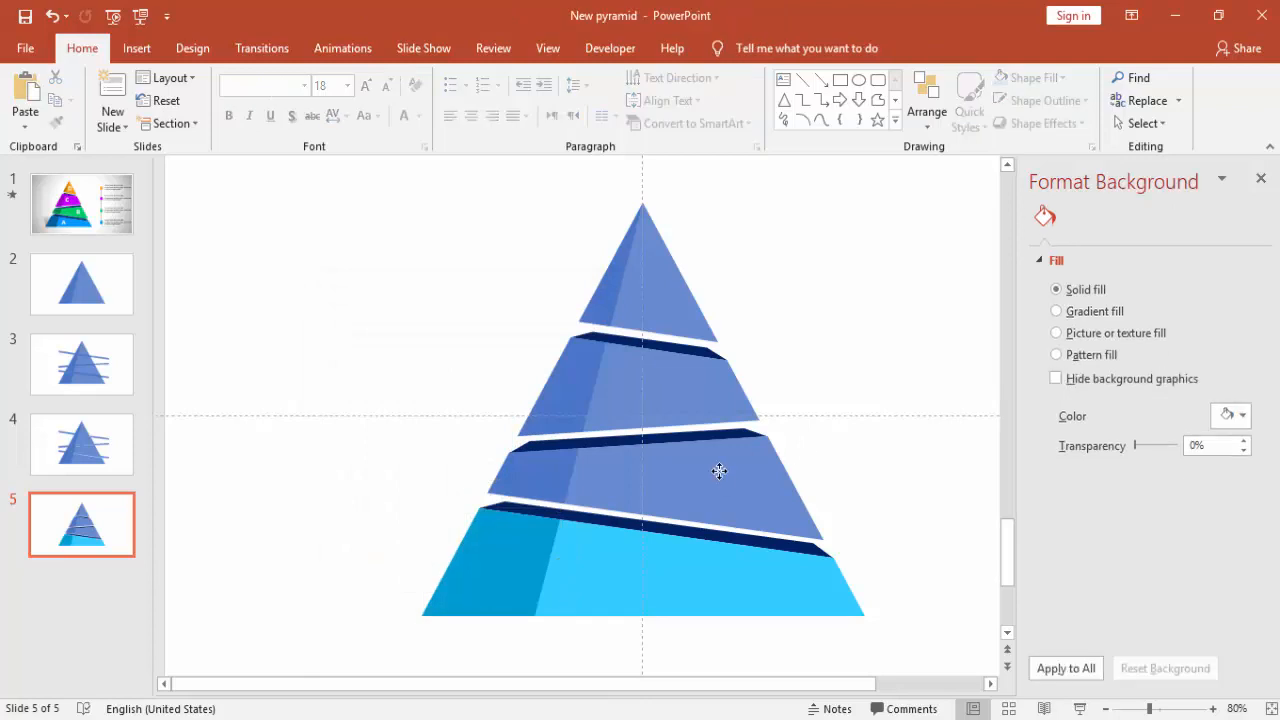
left_click(720, 475)
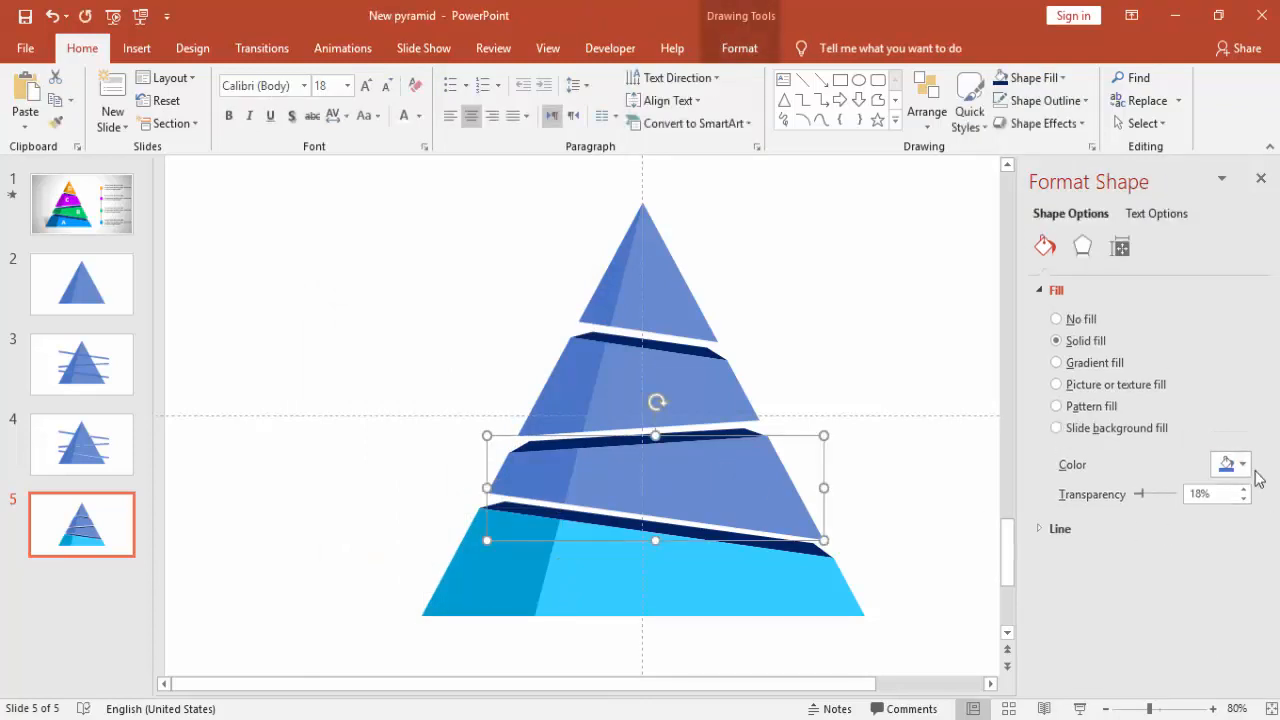
Step: Fill the third tier with a standard green from More Colors
left_click(1243, 465)
left_click(1175, 677)
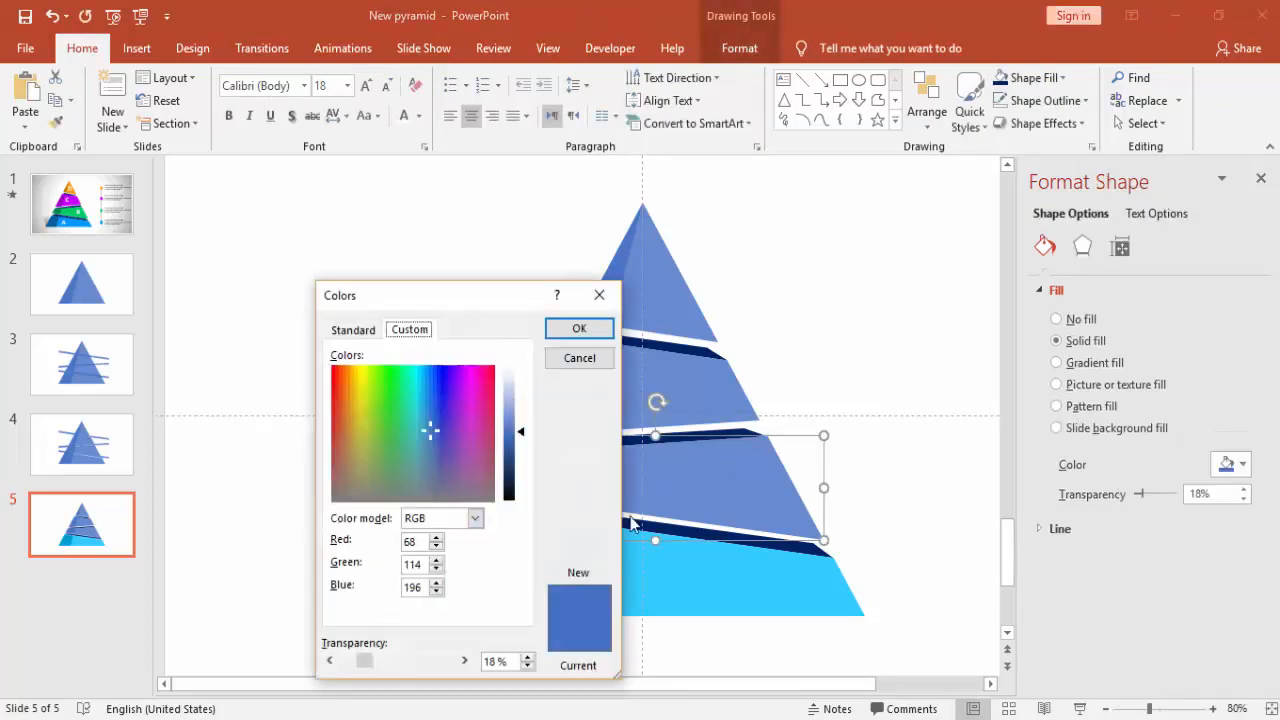
left_click(355, 330)
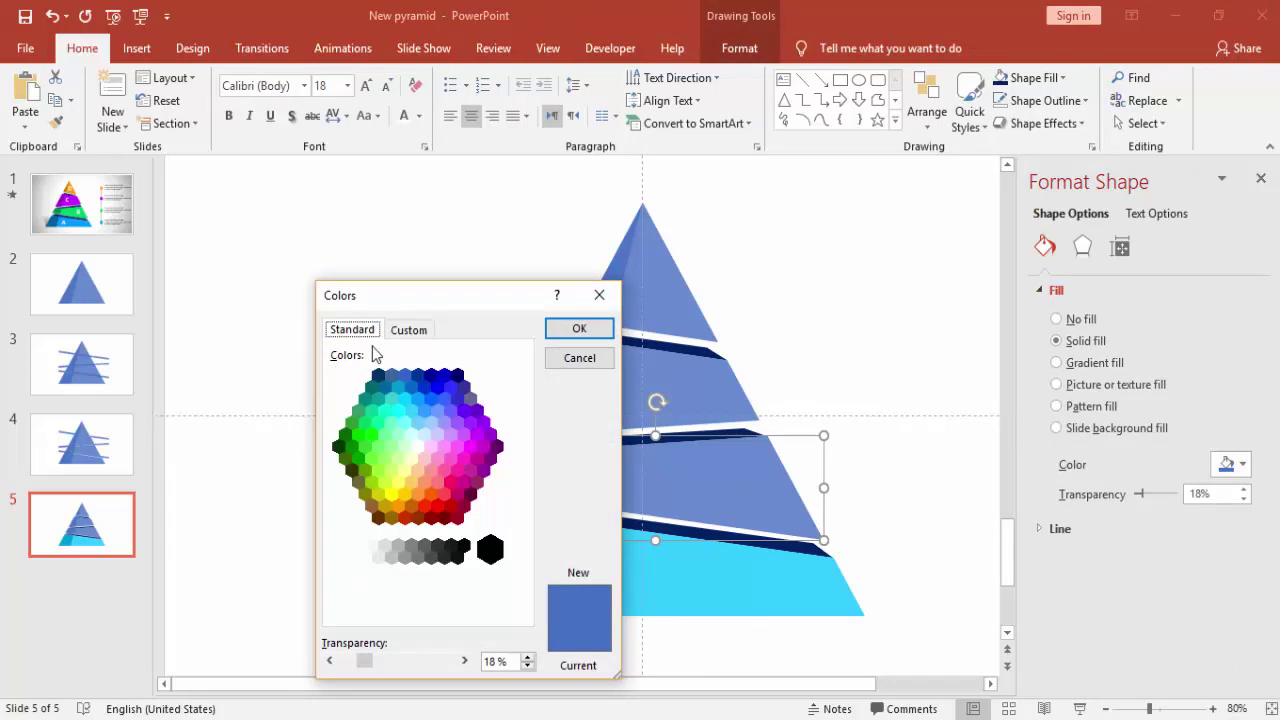
left_click(372, 418)
left_click(579, 328)
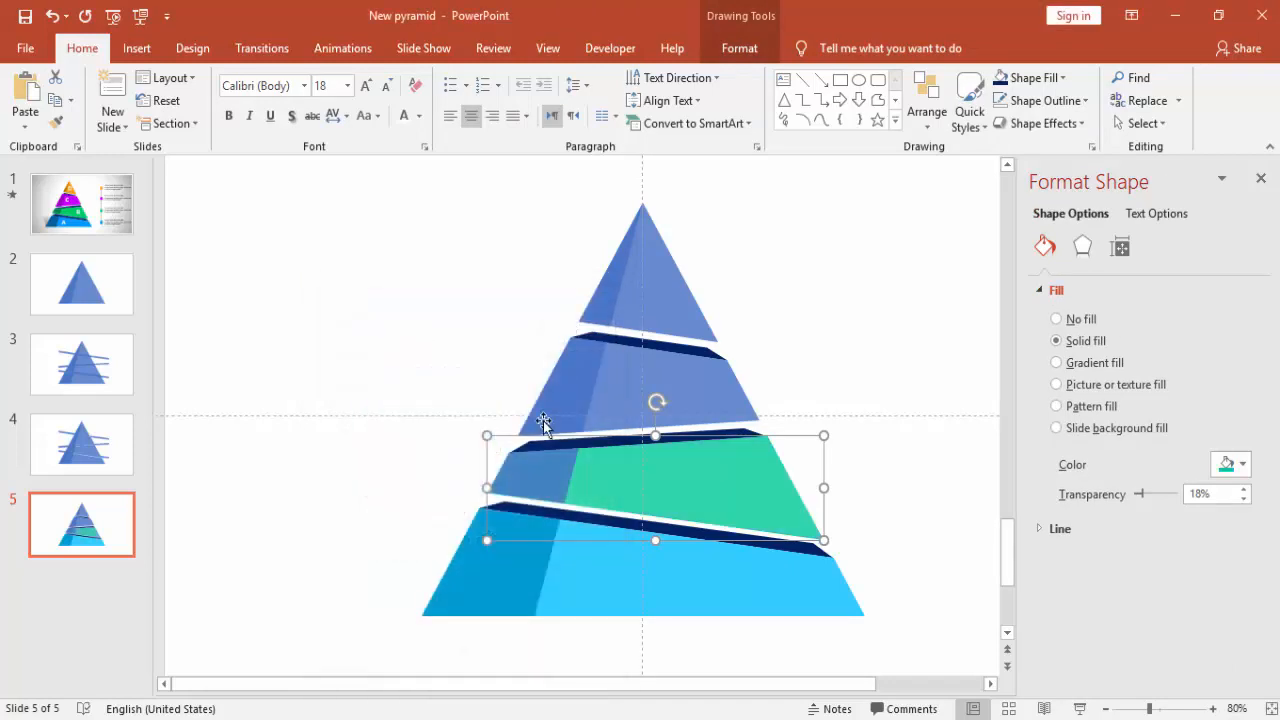
Step: Fill the third tier's left face green, then lower its luminance for a darker shade
left_click(545, 465)
left_click(1245, 467)
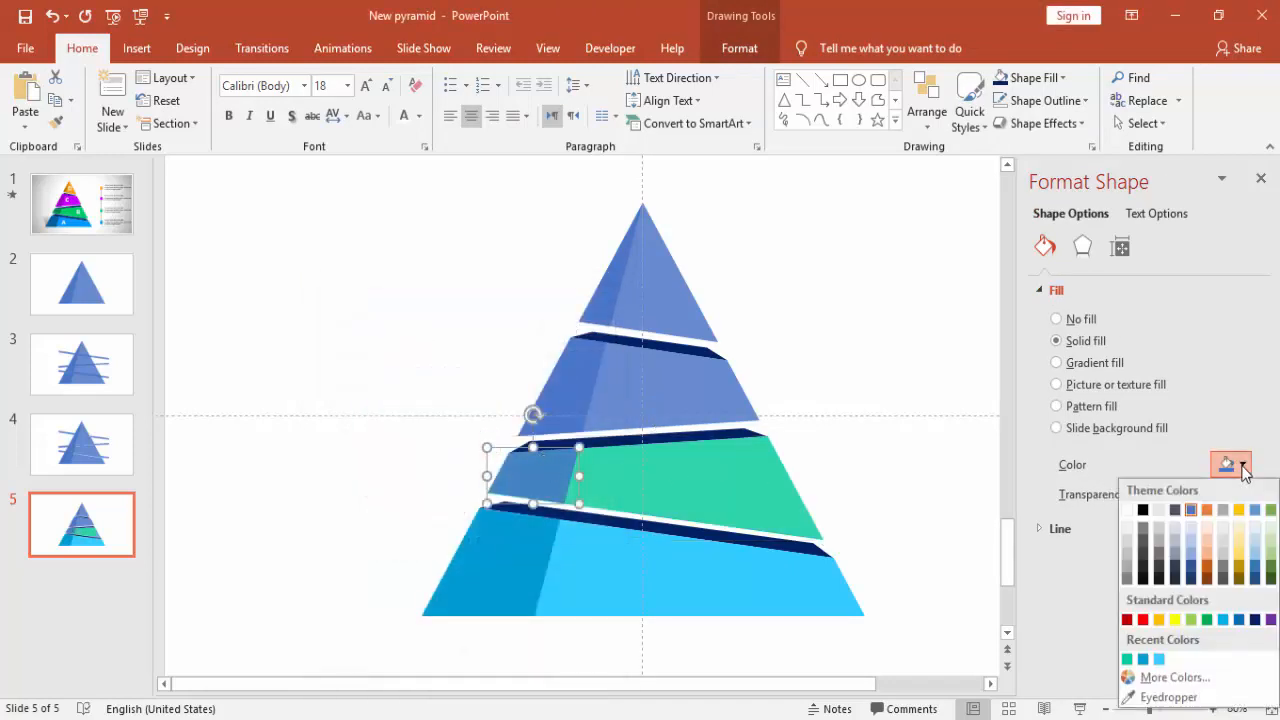
left_click(1127, 659)
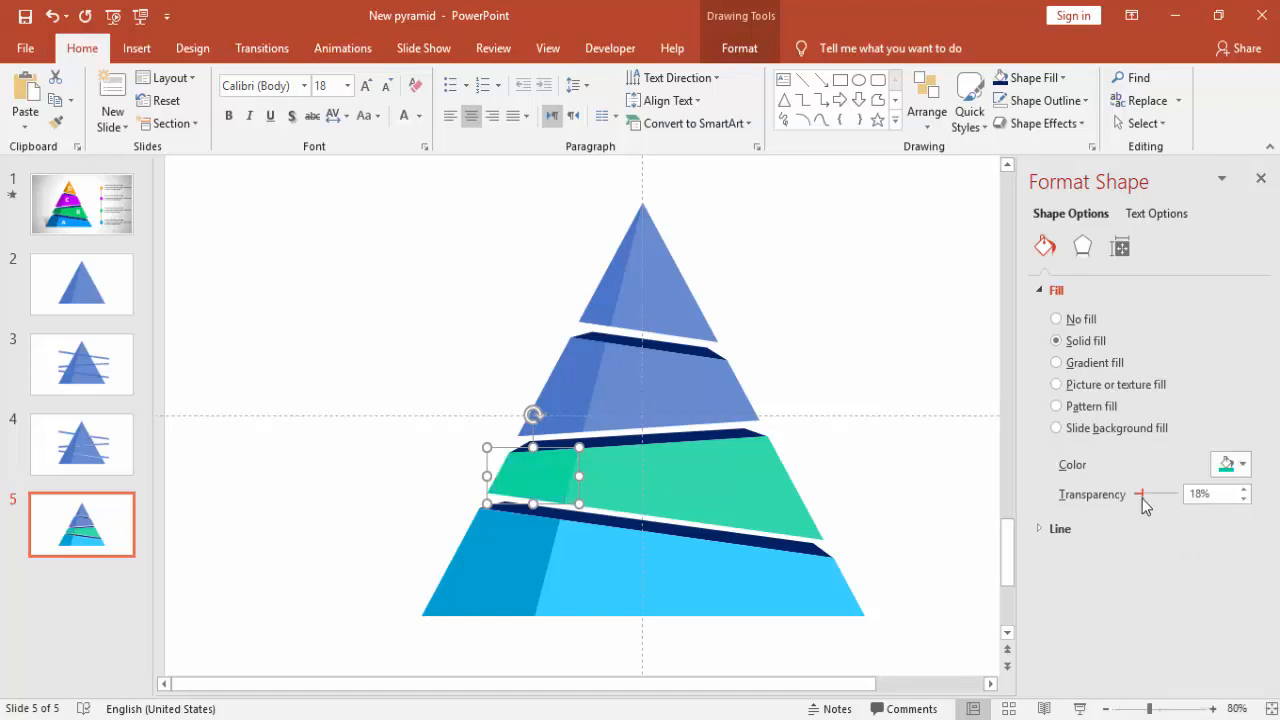
left_click(1243, 464)
left_click(1160, 676)
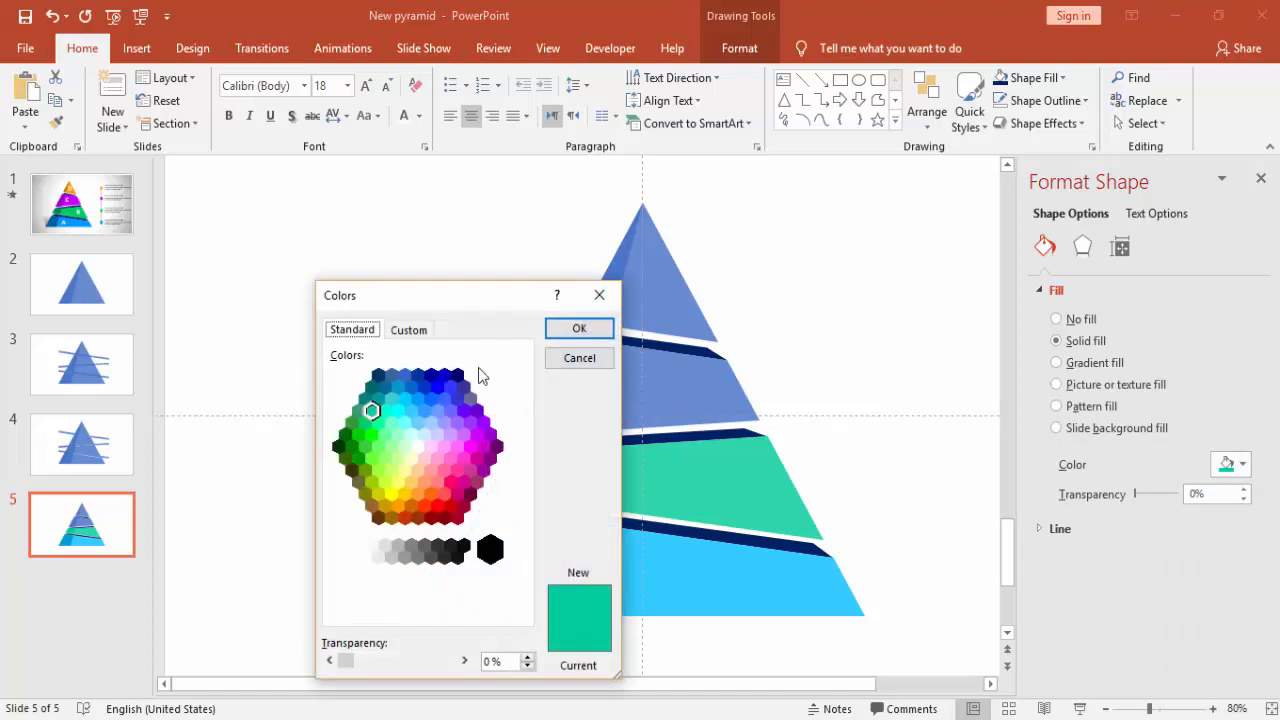
left_click(408, 330)
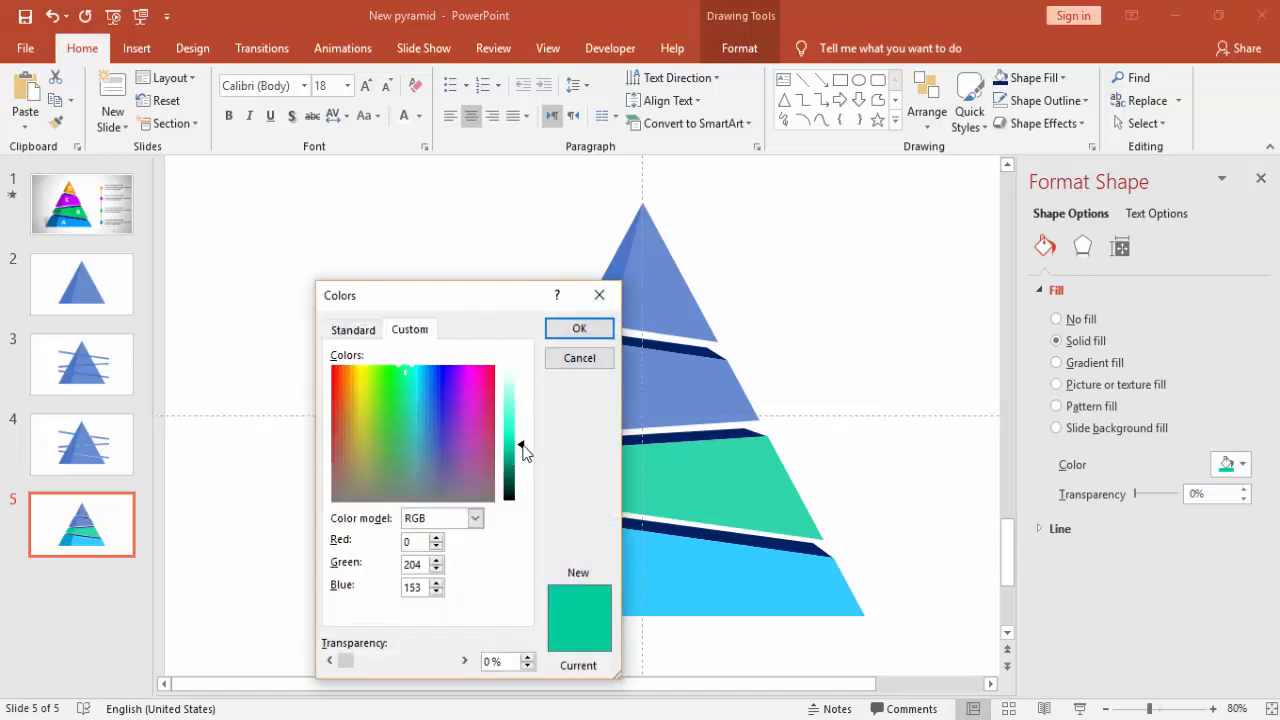
left_click_drag(521, 447, 521, 468)
left_click(579, 328)
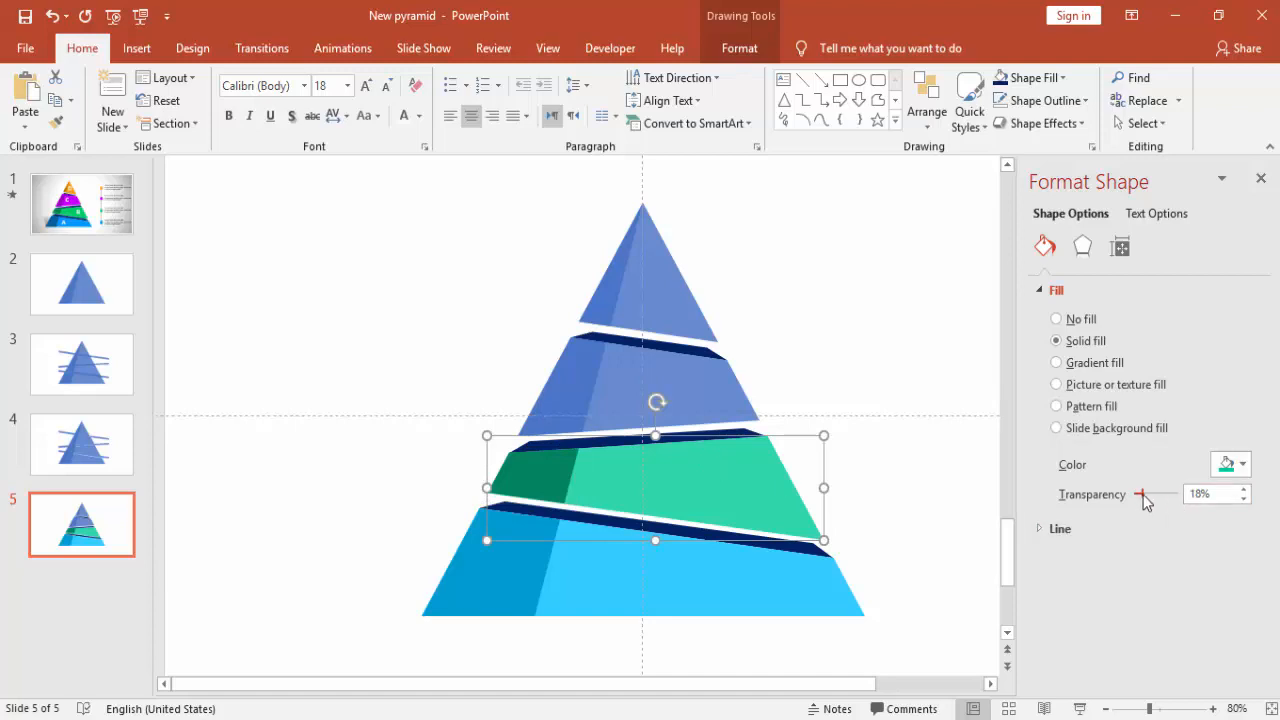
Step: Set the second tier to 0% transparency and a bright purple fill from the standard hexagon
left_click(705, 385)
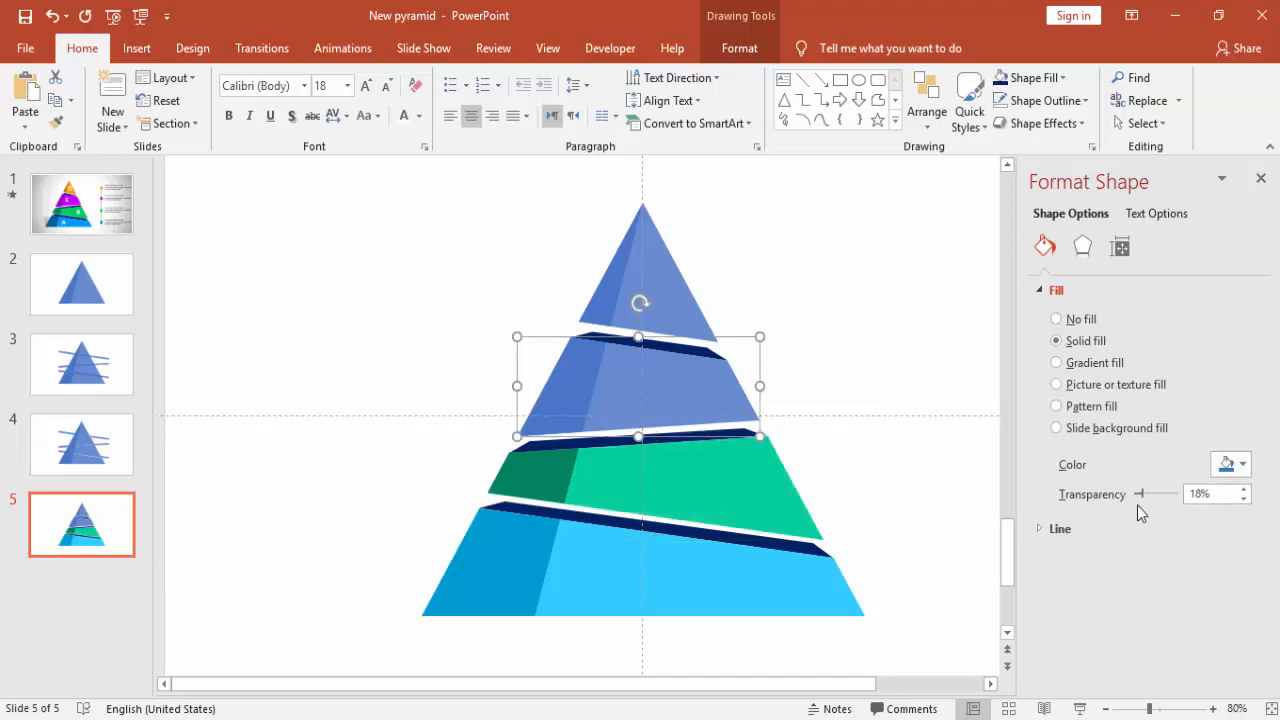
left_click_drag(1141, 494, 1122, 494)
left_click(1242, 464)
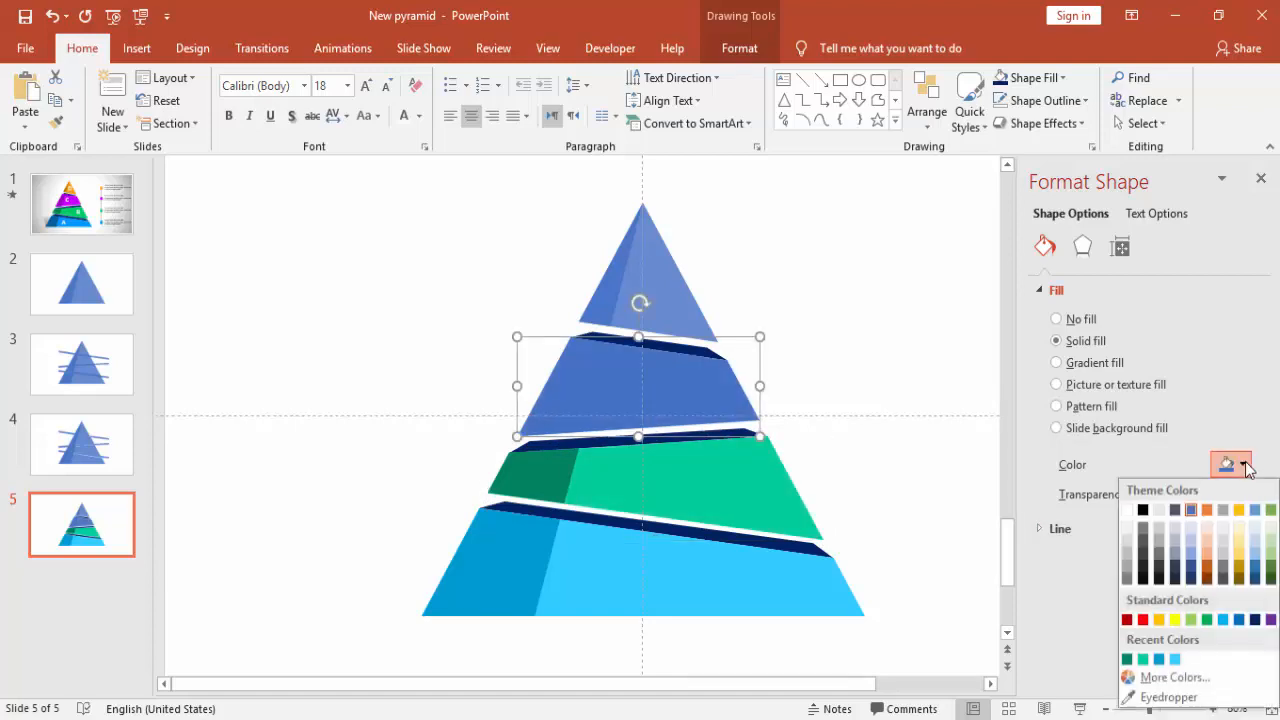
left_click(1172, 677)
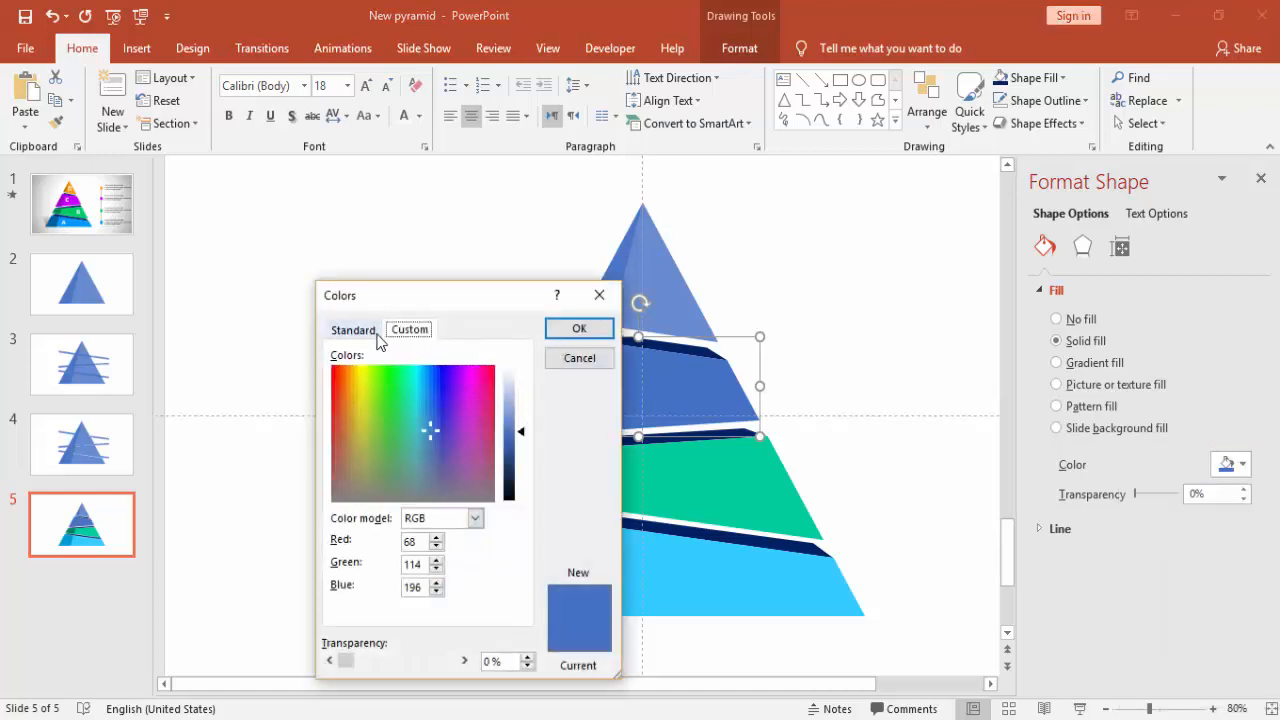
left_click(352, 330)
left_click(476, 434)
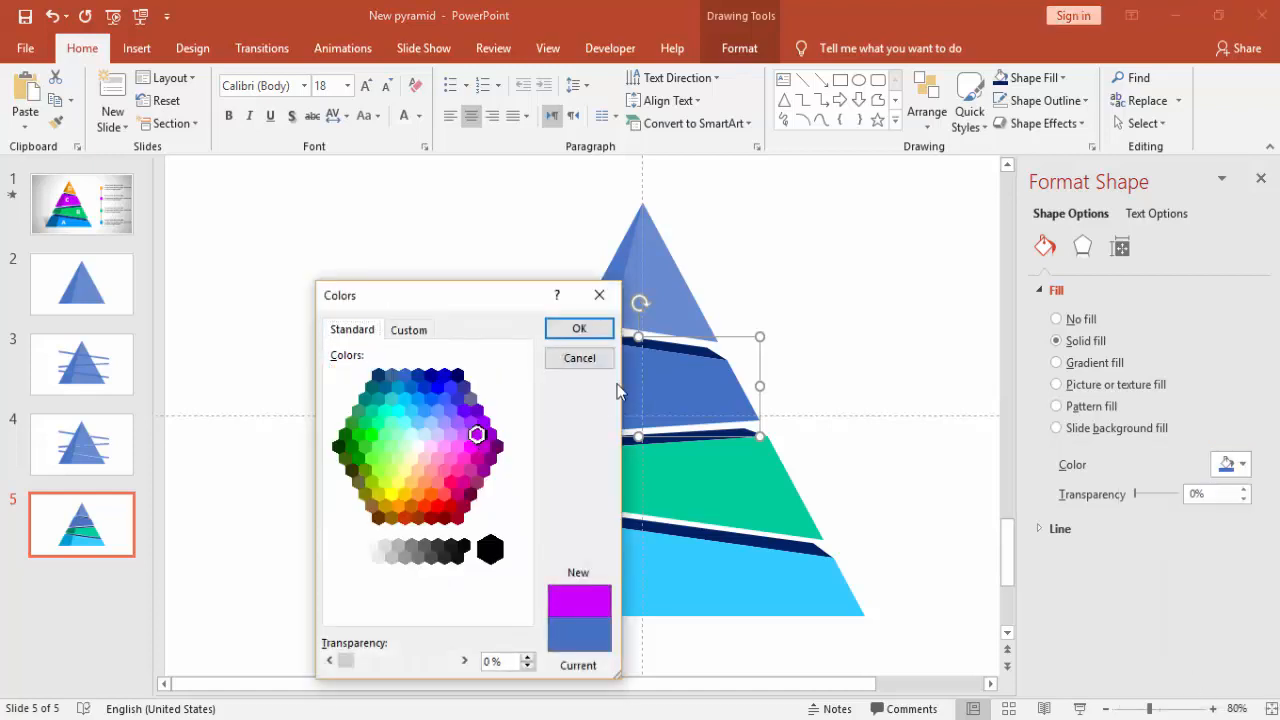
left_click(579, 328)
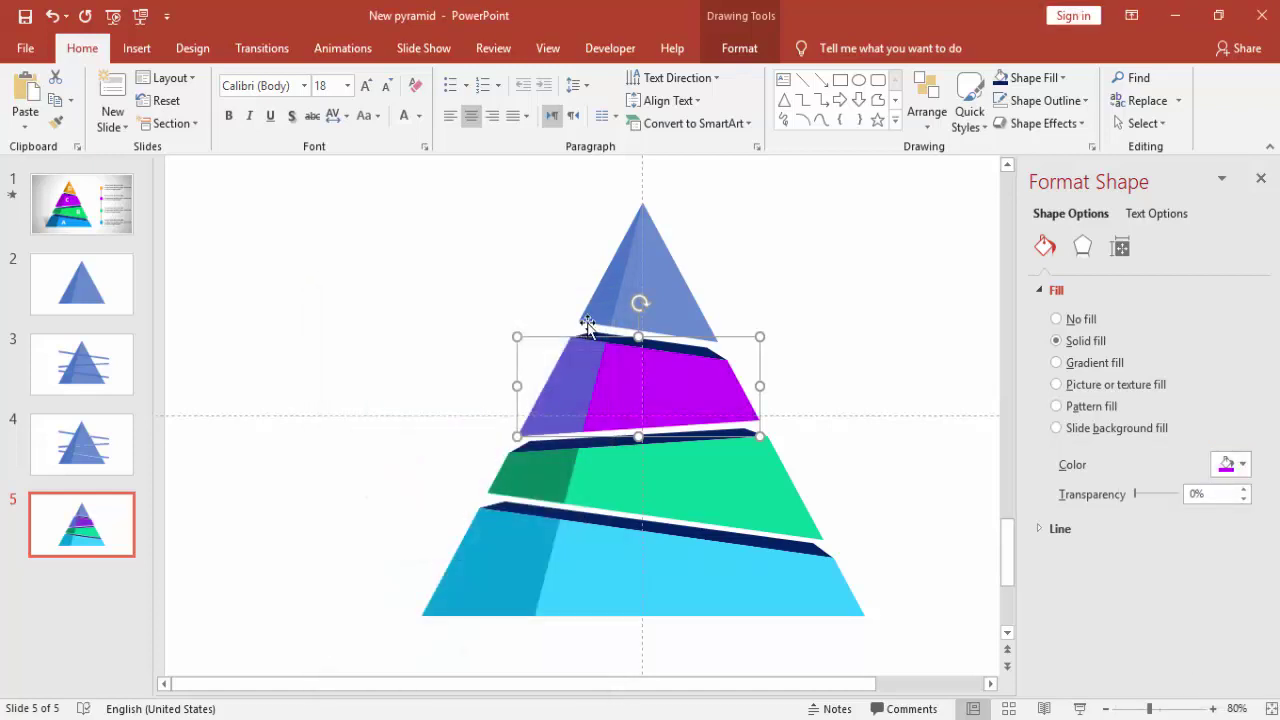
Step: Try a slightly darker custom blue on the second tier's left face
left_click(556, 405)
left_click(1229, 464)
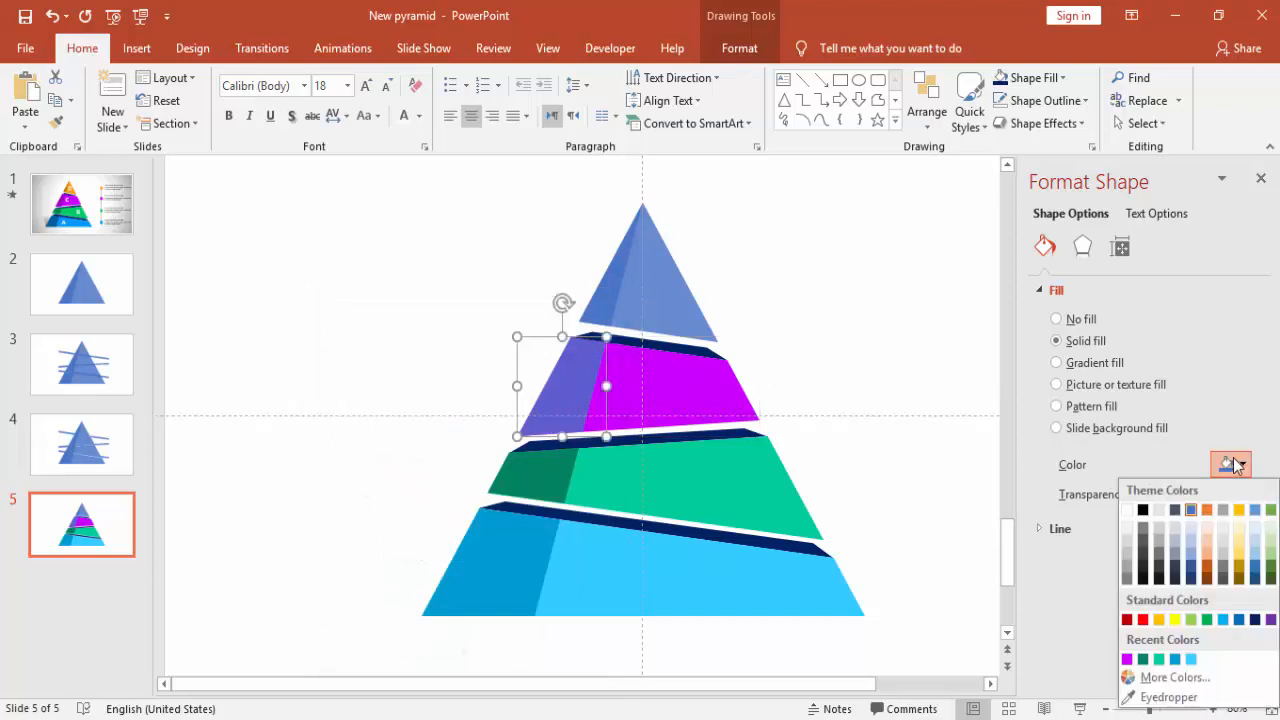
left_click(1160, 672)
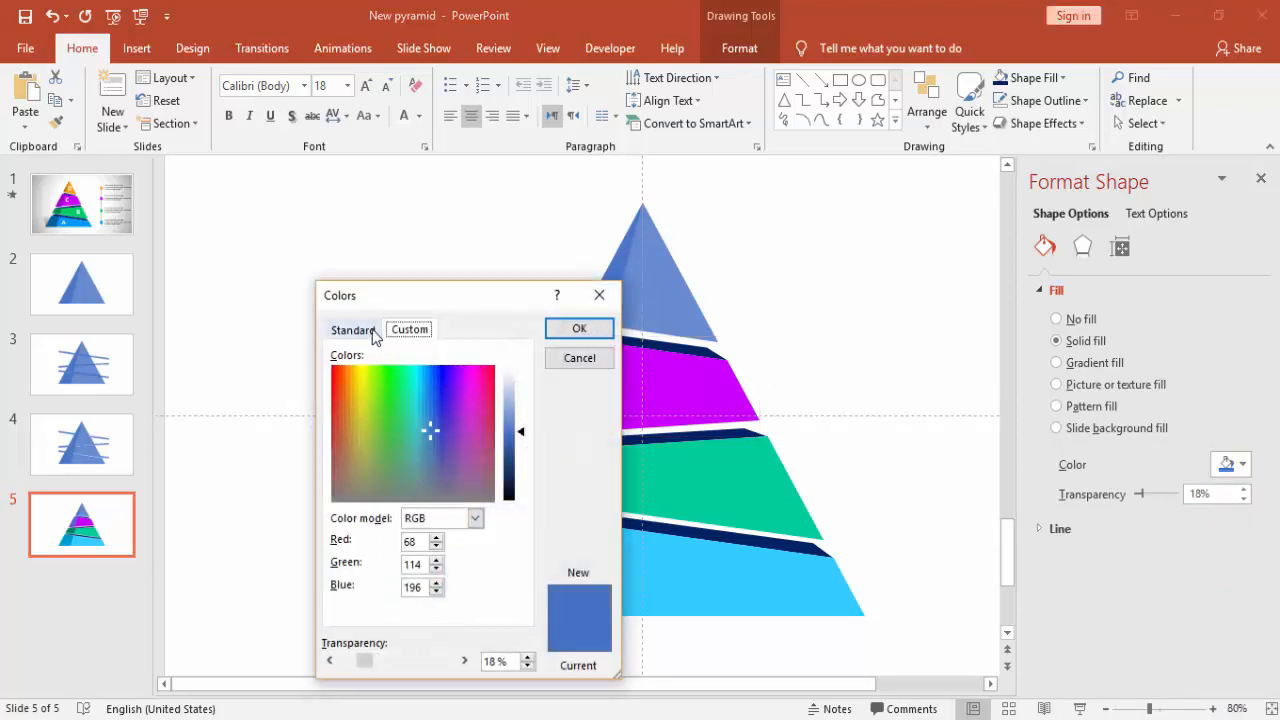
left_click(351, 329)
left_click(408, 330)
left_click_drag(522, 434, 522, 432)
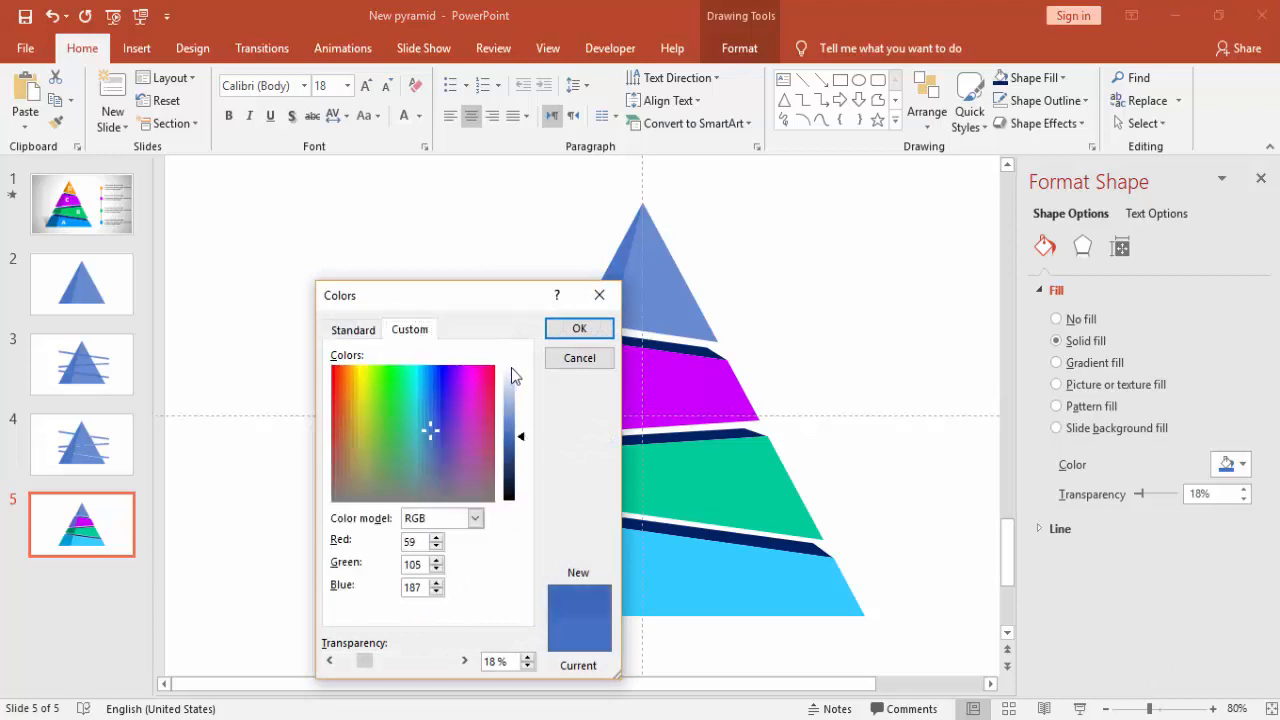
left_click(579, 358)
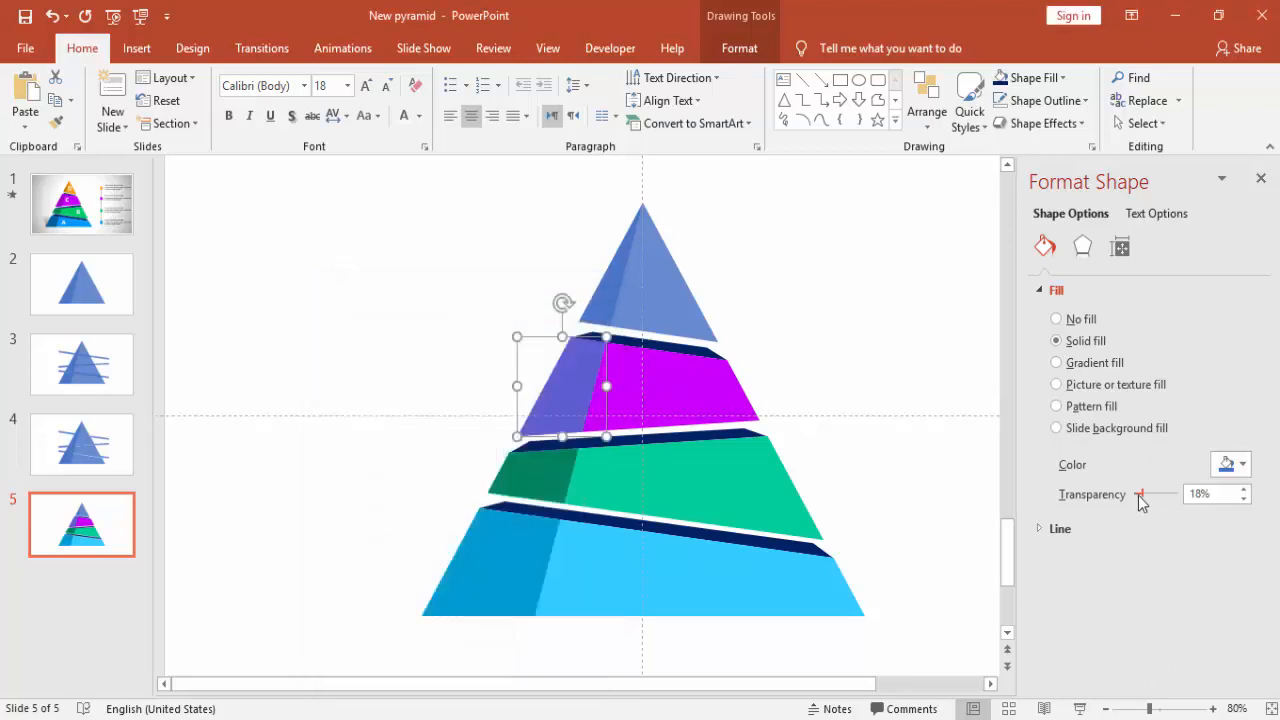
Step: Refill the left face with the recent purple and darken it in Custom colours
left_click(1242, 464)
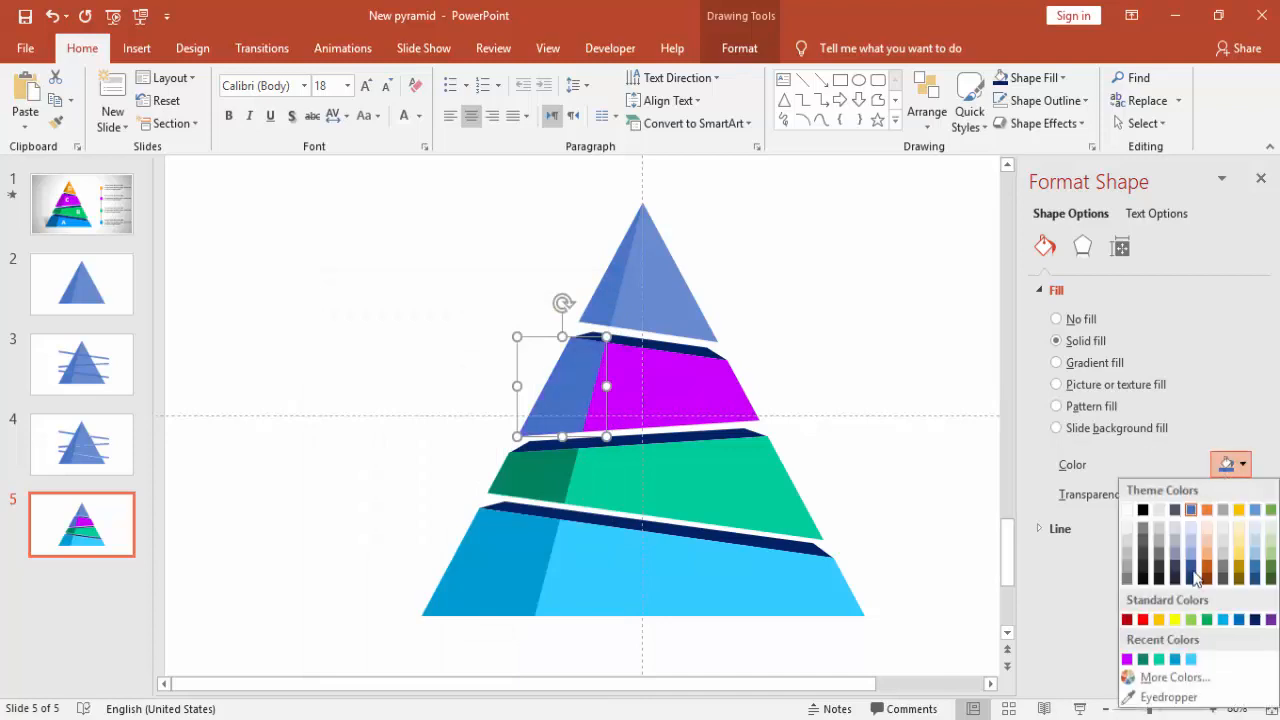
left_click(1128, 659)
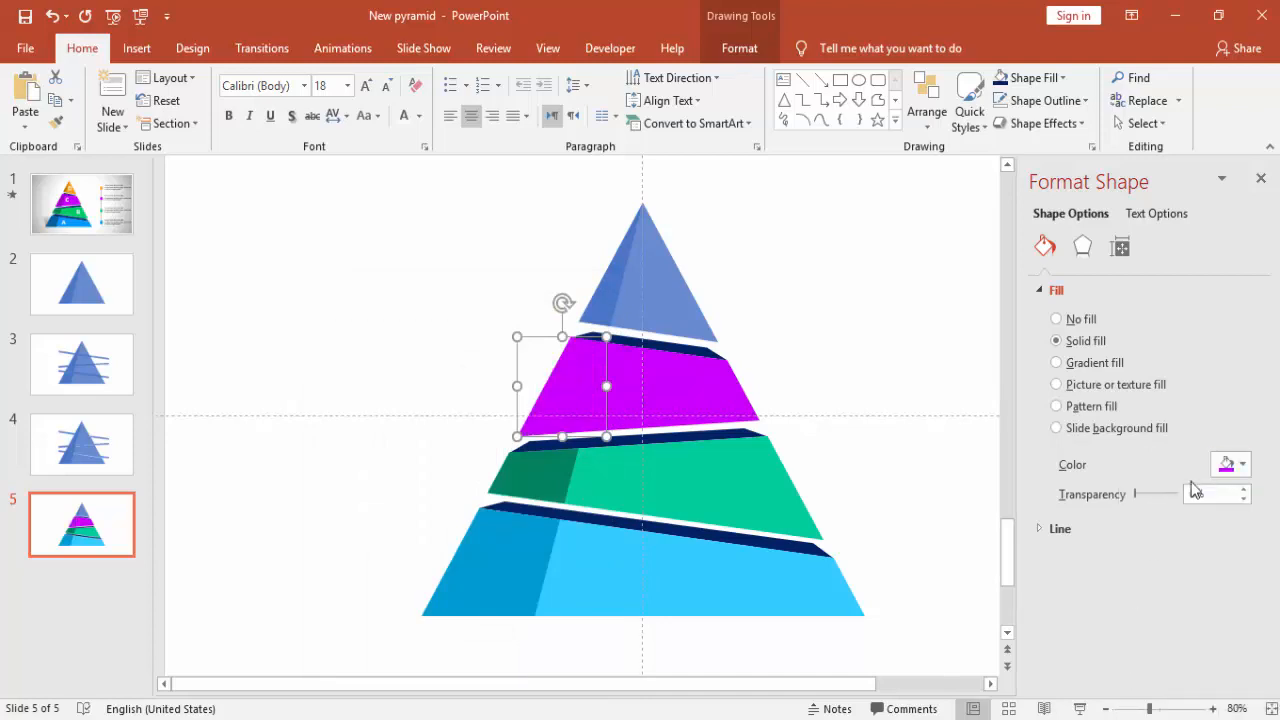
left_click(1242, 464)
left_click(1160, 666)
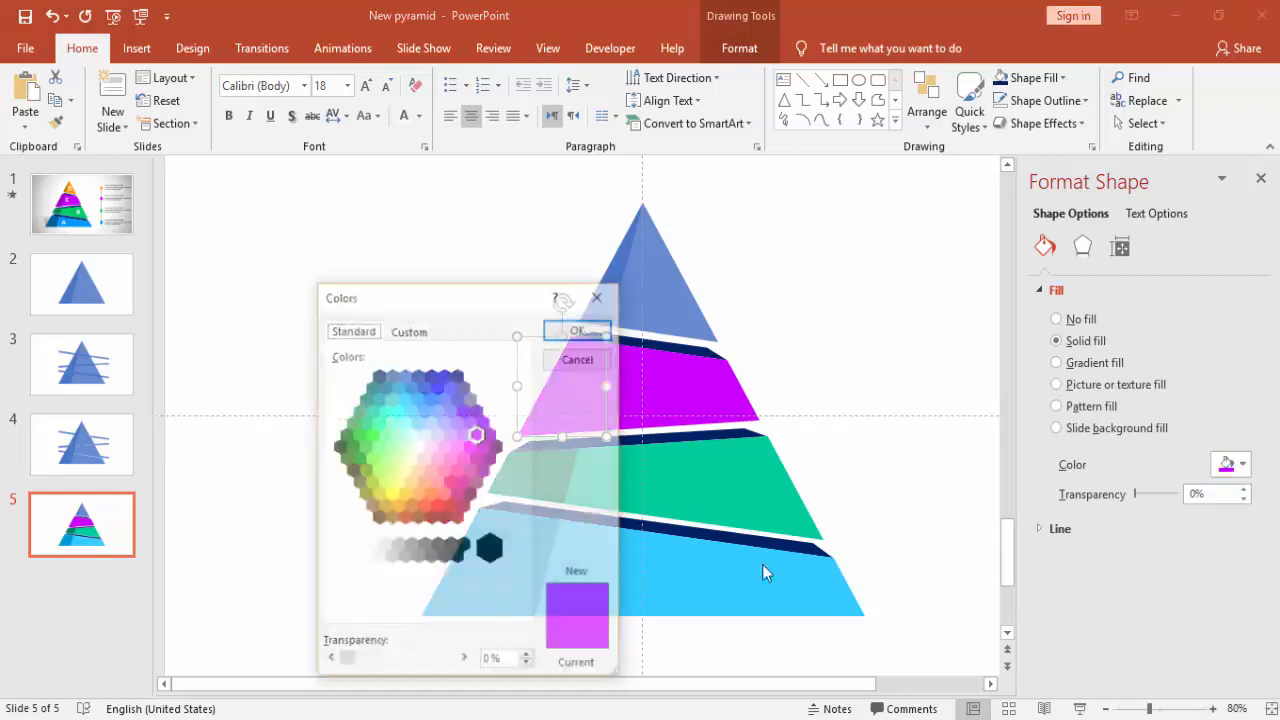
left_click(409, 330)
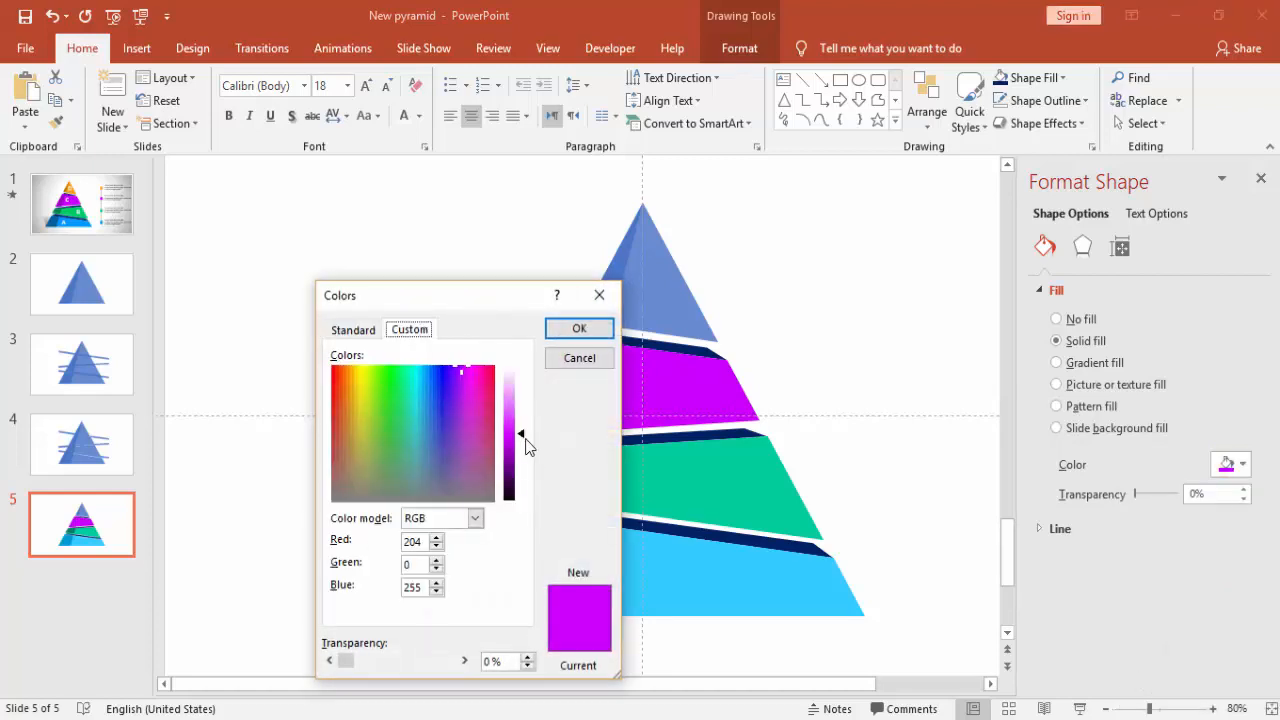
left_click_drag(521, 434, 521, 443)
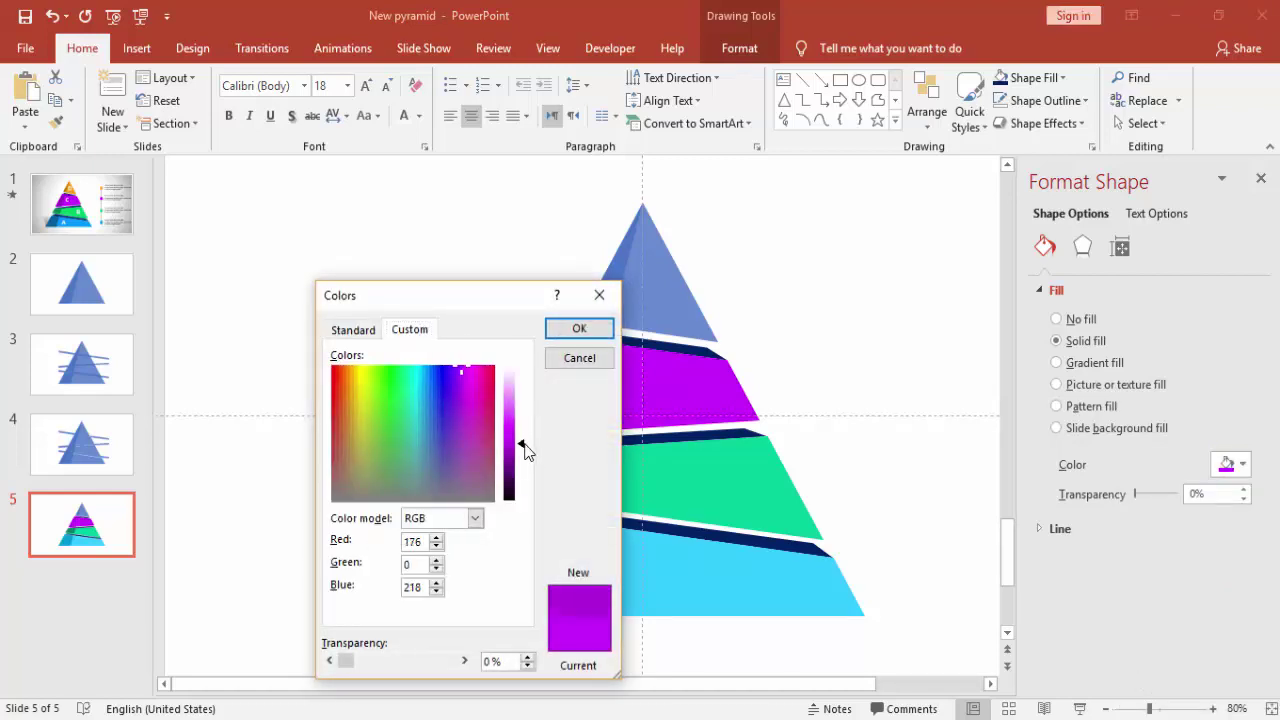
left_click(579, 328)
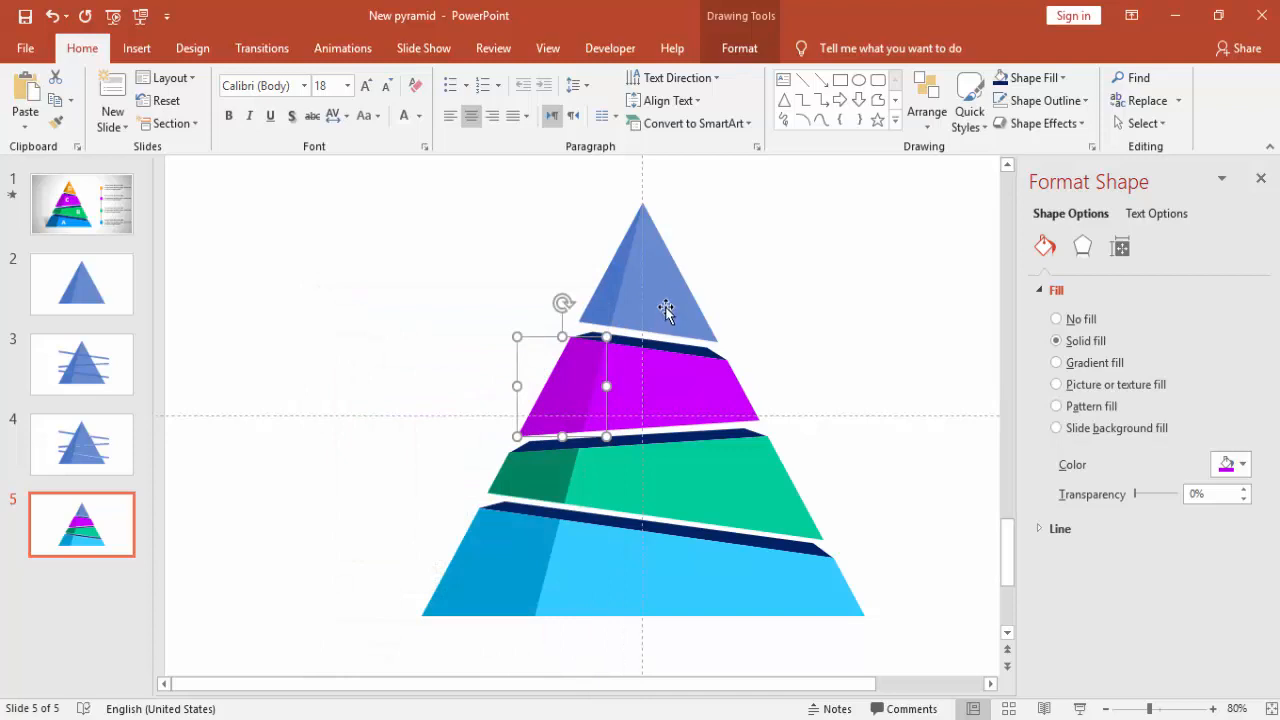
left_click(665, 307)
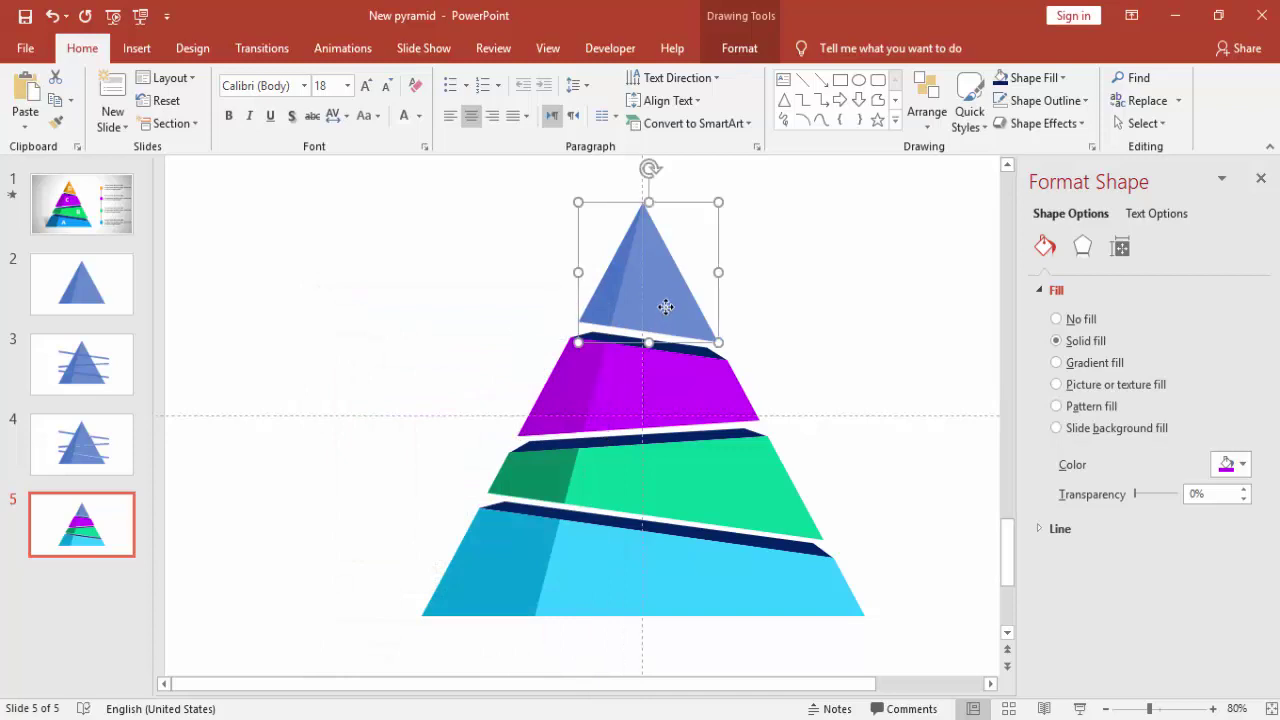
Step: Fill the top triangle with a standard orange from More Colors and remove its transparency
left_click(1243, 464)
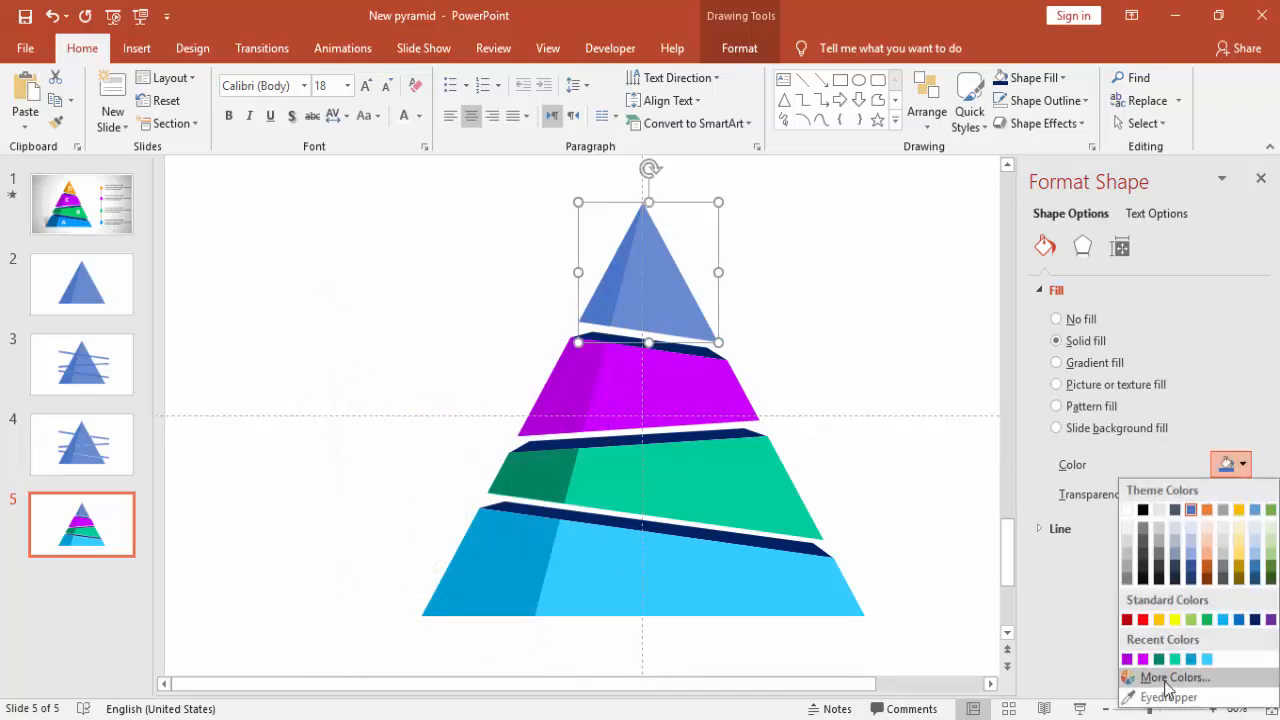
left_click(1168, 678)
left_click(352, 329)
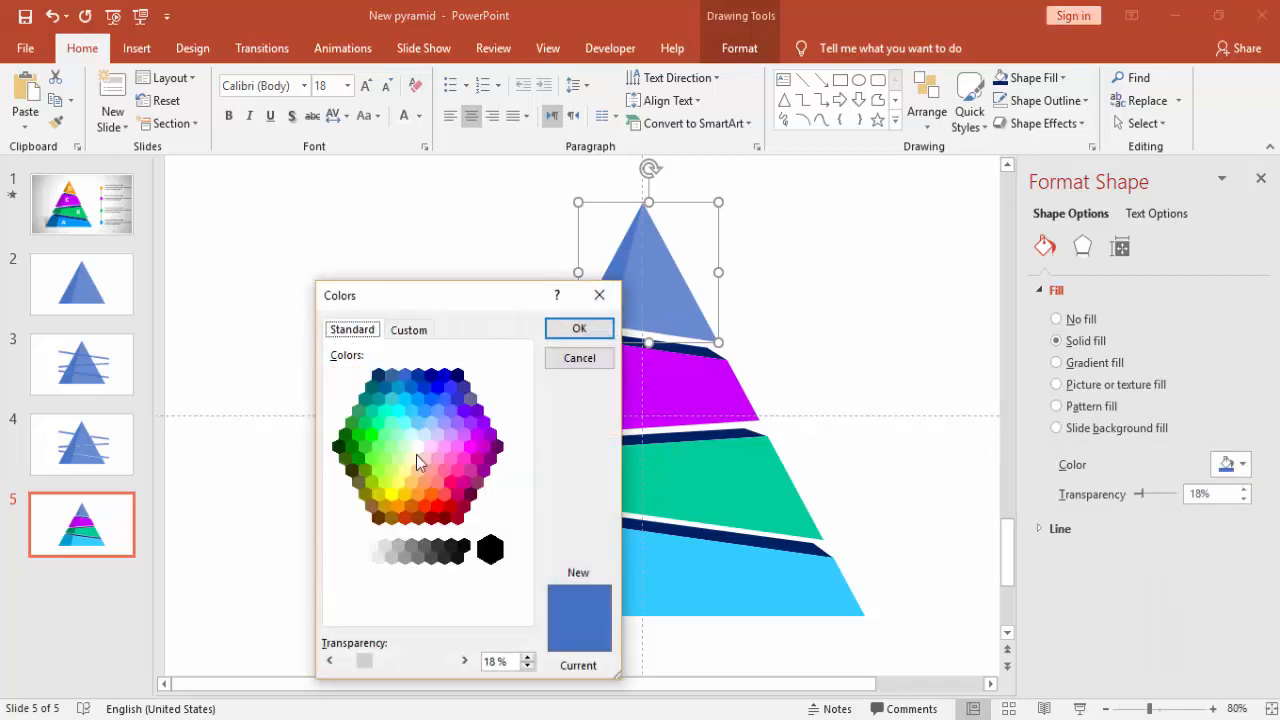
left_click(404, 514)
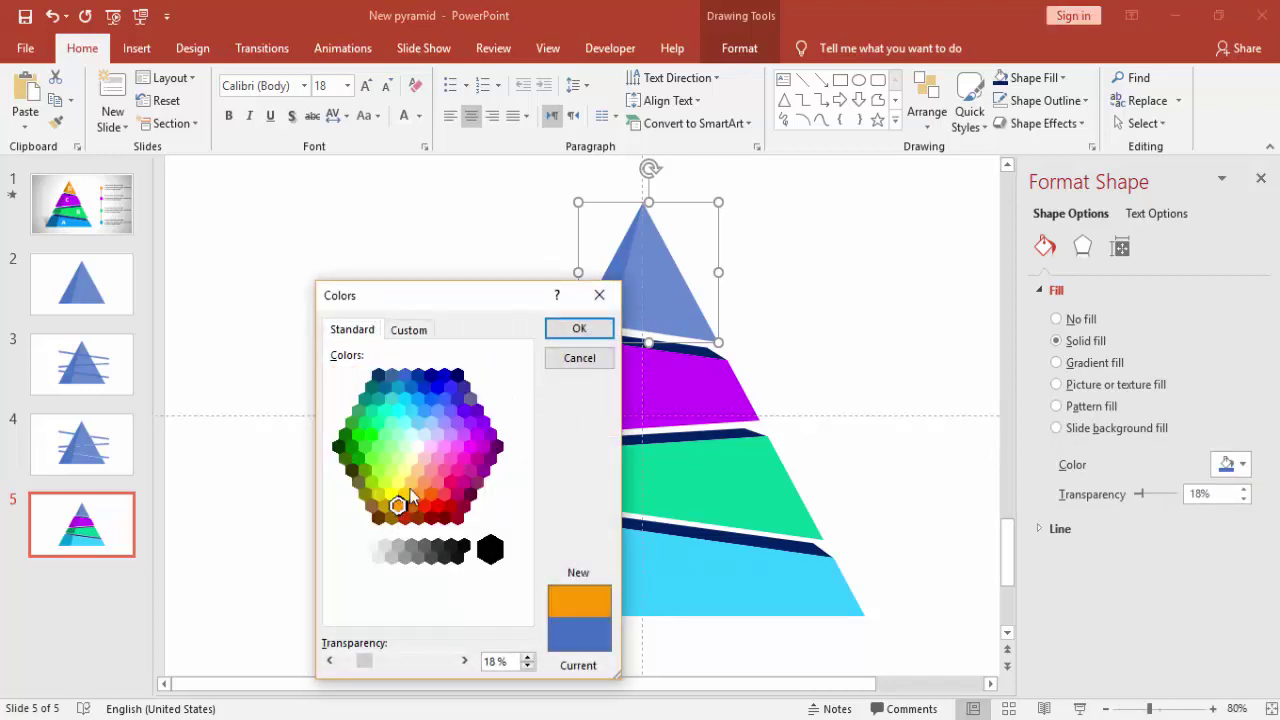
left_click(579, 328)
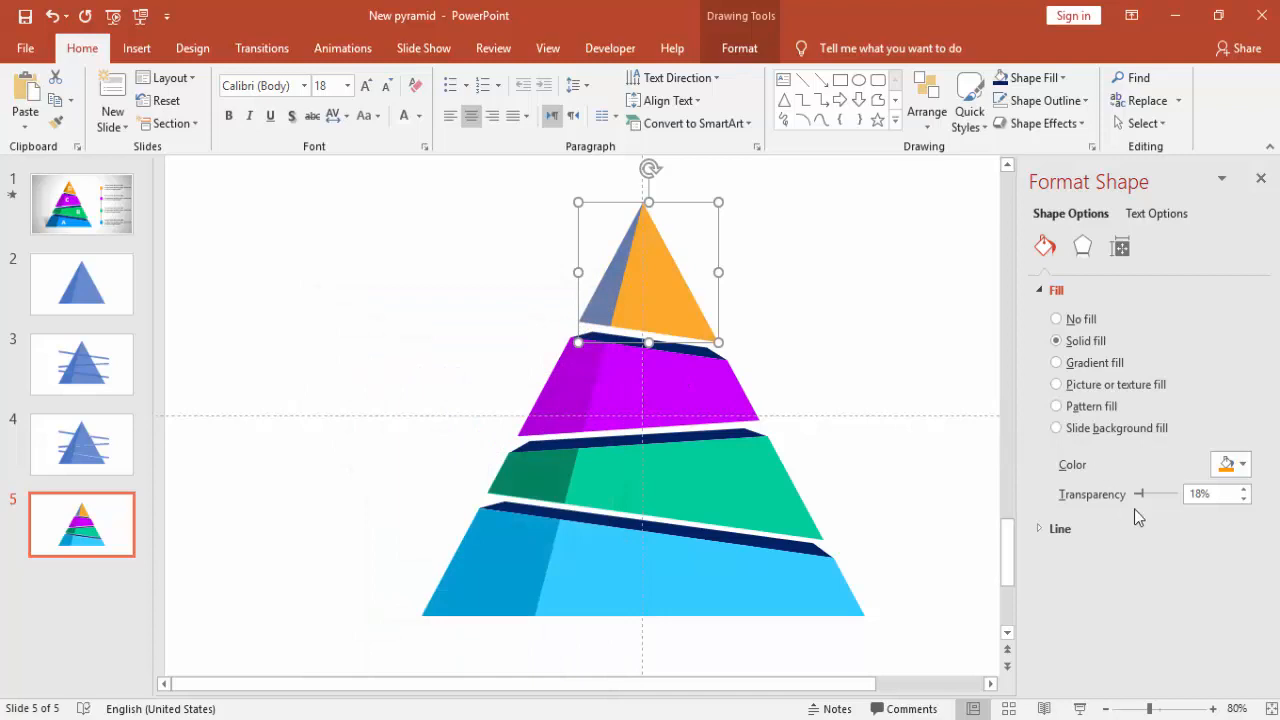
left_click_drag(1140, 494, 1126, 496)
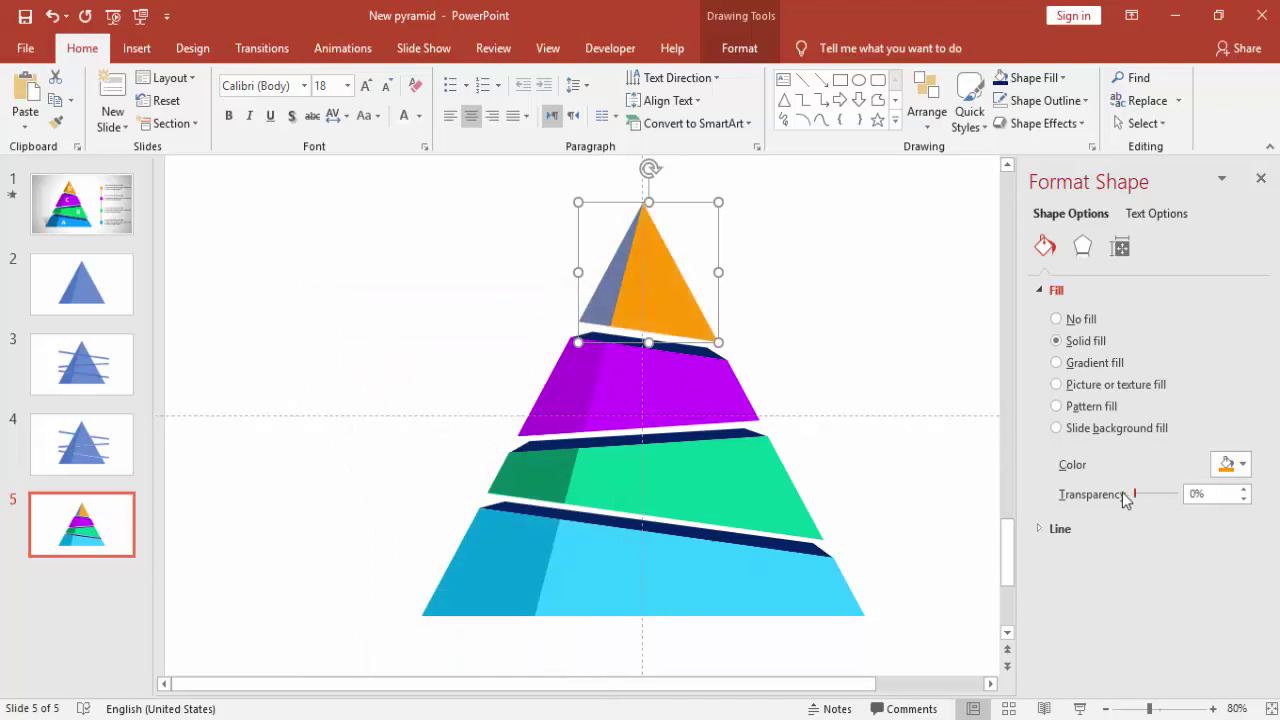
Step: Give the top tier's left face a deeper custom orange, RGB 242/144/0
left_click(597, 292)
left_click(1242, 464)
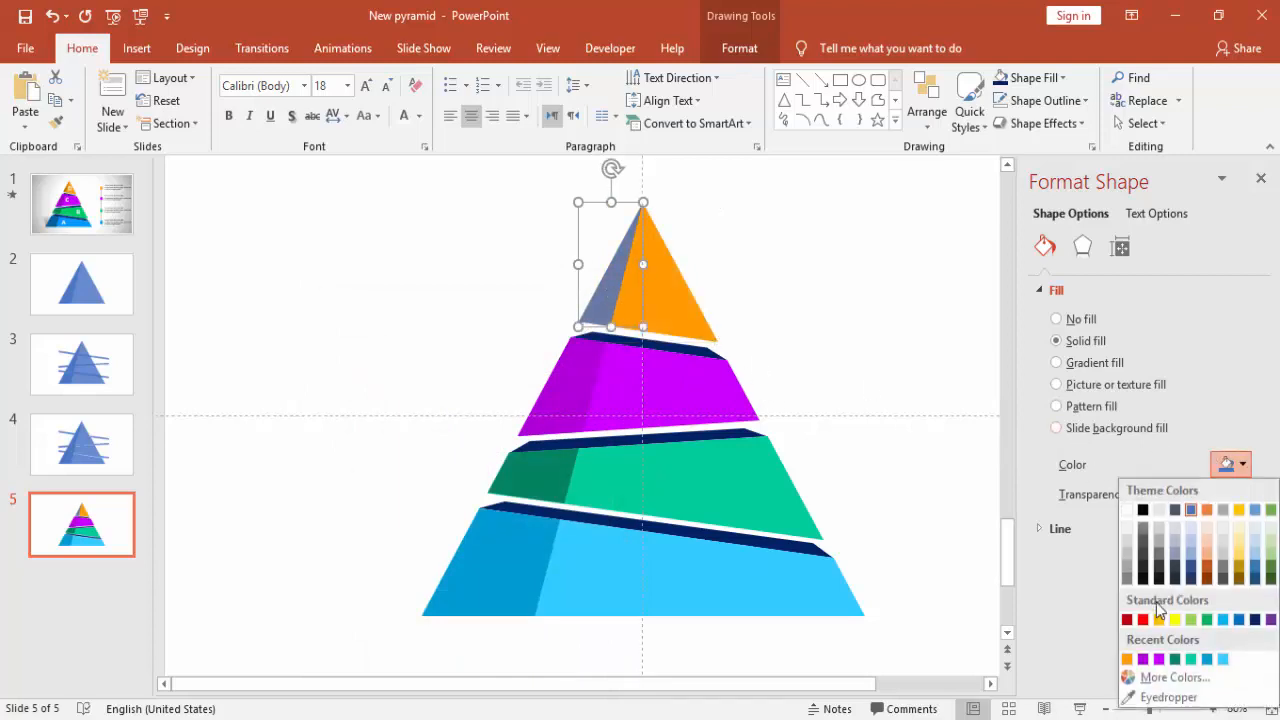
left_click(1143, 657)
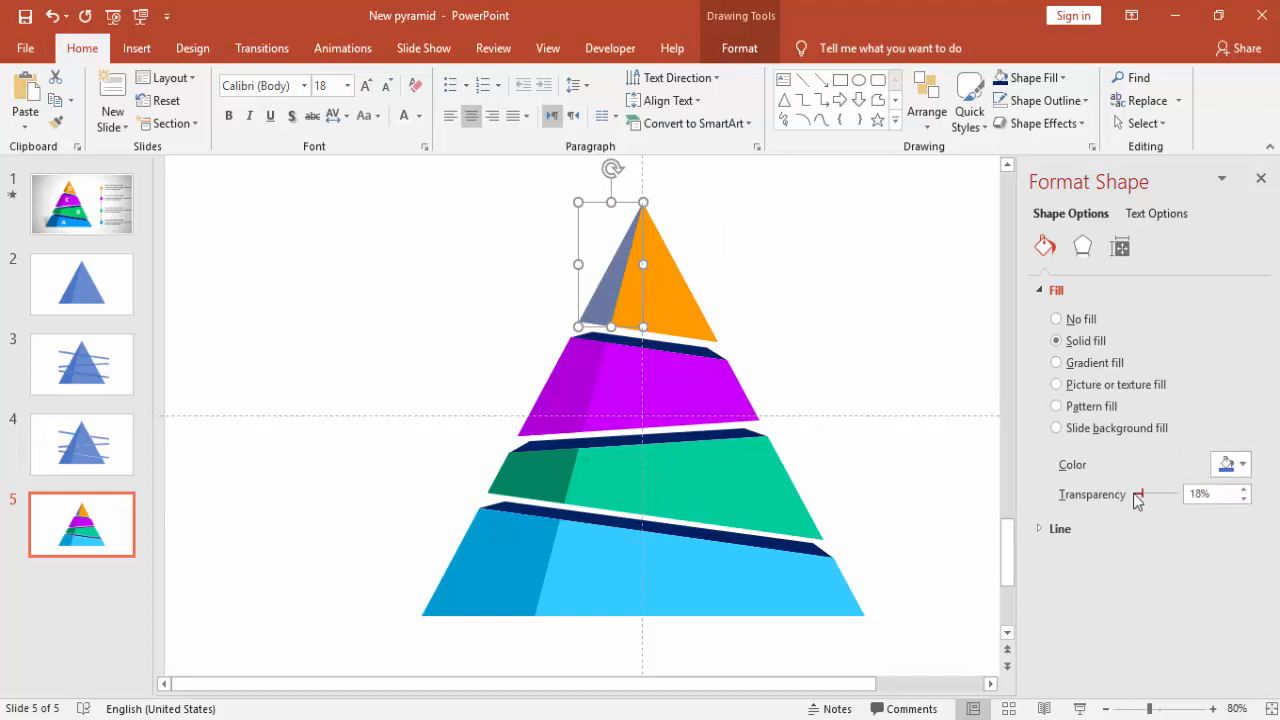
left_click(1242, 464)
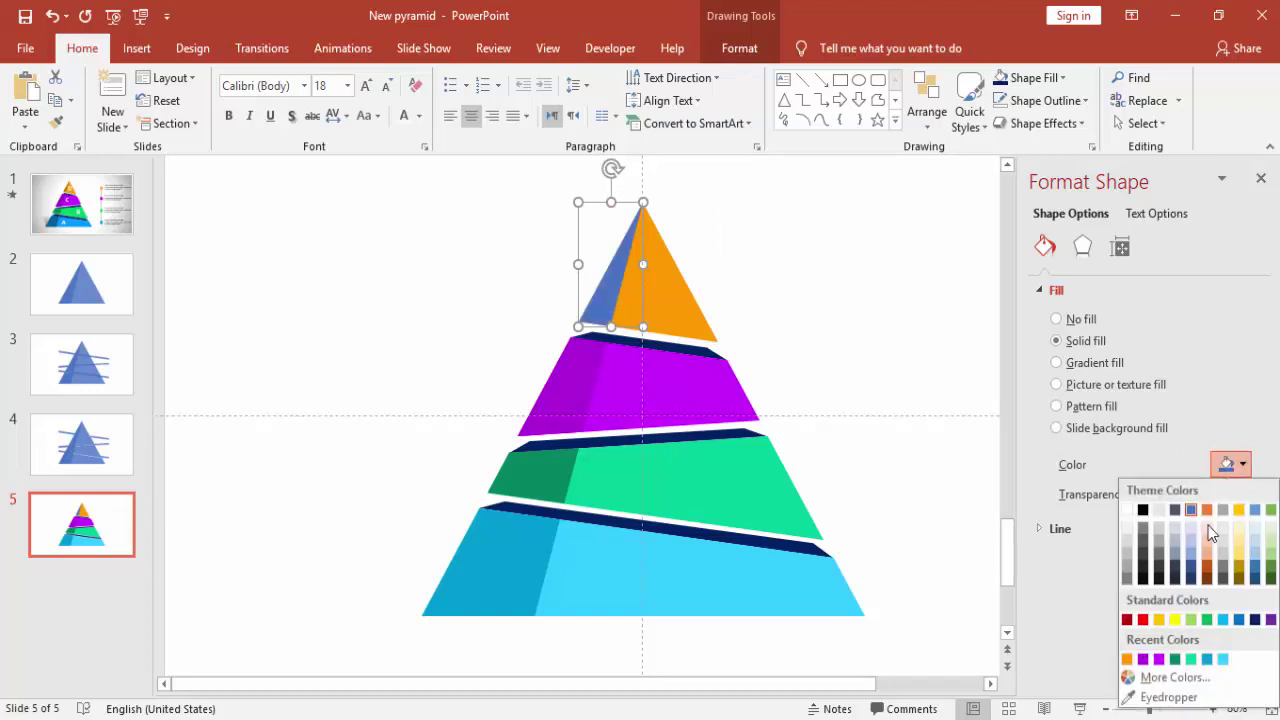
left_click(1128, 658)
left_click(1242, 464)
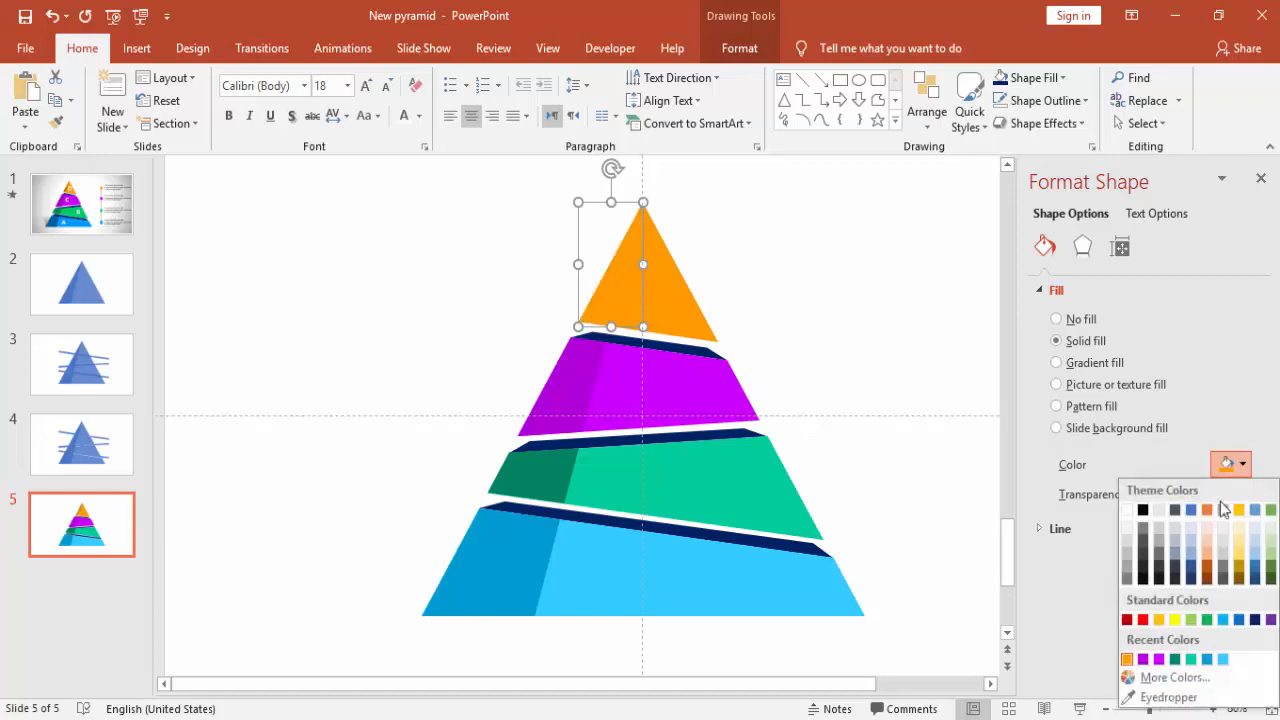
left_click(1165, 677)
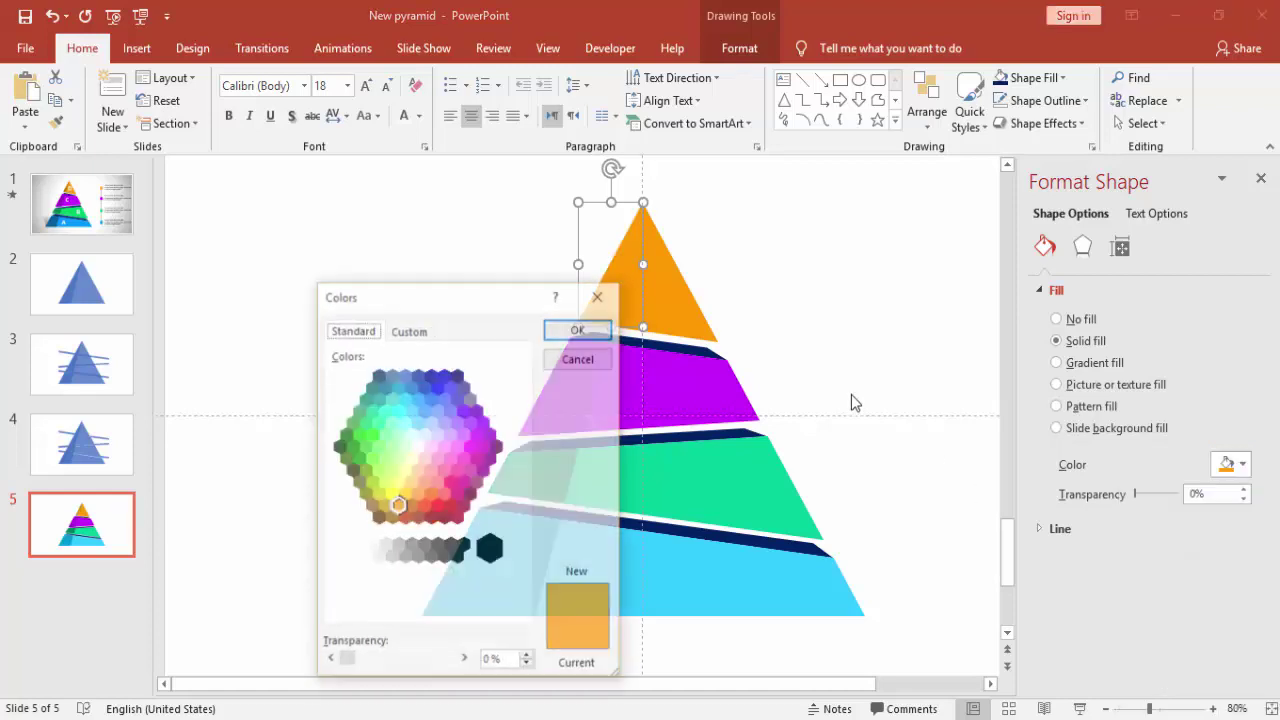
left_click(410, 330)
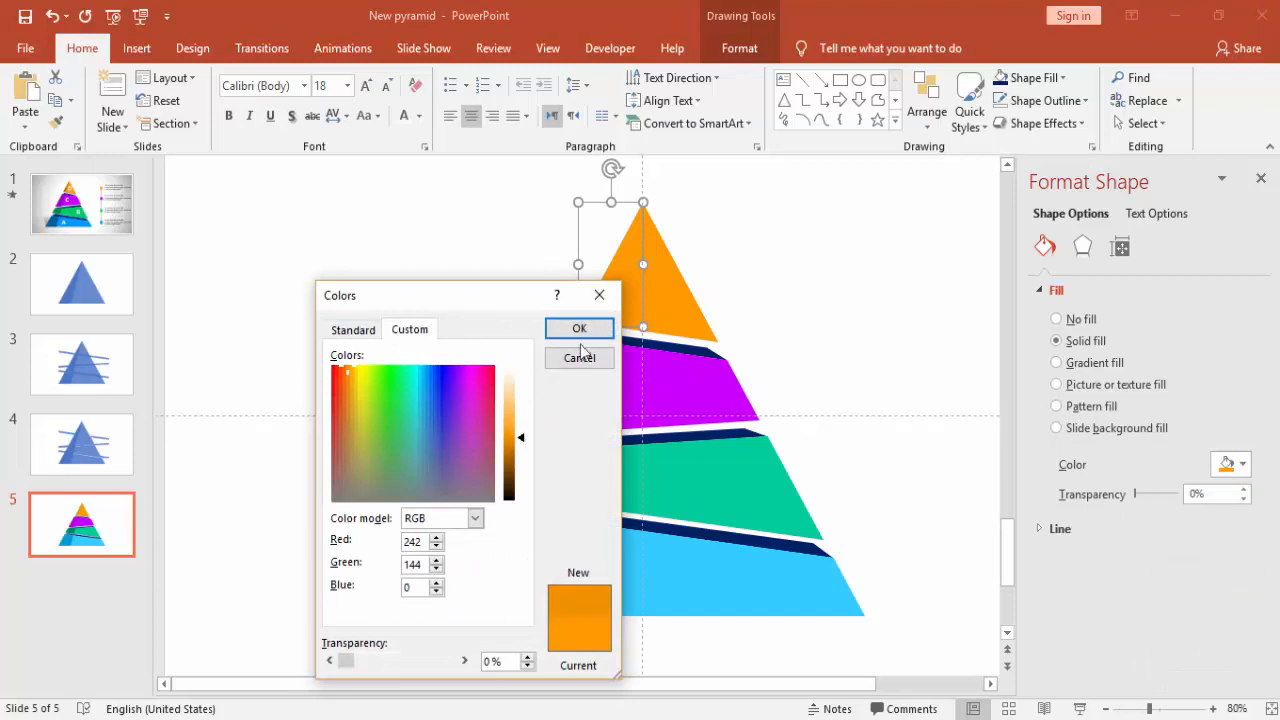
left_click(579, 329)
Step: Shade the green tier's left face via the Custom colour luminance slider, then deselect
left_click(560, 478)
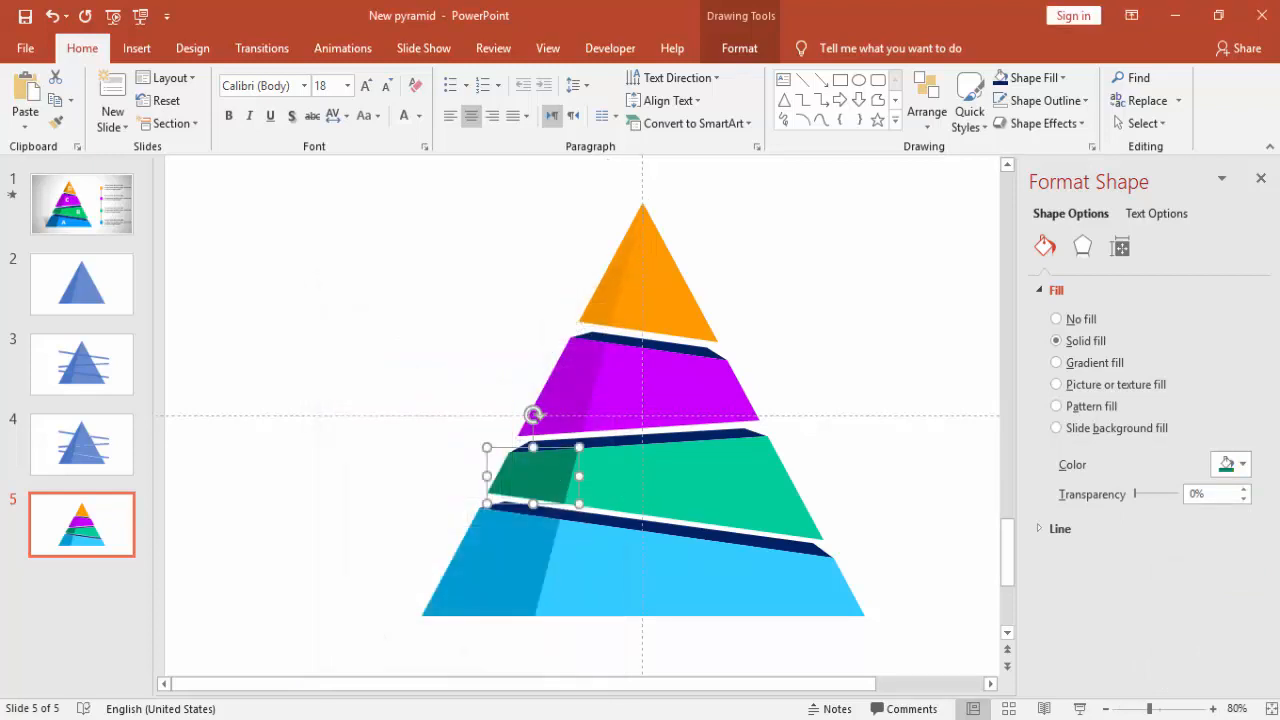
left_click(1242, 464)
left_click(1187, 681)
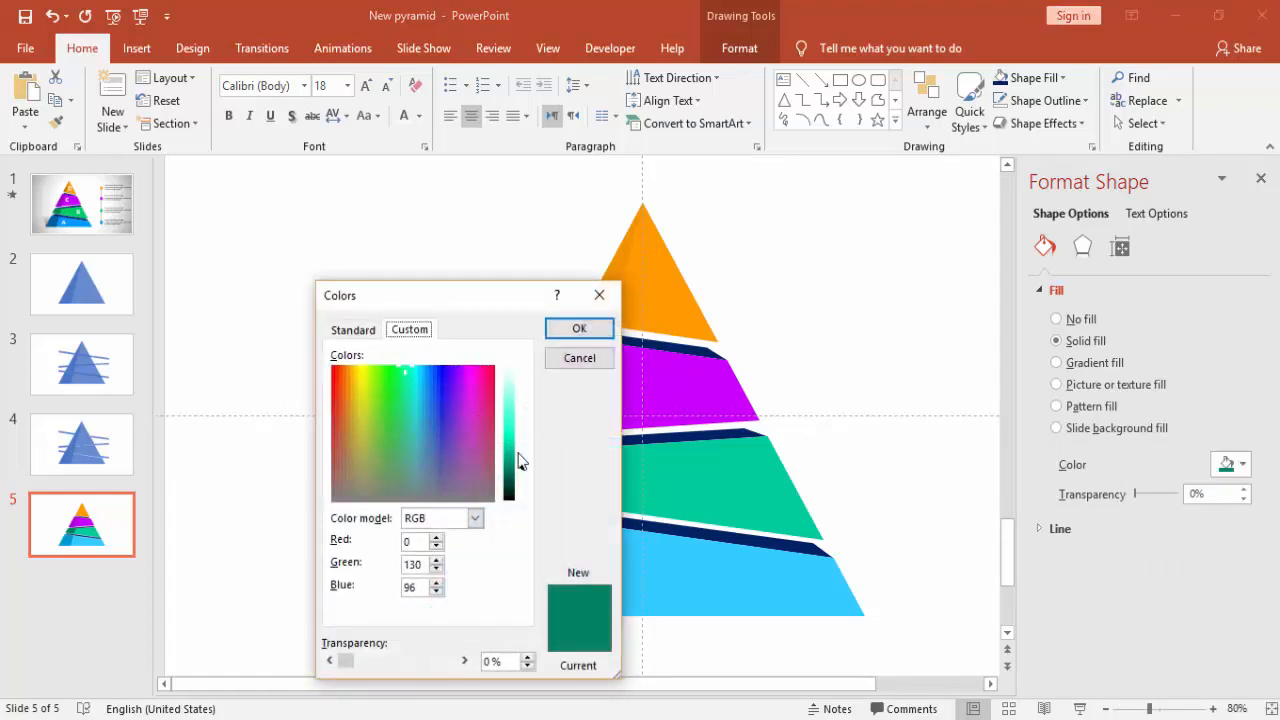
left_click_drag(521, 468, 521, 458)
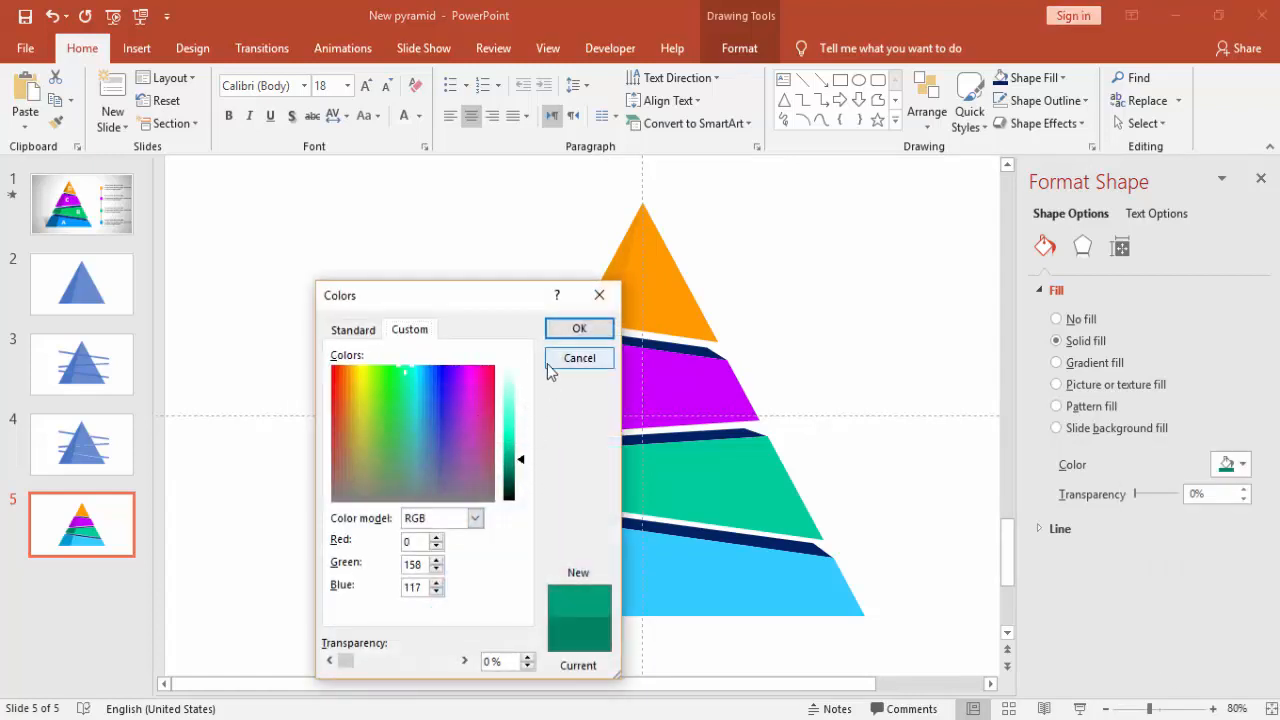
left_click(579, 328)
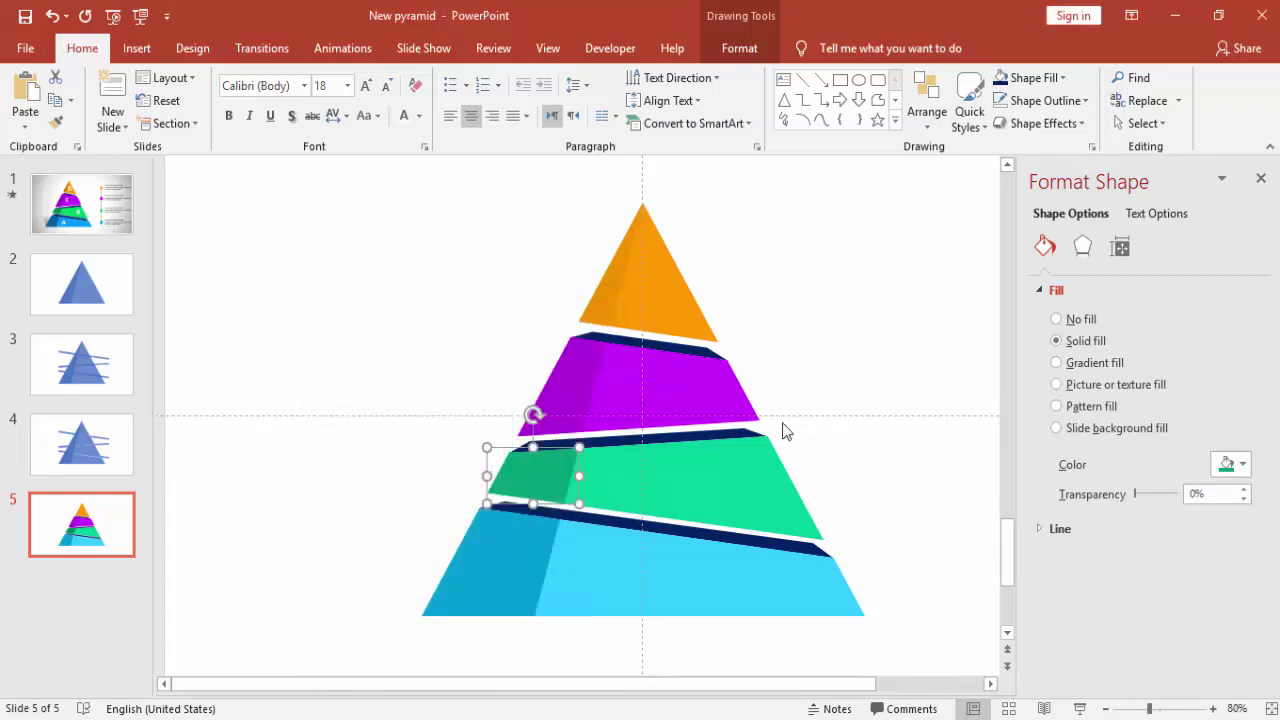
left_click(845, 365)
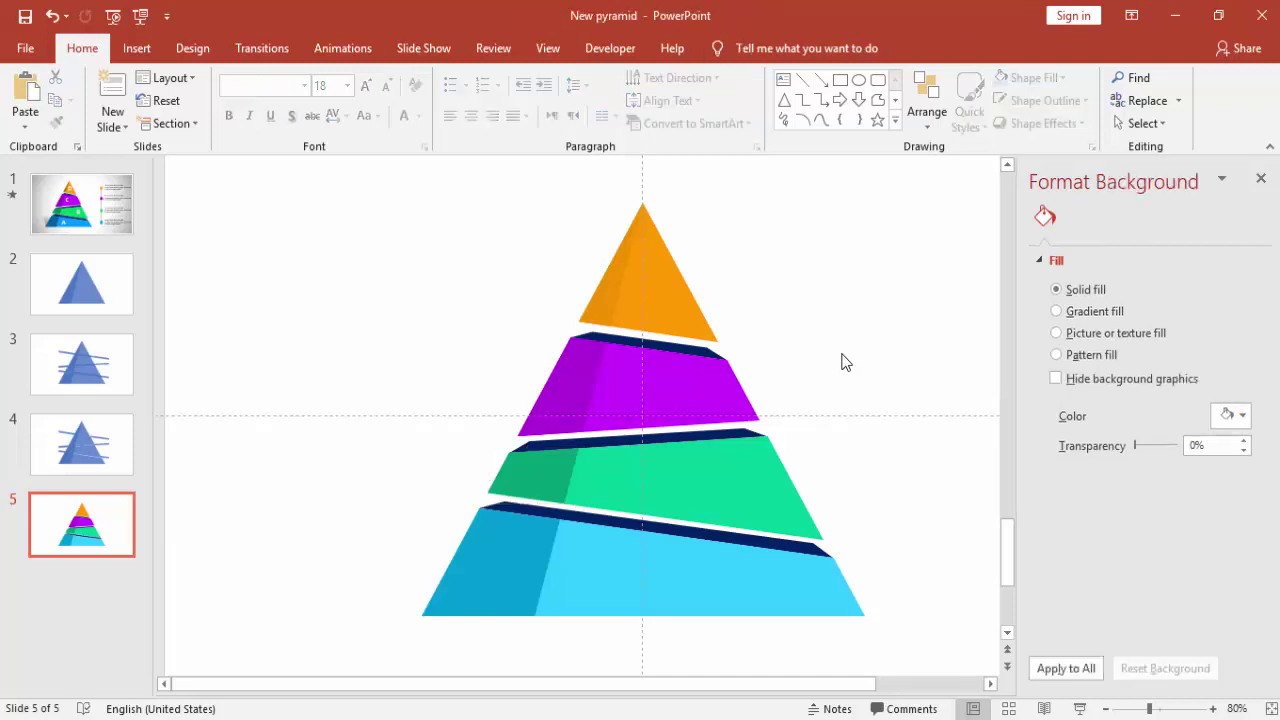
Step: Apply a radial grey gradient background with a stop at 78% and drag the whole pyramid left
left_click(1107, 710)
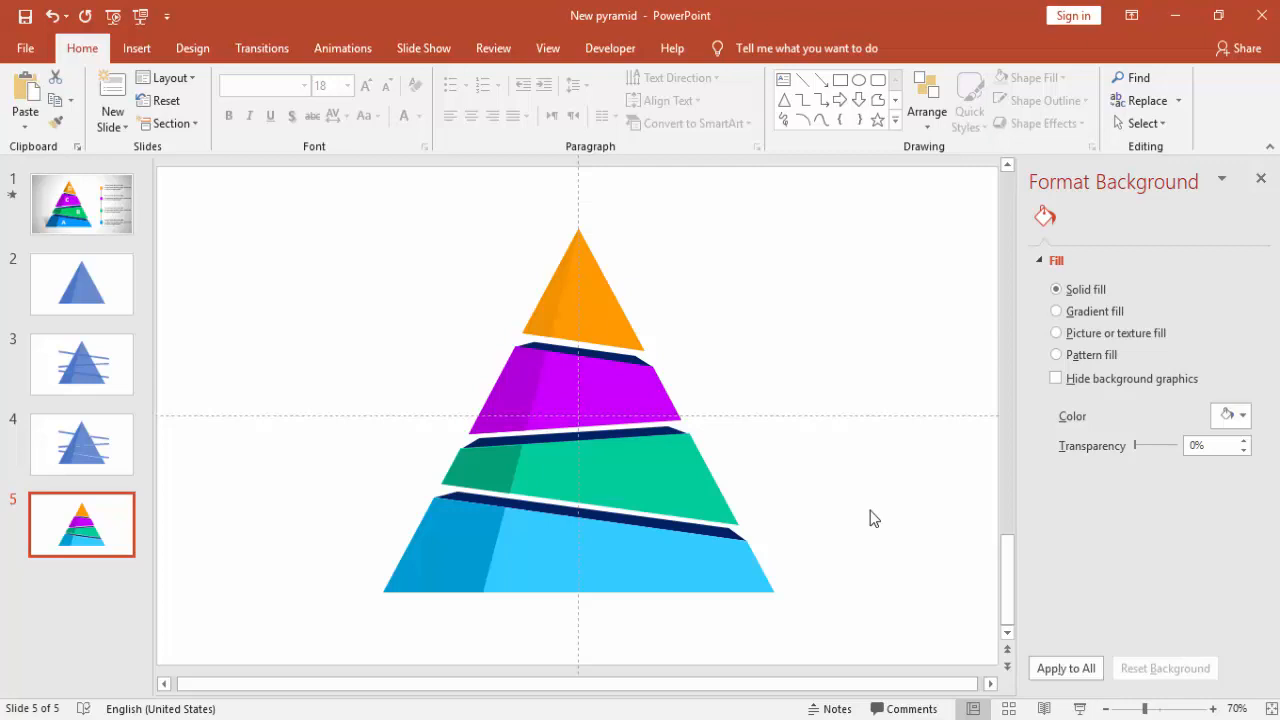
left_click(1057, 311)
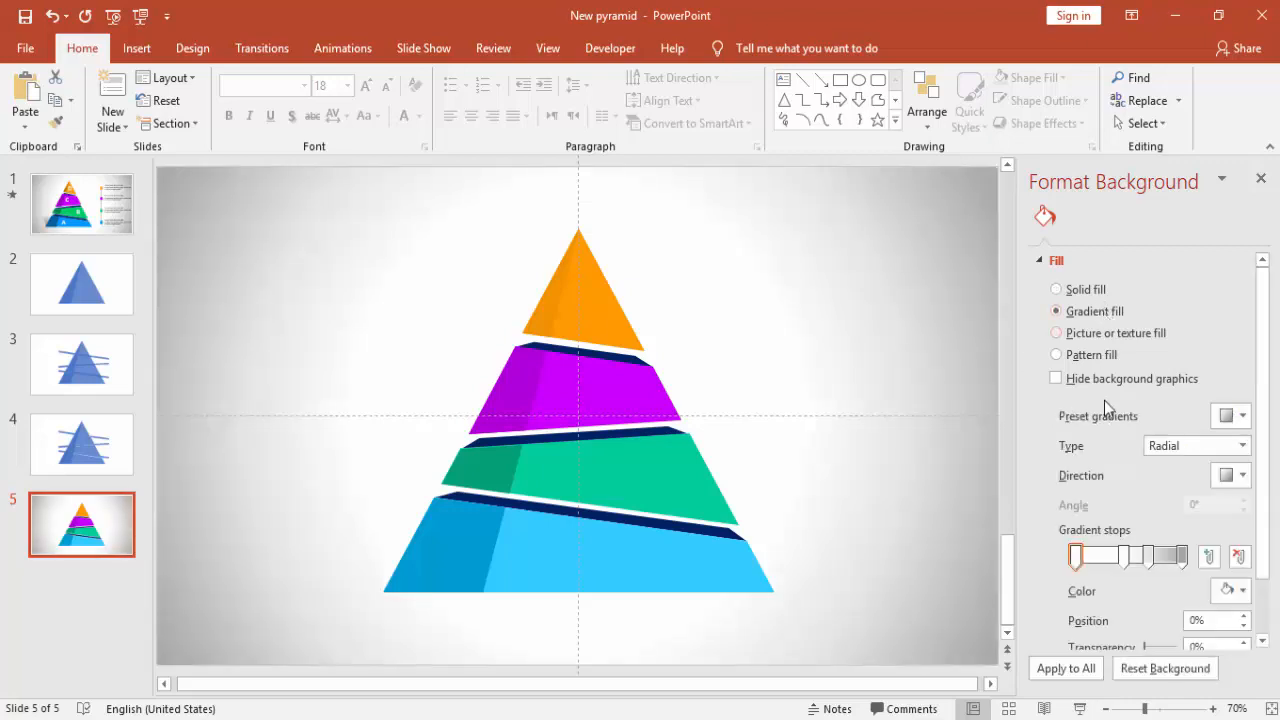
left_click(1115, 557)
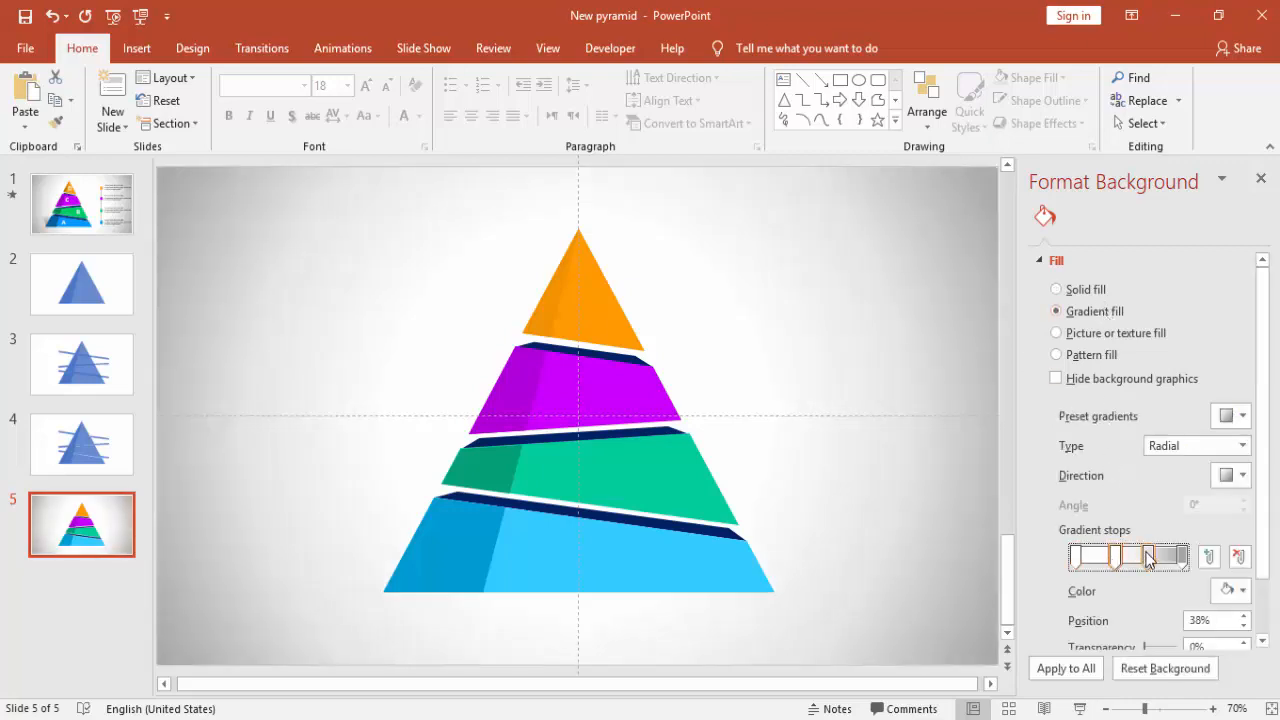
left_click_drag(1147, 557, 1158, 557)
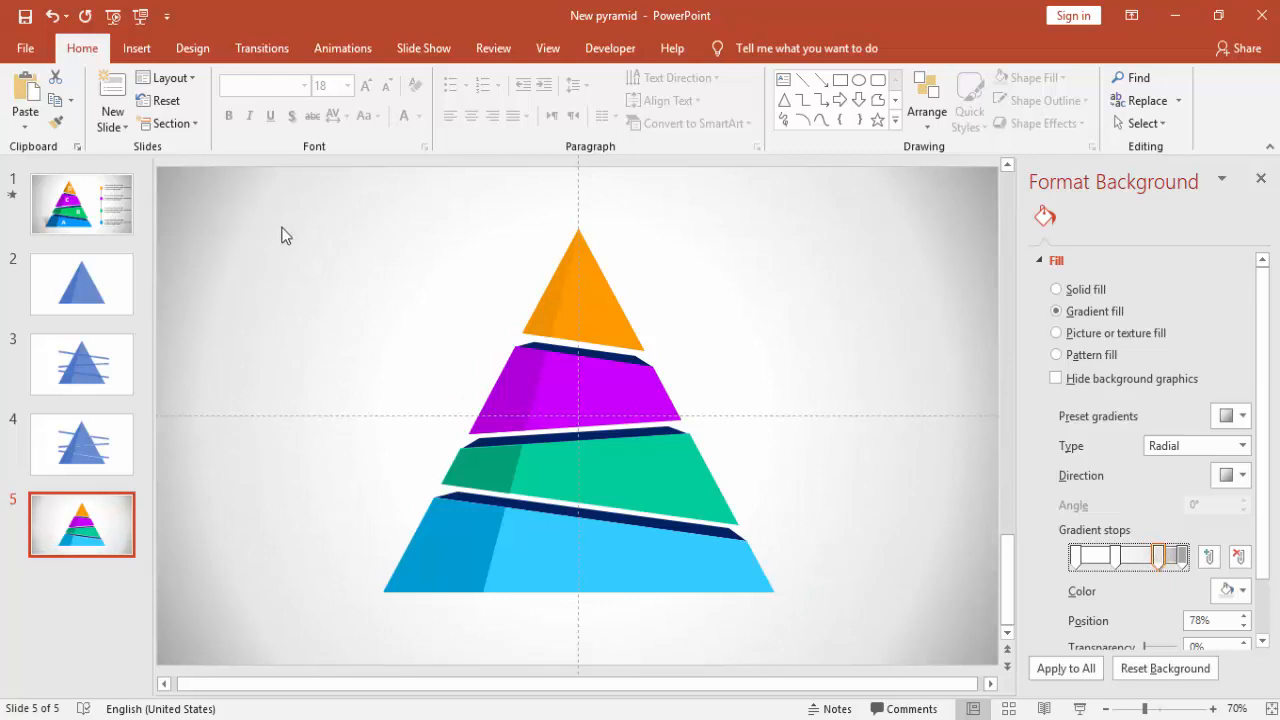
left_click_drag(310, 202, 904, 684)
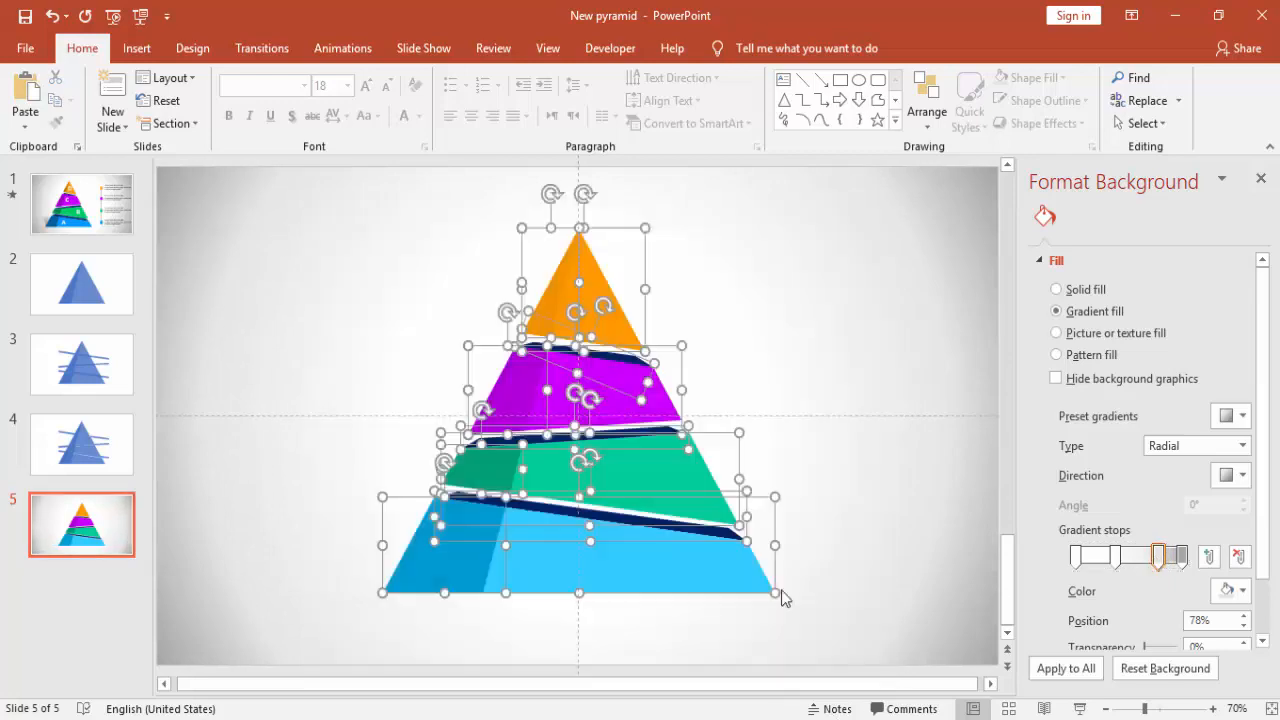
mouse_move(613, 404)
left_mouse_down()
mouse_move(462, 408)
mouse_move(477, 406)
left_mouse_up()
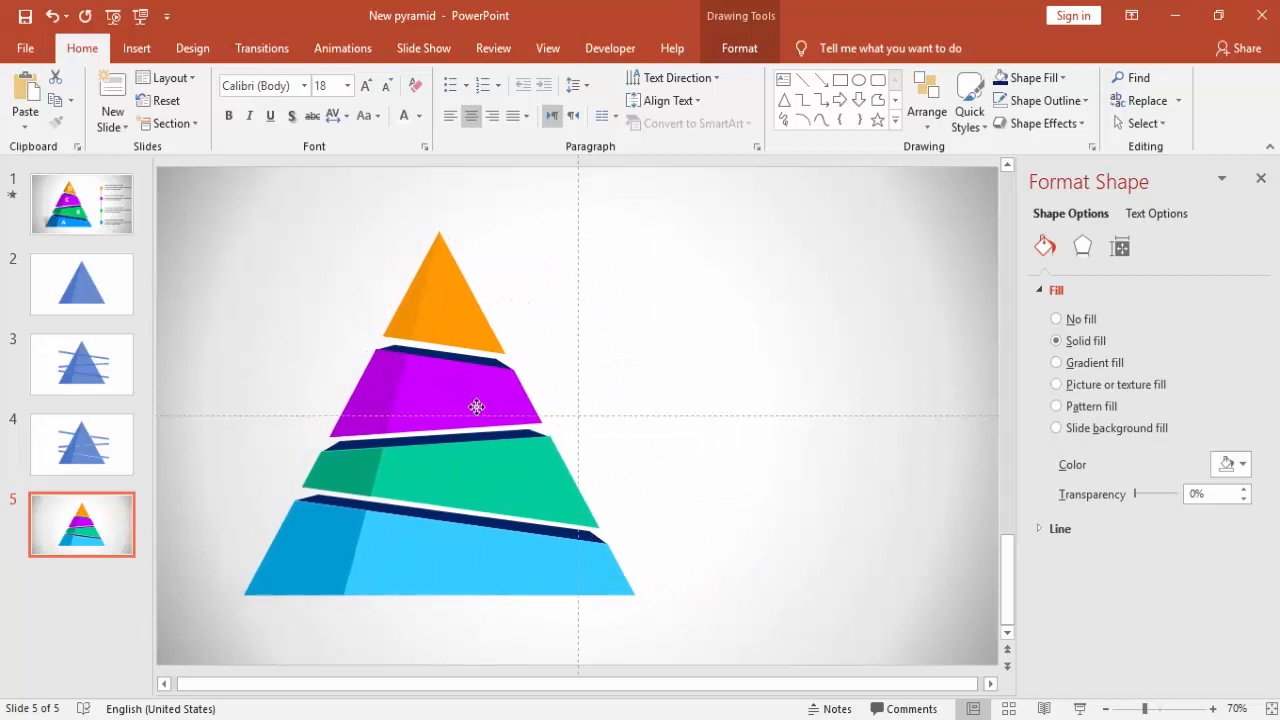
Step: Add a bold white 60 pt text box 'A' and place it on the bottom blue tier
left_click(722, 523)
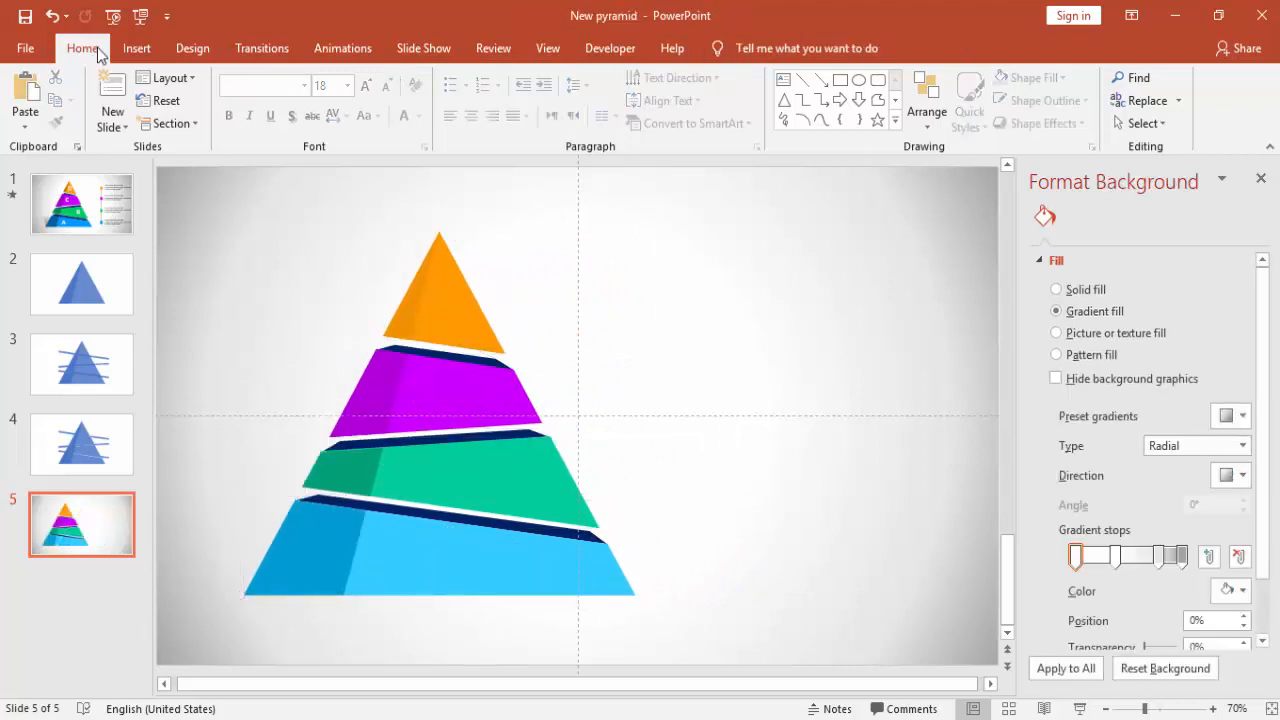
left_click(134, 48)
left_click(762, 100)
left_click(745, 505)
type("A")
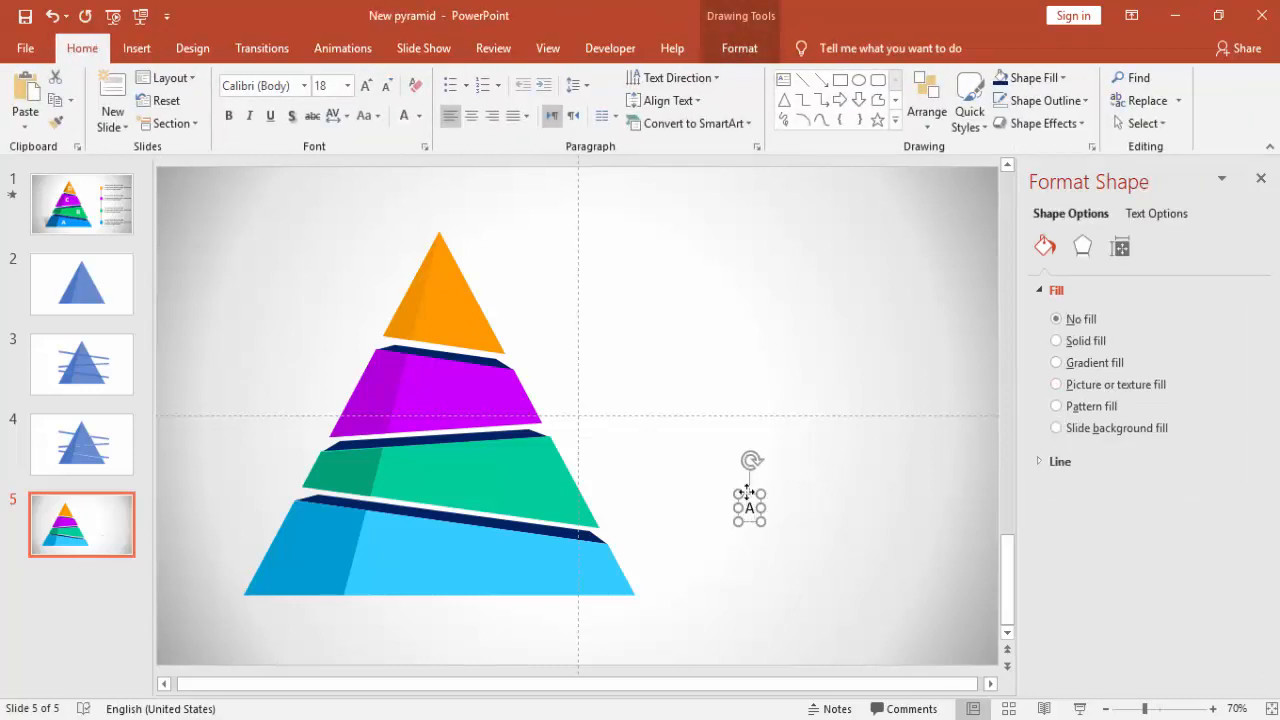
left_click(367, 85)
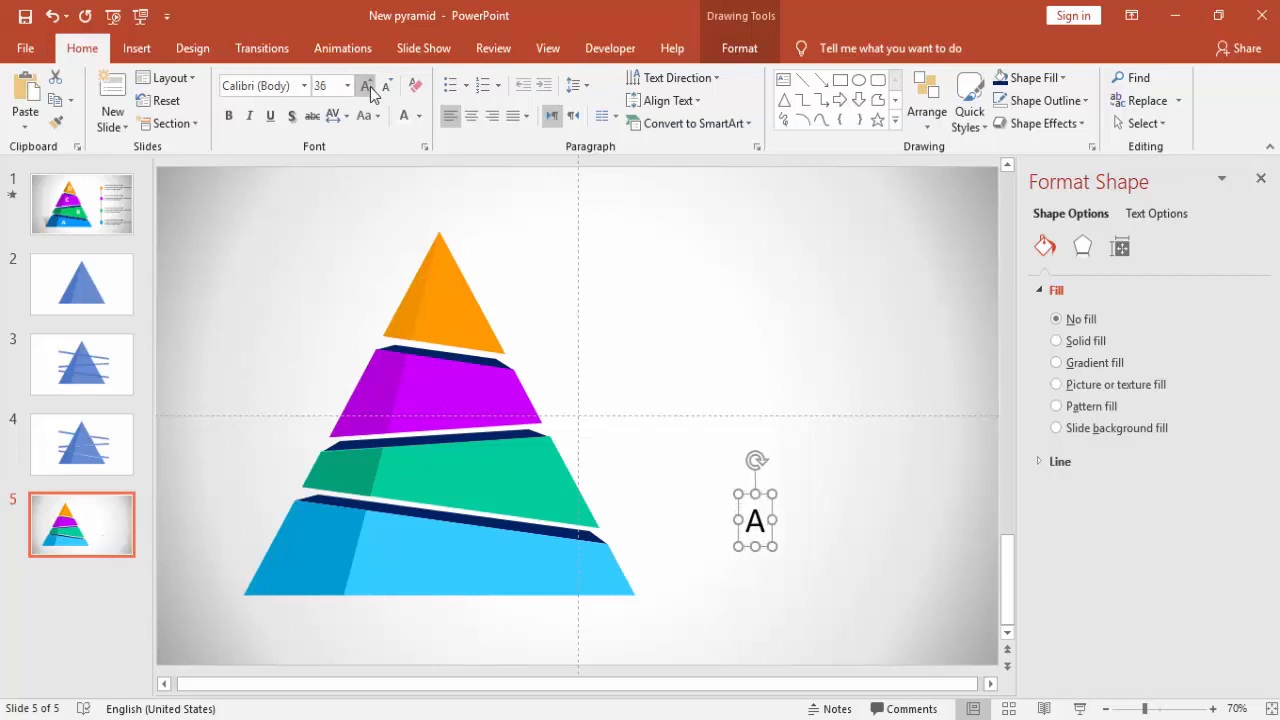
left_click(371, 87)
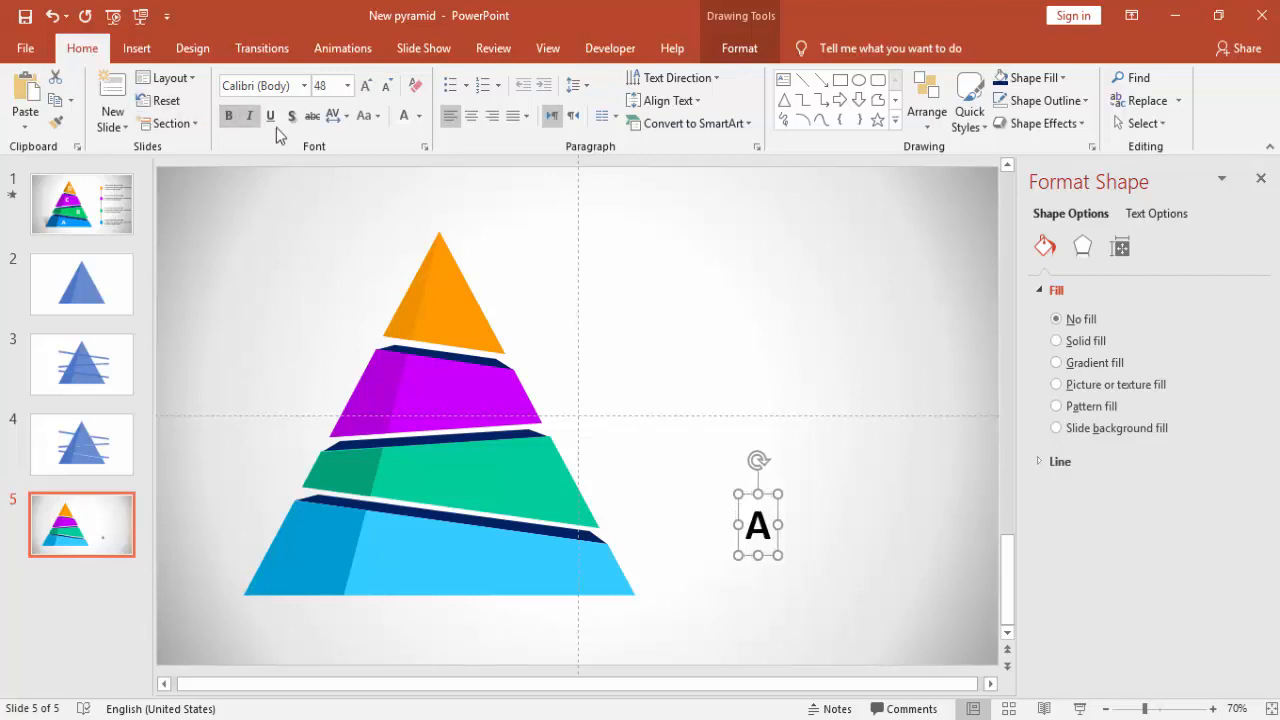
key("BackSpace")
left_click_drag(765, 515, 408, 548)
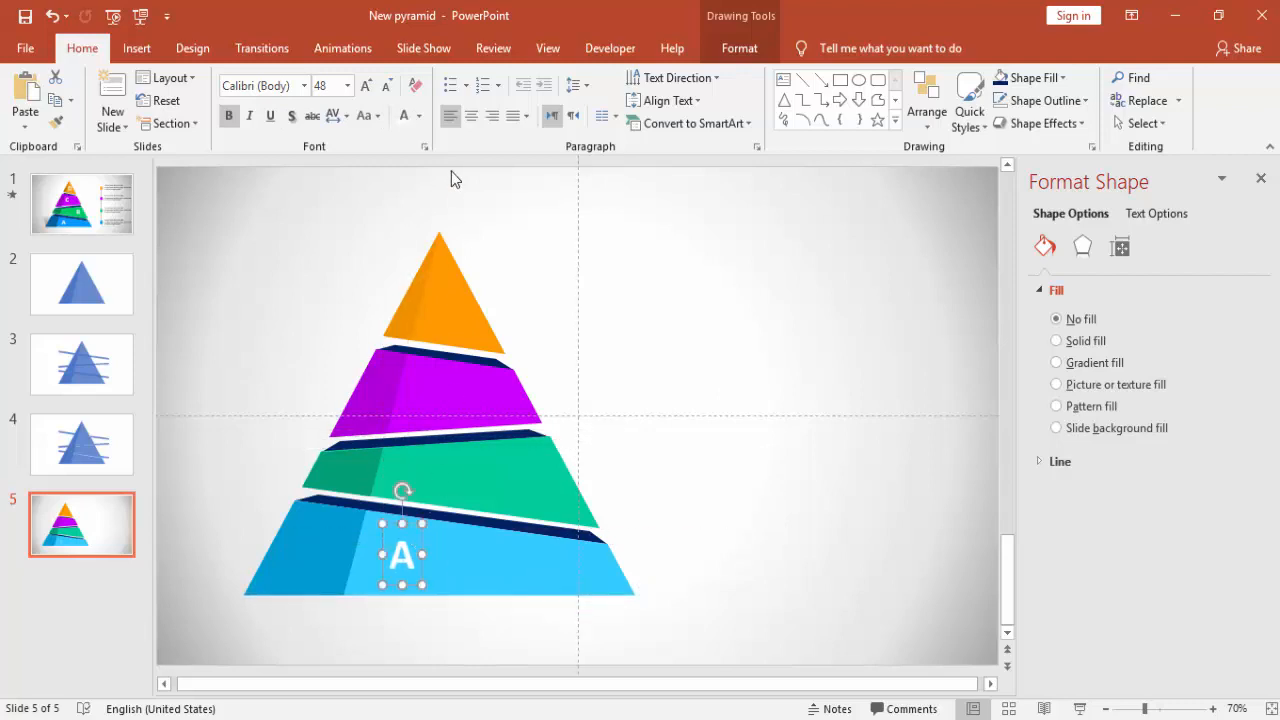
left_click(366, 87)
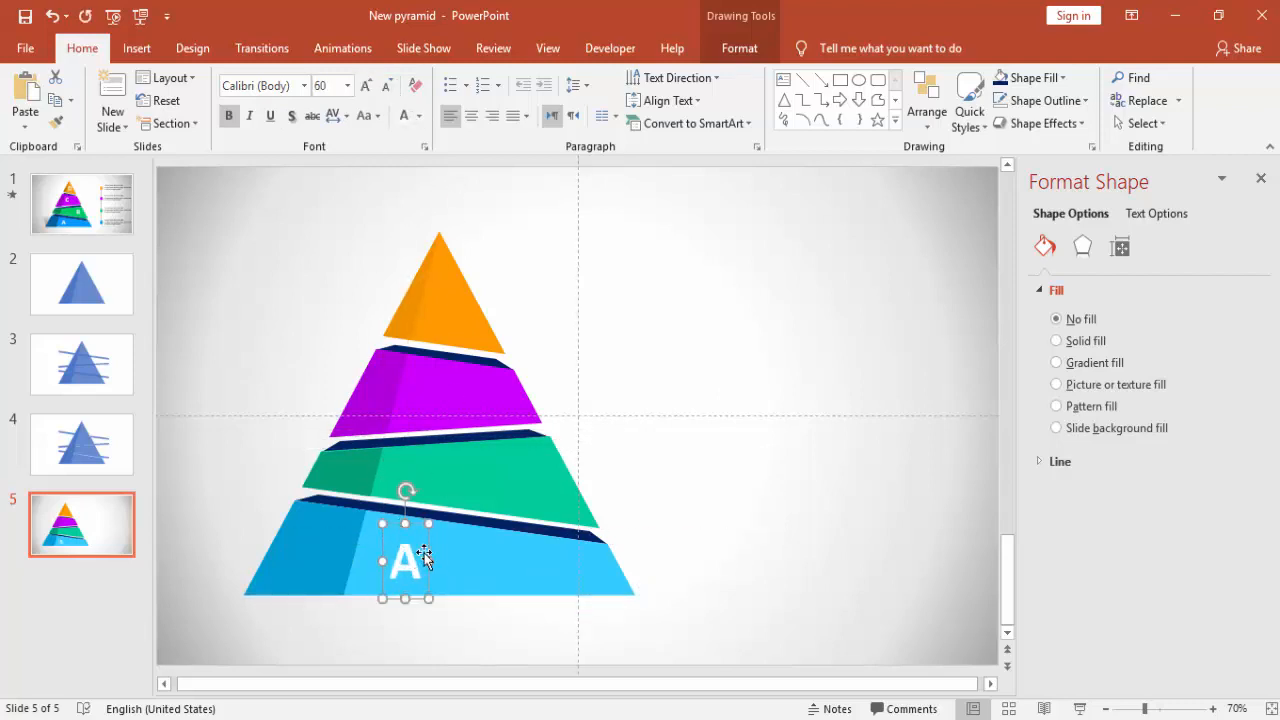
left_click_drag(423, 553, 416, 549)
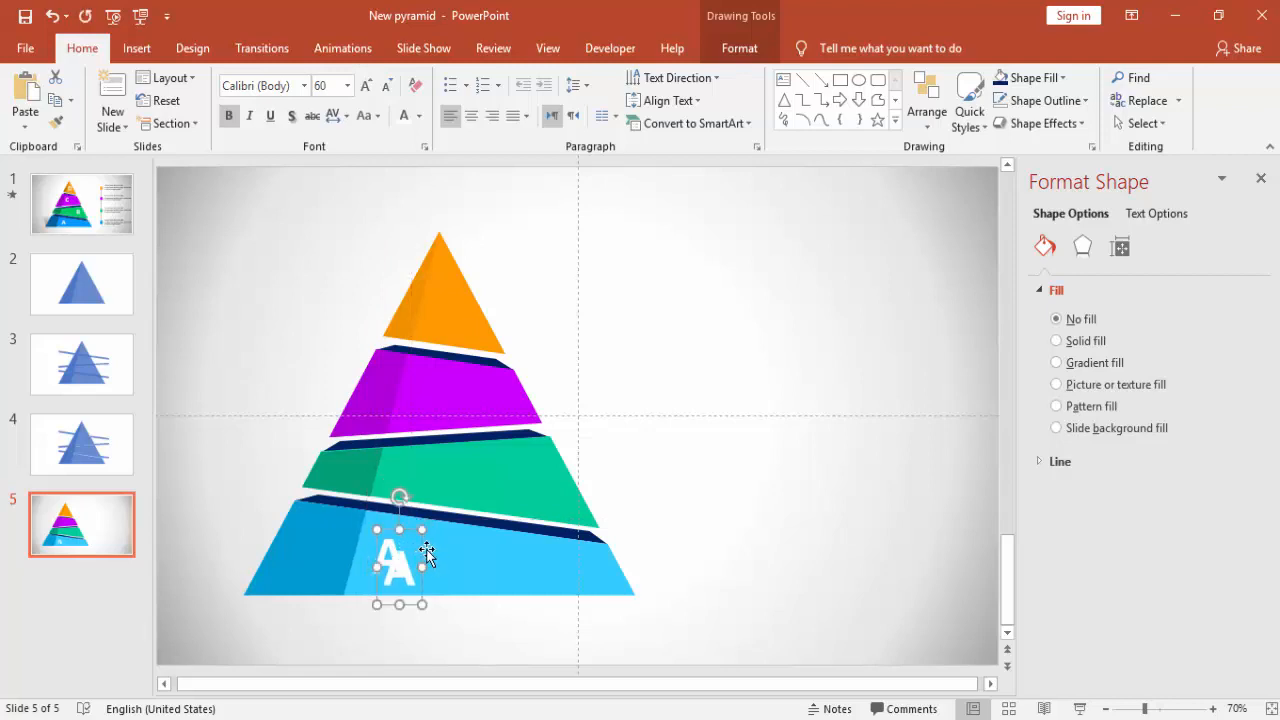
Step: Copy the label up the tiers and retype them as B, C and D to the apex
left_click_drag(437, 541, 555, 455)
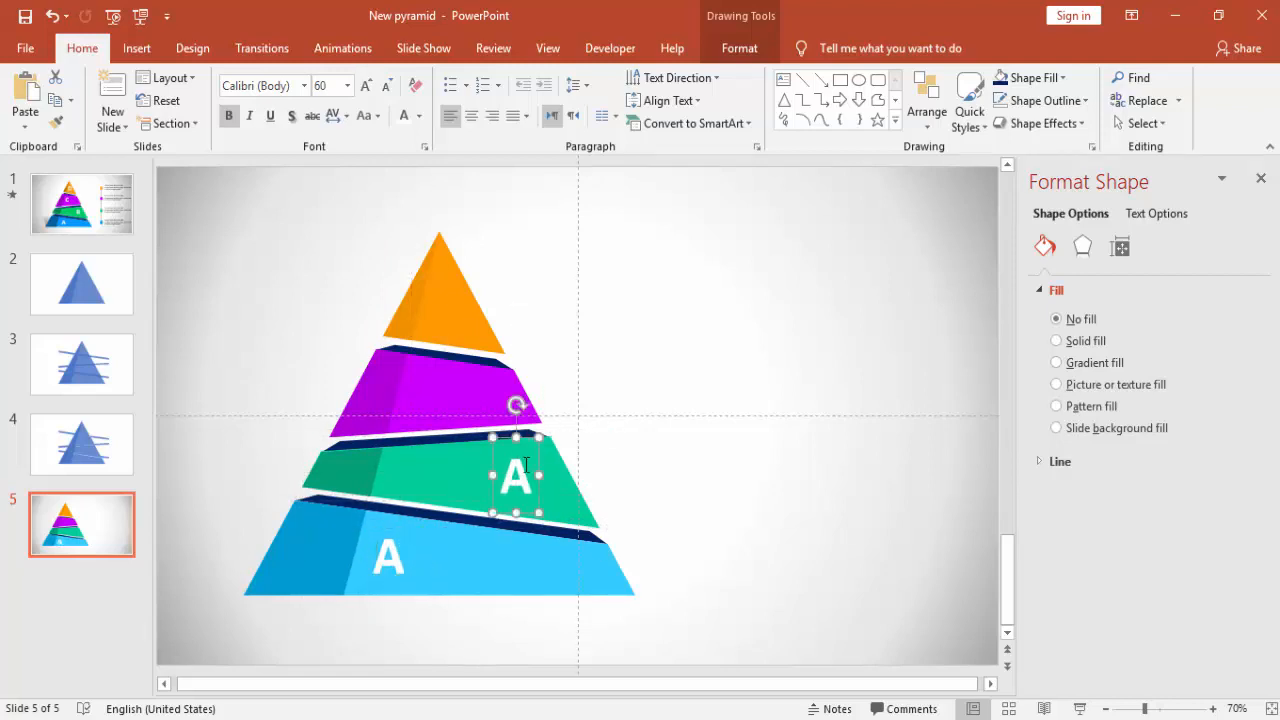
key("BackSpace")
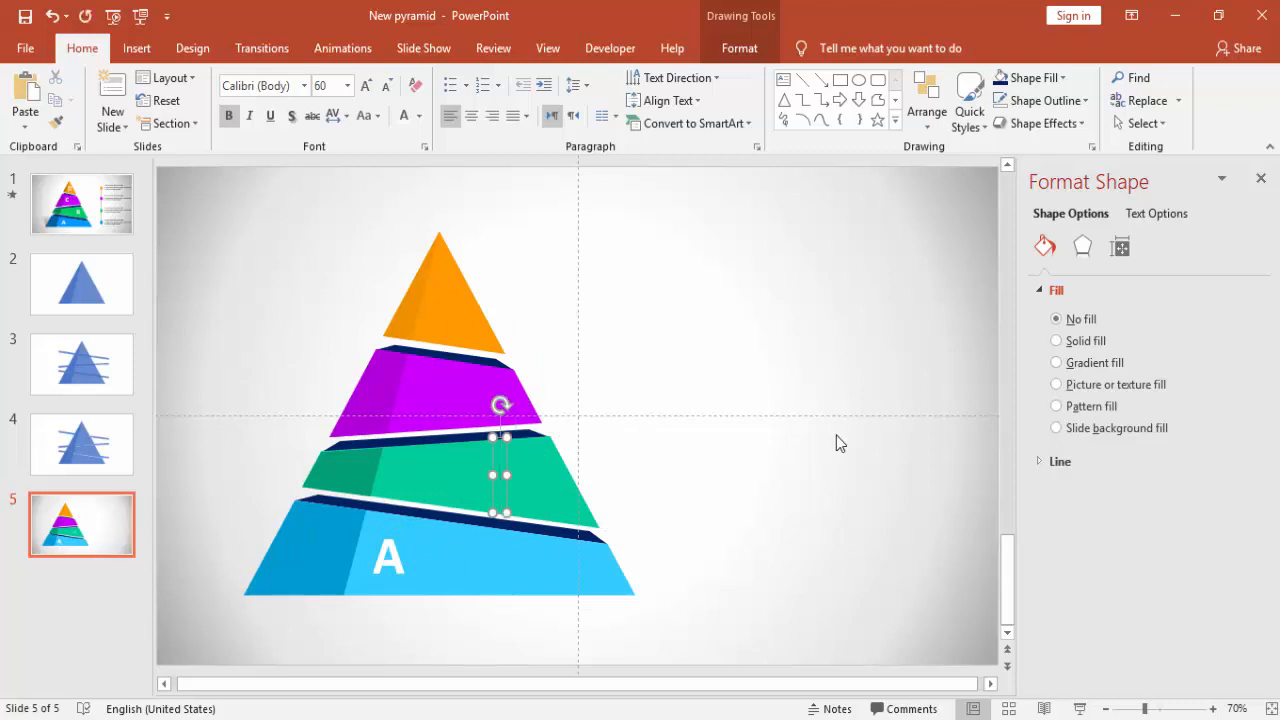
type("B")
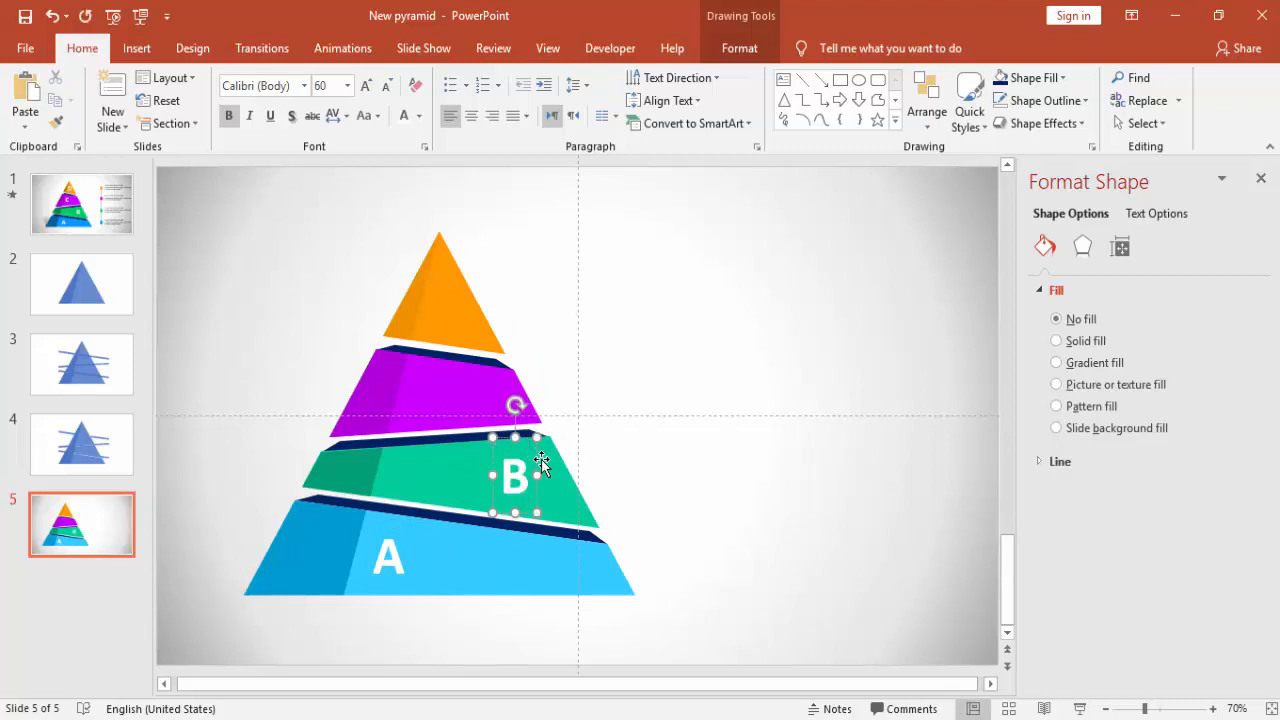
key("ctrl+d")
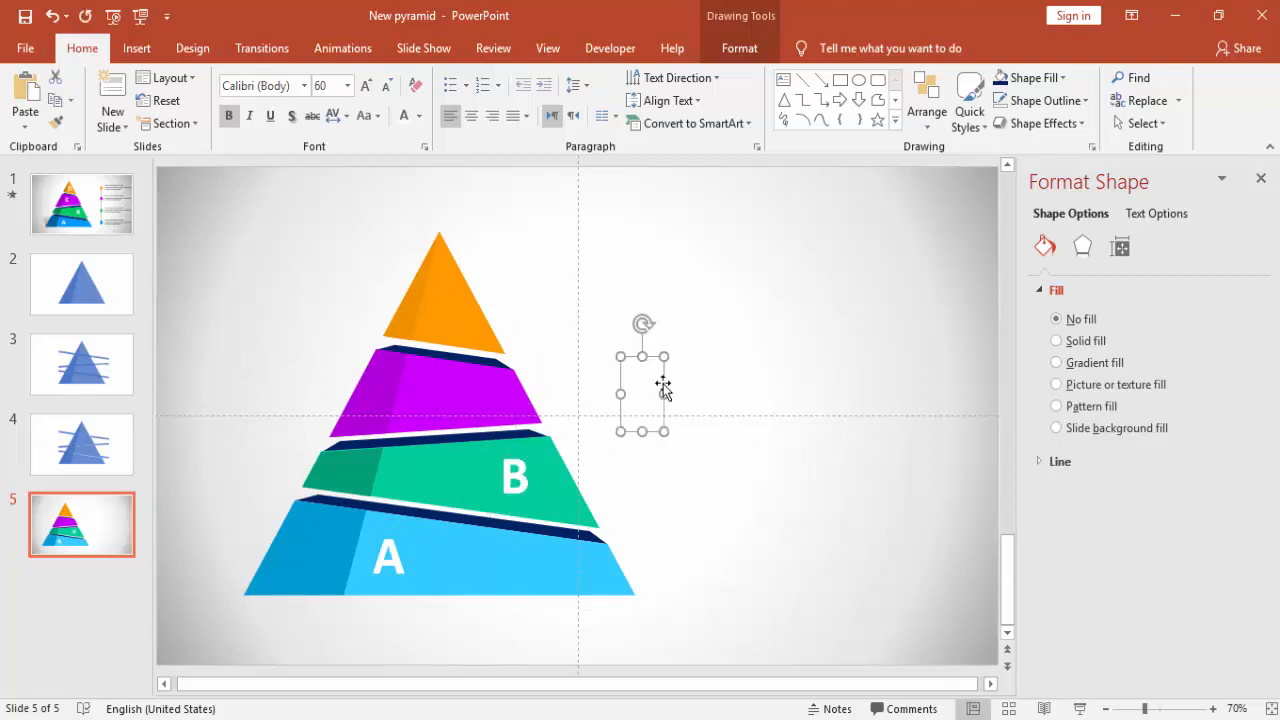
left_click_drag(625, 383, 427, 397)
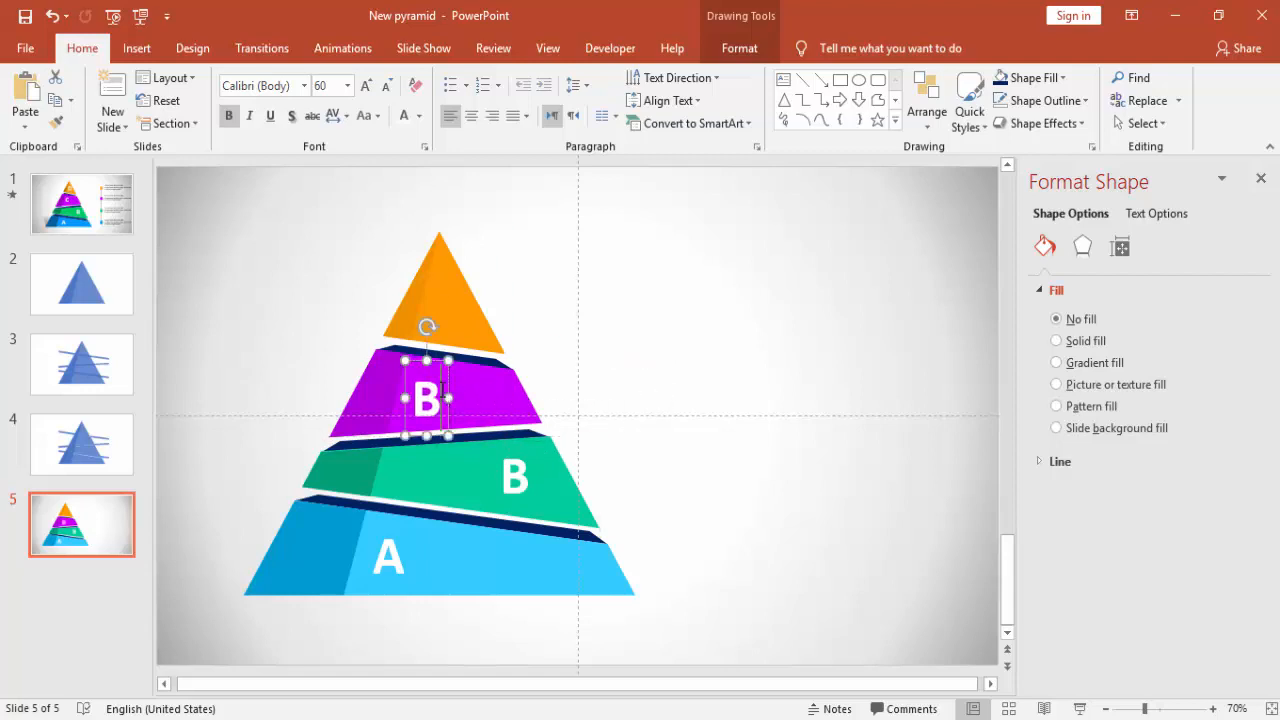
key("BackSpace")
type("C")
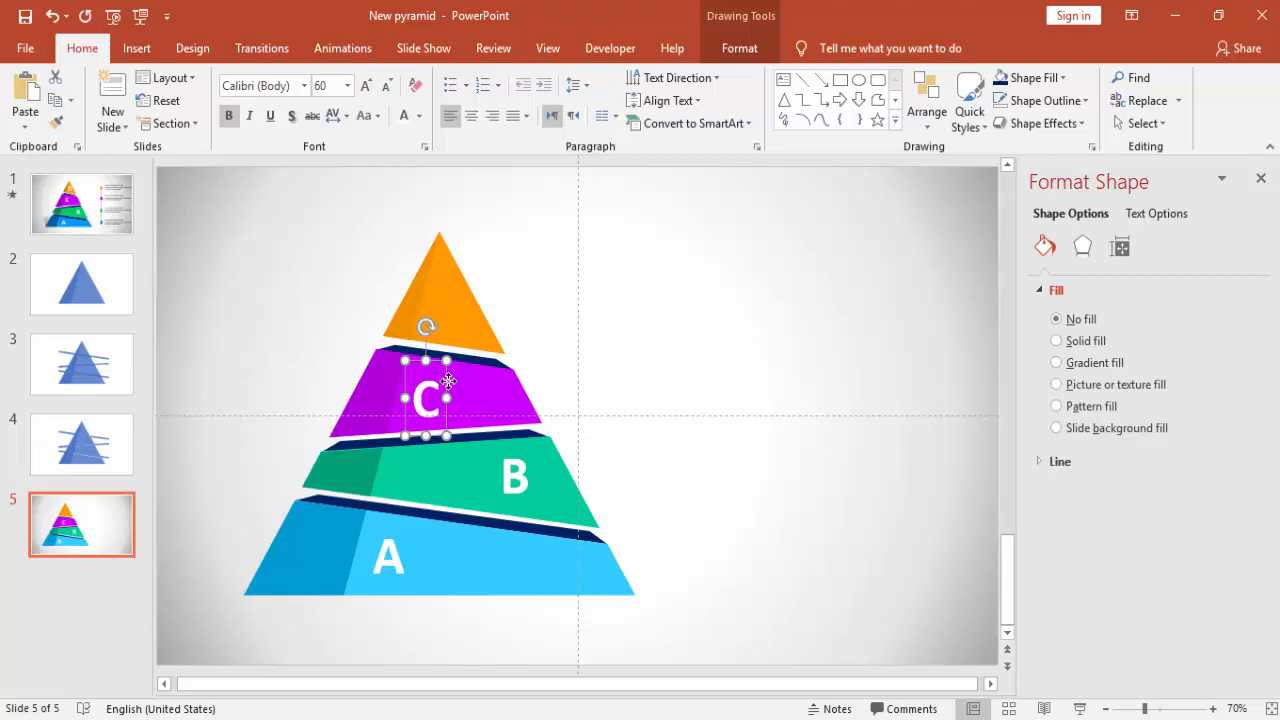
mouse_move(447, 380)
left_mouse_down("ctrl")
mouse_move(338, 300)
mouse_move(458, 283)
left_mouse_up("ctrl")
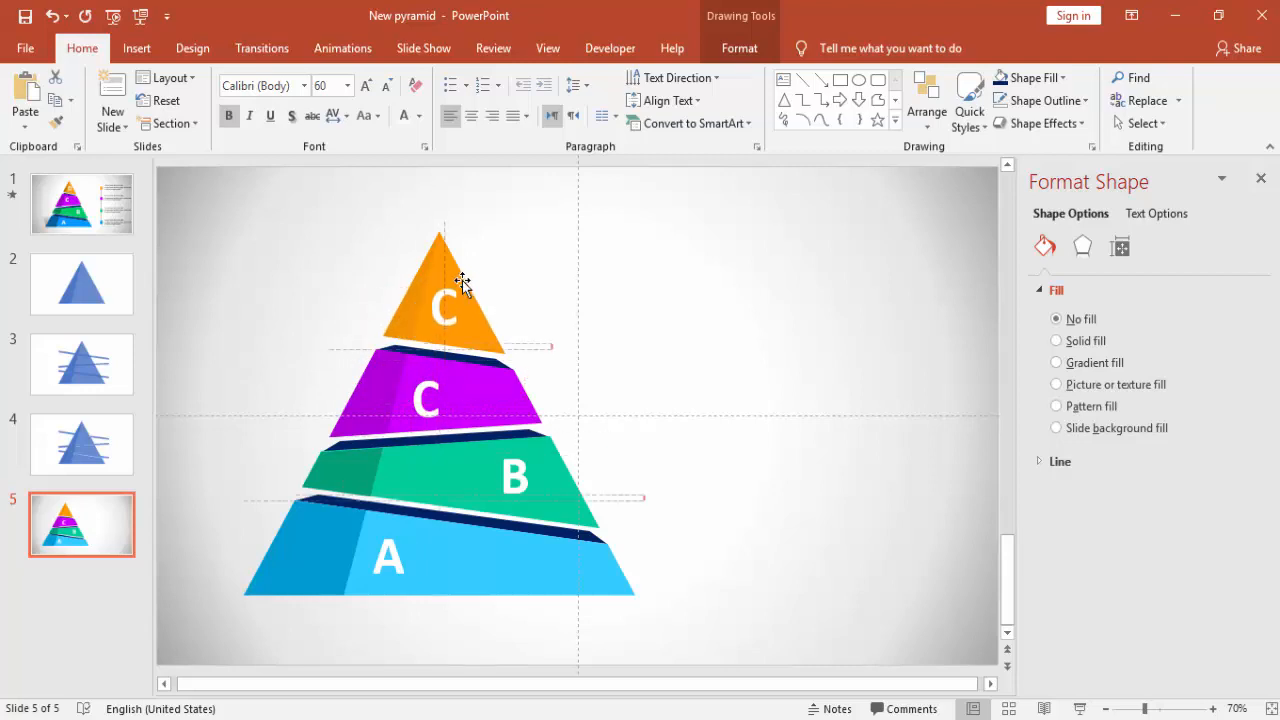
key("BackSpace")
type("D")
left_click(573, 298)
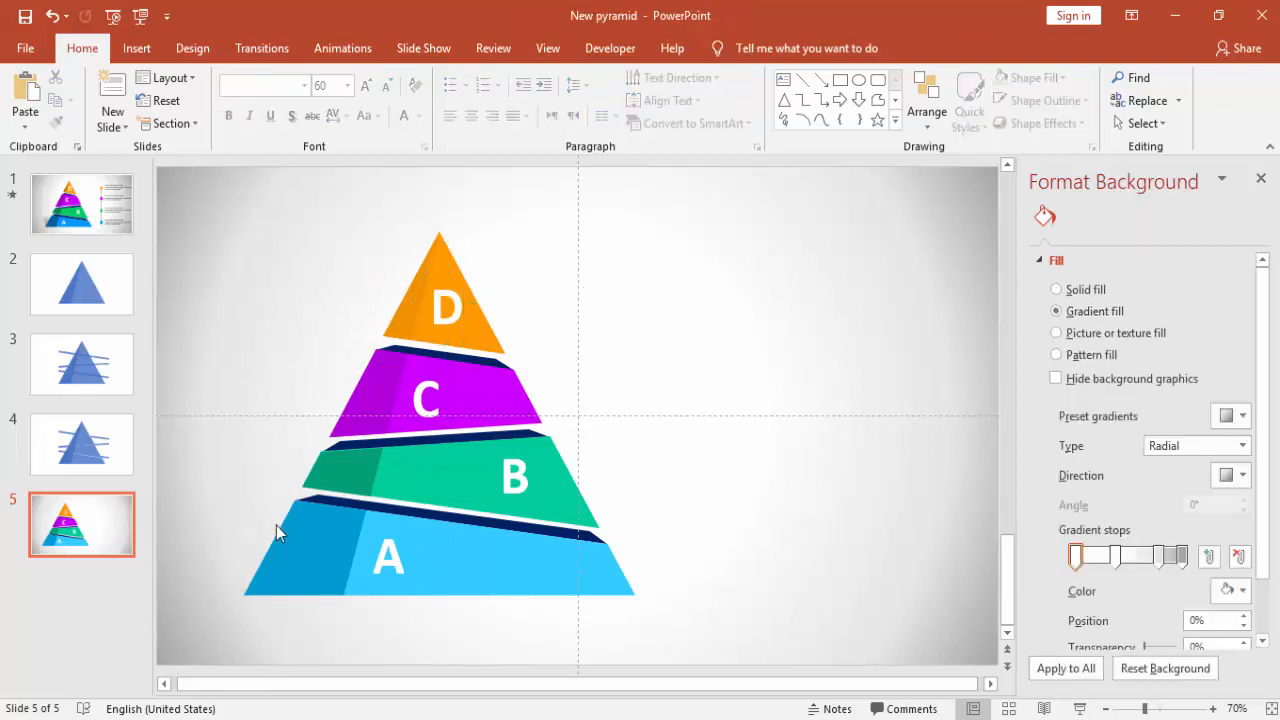
Step: Group tier A's pieces with its letter, then tier B's pieces with its letter
left_click(374, 502)
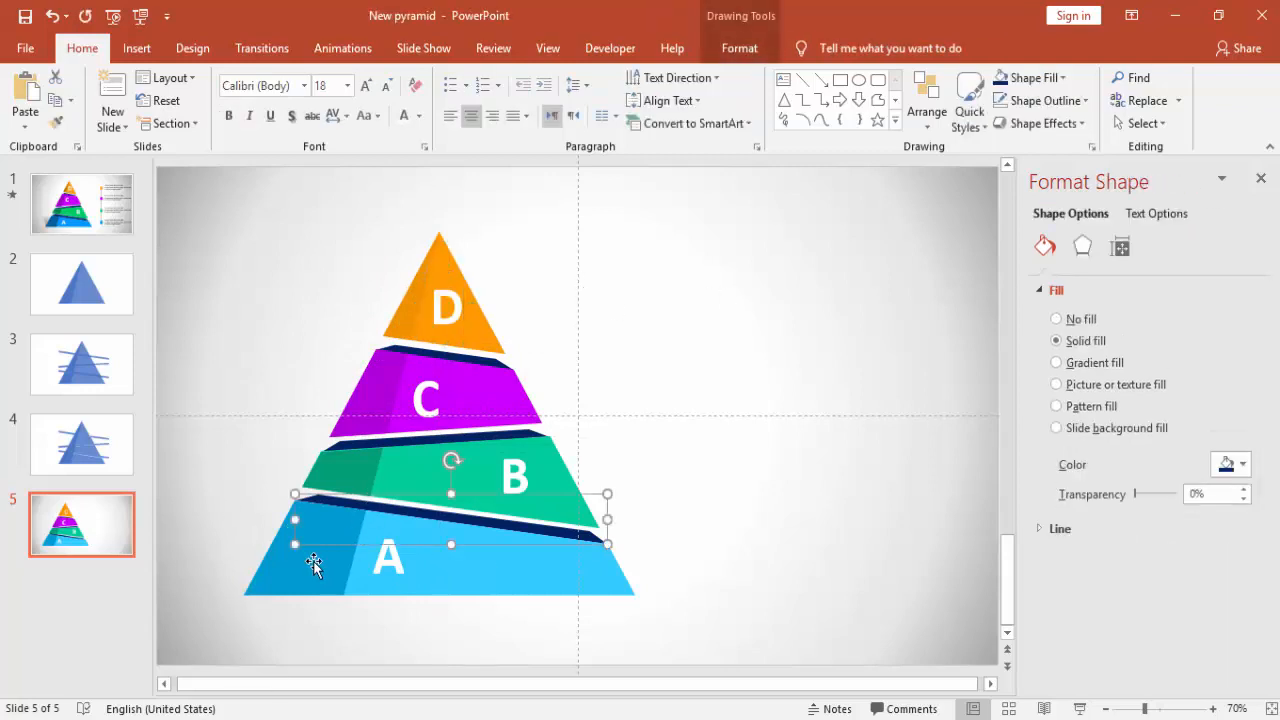
left_click(303, 577, "shift")
left_click(388, 560, "shift")
left_click(576, 589, "shift")
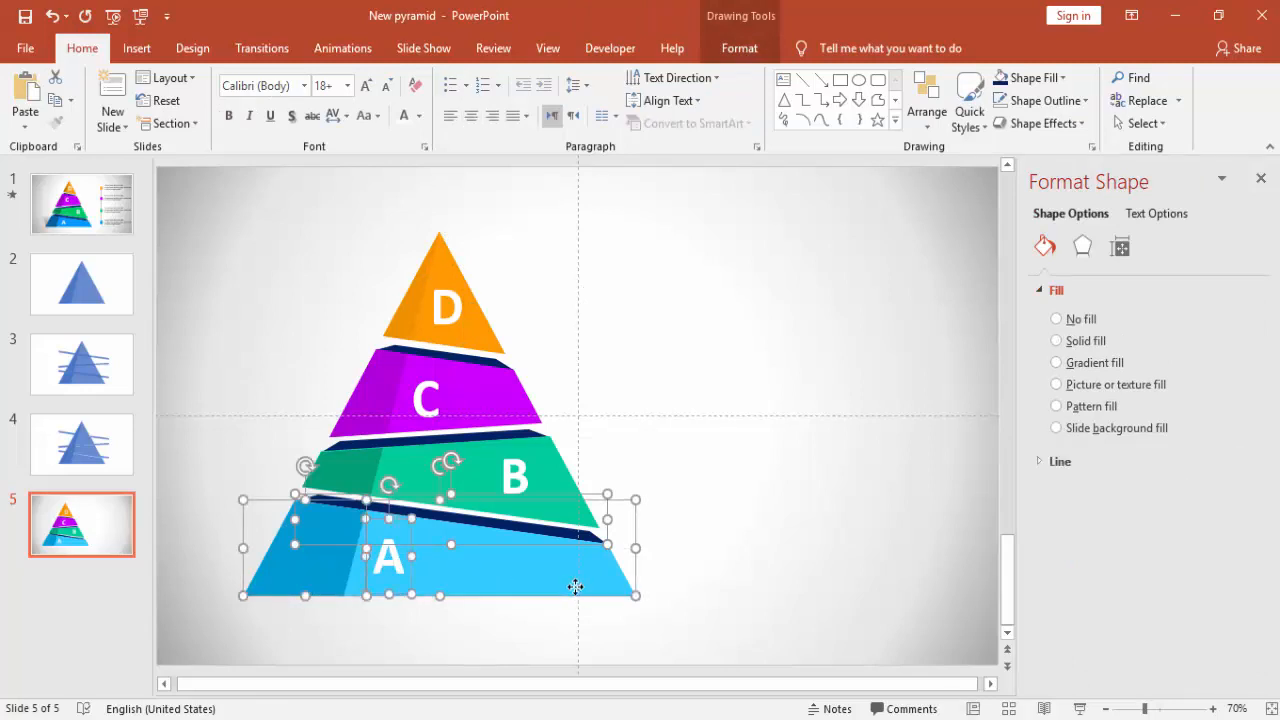
right_click(578, 590)
mouse_move(624, 375)
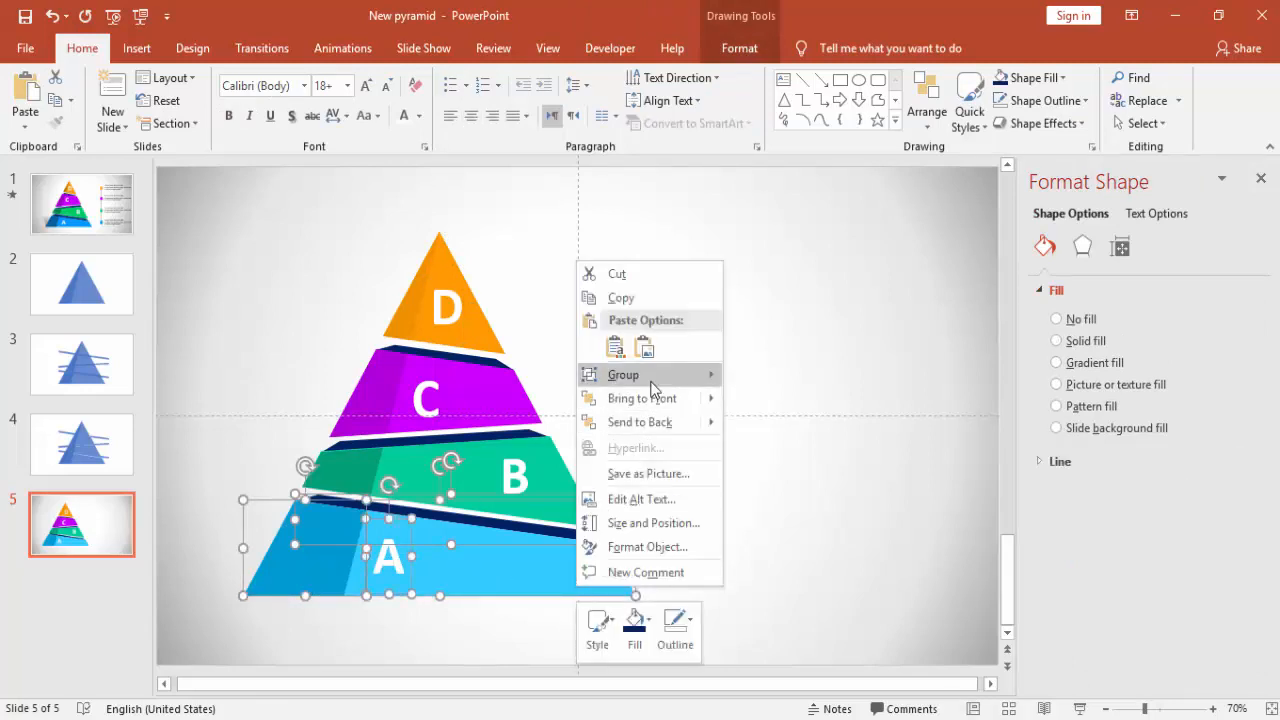
left_click(769, 377)
left_click(740, 418)
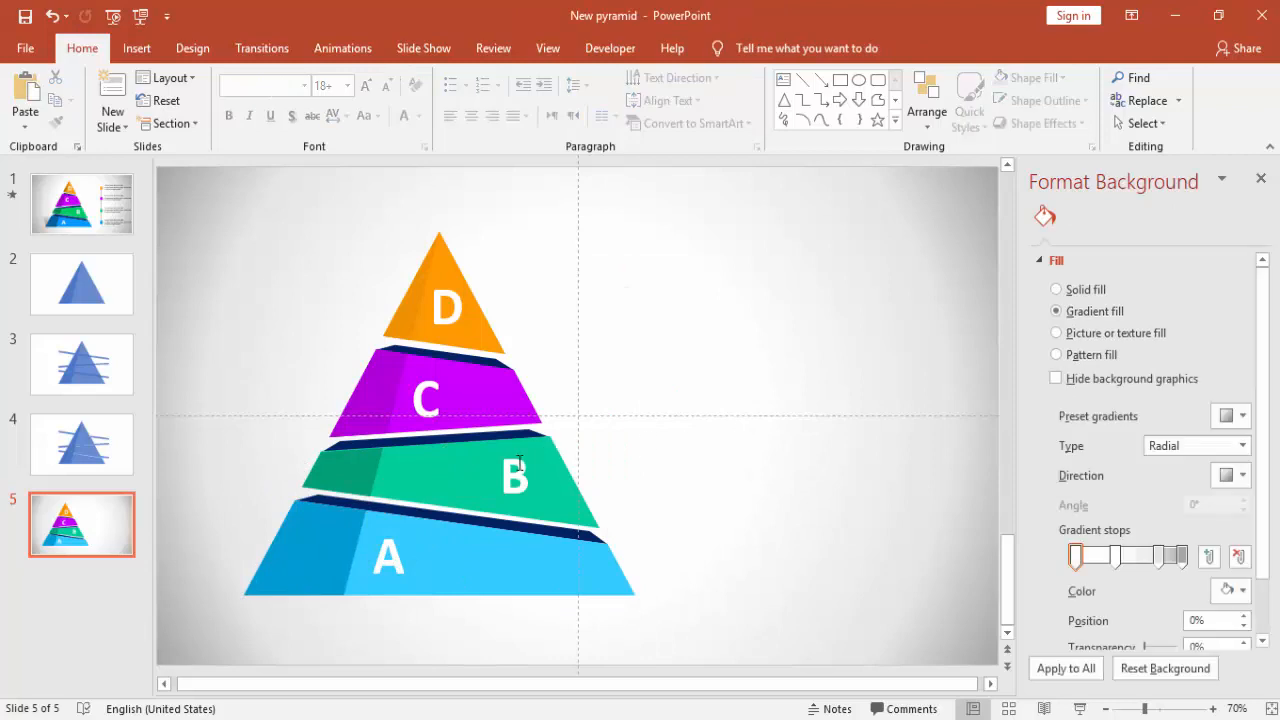
left_click(520, 475)
left_click(369, 448, "shift")
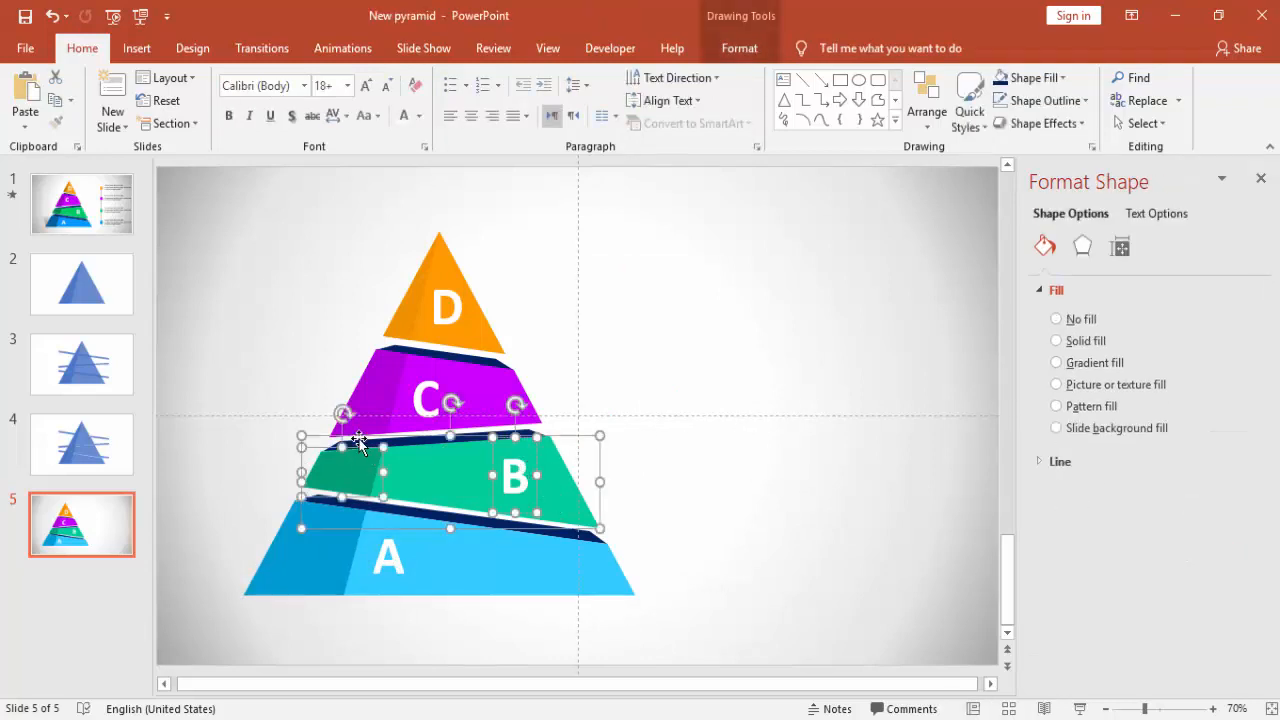
left_click(359, 441, "shift")
right_click(363, 452)
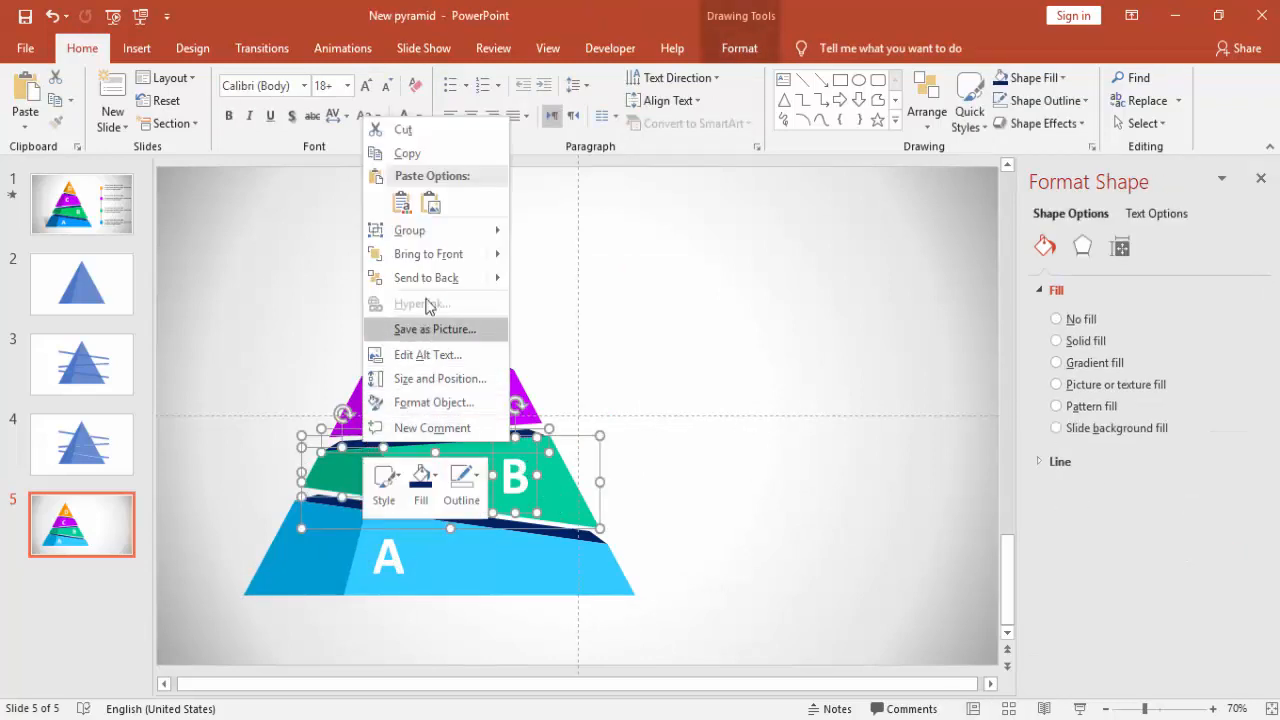
left_click(560, 232)
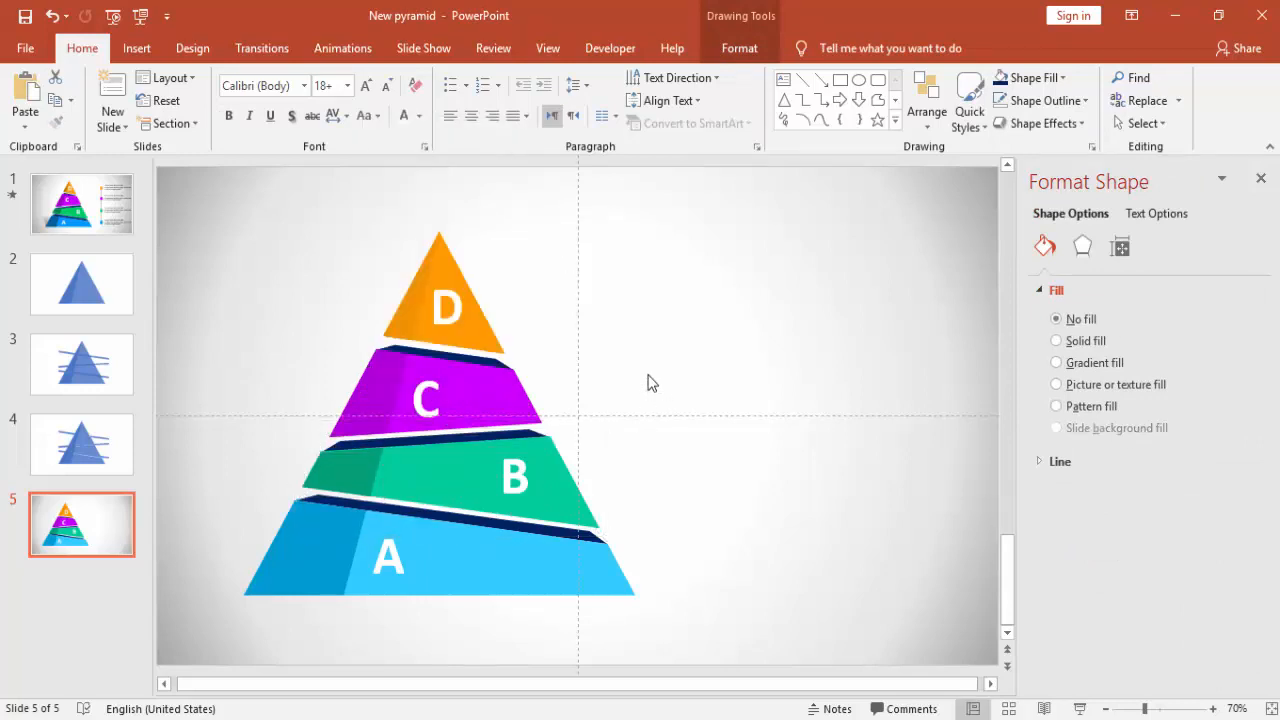
left_click(633, 385)
Step: Group the purple C tier and the orange D triangle each with their letters
left_click(418, 347)
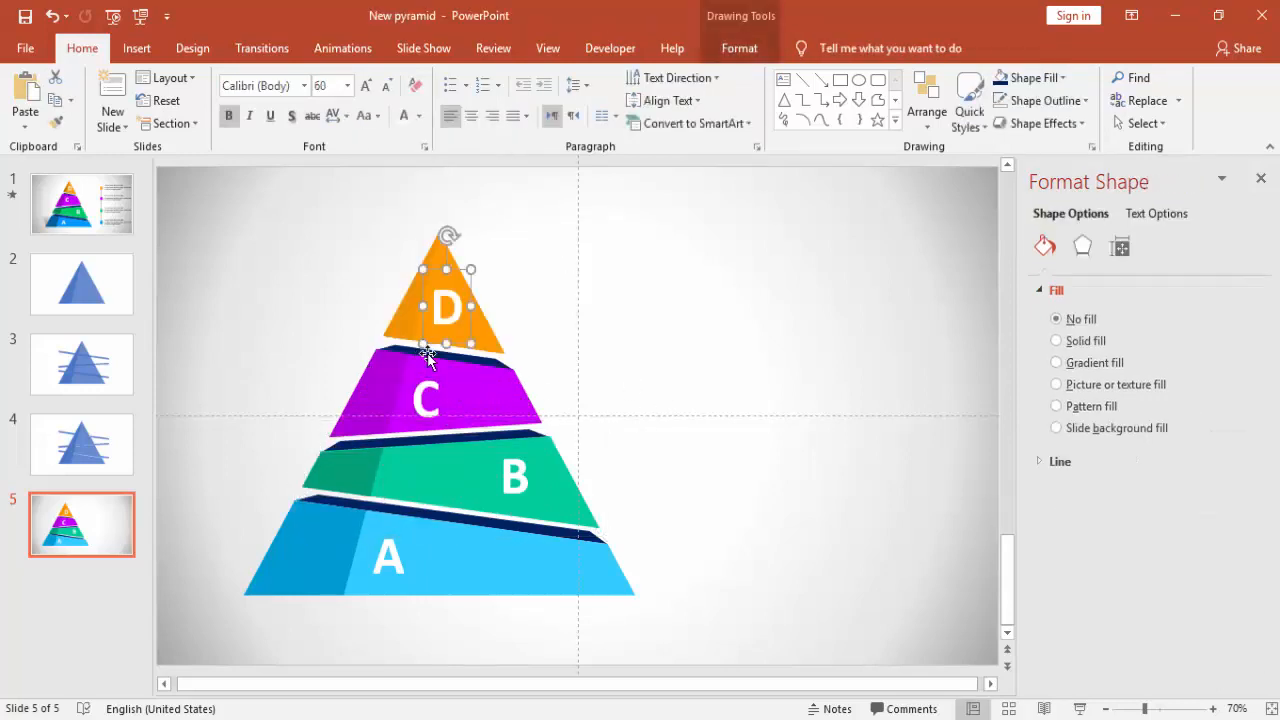
left_click(458, 368)
left_click(378, 392, "shift")
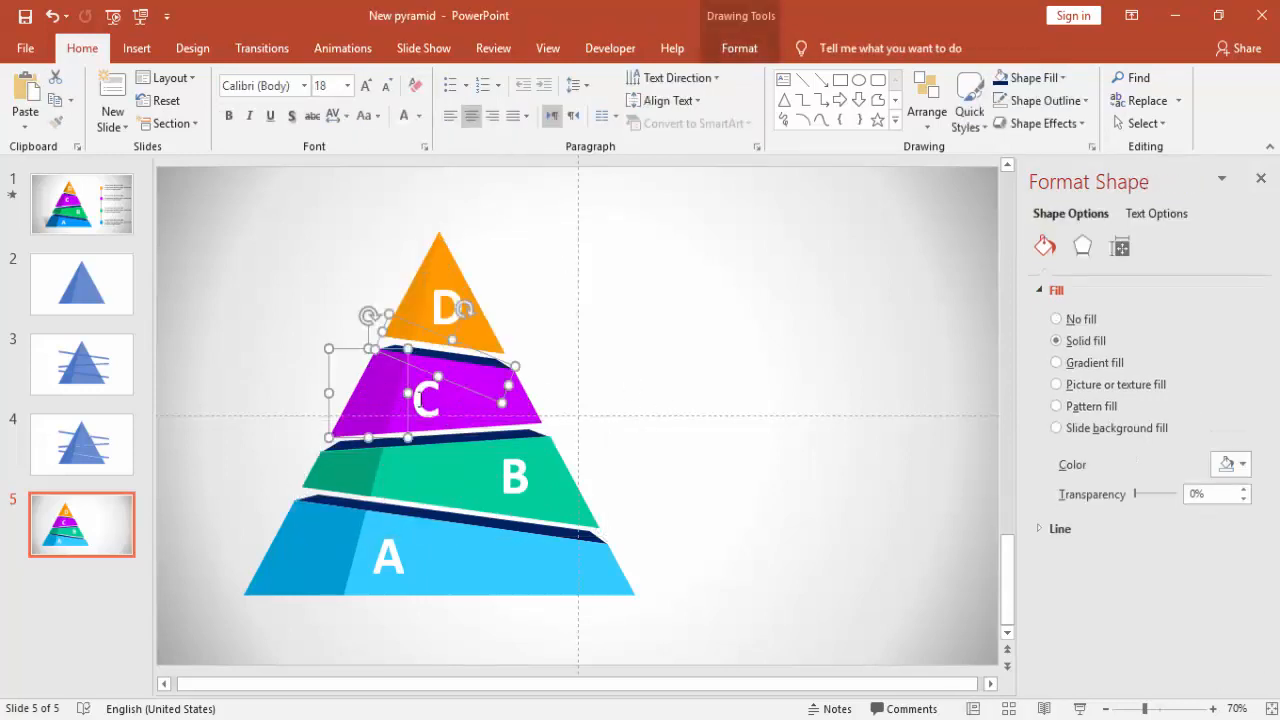
left_click(425, 398, "shift")
left_click(453, 404, "shift")
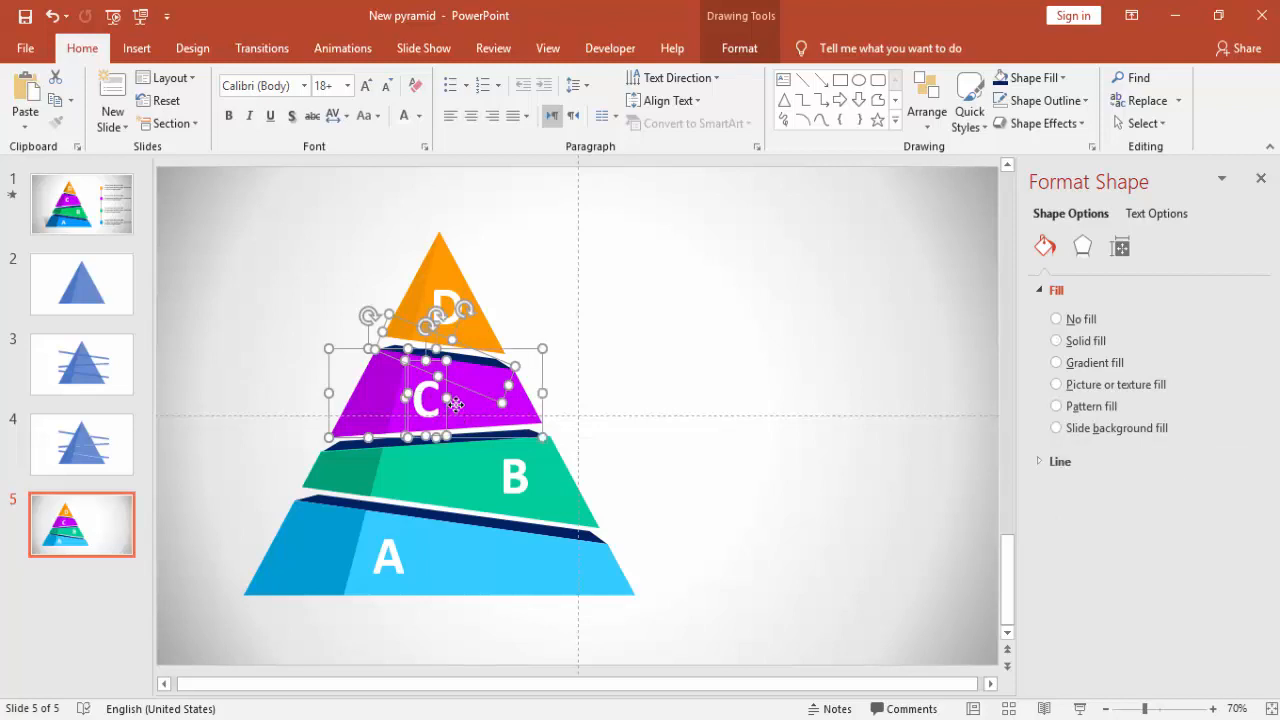
right_click(456, 404)
mouse_move(504, 194)
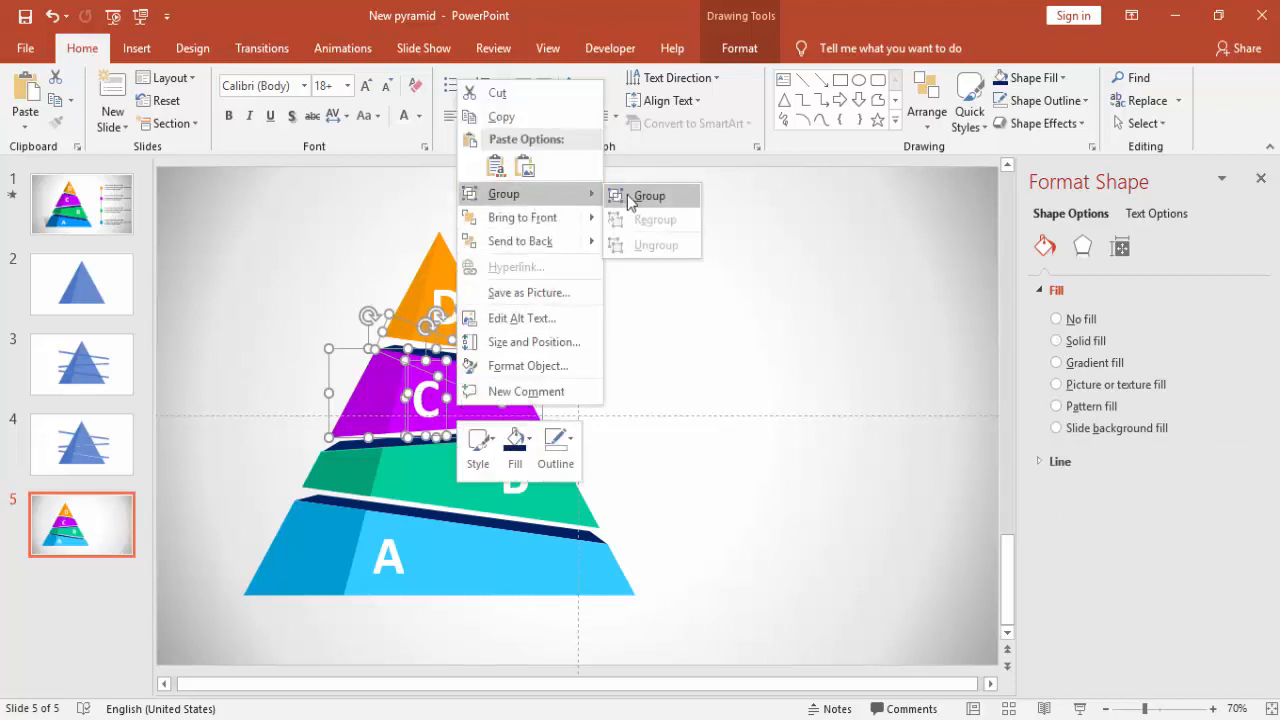
left_click(649, 196)
left_click(421, 265)
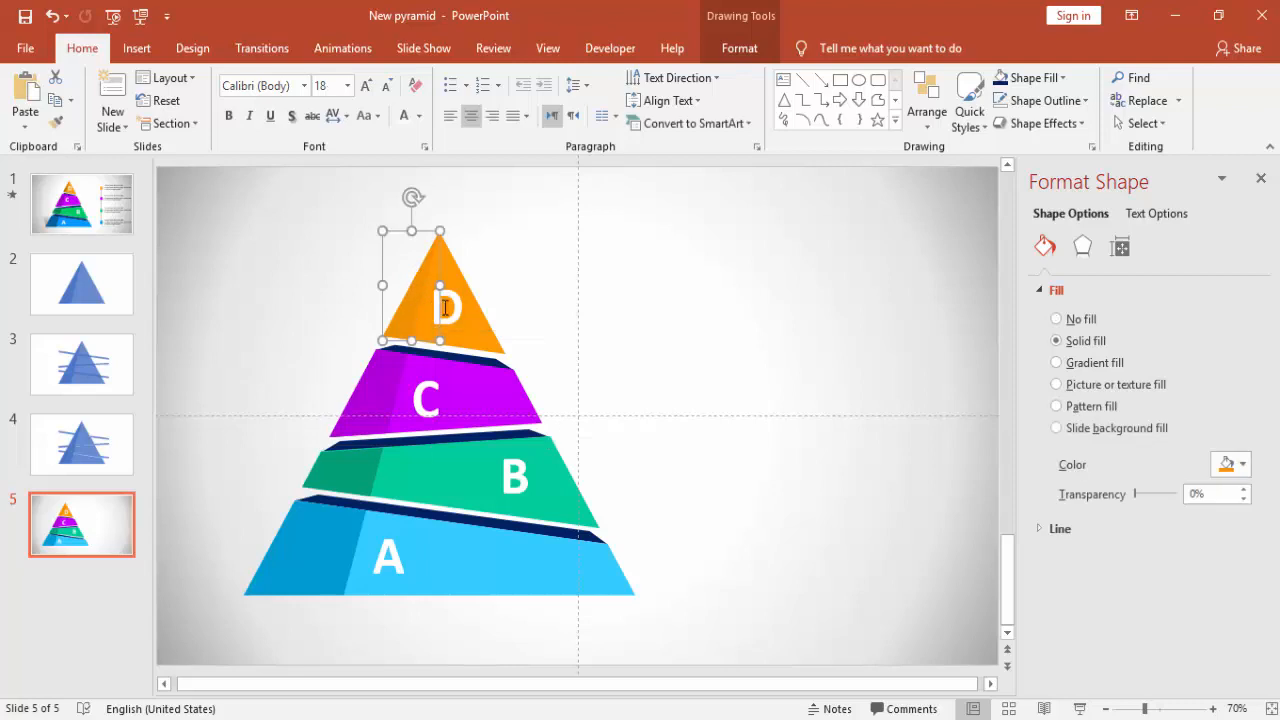
left_click(445, 305, "shift")
left_click(481, 336, "shift")
right_click(481, 336)
mouse_move(529, 450)
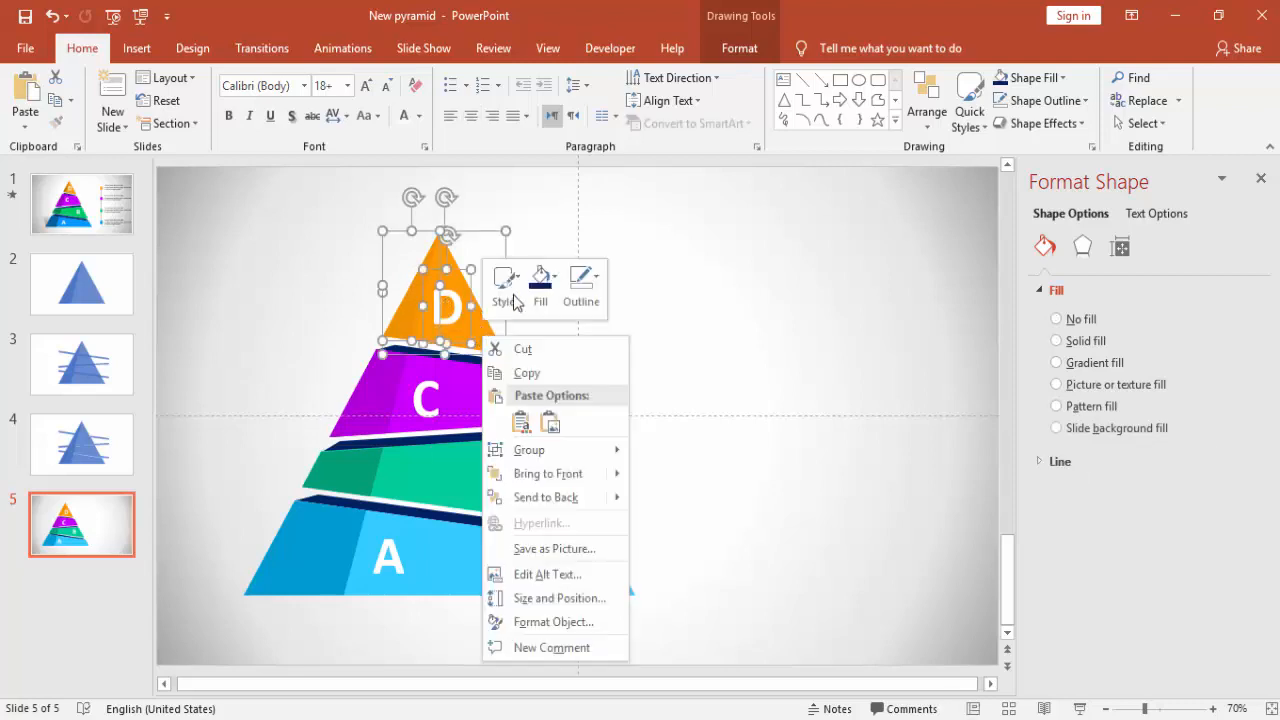
left_click(660, 455)
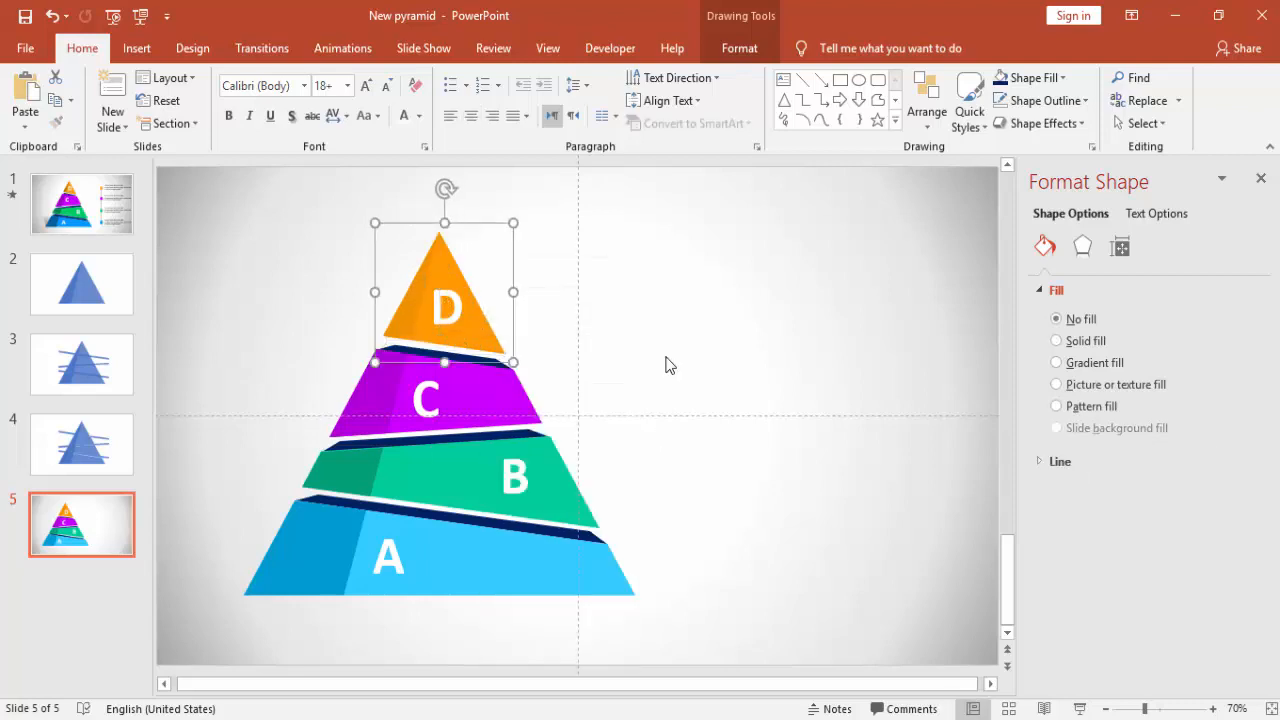
left_click(669, 342)
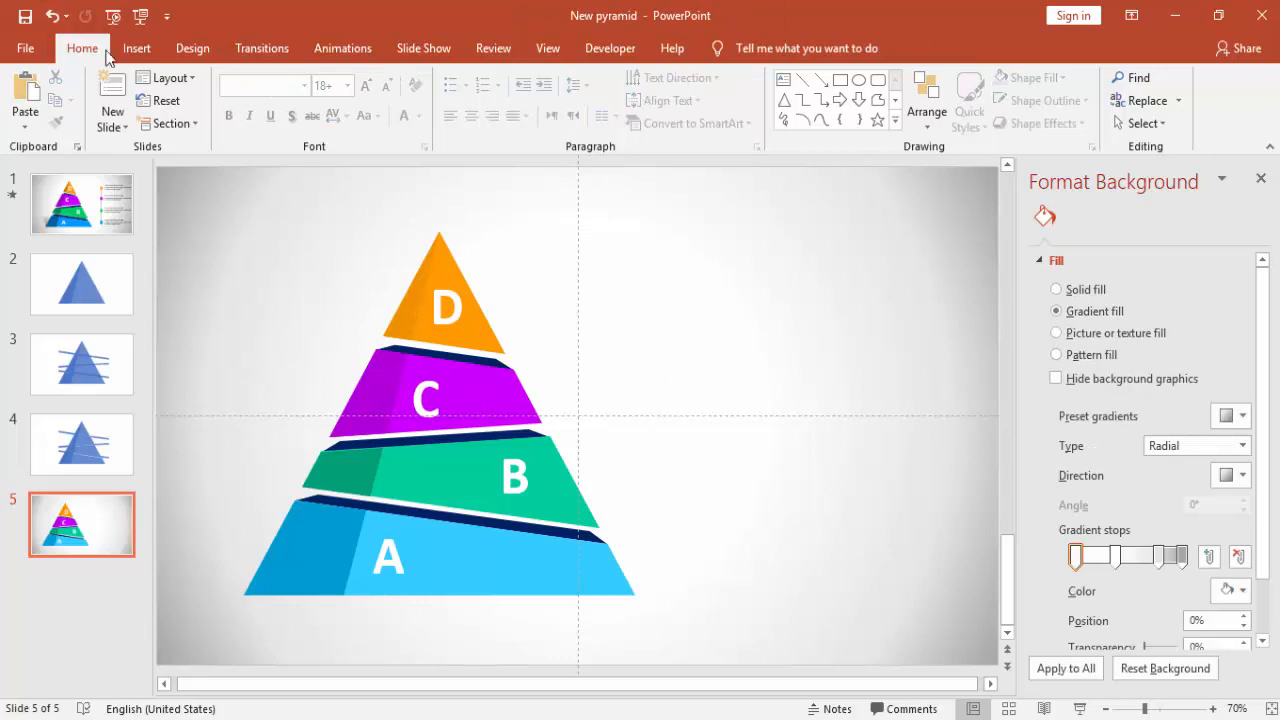
Step: Draw a 0.5" oval circle to the right of the pyramid's bottom tier
left_click(136, 48)
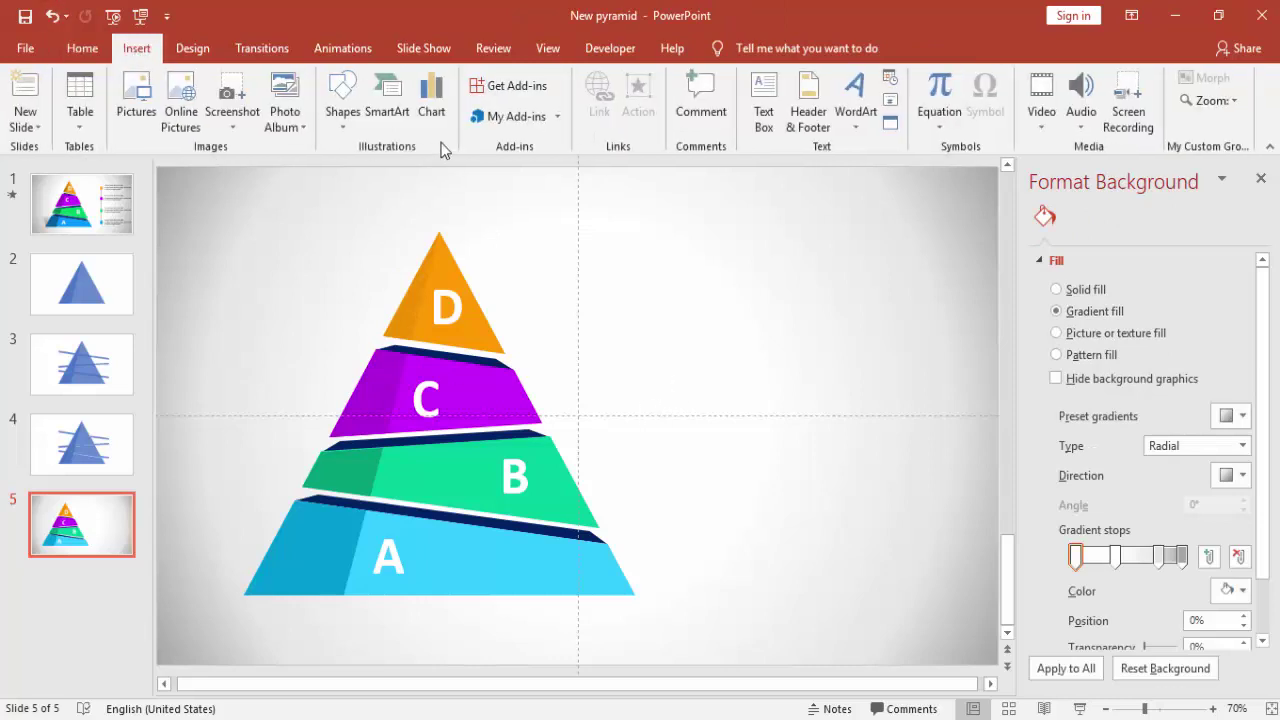
left_click(349, 131)
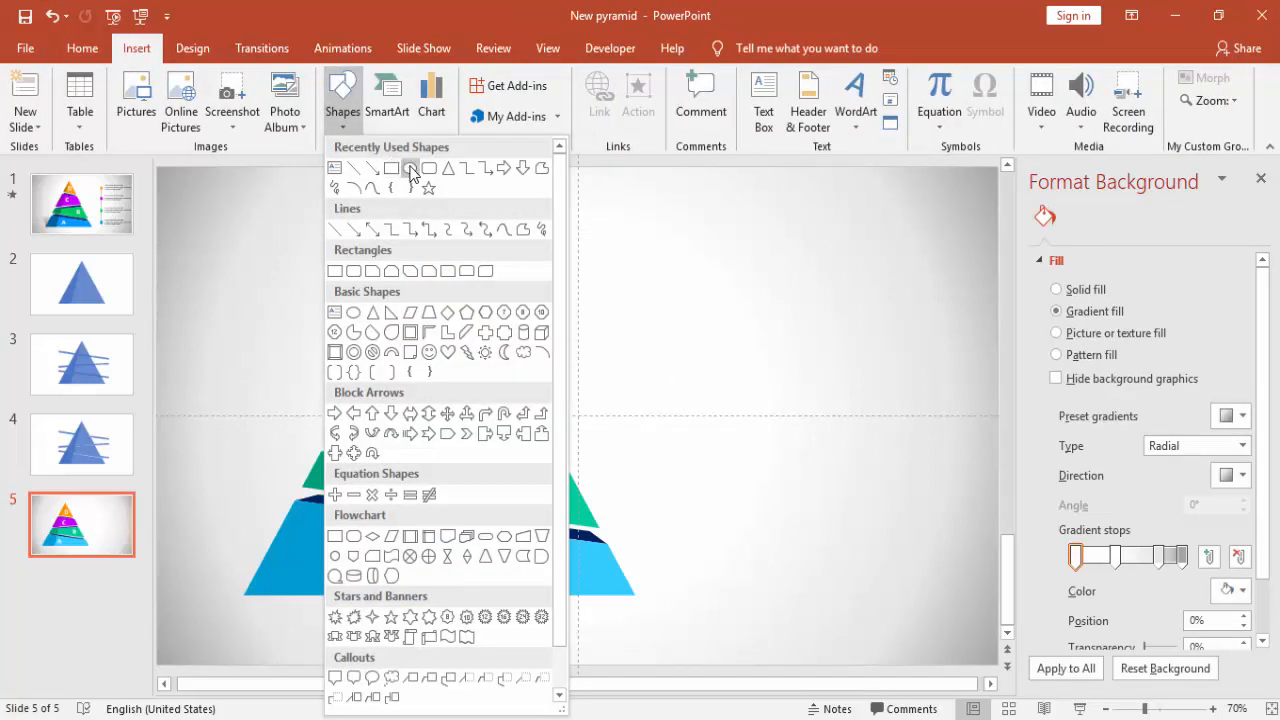
left_click(409, 168)
left_click_drag(720, 528, 786, 594)
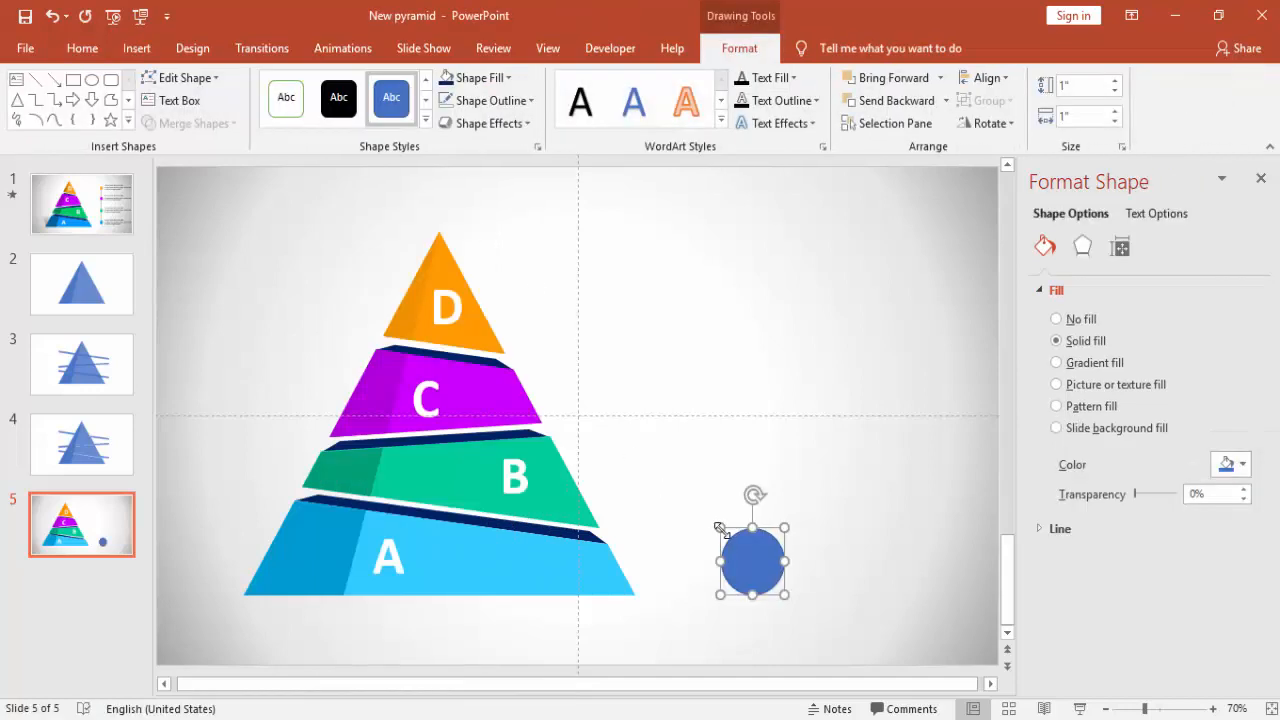
mouse_move(720, 528)
left_mouse_down()
mouse_move(752, 561)
mouse_move(770, 560)
left_mouse_up()
Step: Give the circle the light-blue recent fill and No Outline
left_click(507, 78)
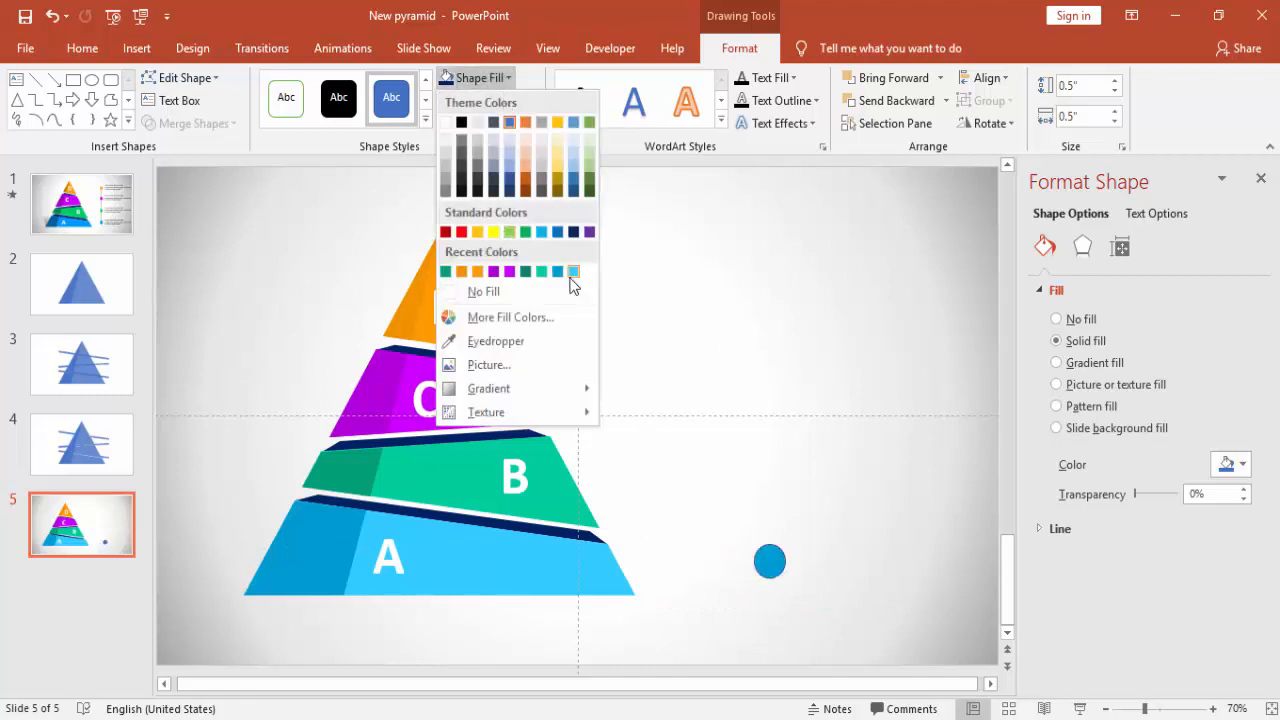
left_click(573, 272)
left_click(531, 100)
left_click(495, 314)
left_click(711, 352)
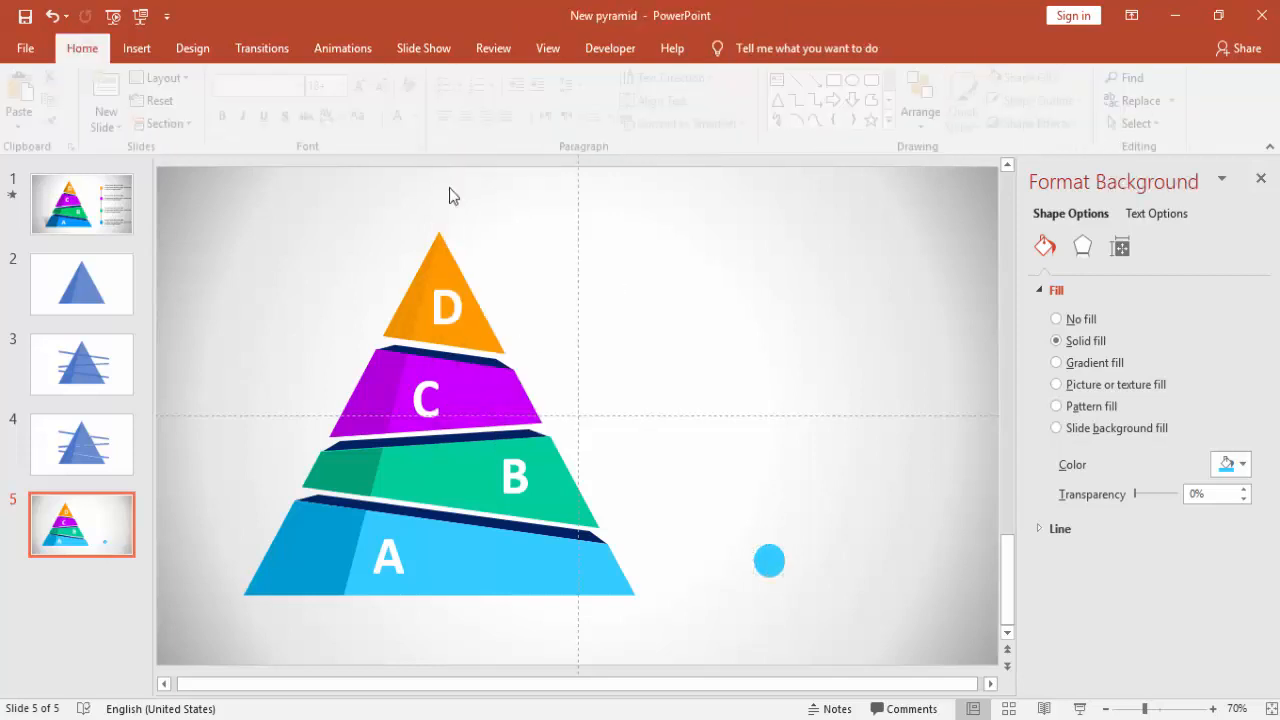
Step: Insert a text box with =lorem(1) filler and delete the sentences from 'Fusce posuere' on
left_click(137, 48)
left_click(763, 103)
left_click_drag(642, 257, 868, 326)
type("=lorem")
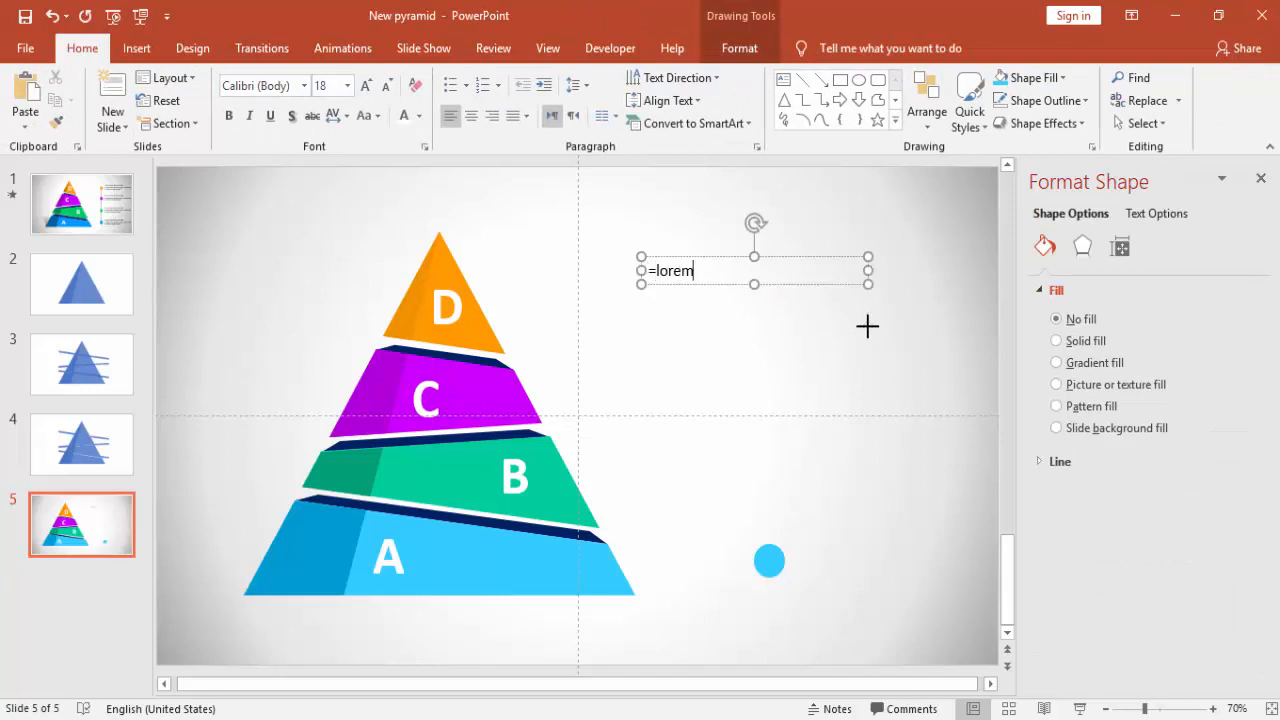
type("(1)")
key("Return")
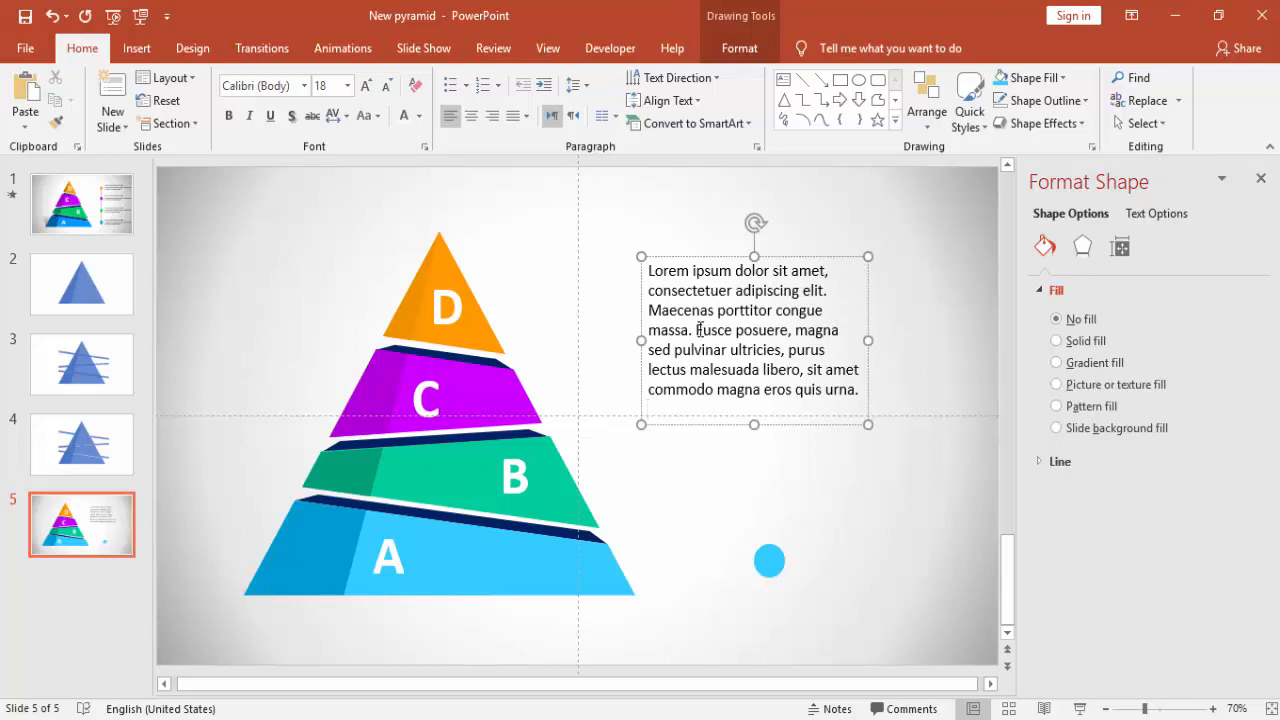
left_click_drag(698, 330, 870, 392)
key("Delete")
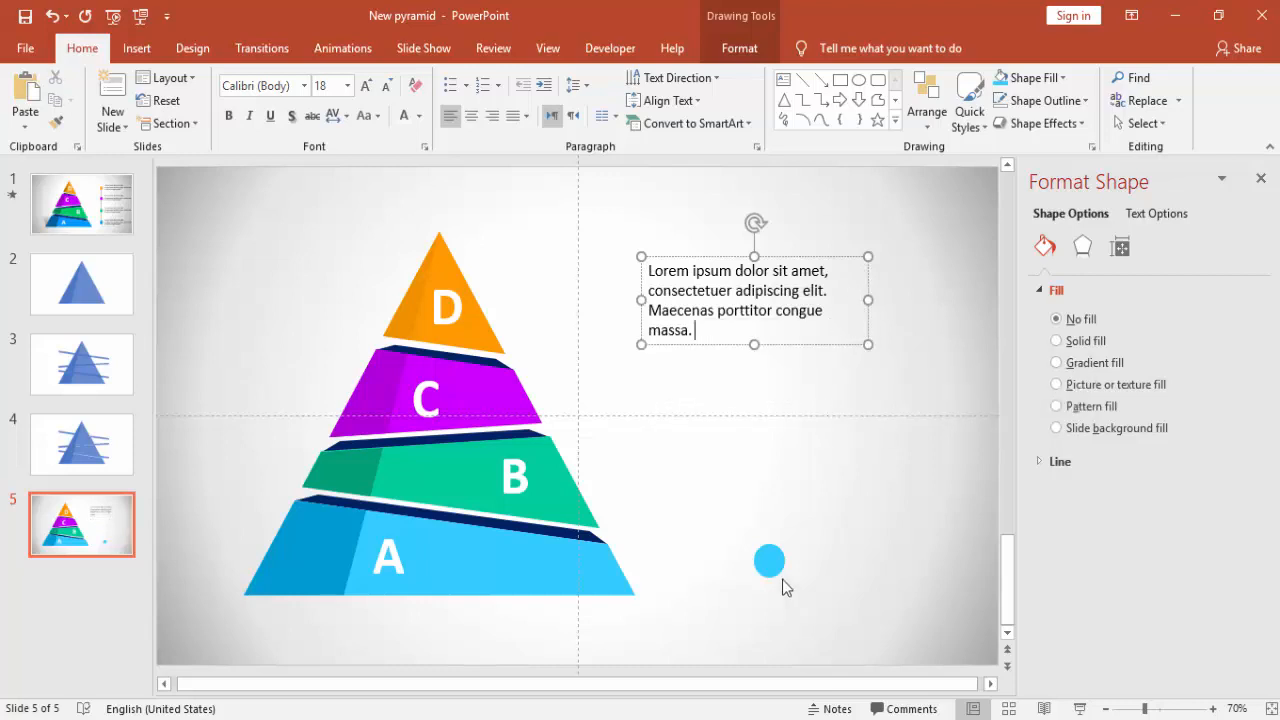
Step: Reduce the description to 14 pt and move it beside the blue circle, selecting both
left_click_drag(772, 563, 724, 565)
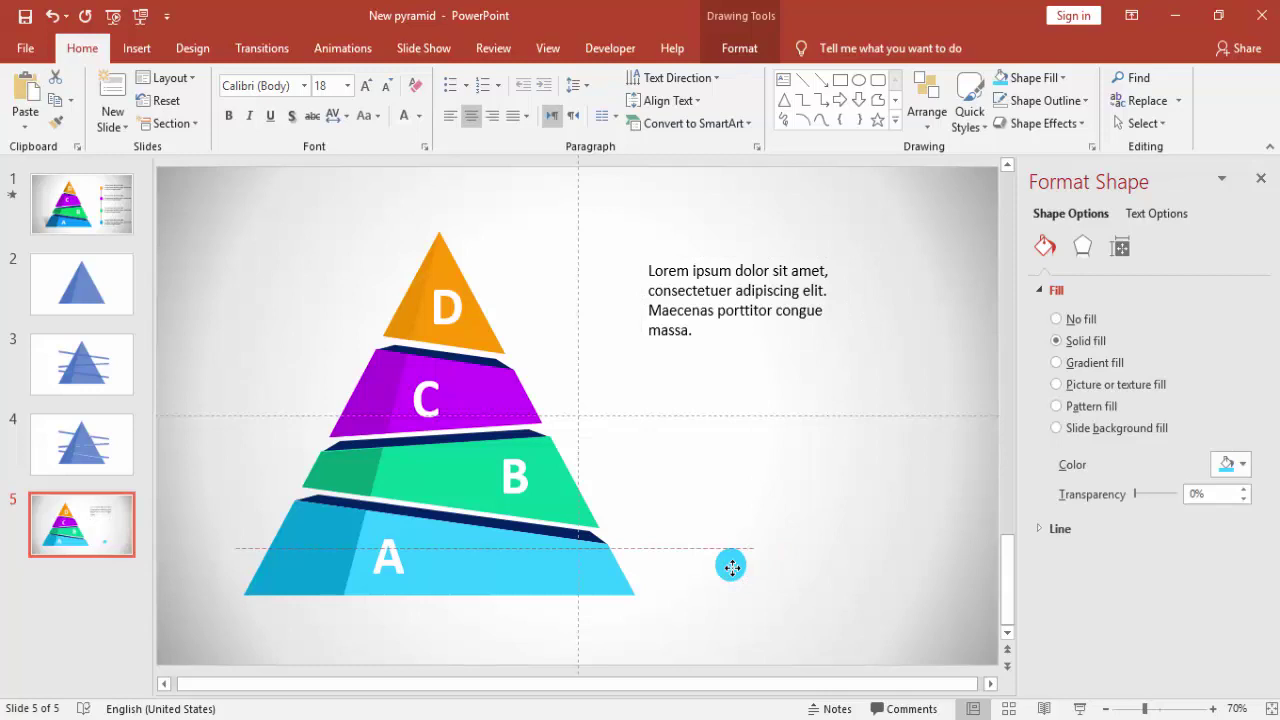
left_click(754, 293)
left_click(386, 85)
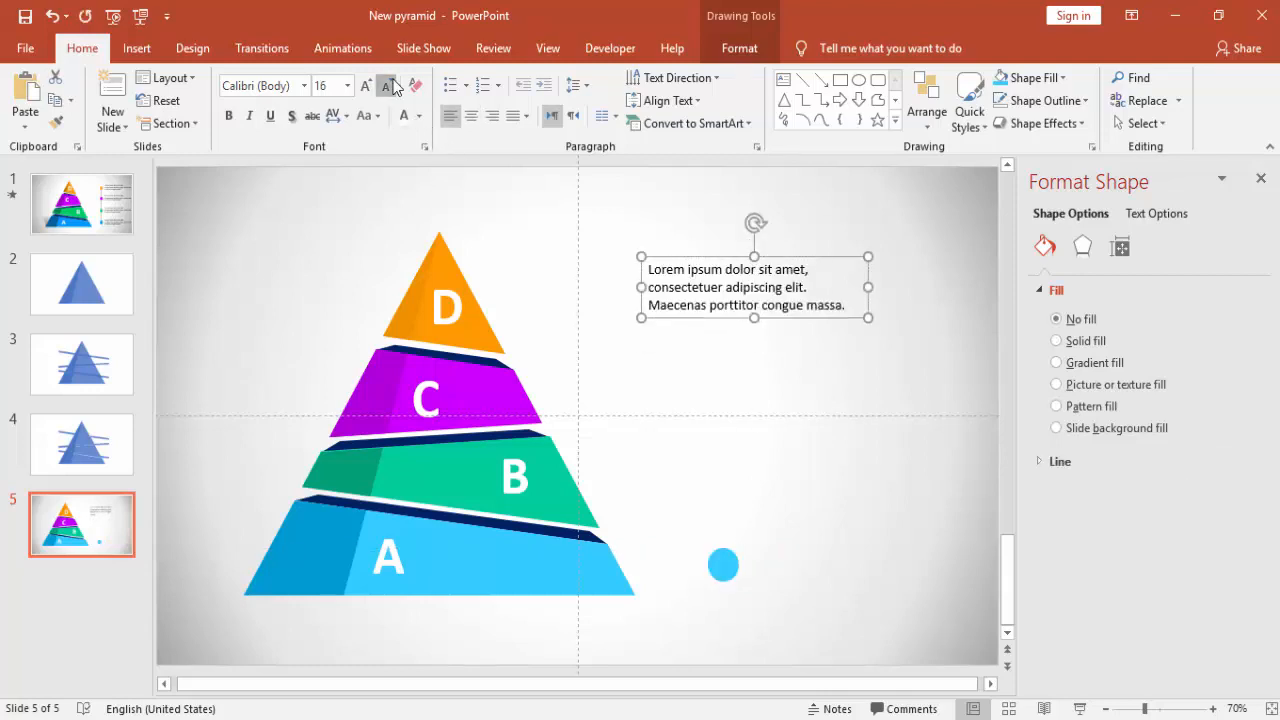
mouse_move(660, 260)
left_mouse_down()
mouse_move(752, 380)
mouse_move(771, 538)
left_mouse_up()
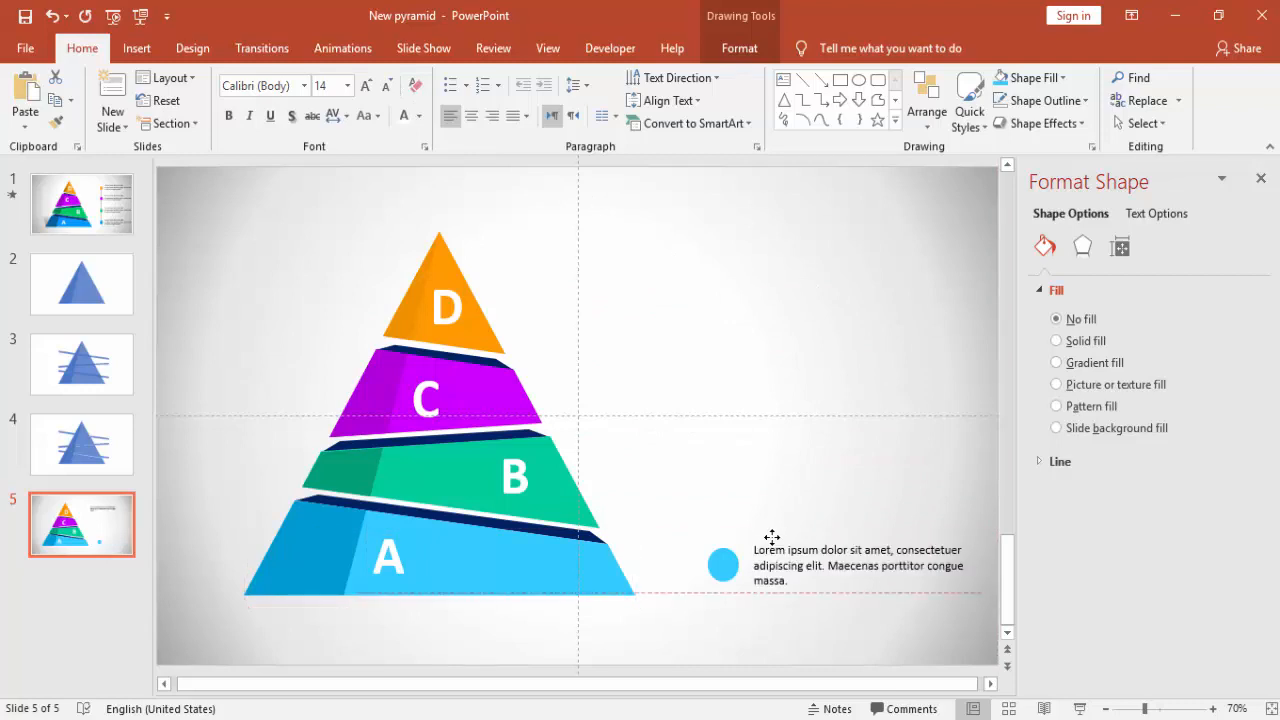
left_click(720, 565, "shift")
Step: Group the circle with its description and duplicate the group above the original
right_click(720, 565)
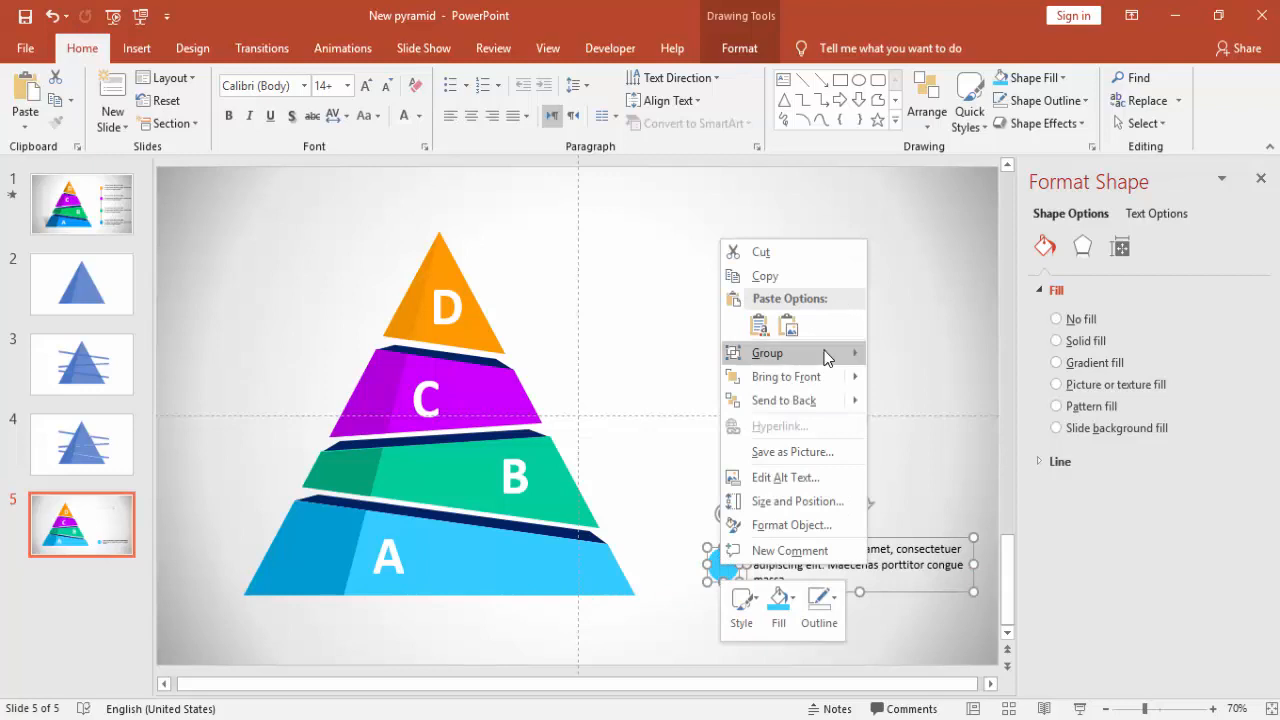
left_click(905, 352)
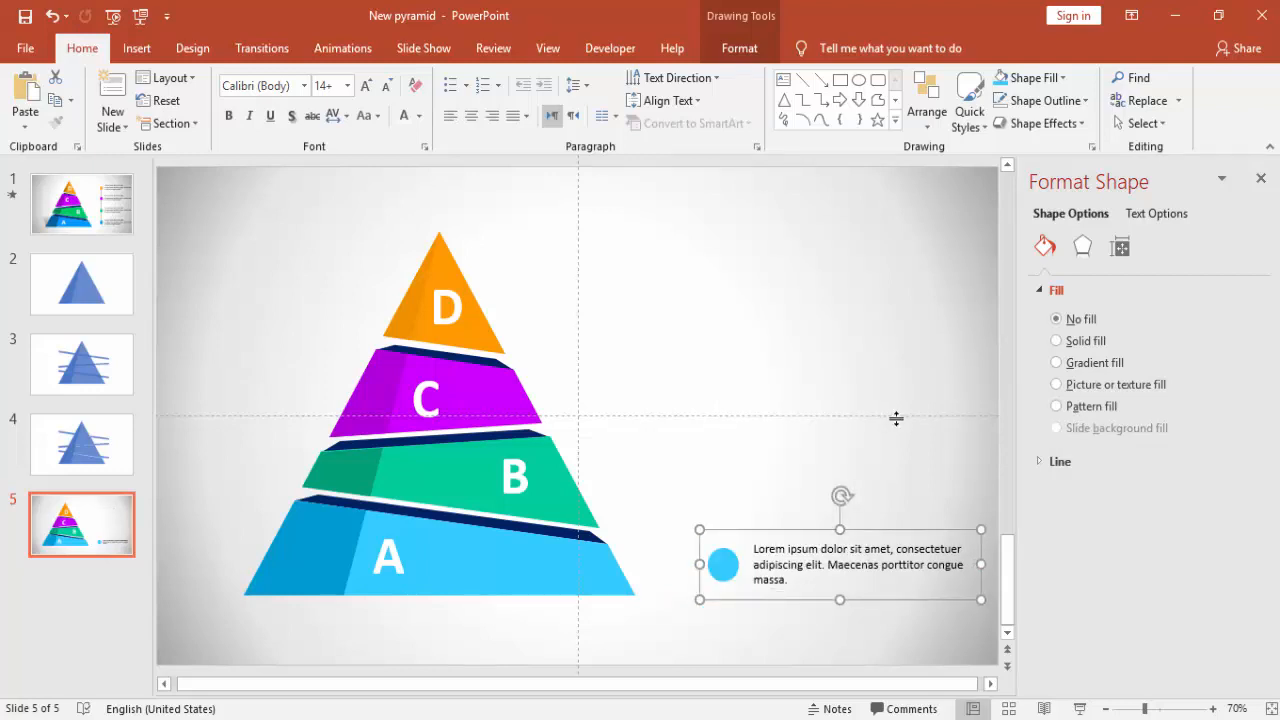
key("ctrl+d")
left_click_drag(956, 540, 947, 450)
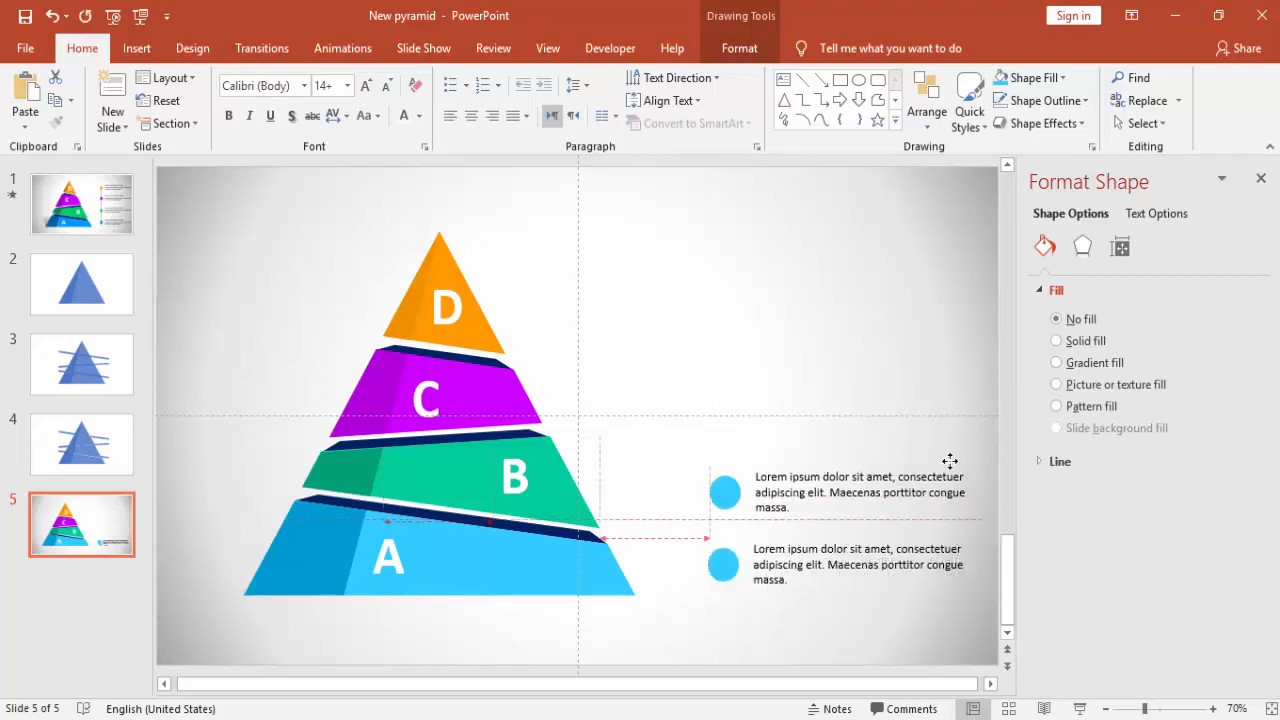
Step: Fill the second circle green and group it with its description (Ctrl+G)
left_click(727, 485)
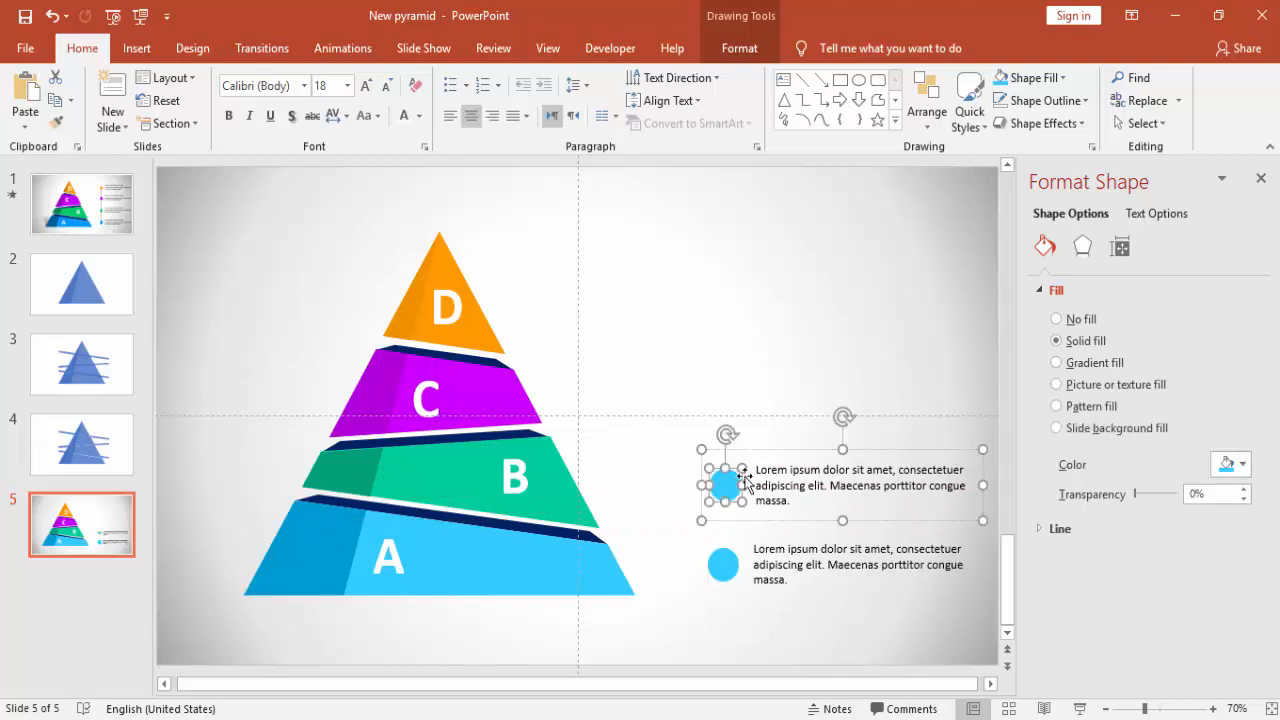
left_click(739, 48)
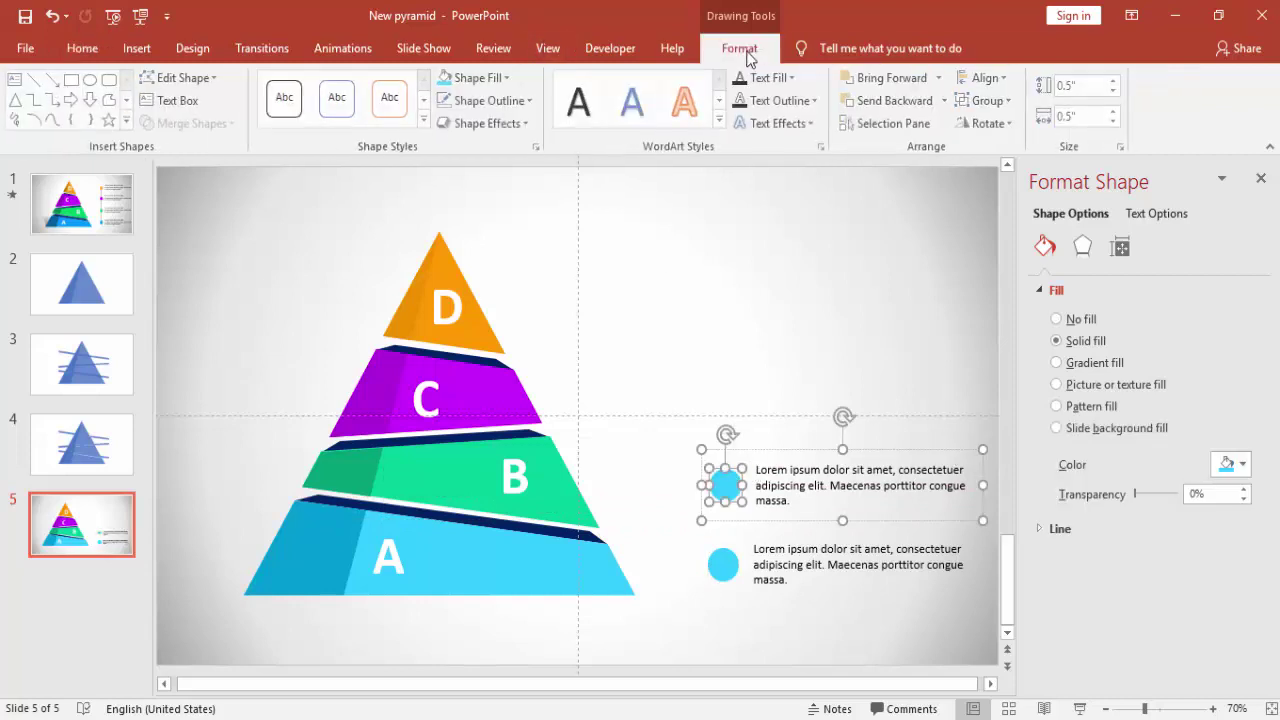
left_click(506, 78)
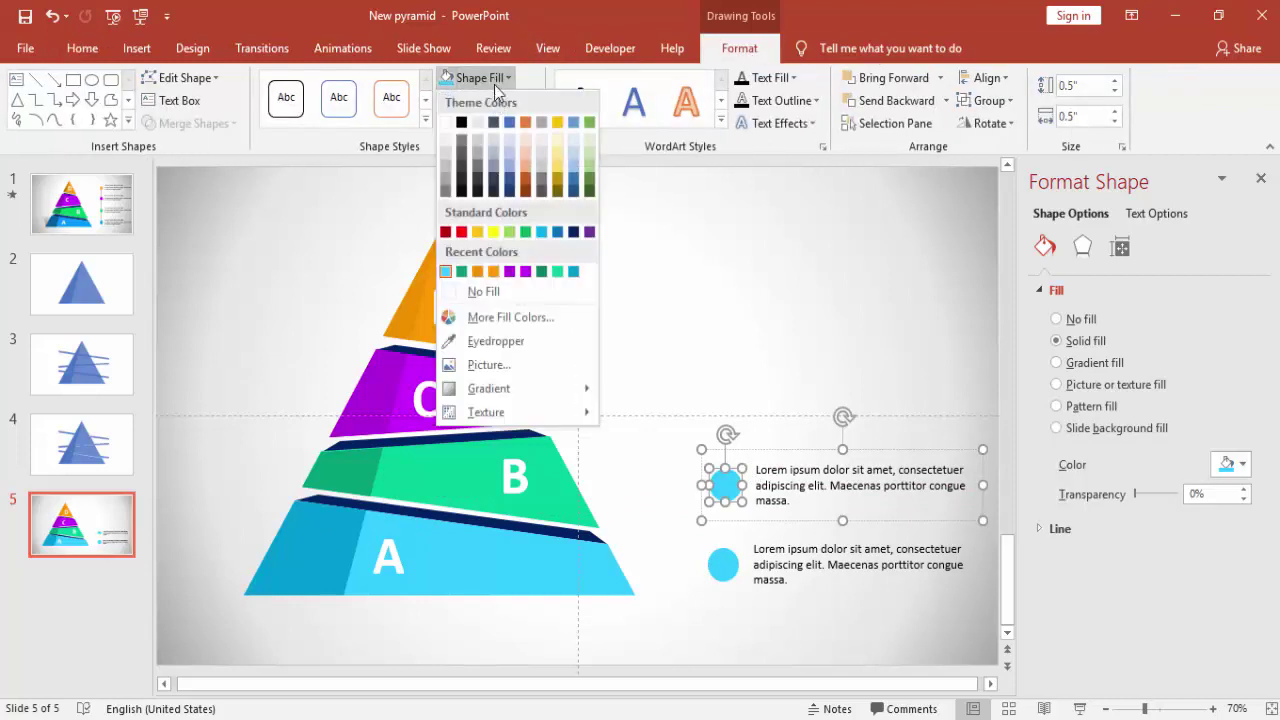
left_click(562, 276)
left_click(680, 320)
left_click(795, 452)
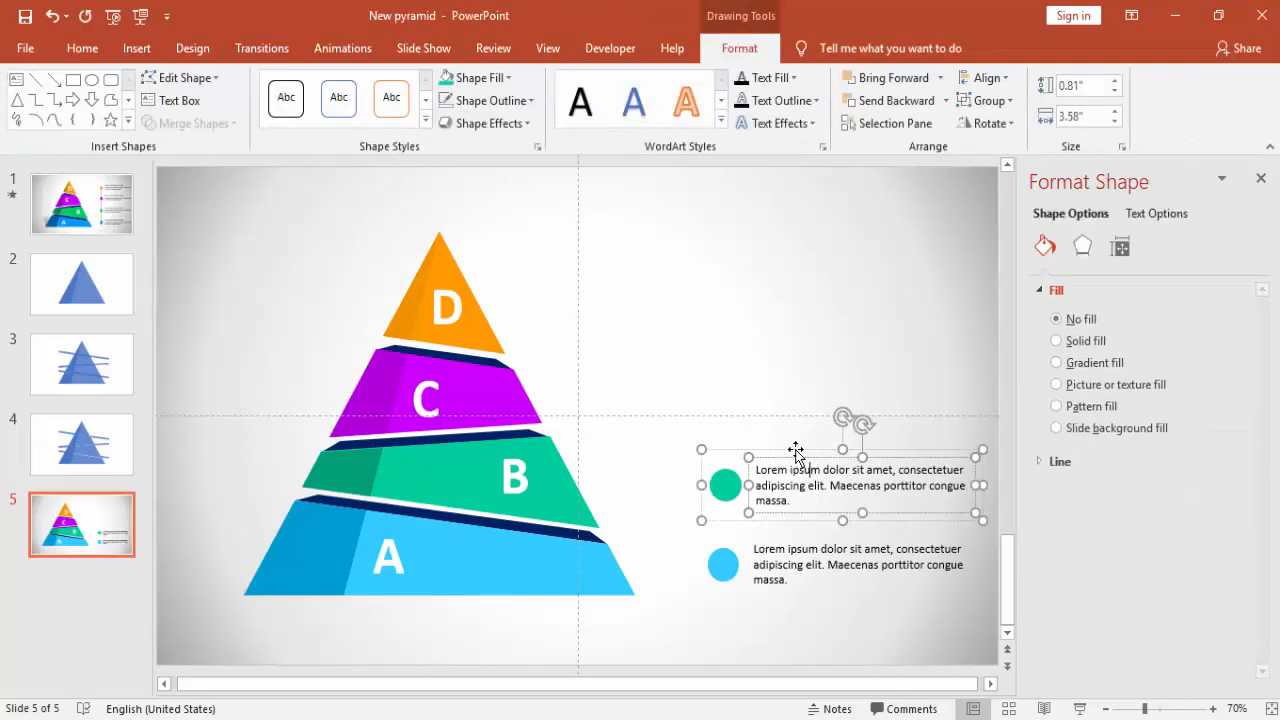
key("ctrl+g")
Step: Duplicate twice more upward, recolouring the third circle purple, to make four rows
key("ctrl+d")
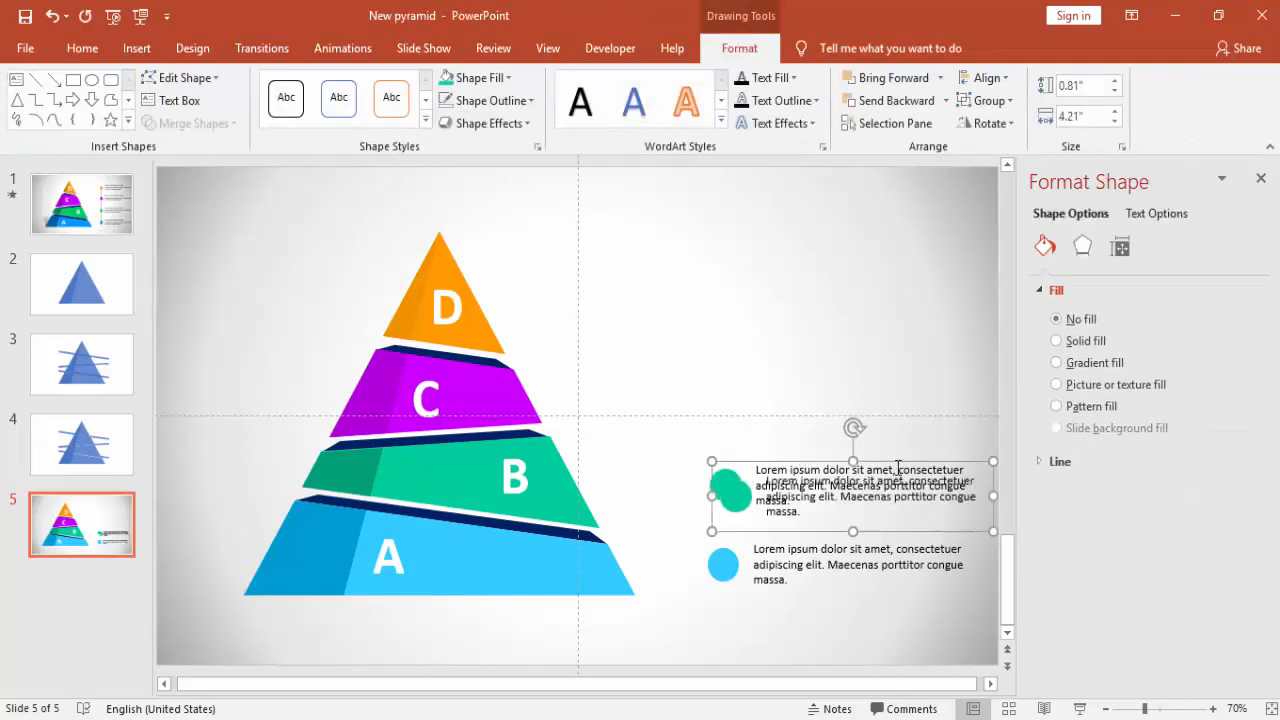
left_click_drag(889, 461, 876, 353)
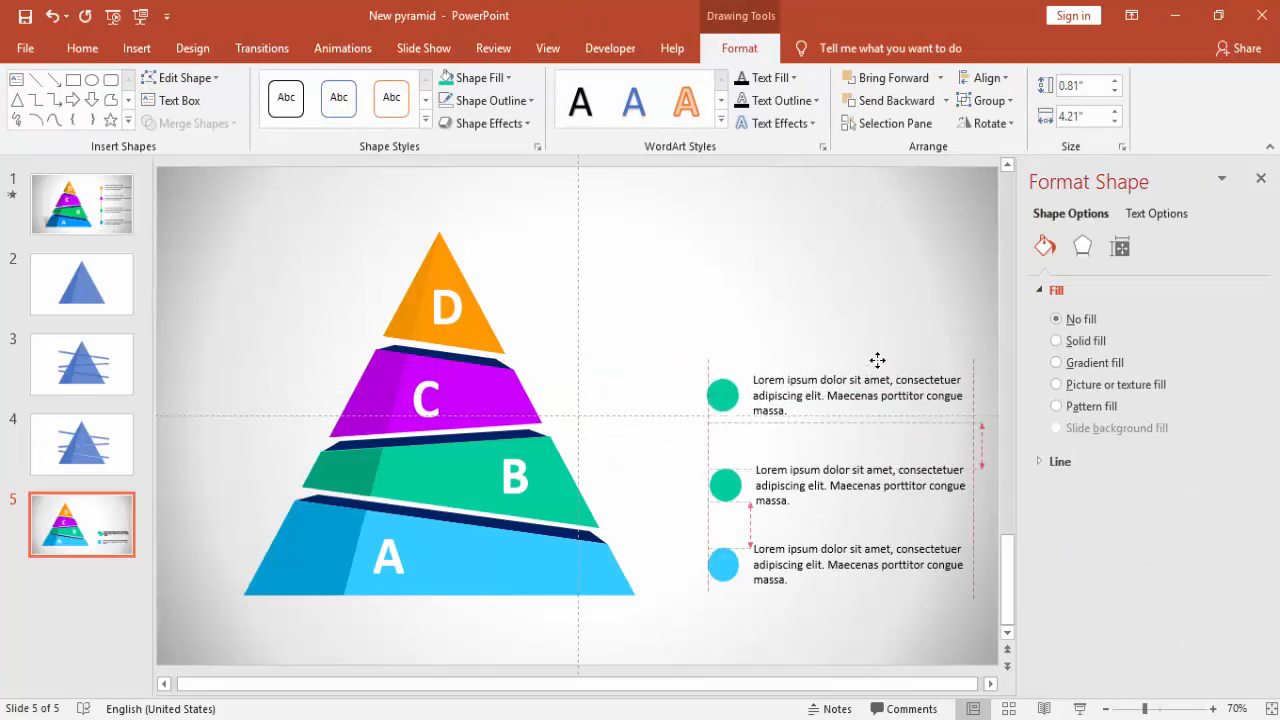
left_click_drag(875, 353, 875, 343)
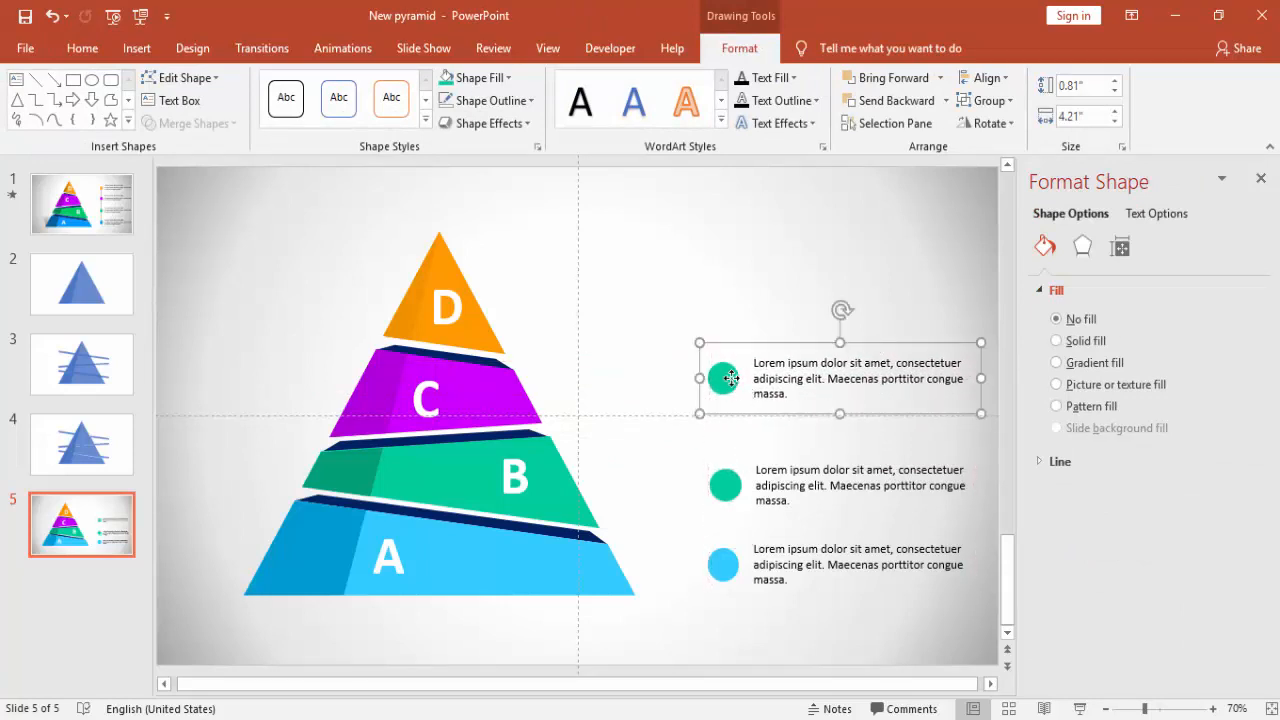
left_click(724, 378)
left_click(508, 78)
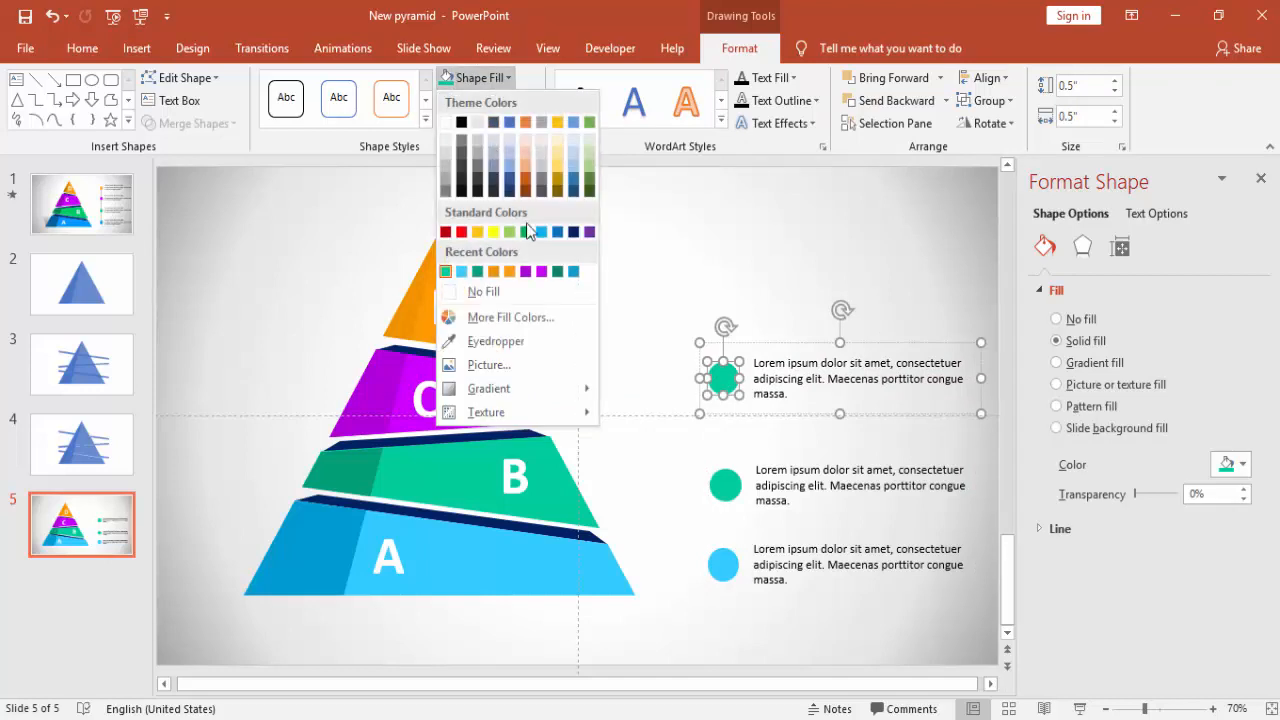
left_click(541, 271)
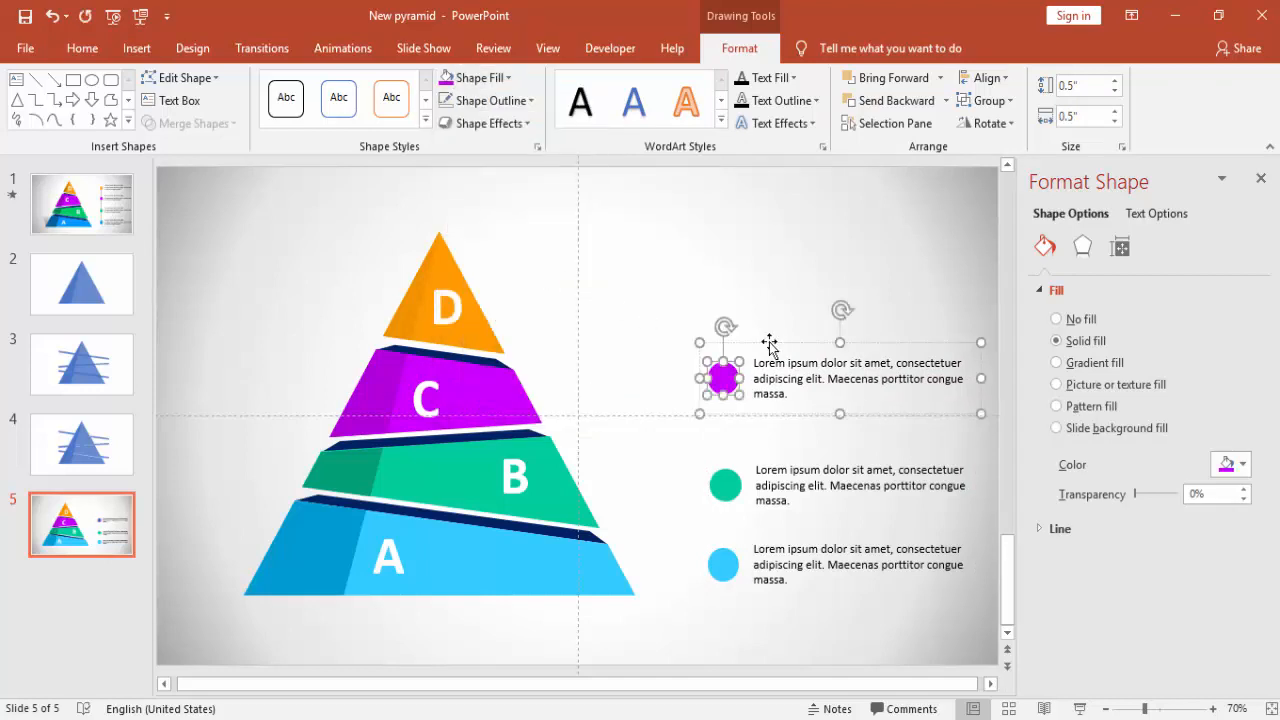
left_click(770, 344)
key("ctrl+d")
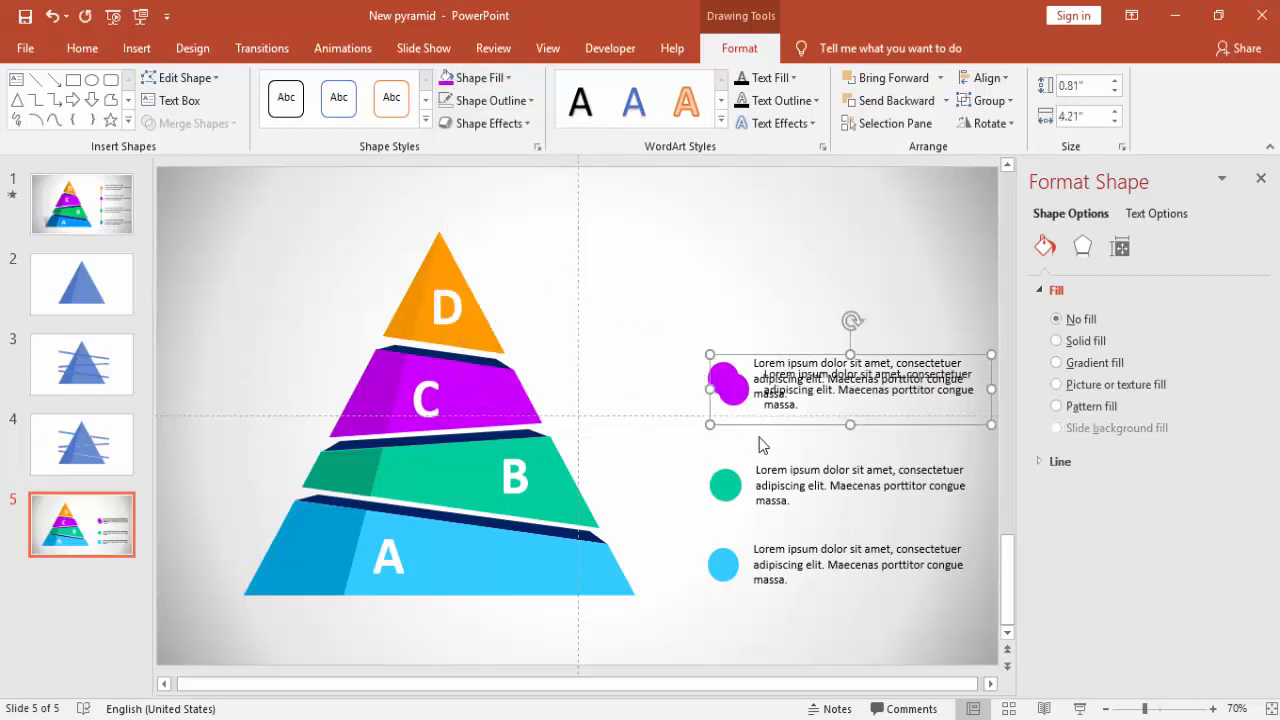
left_click_drag(763, 395, 750, 300)
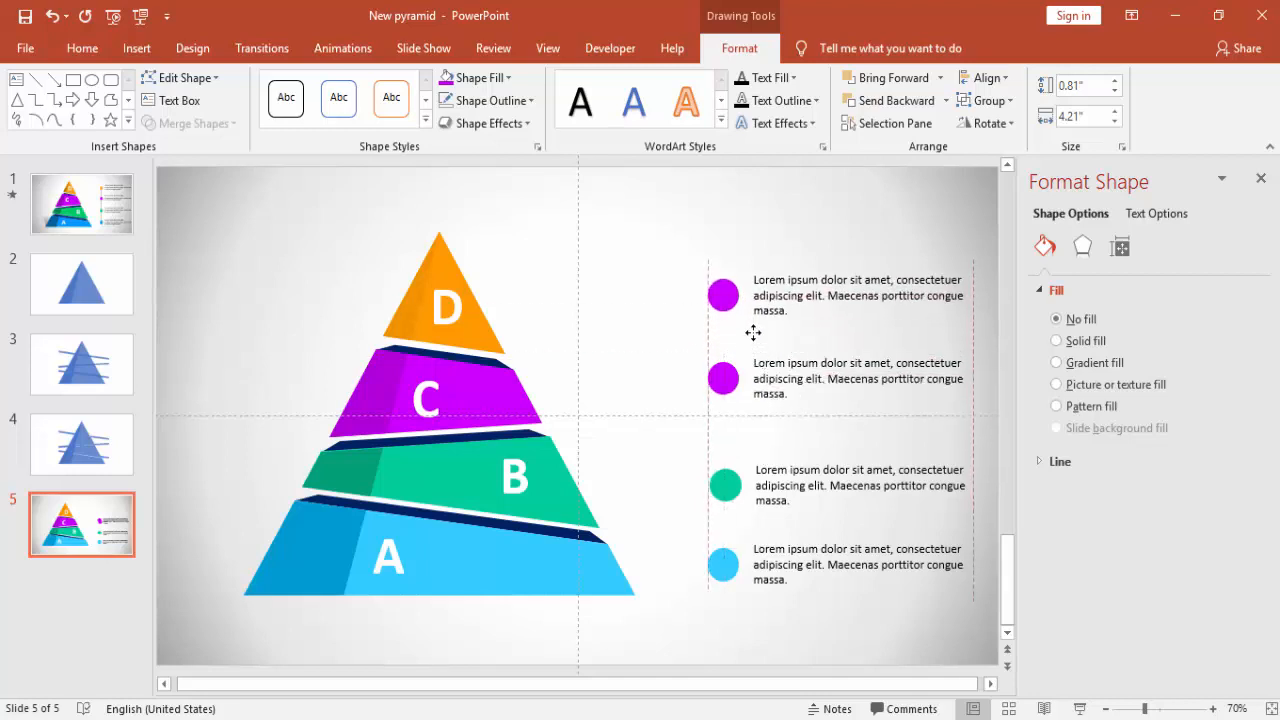
Step: Fill the top description circle orange
left_click(723, 295)
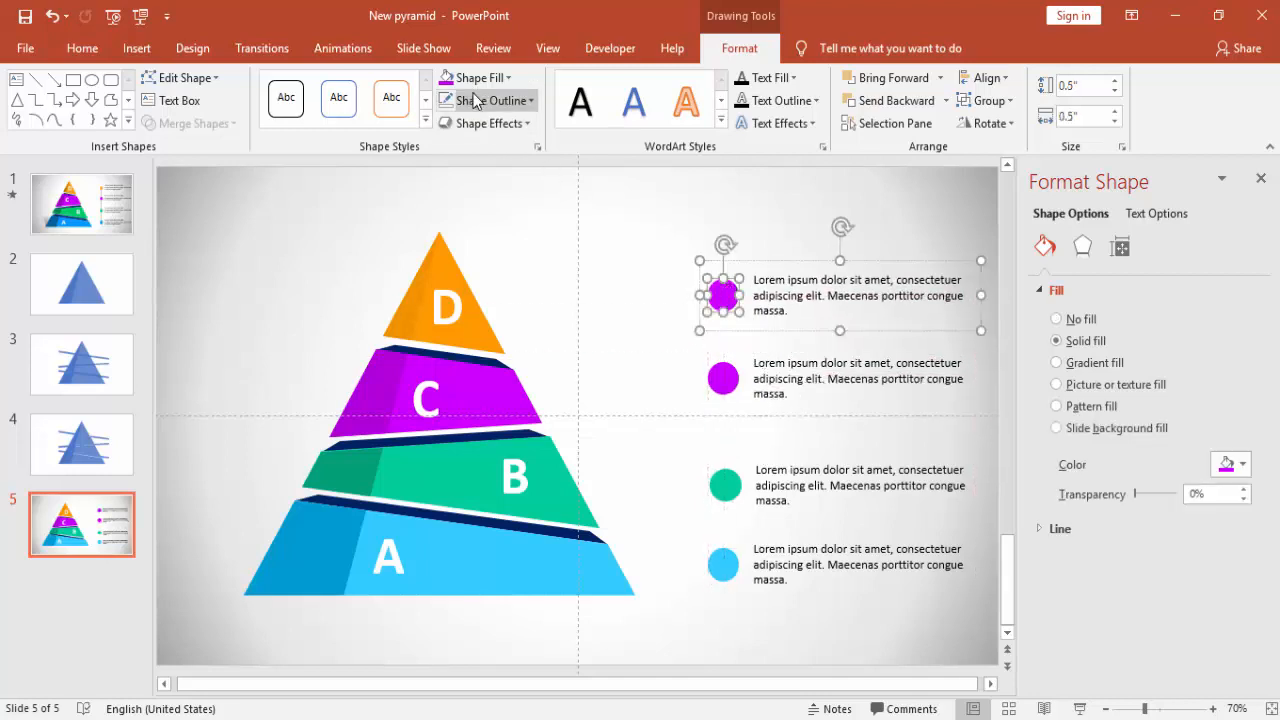
left_click(508, 78)
left_click(526, 272)
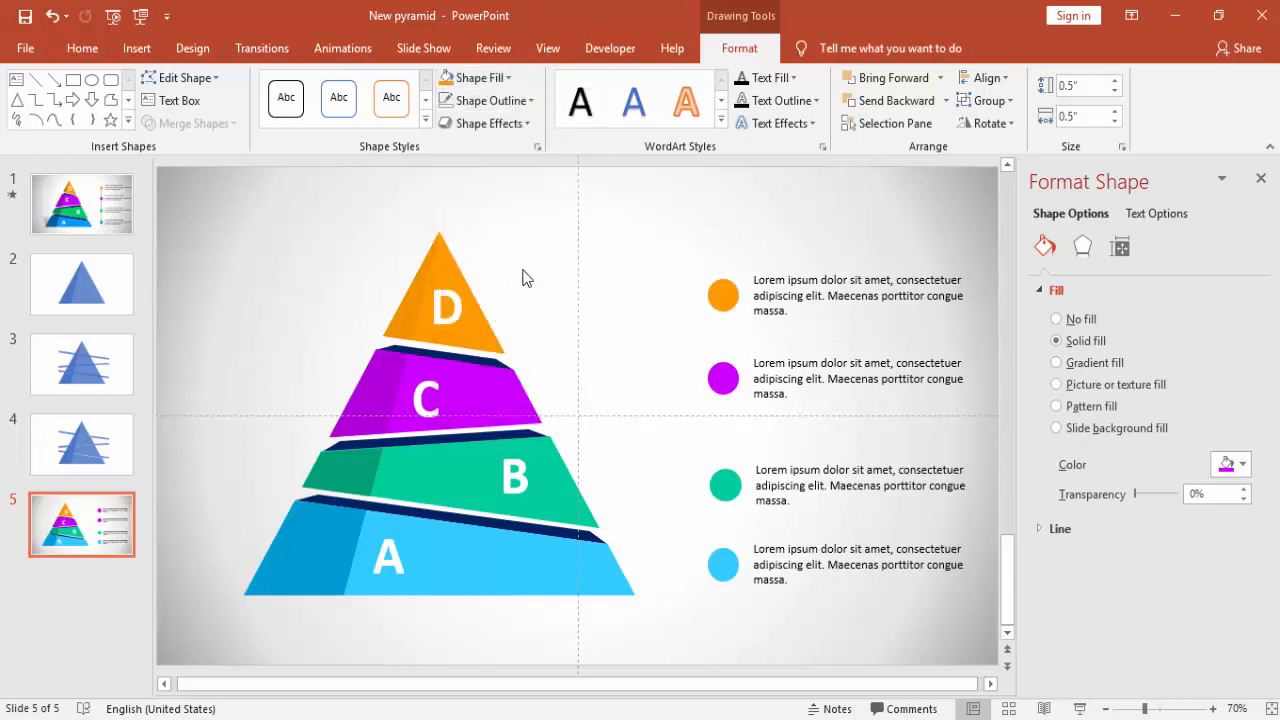
Step: Select all four description groups and apply Align Left and Distribute Vertically
left_click(664, 295)
left_click(850, 295)
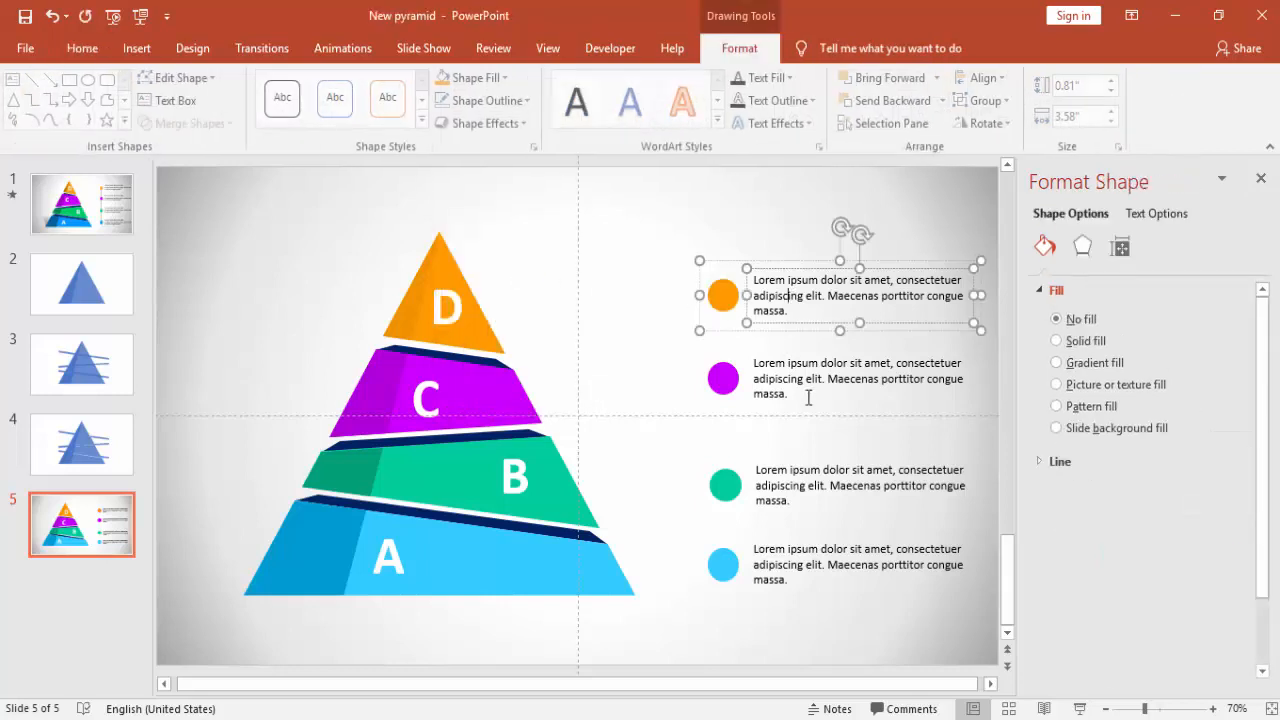
left_click(811, 395, "shift")
left_click(816, 465, "shift")
left_click(818, 552, "shift")
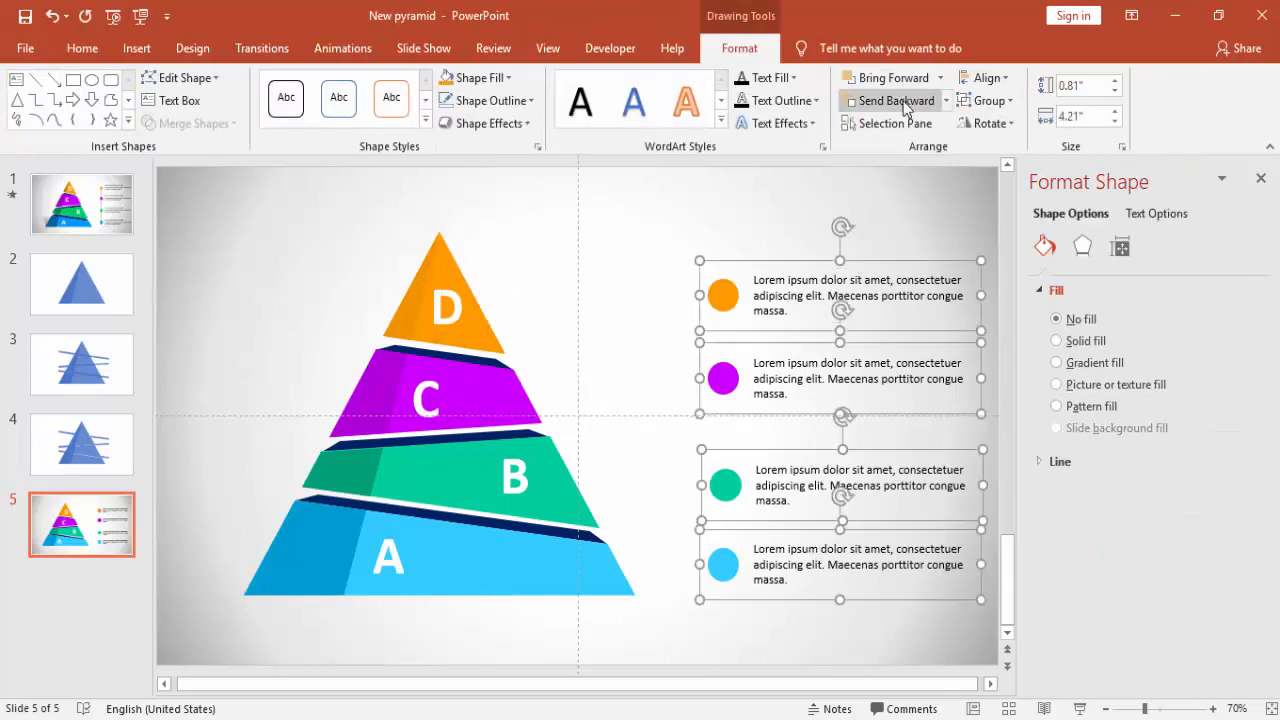
left_click(985, 78)
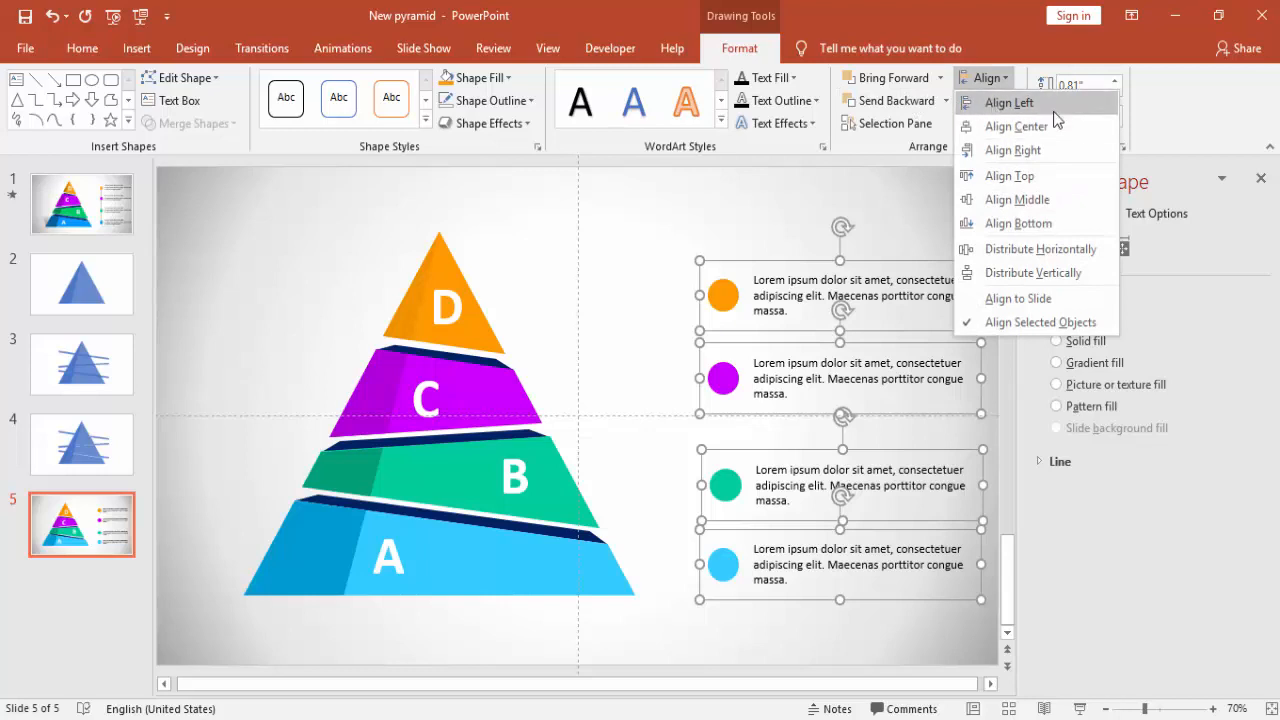
left_click(1010, 103)
left_click(990, 78)
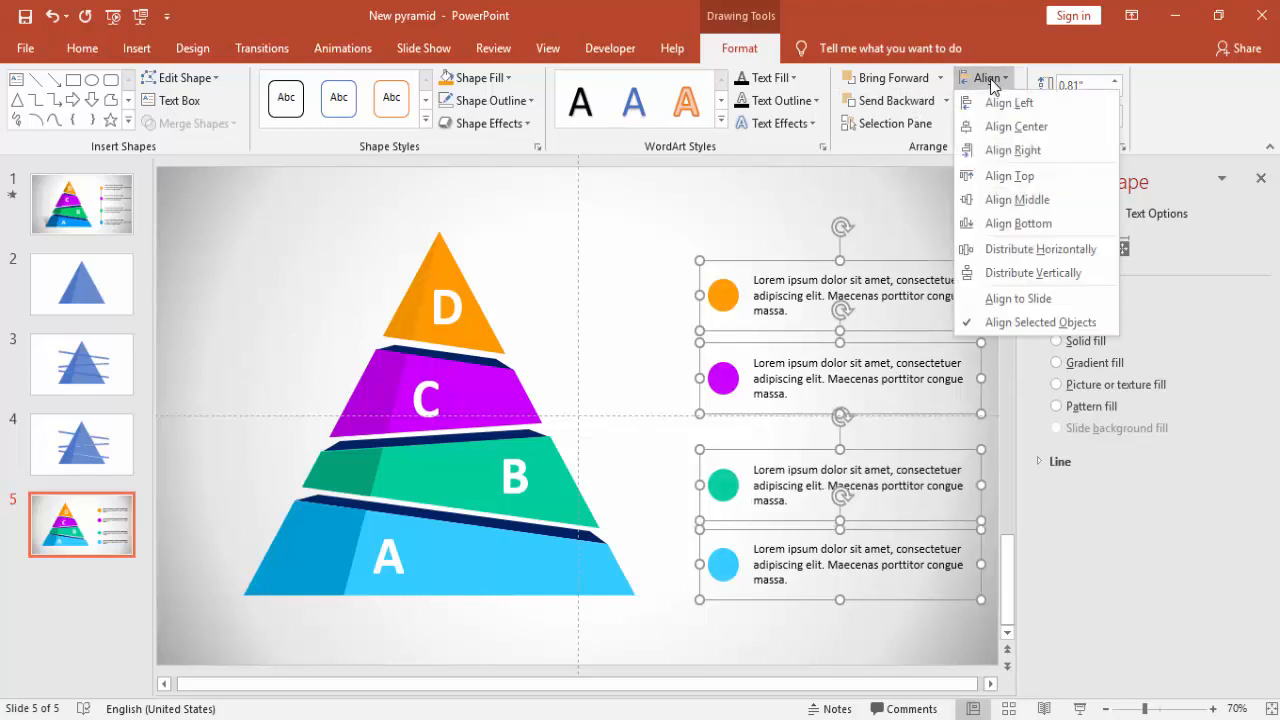
left_click(1033, 272)
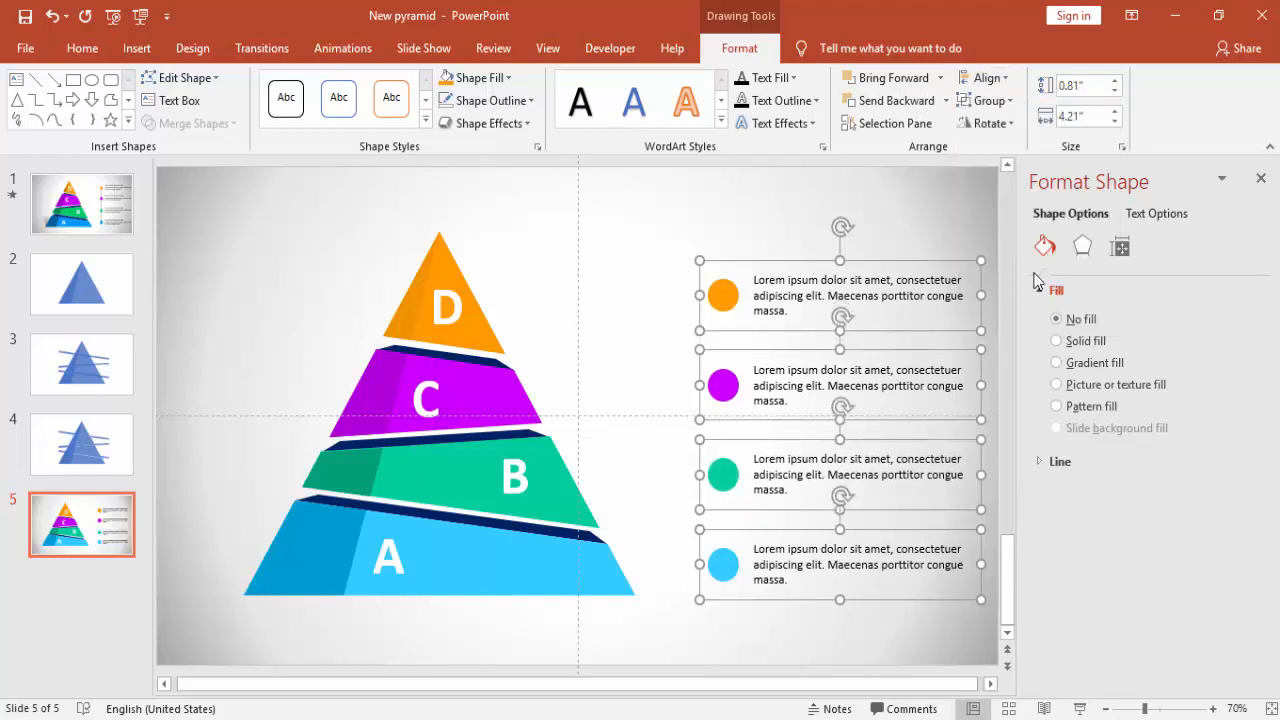
left_click(643, 240)
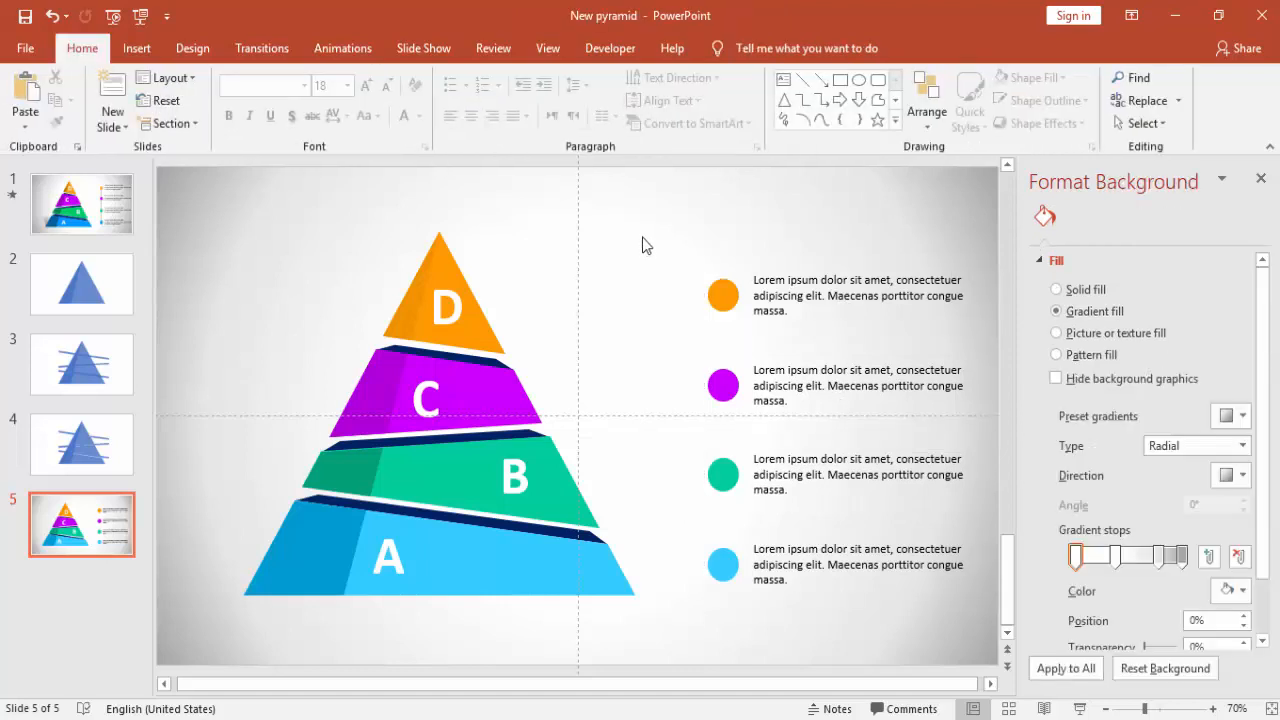
Step: Draw a thin rectangle bar from the green circle down to the blue circle
left_click(136, 48)
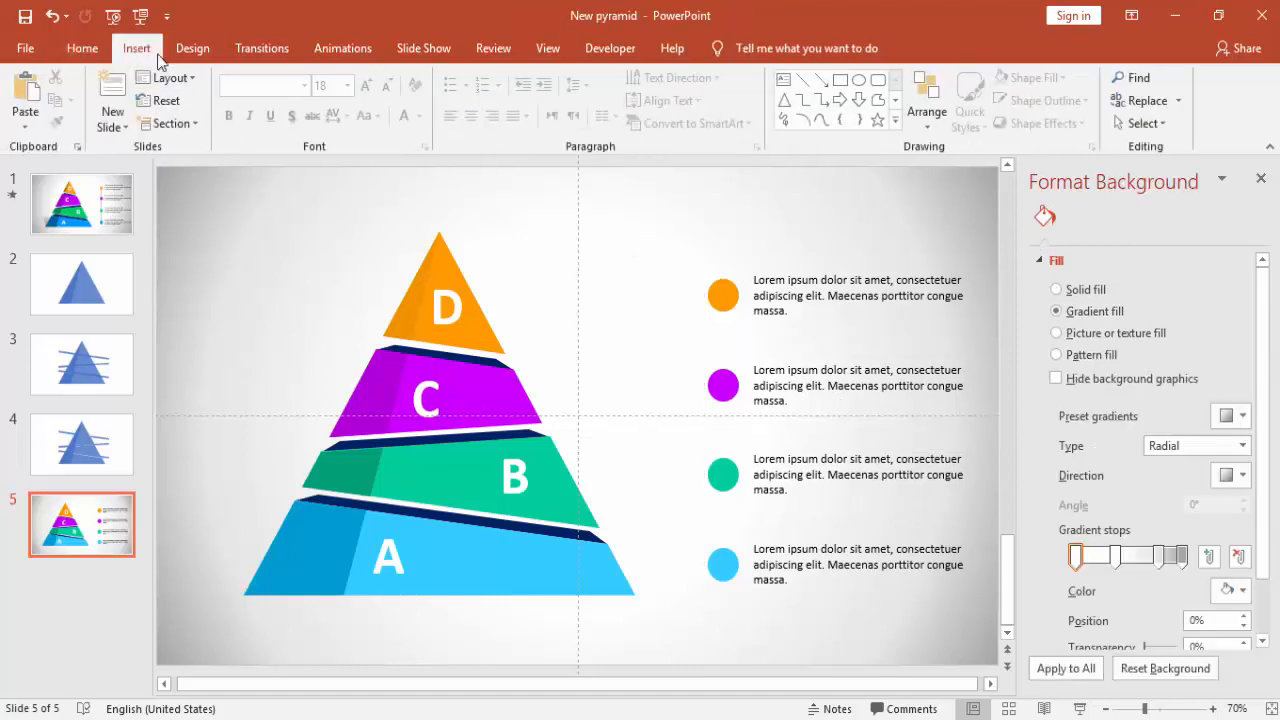
left_click(343, 111)
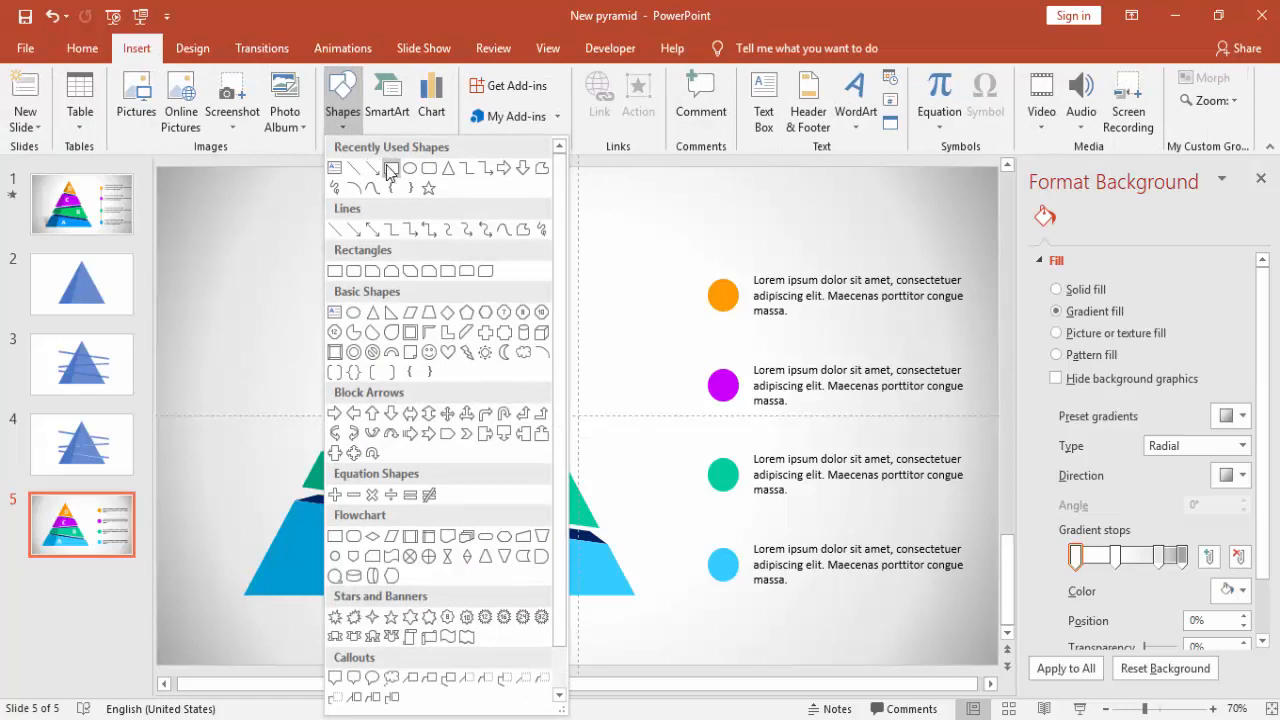
left_click(374, 168)
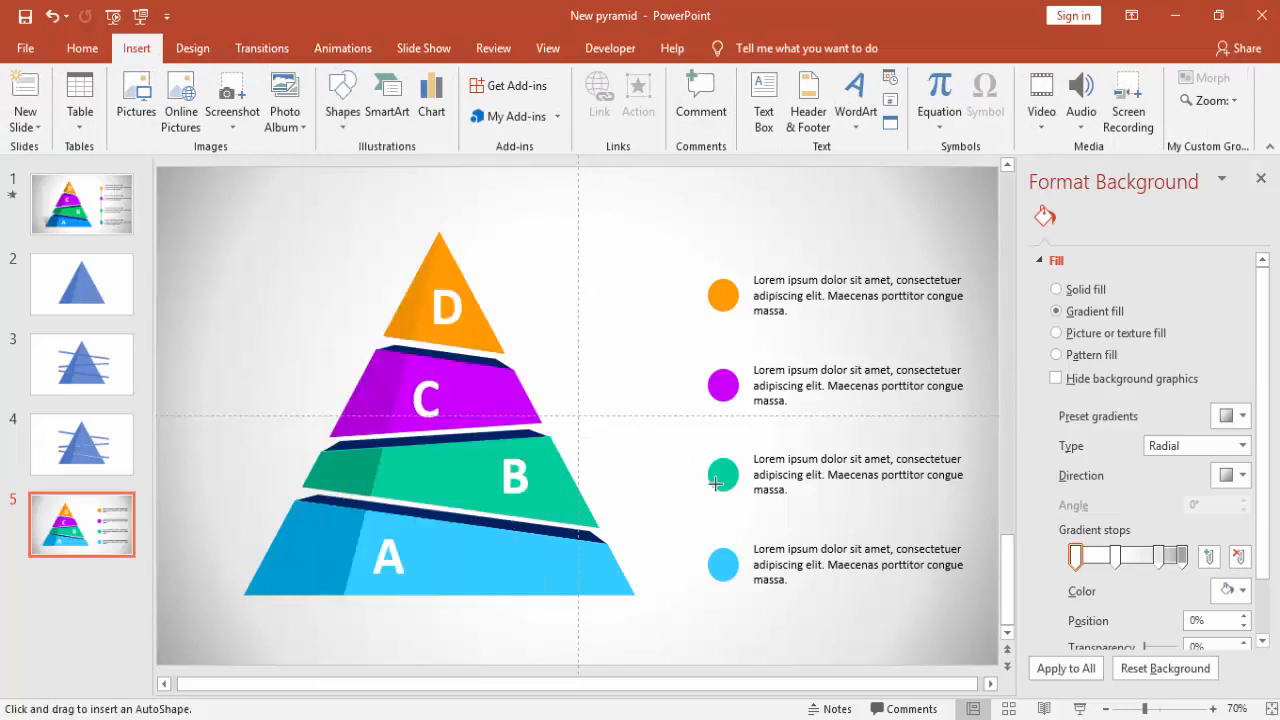
left_click_drag(722, 482, 722, 565)
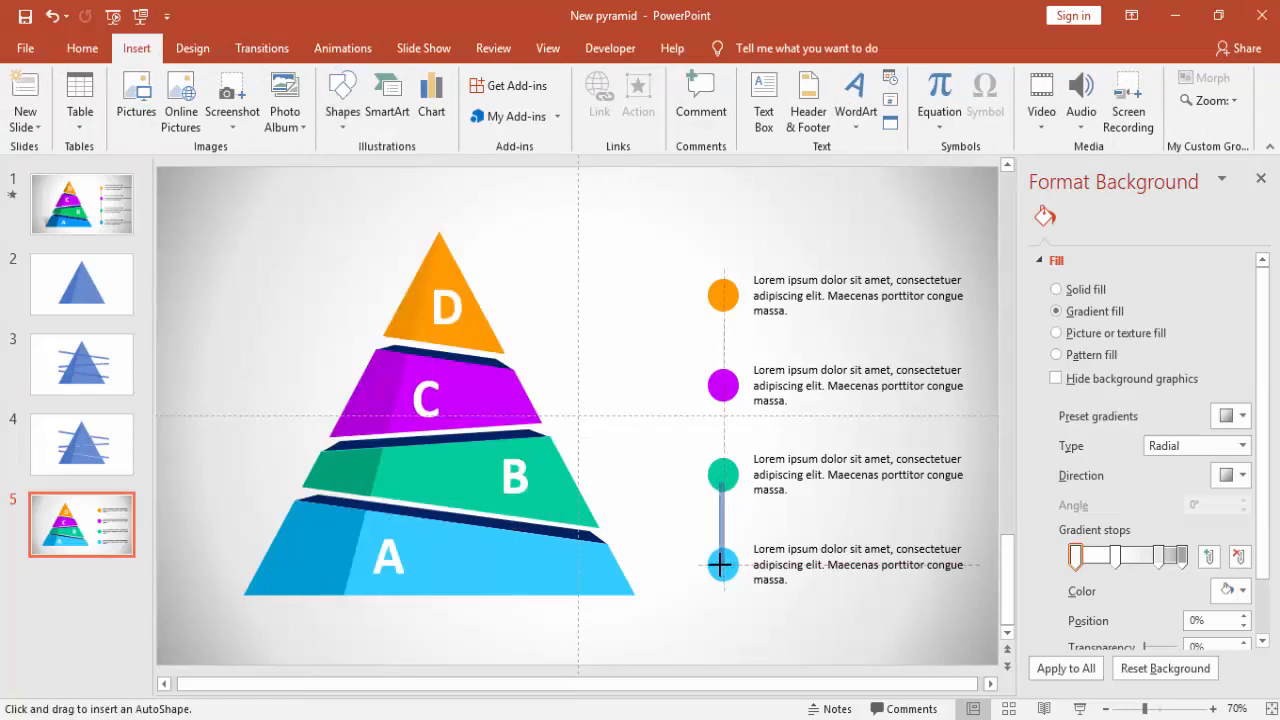
left_click_drag(722, 565, 724, 535)
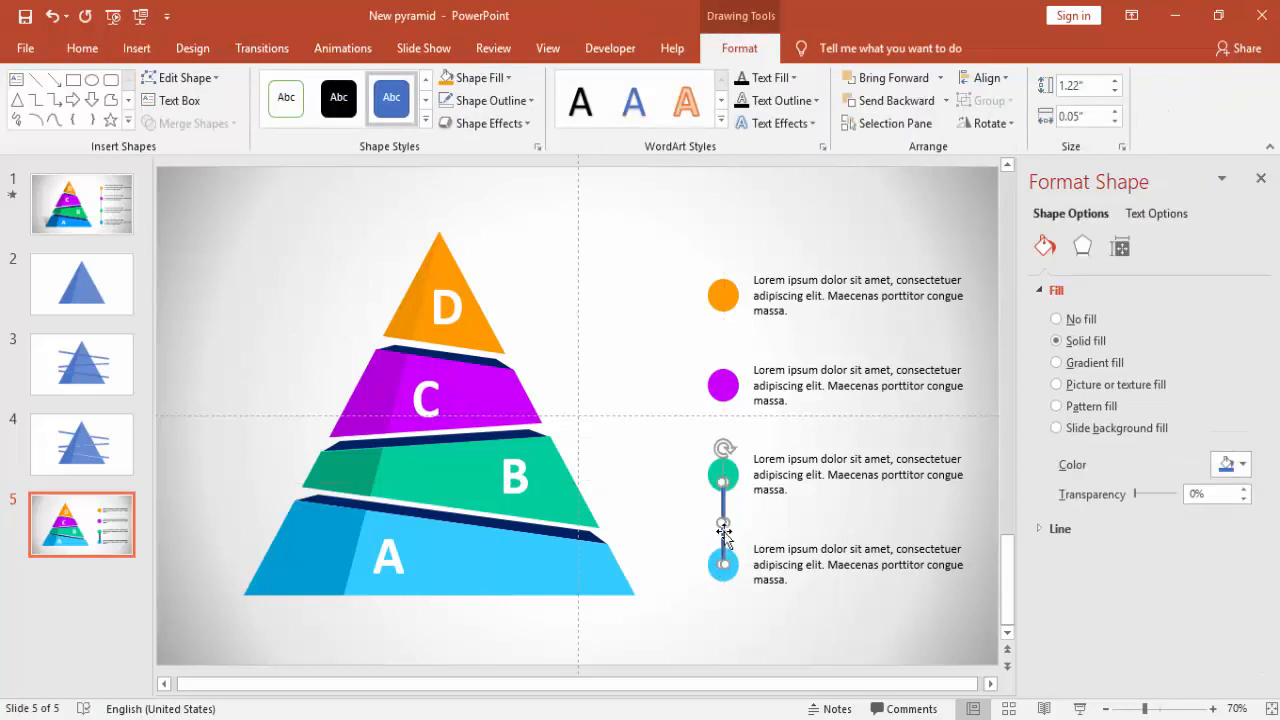
Step: Set the bar to No Outline with a grey fill
left_click(530, 100)
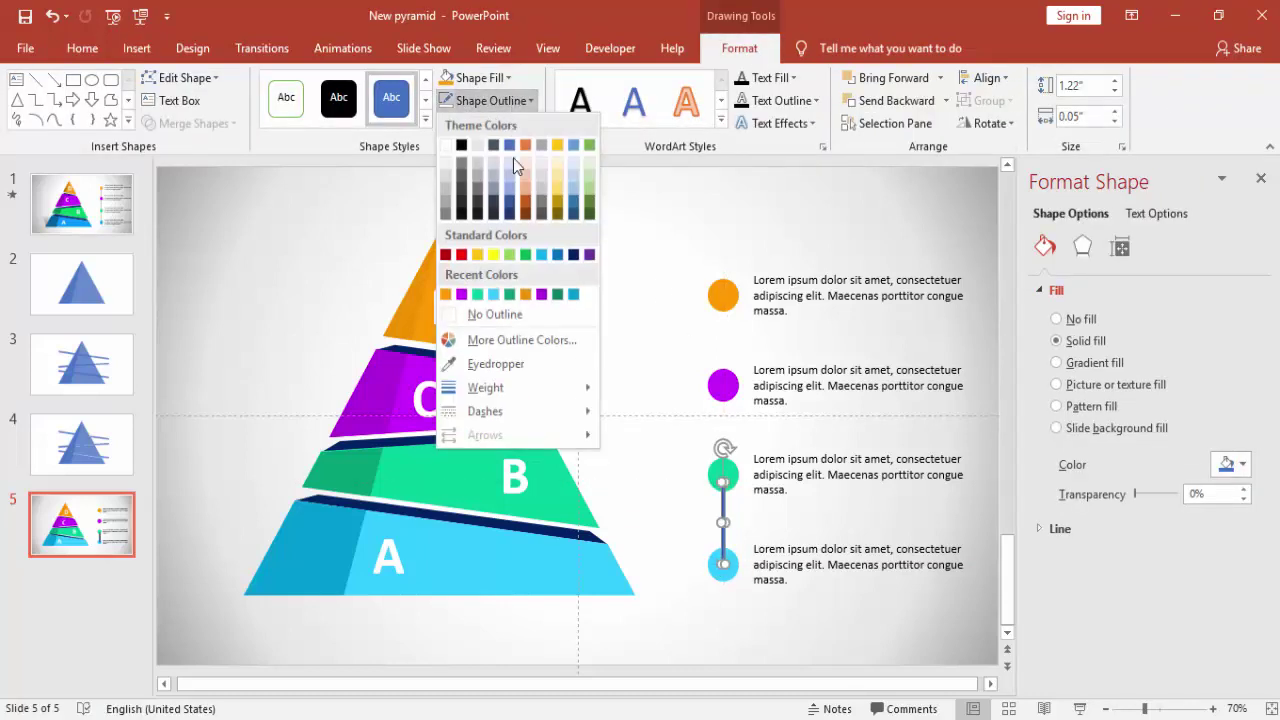
left_click(495, 314)
left_click(483, 78)
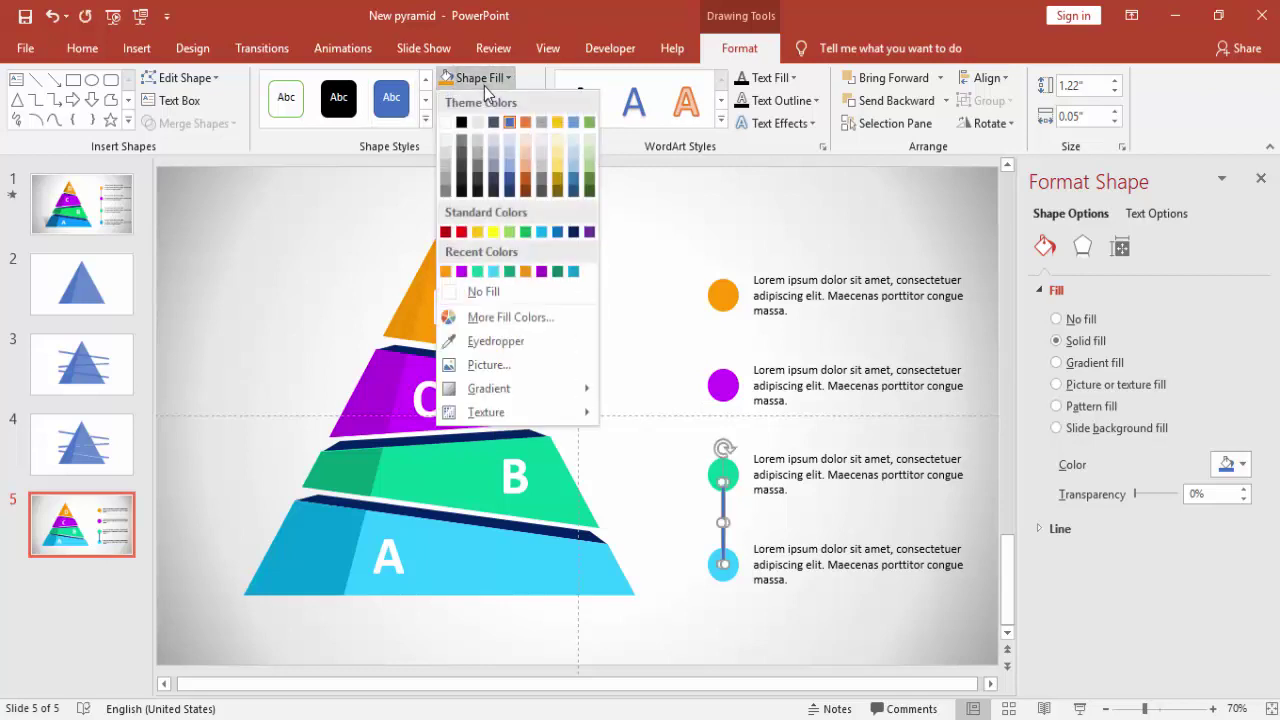
left_click(447, 180)
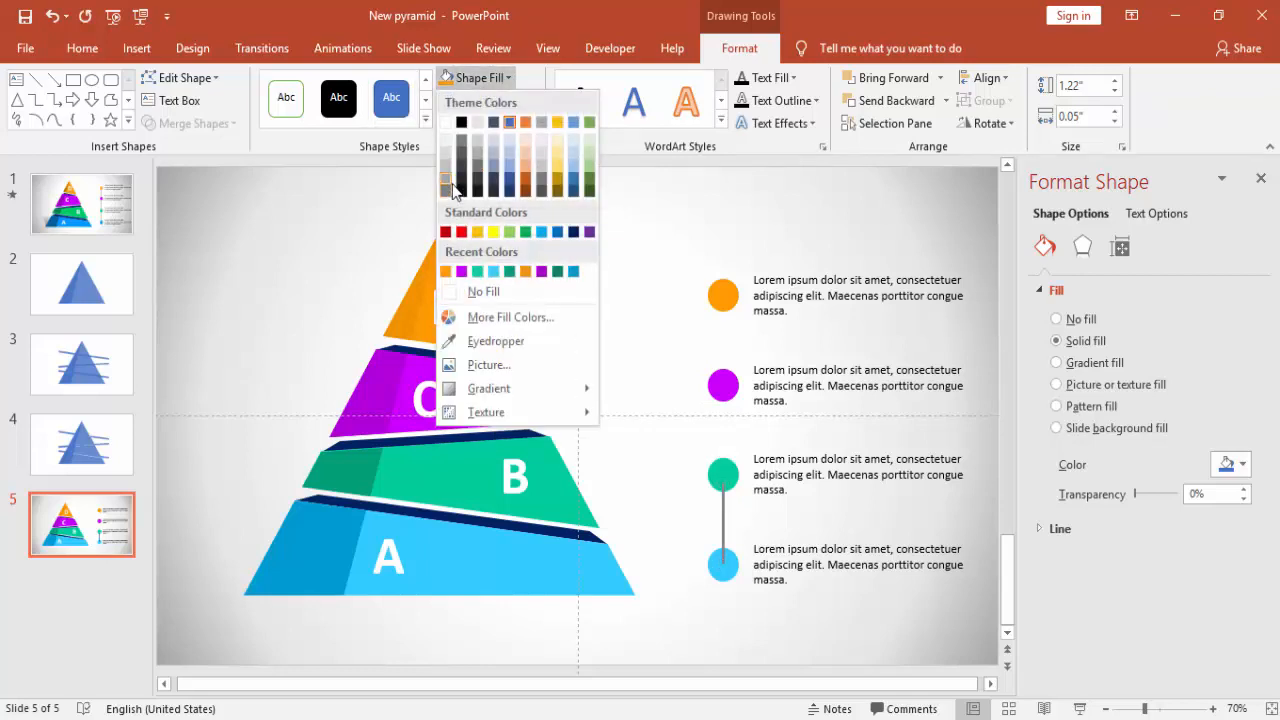
left_click(447, 180)
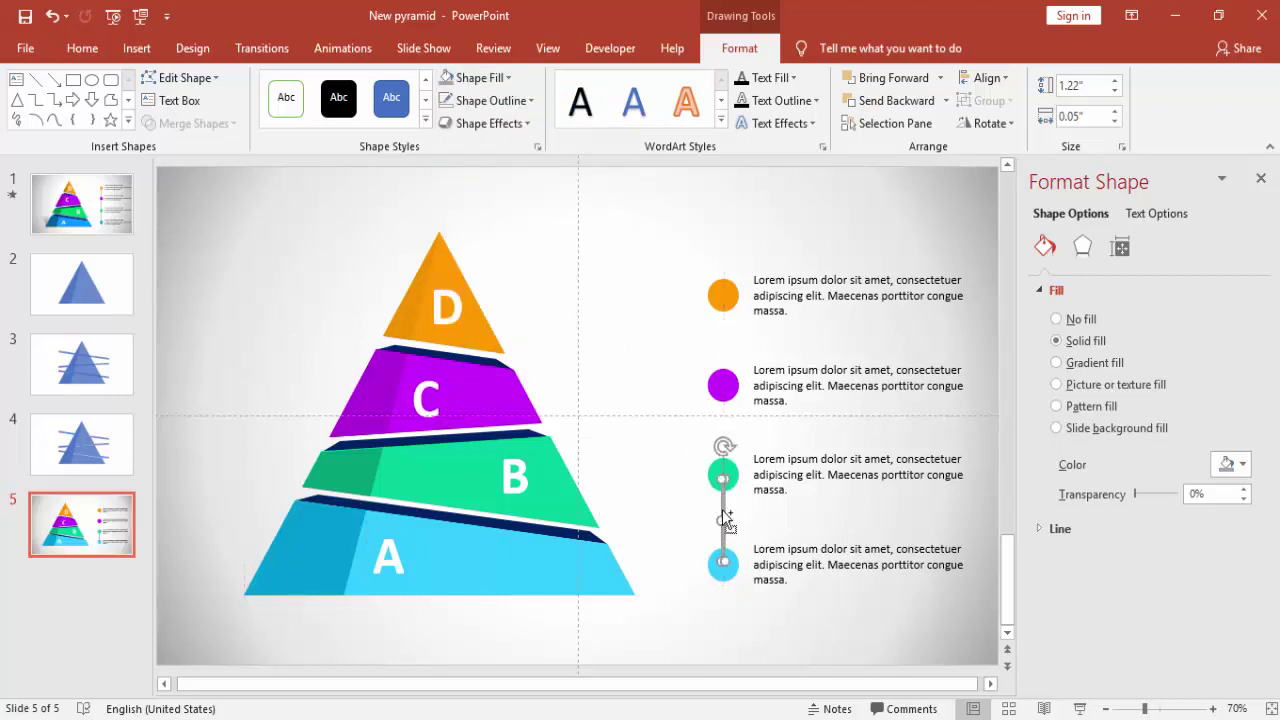
Step: Position the grey bar so it spans from the orange circle down through the lower circles
mouse_move(726, 518)
left_mouse_down()
mouse_move(736, 526)
mouse_move(719, 402)
left_mouse_up()
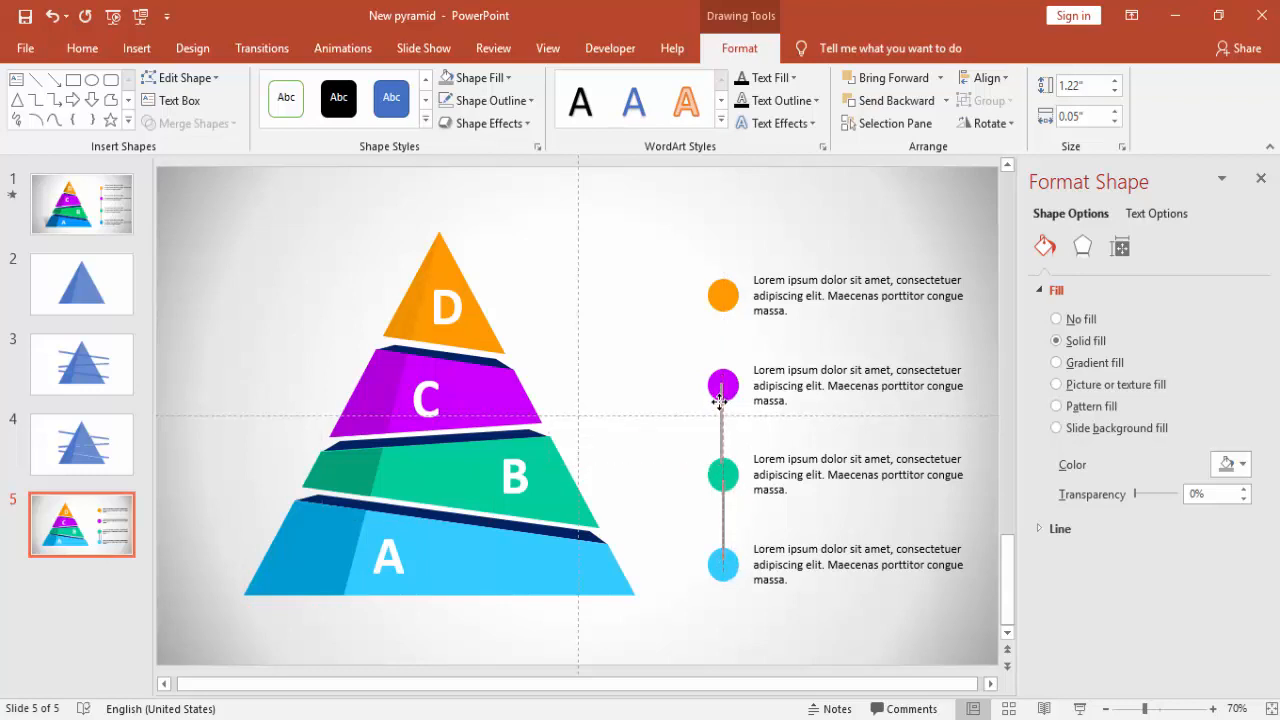
left_click_drag(724, 398, 720, 405)
left_click_drag(721, 405, 722, 406)
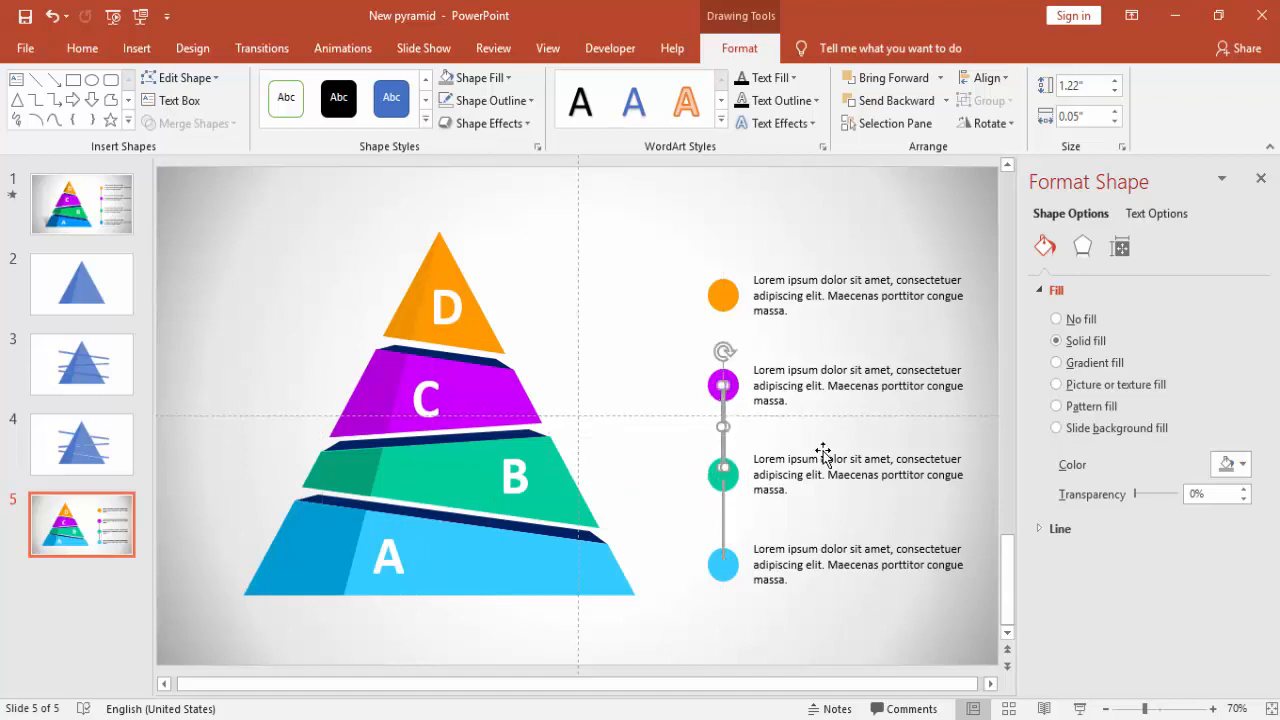
key("Up")
key("Up")
key("Up")
left_click(673, 311)
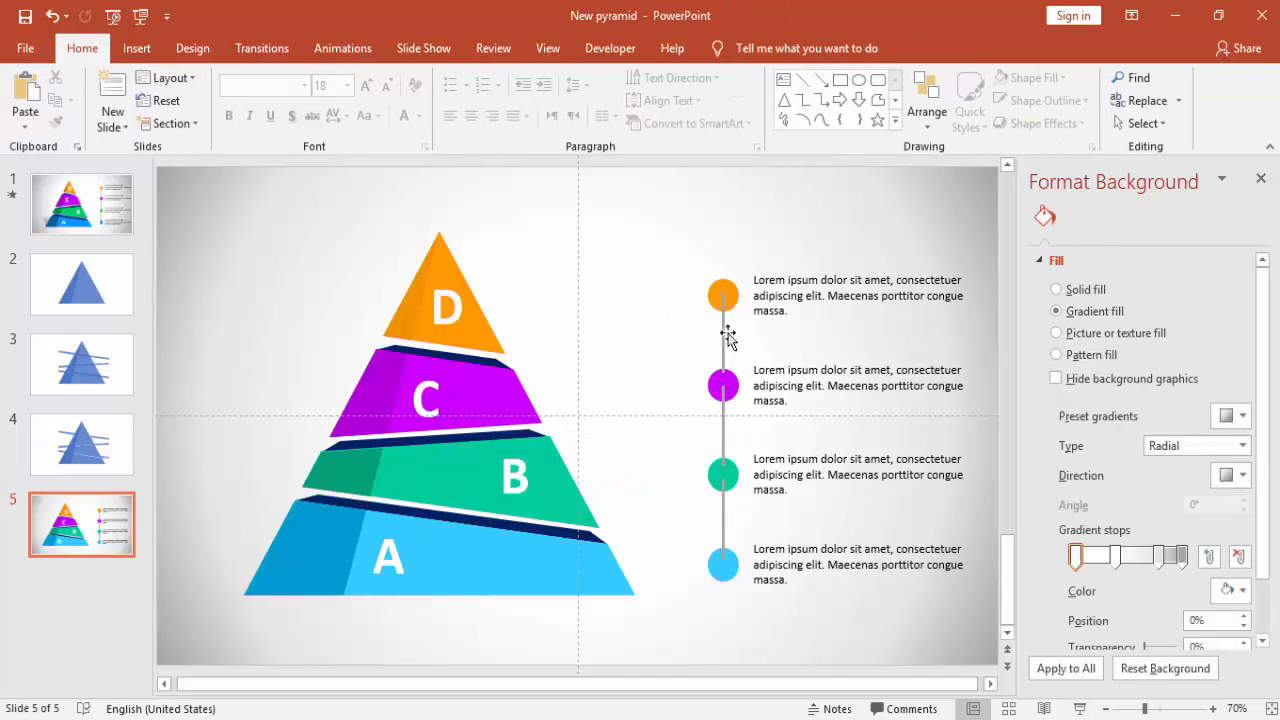
Step: Align the three connector lines with each other and send them behind the circles
left_click(725, 335)
left_click(723, 430, "shift")
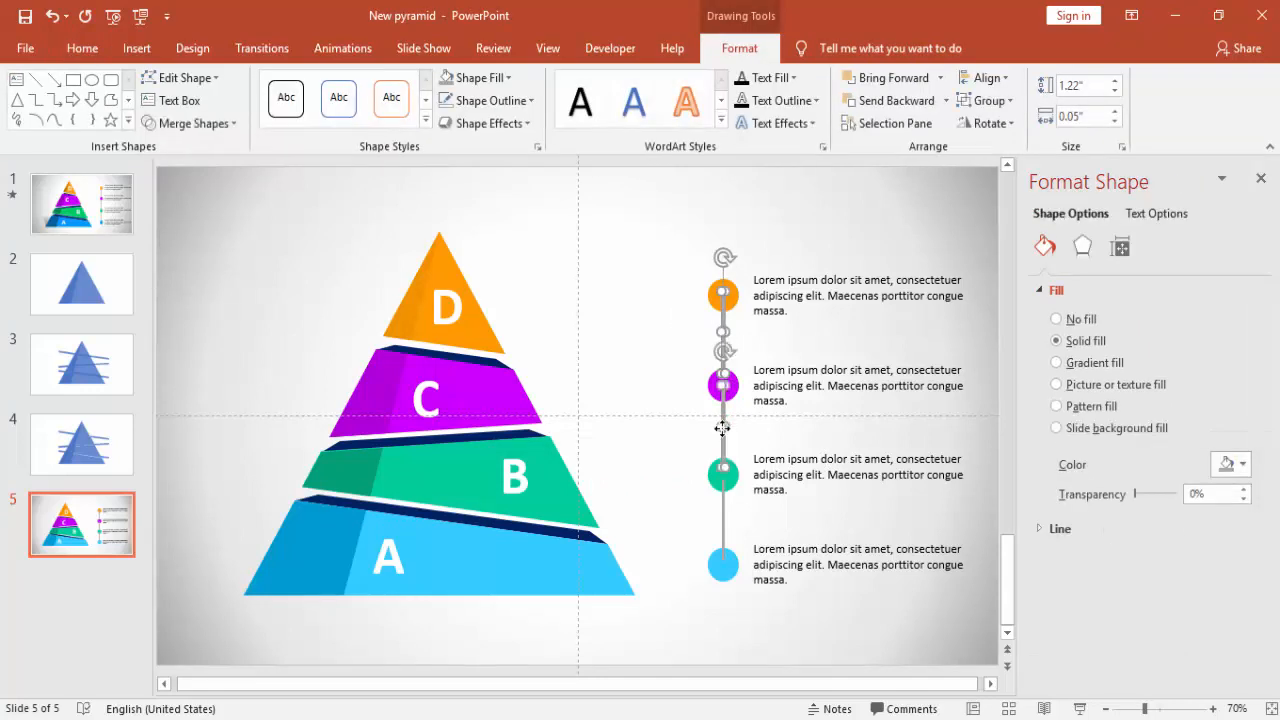
left_click(726, 530, "shift")
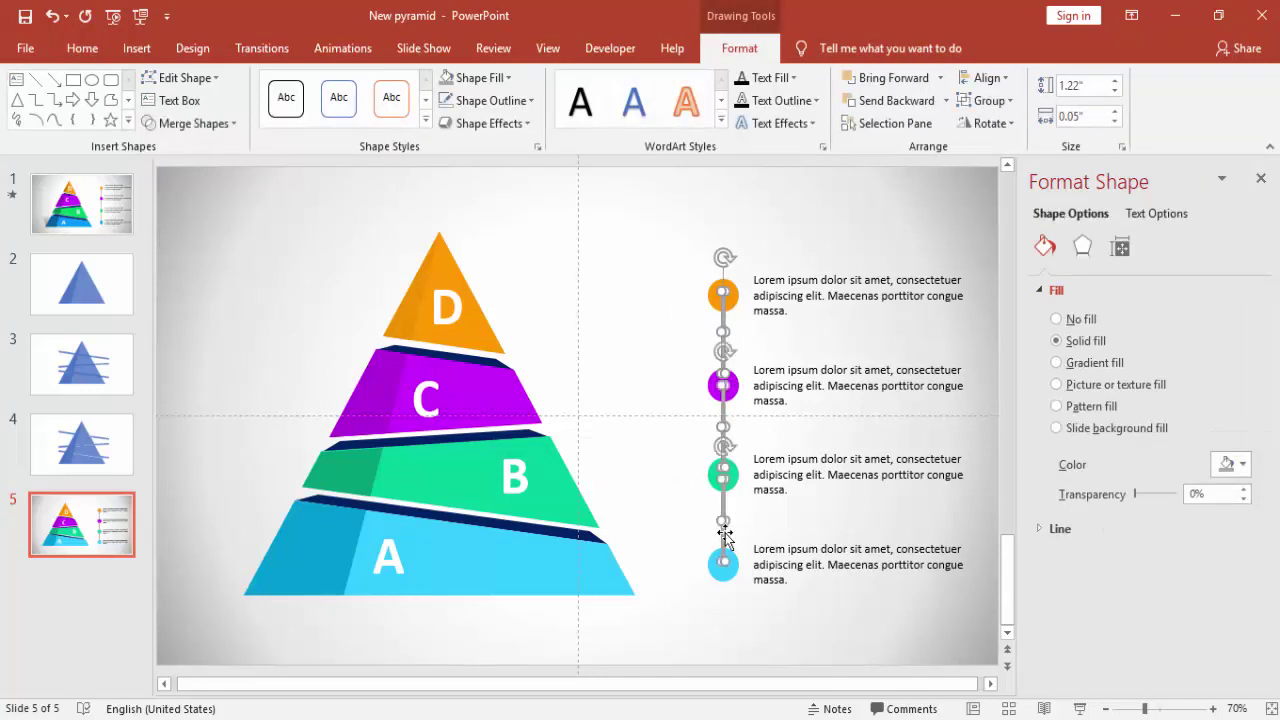
left_click(990, 78)
left_click(995, 125)
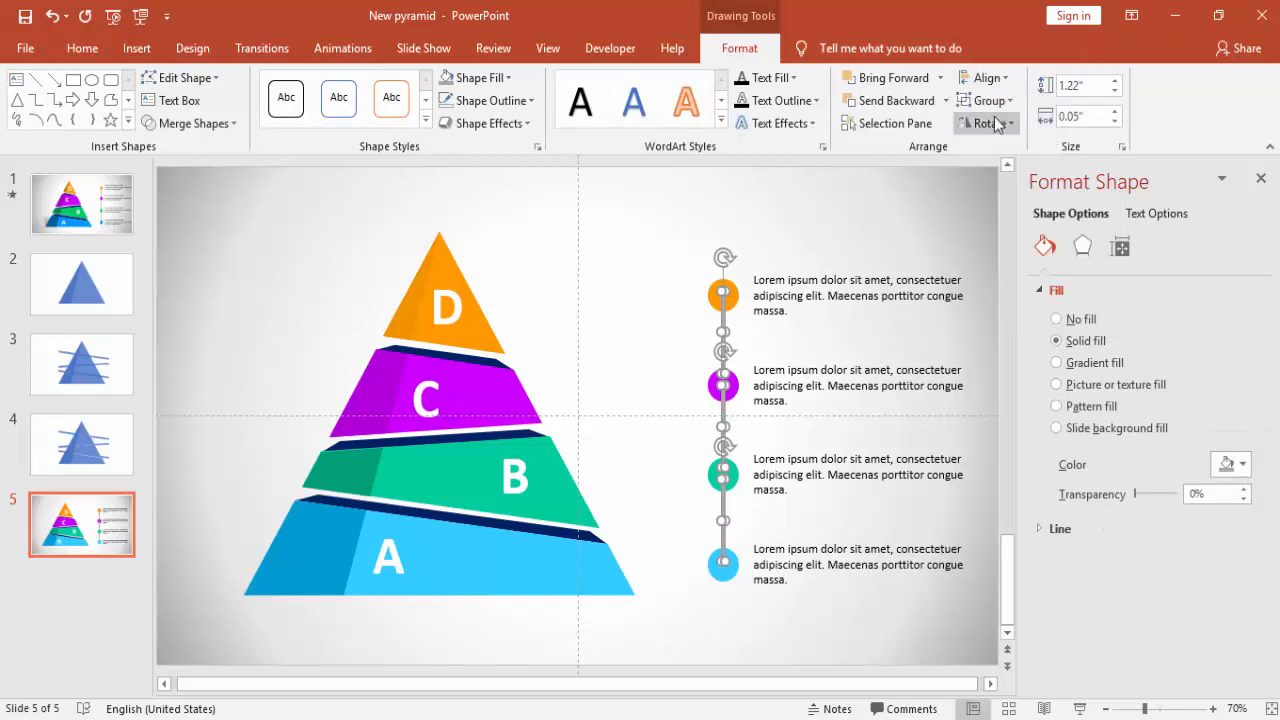
left_click(945, 100)
left_click(902, 149)
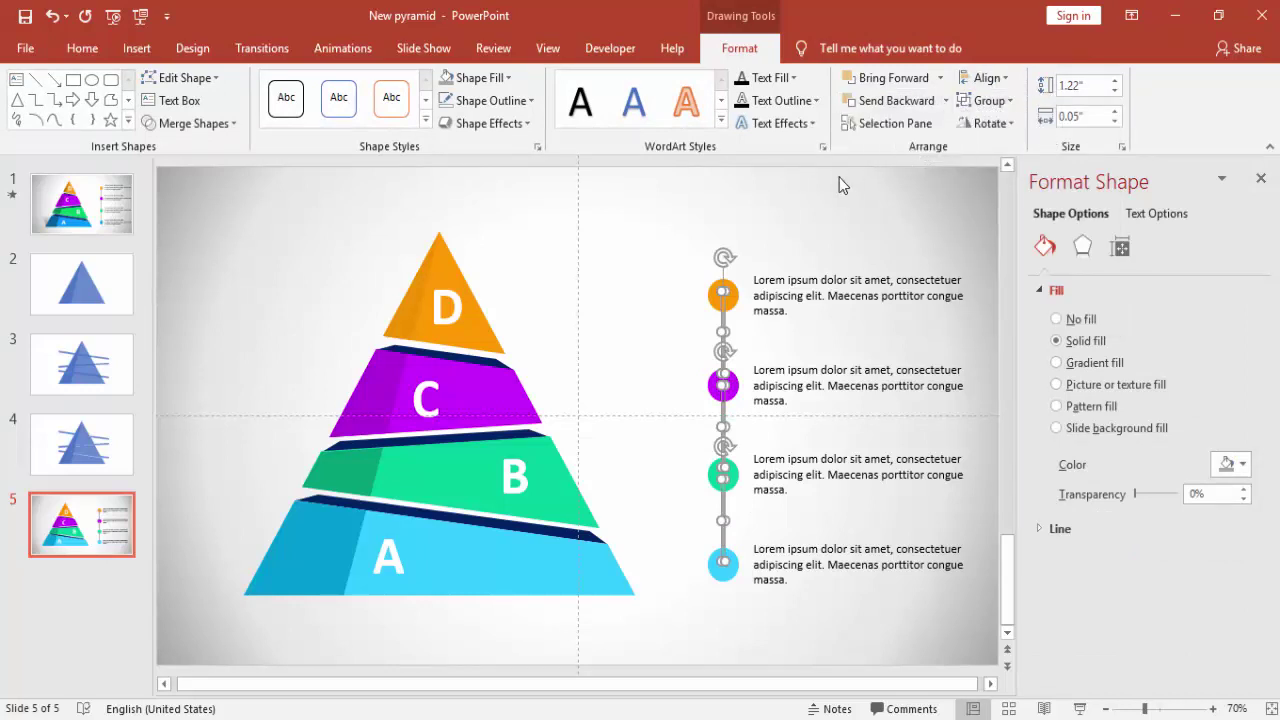
left_click(684, 227)
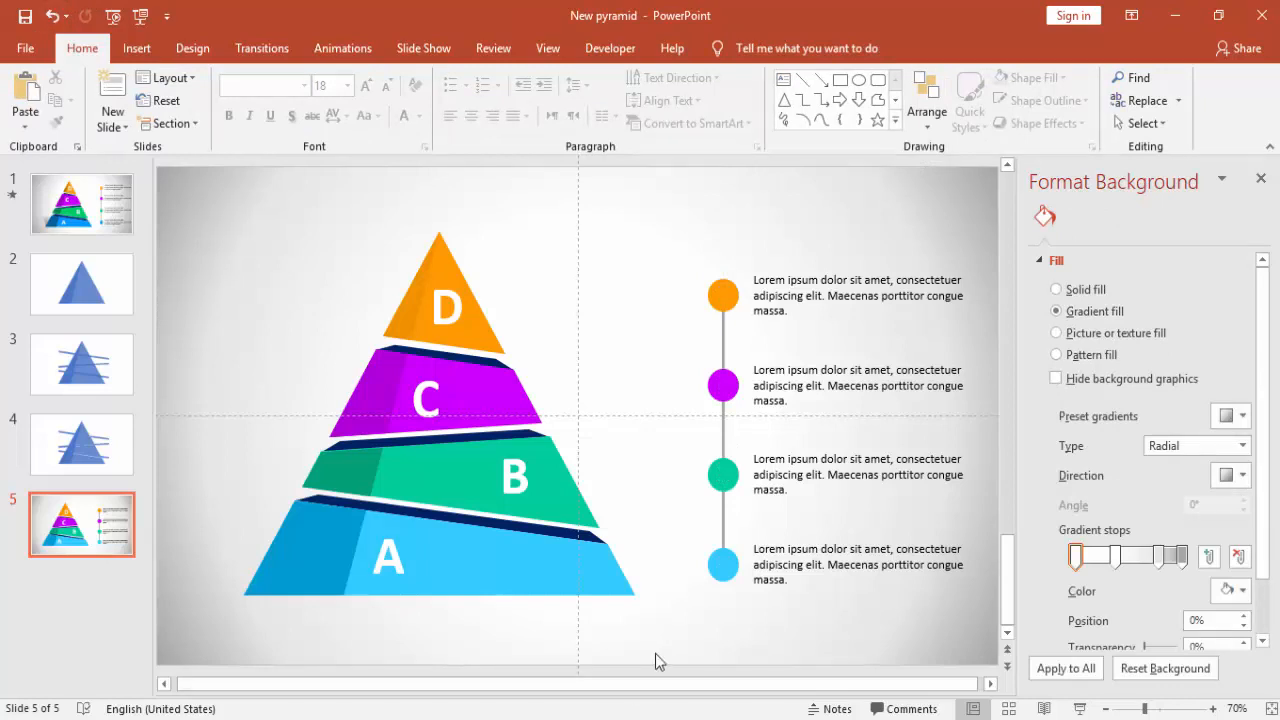
left_click(512, 566)
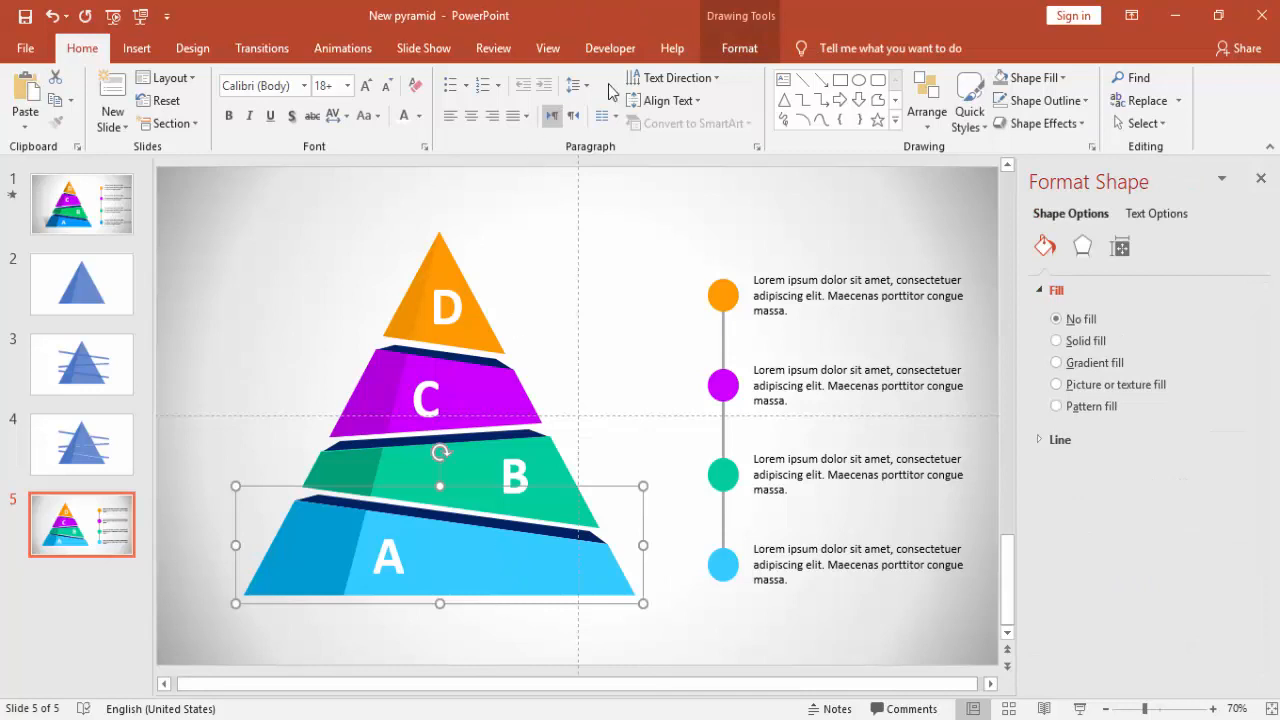
Step: Show the Animation Pane and give tier A a Wipe From Left entrance
left_click(342, 48)
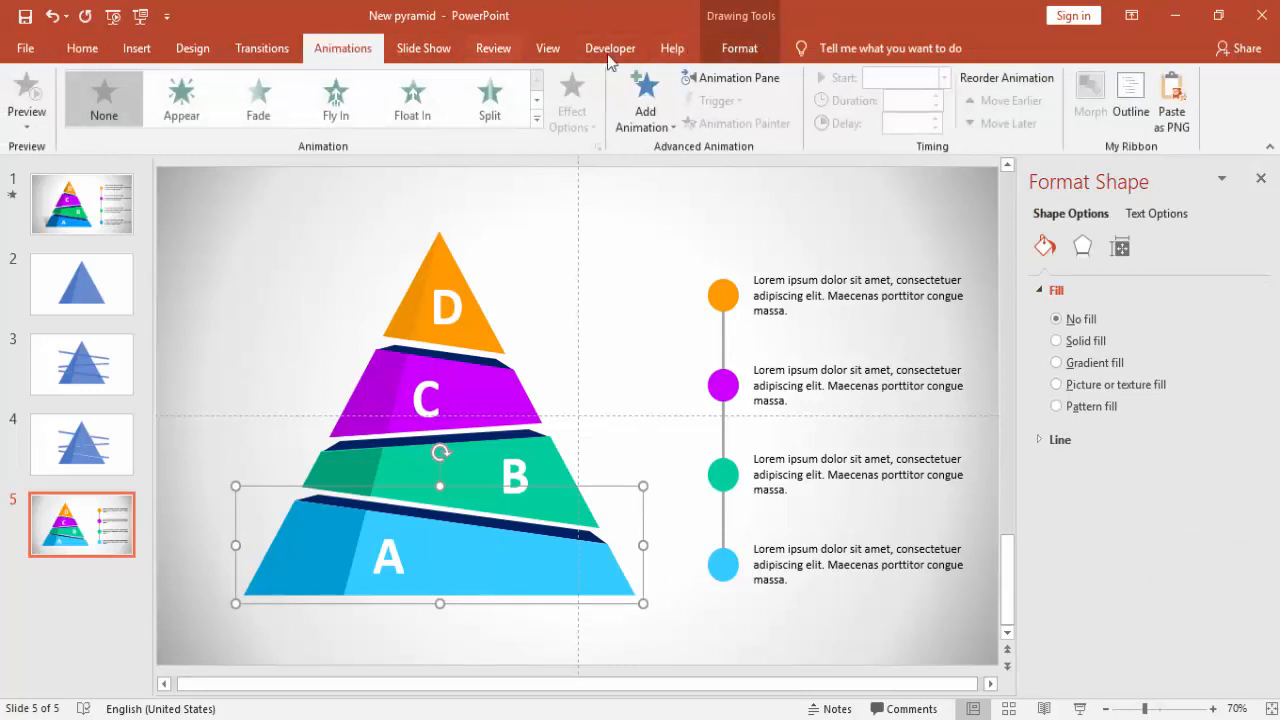
left_click(735, 78)
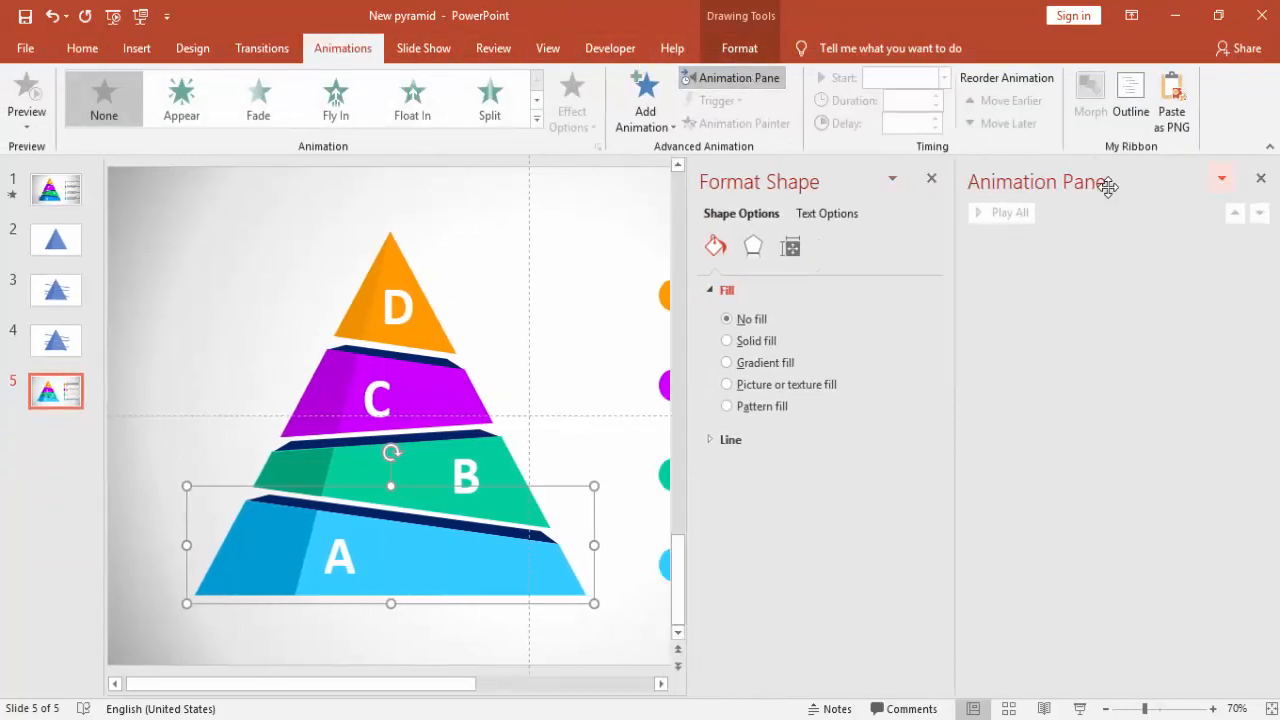
left_click(933, 182)
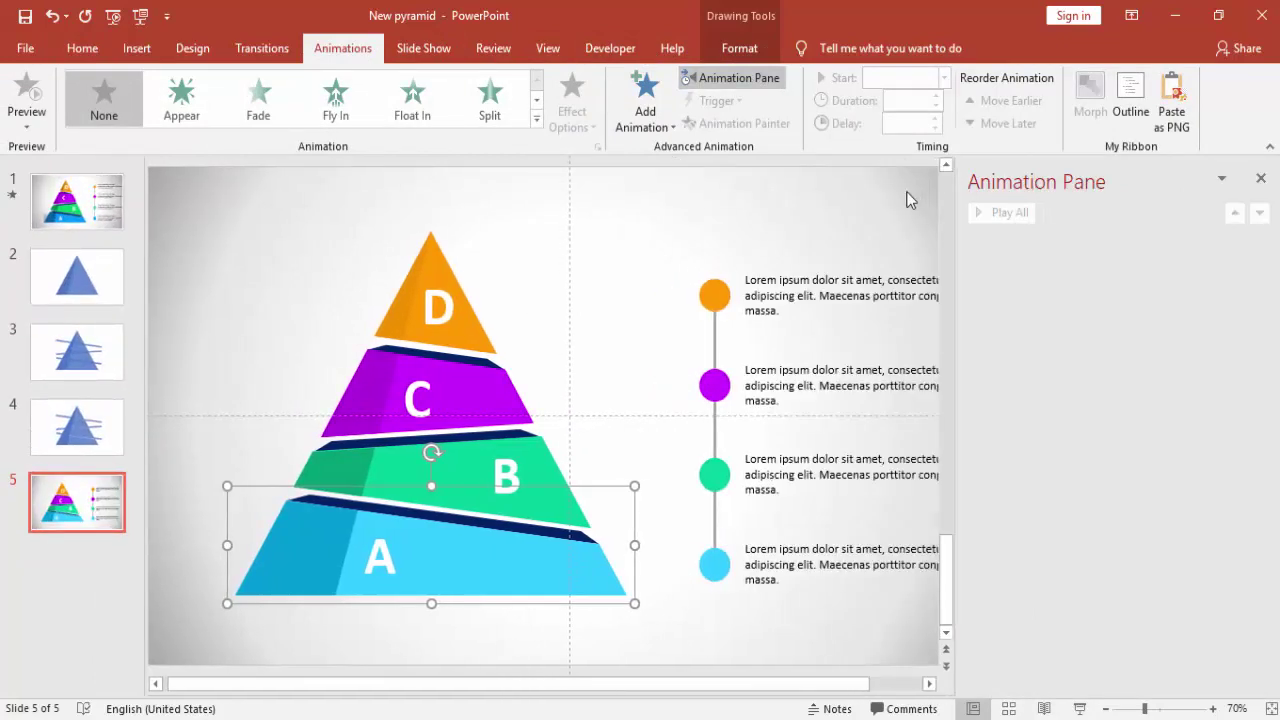
left_click(537, 122)
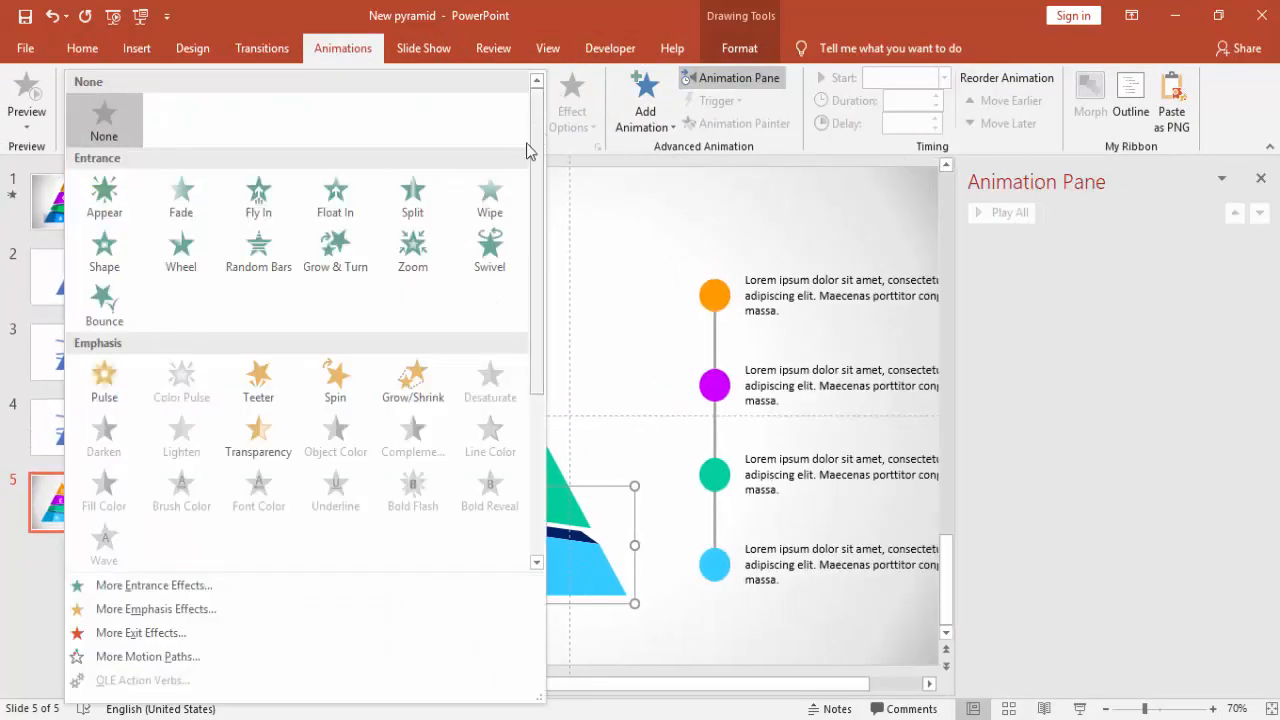
left_click(490, 195)
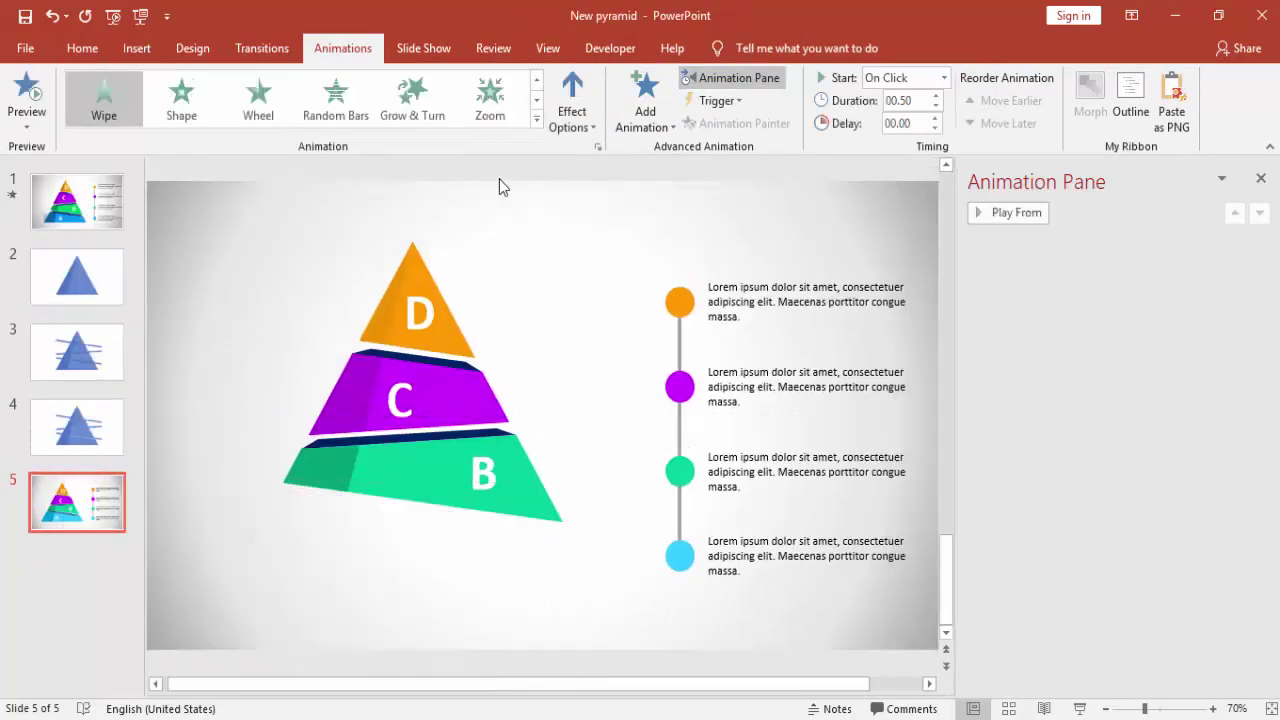
left_click(572, 113)
left_click(610, 225)
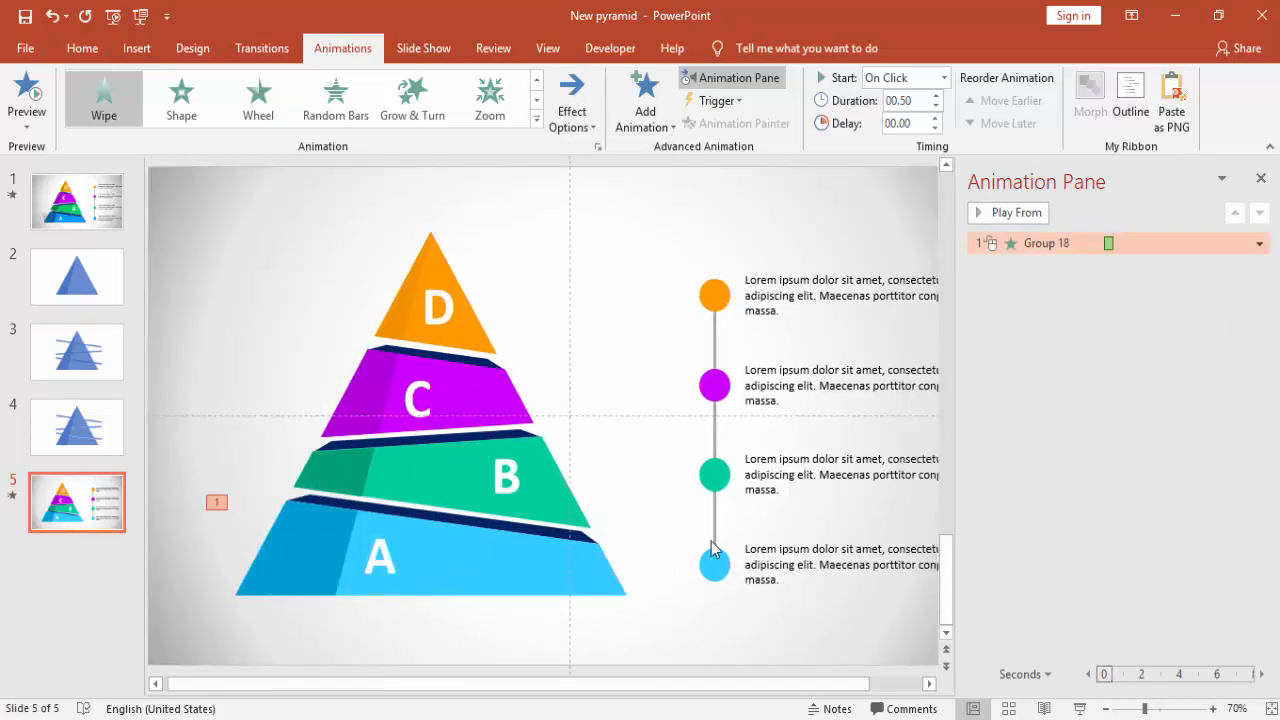
Step: Give the bottom description a Wipe From Left starting After Previous
left_click(716, 565)
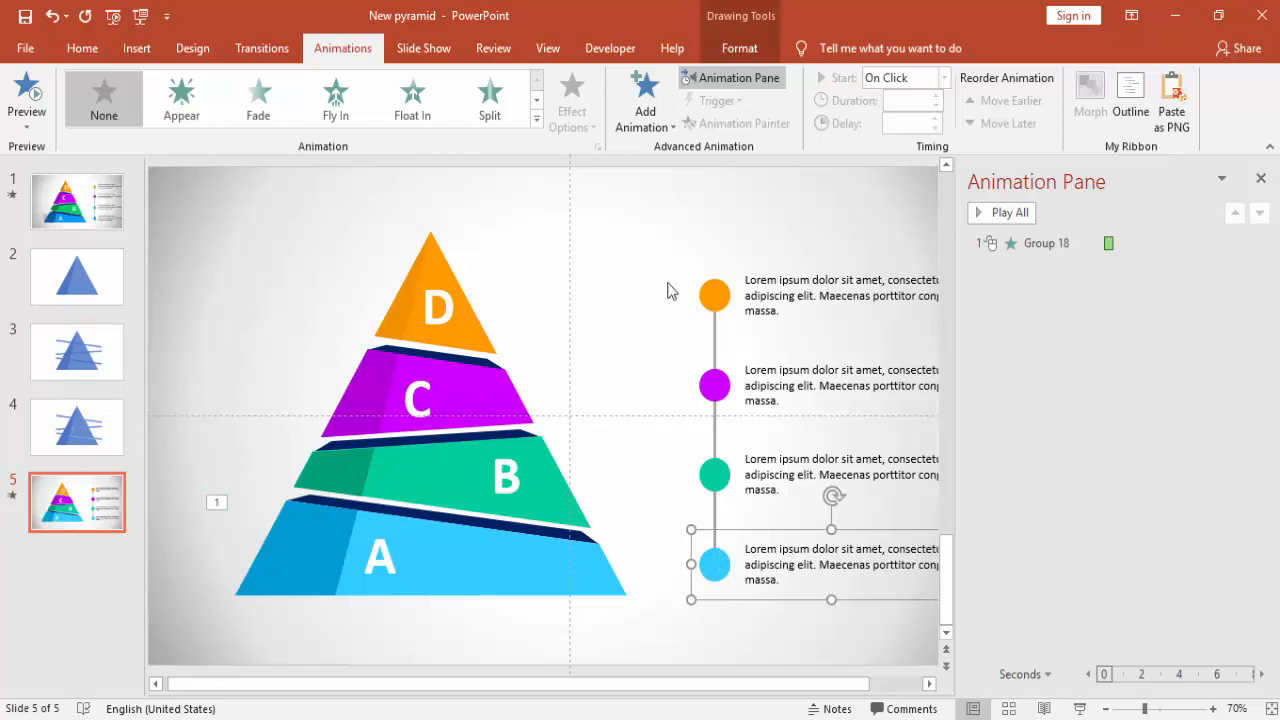
left_click(536, 123)
left_click(489, 202)
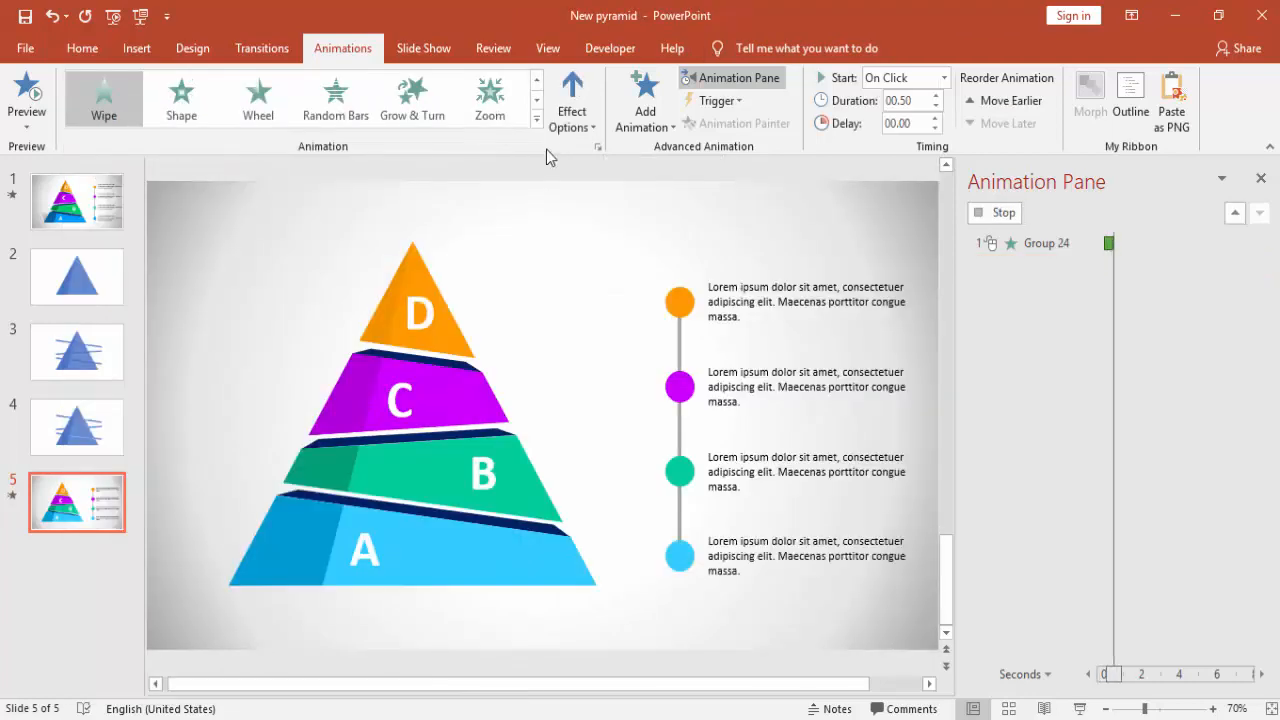
left_click(572, 118)
left_click(613, 222)
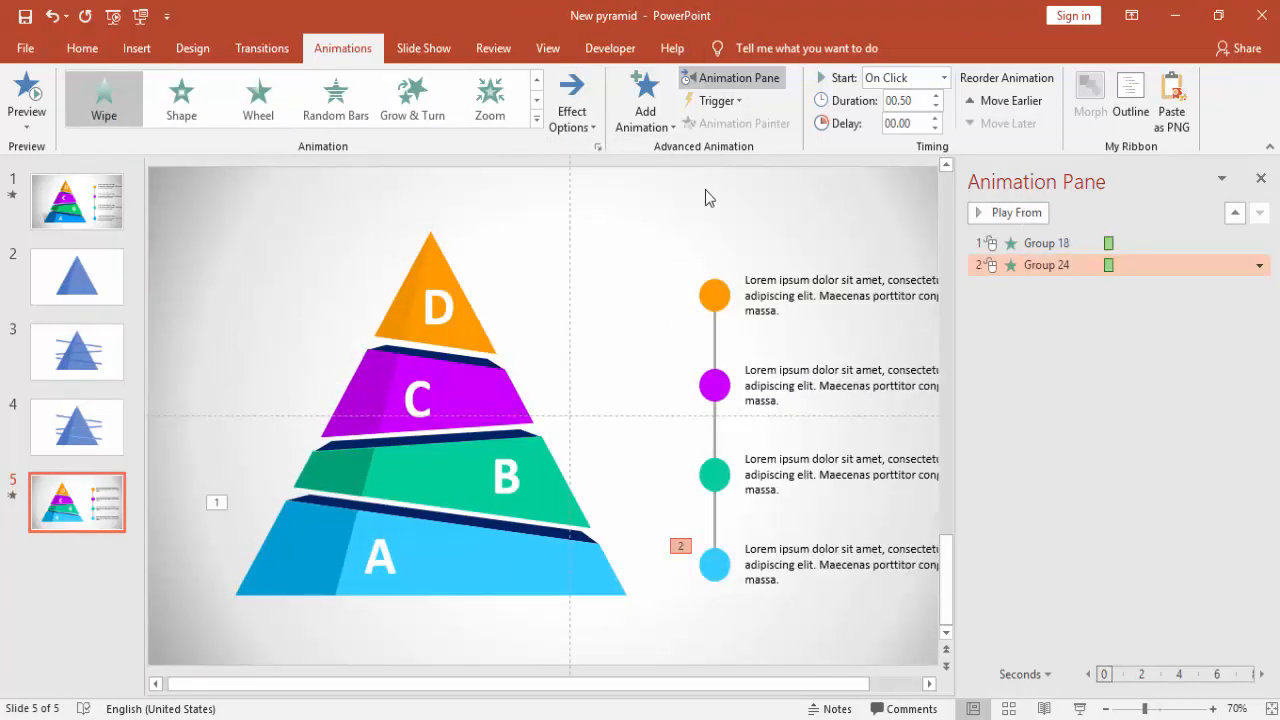
left_click(943, 78)
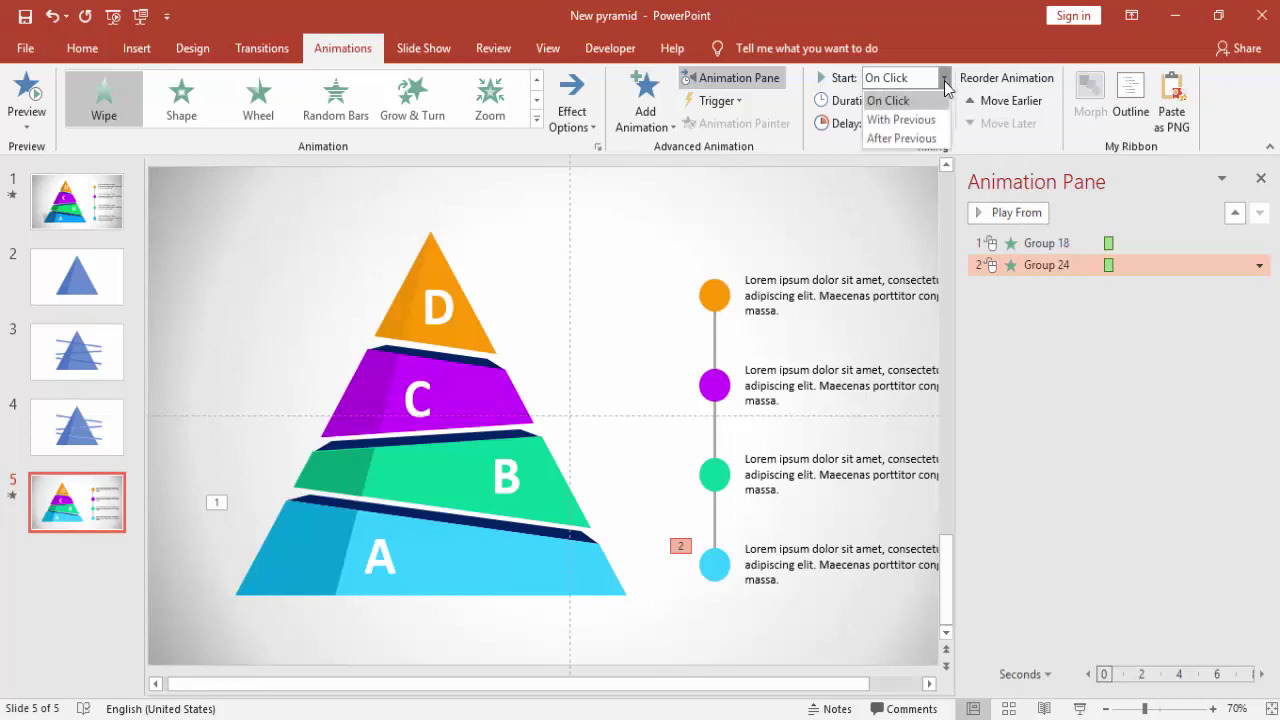
left_click(901, 140)
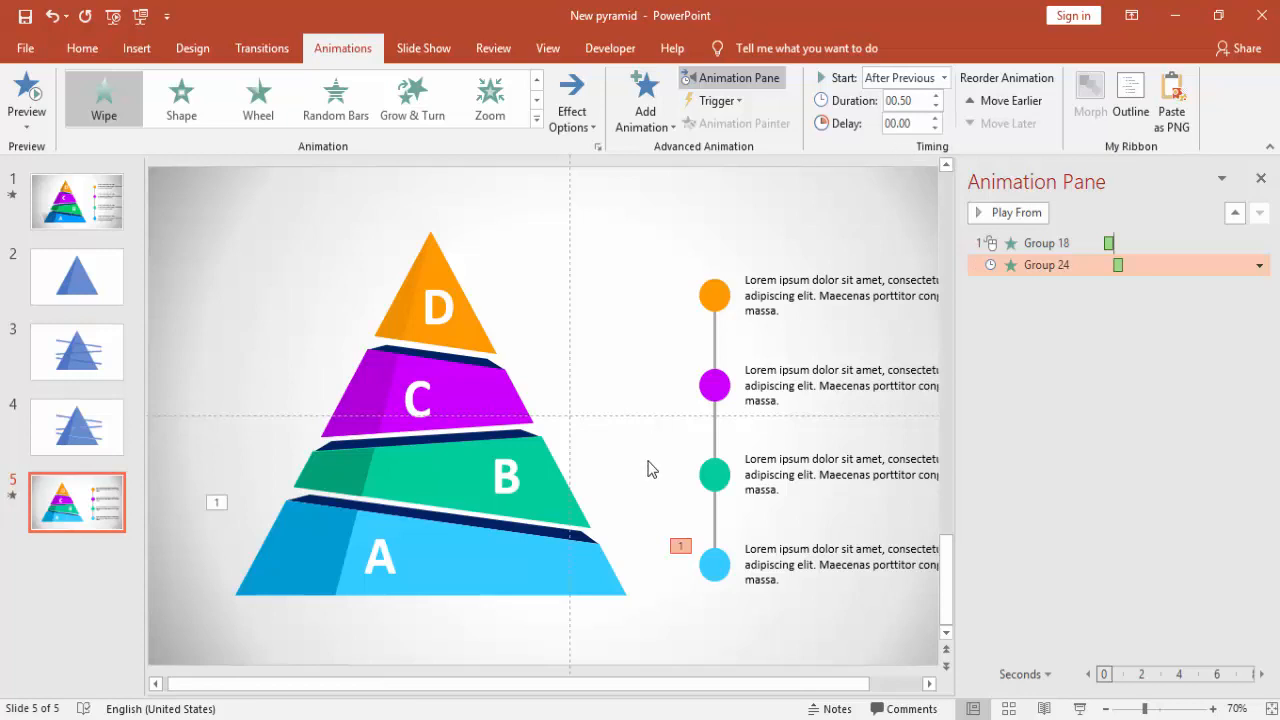
left_click(440, 465)
Step: Give tier B a Wipe From Right and its connector a Wipe entrance
left_click(537, 122)
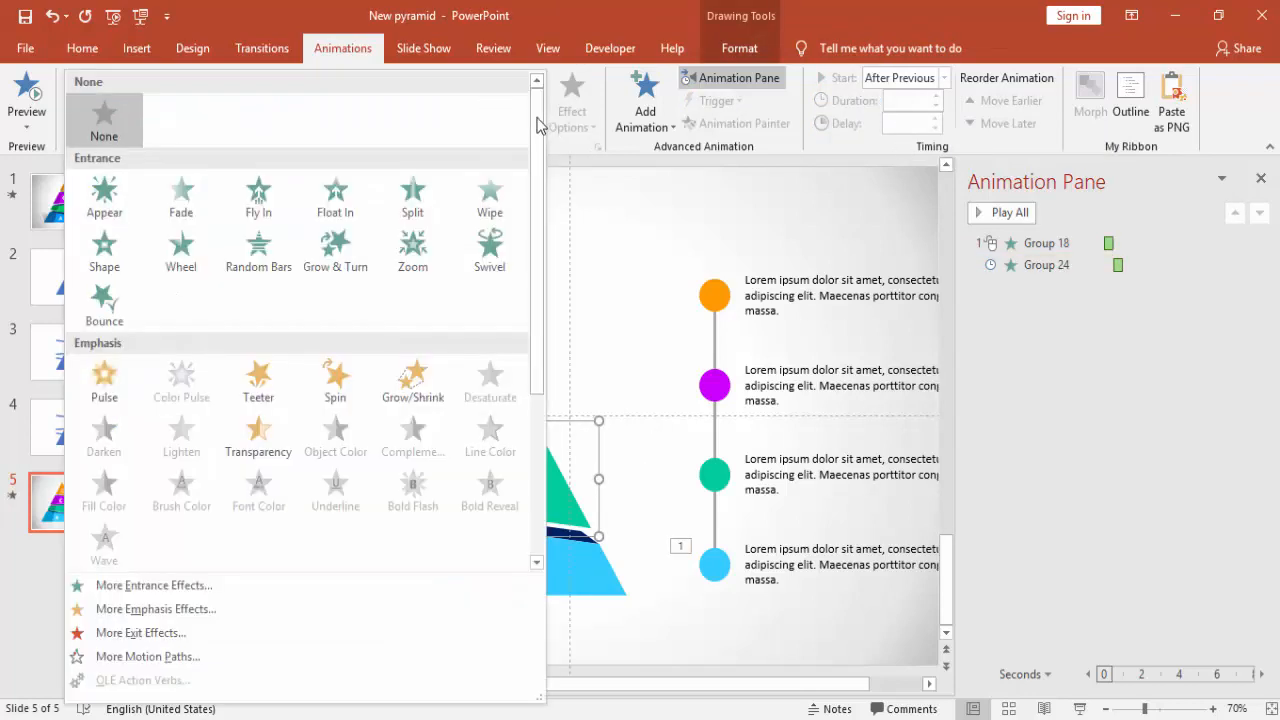
left_click(487, 192)
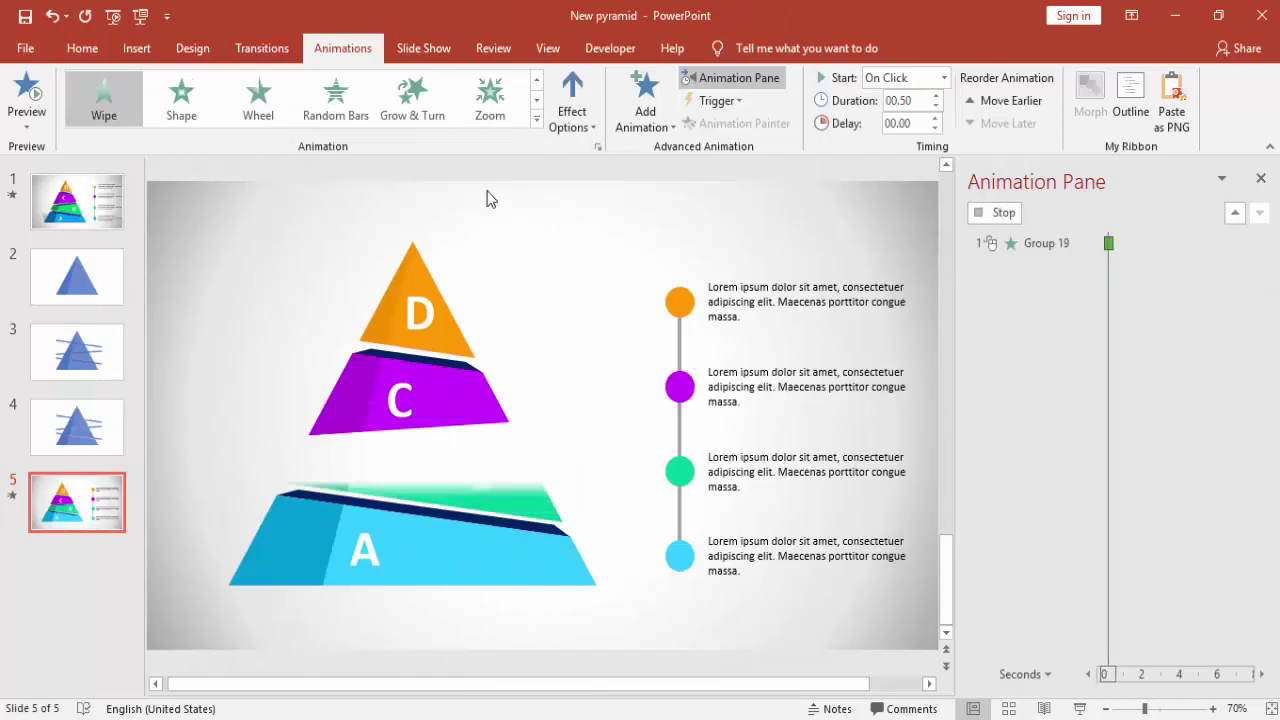
left_click(573, 118)
left_click(625, 266)
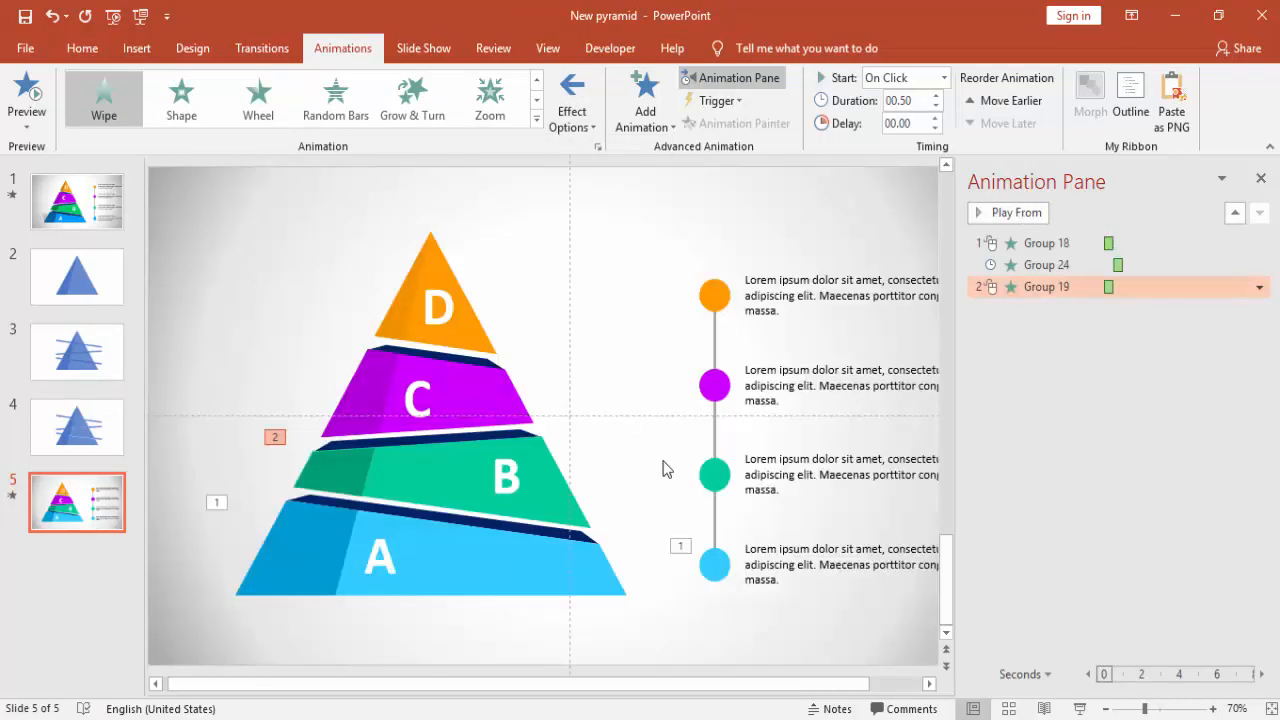
left_click(714, 520)
left_click(536, 121)
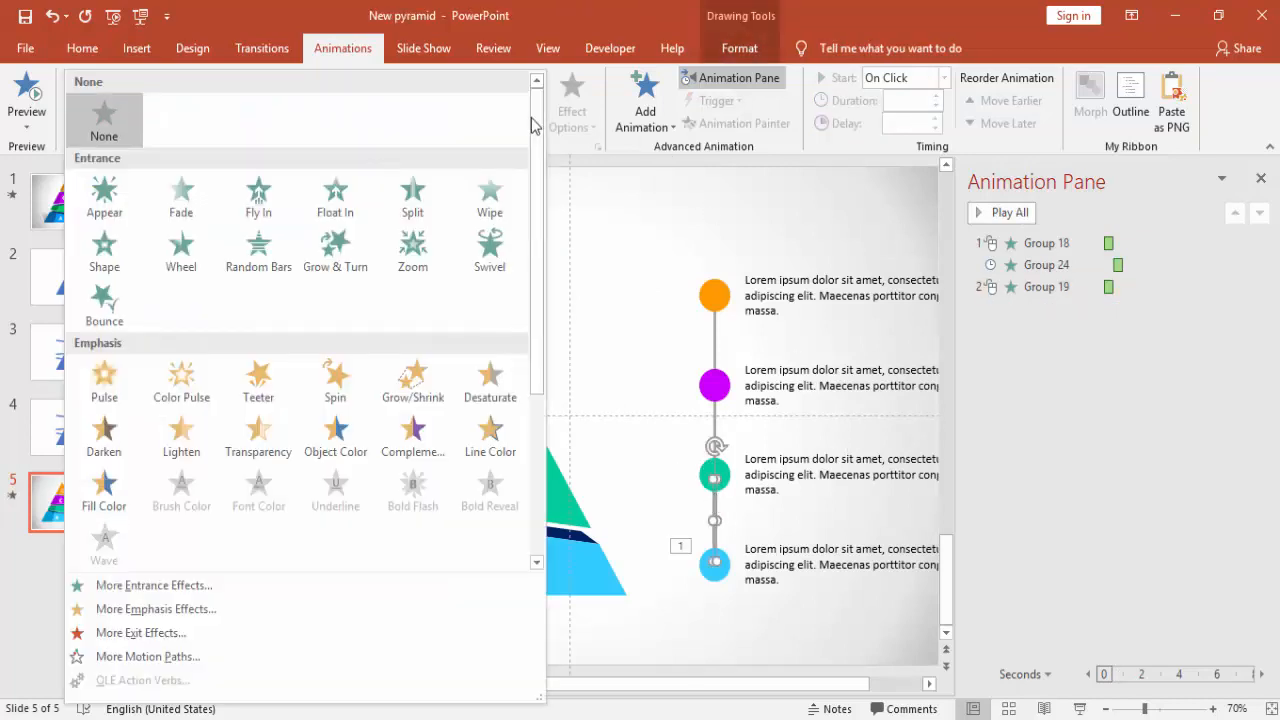
left_click(491, 205)
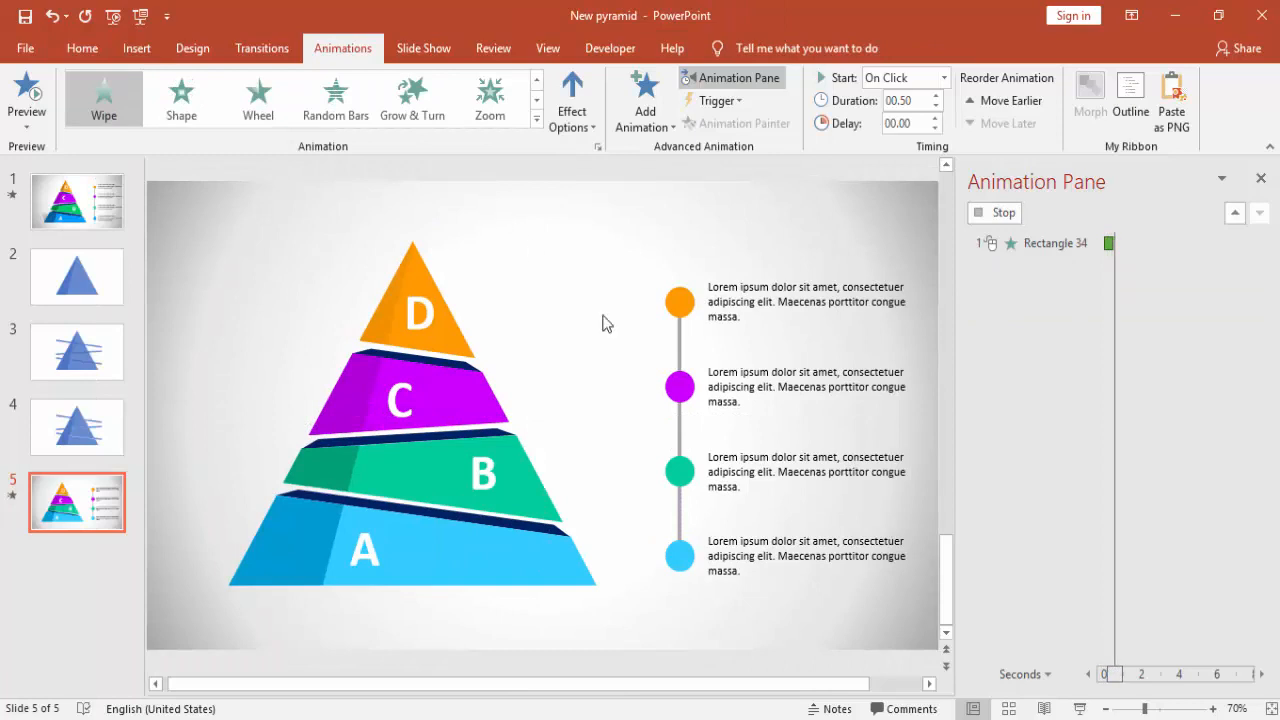
Step: Give the green-circle description a Wipe entrance starting After Previous
left_click(722, 462)
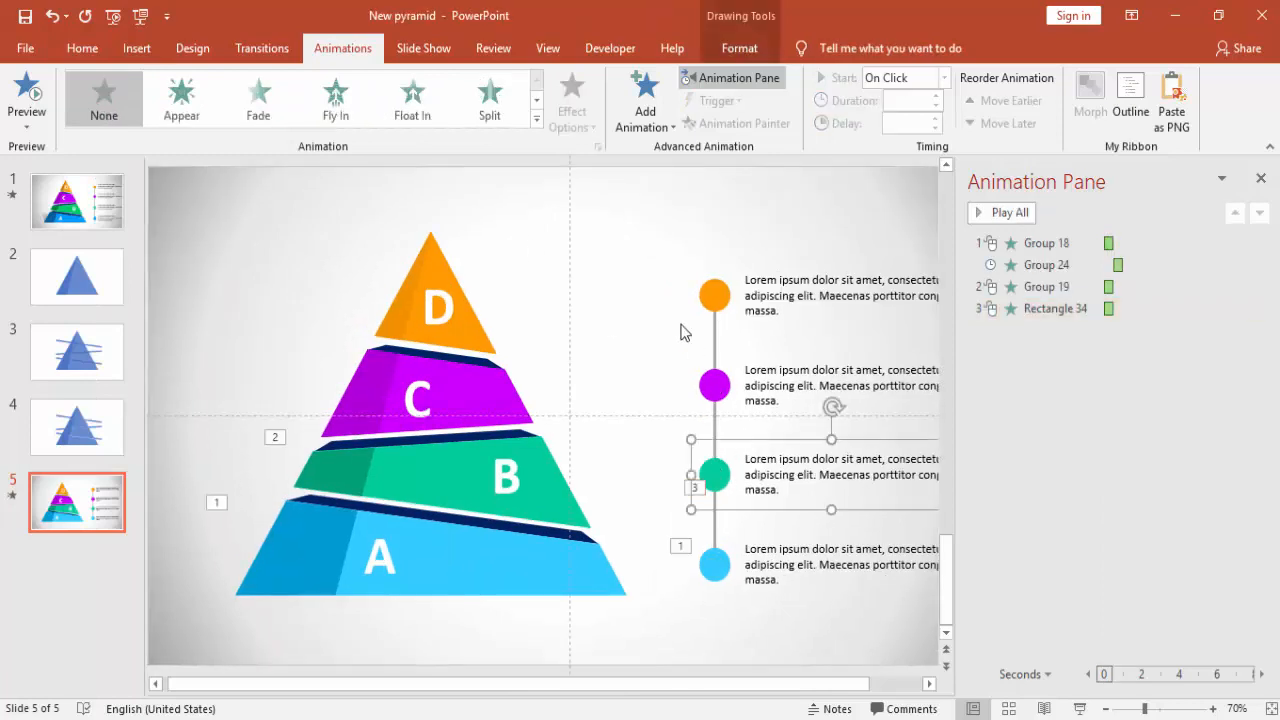
left_click(538, 124)
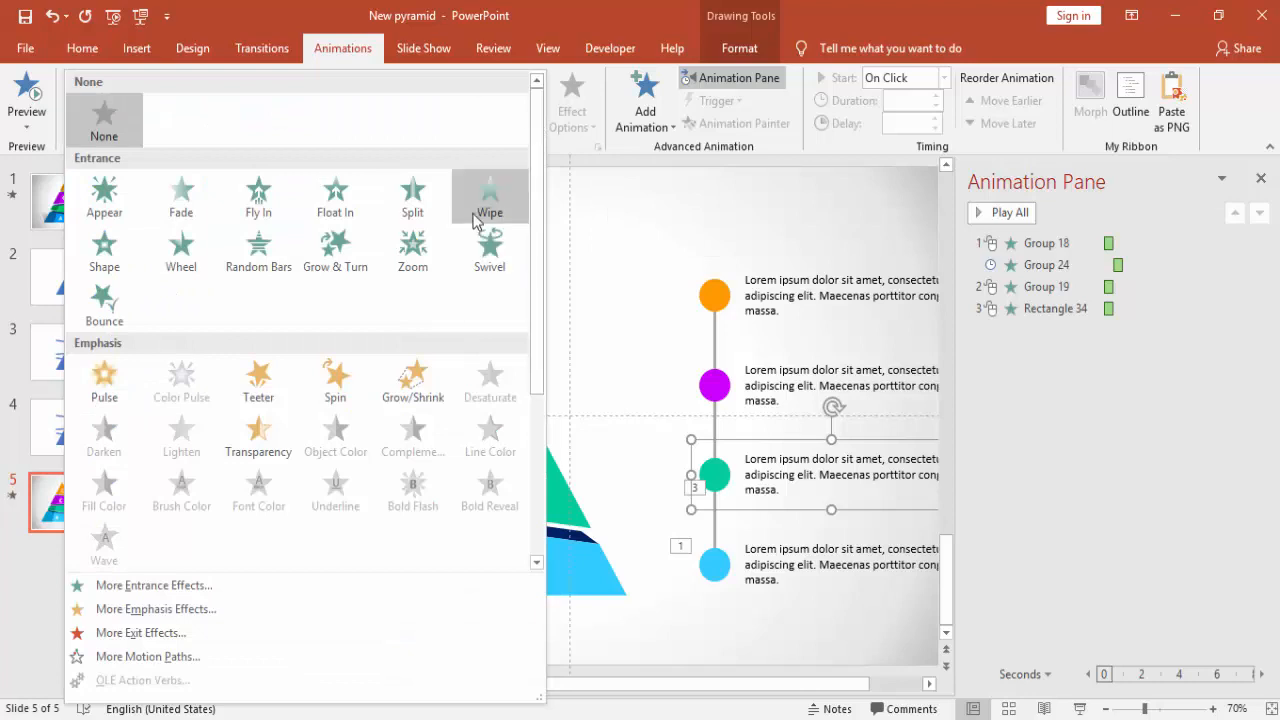
left_click(490, 198)
left_click(572, 120)
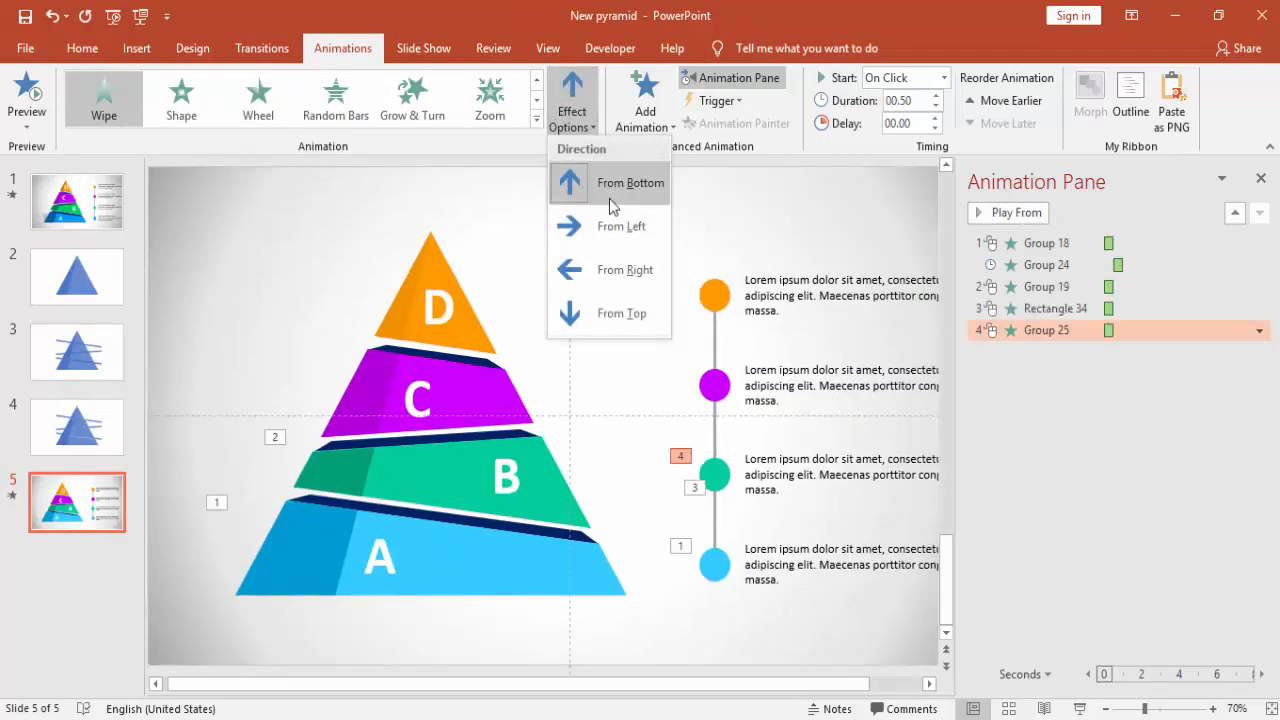
left_click(610, 180)
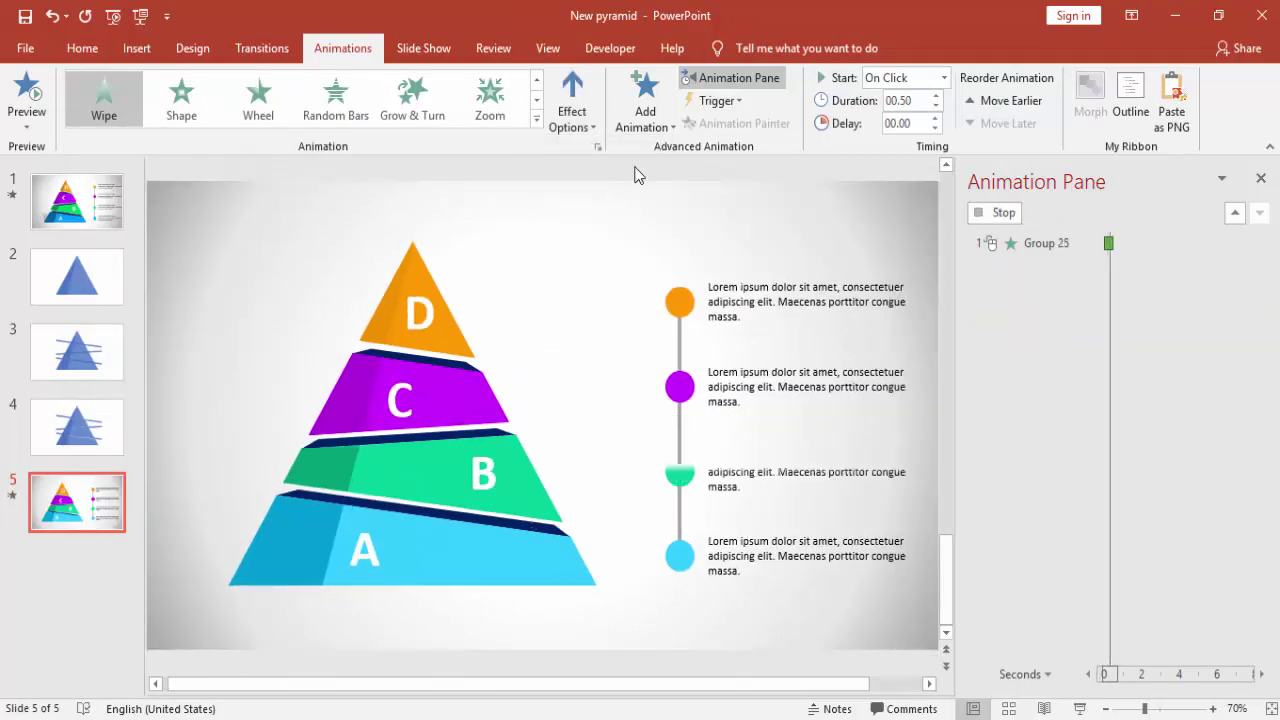
left_click(943, 78)
left_click(903, 139)
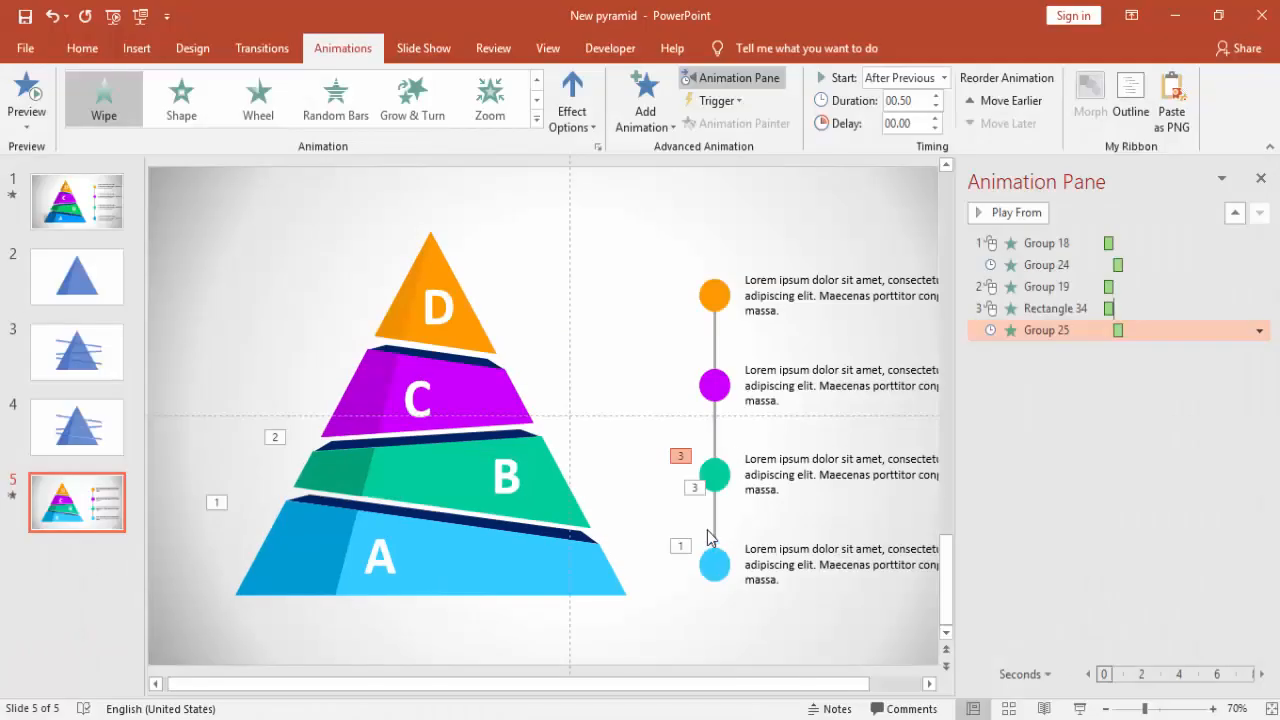
Step: Set the connector to After Previous and tier B's description group to wipe From Left
left_click(714, 518)
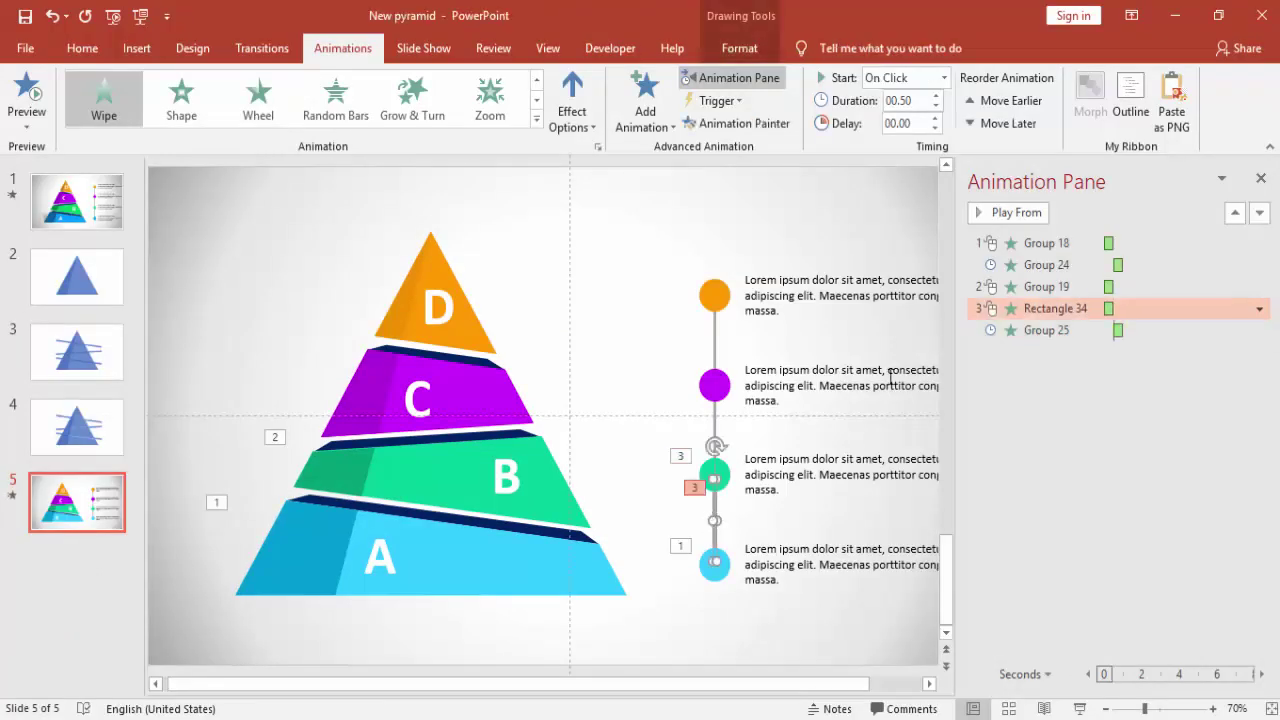
left_click(942, 78)
left_click(905, 138)
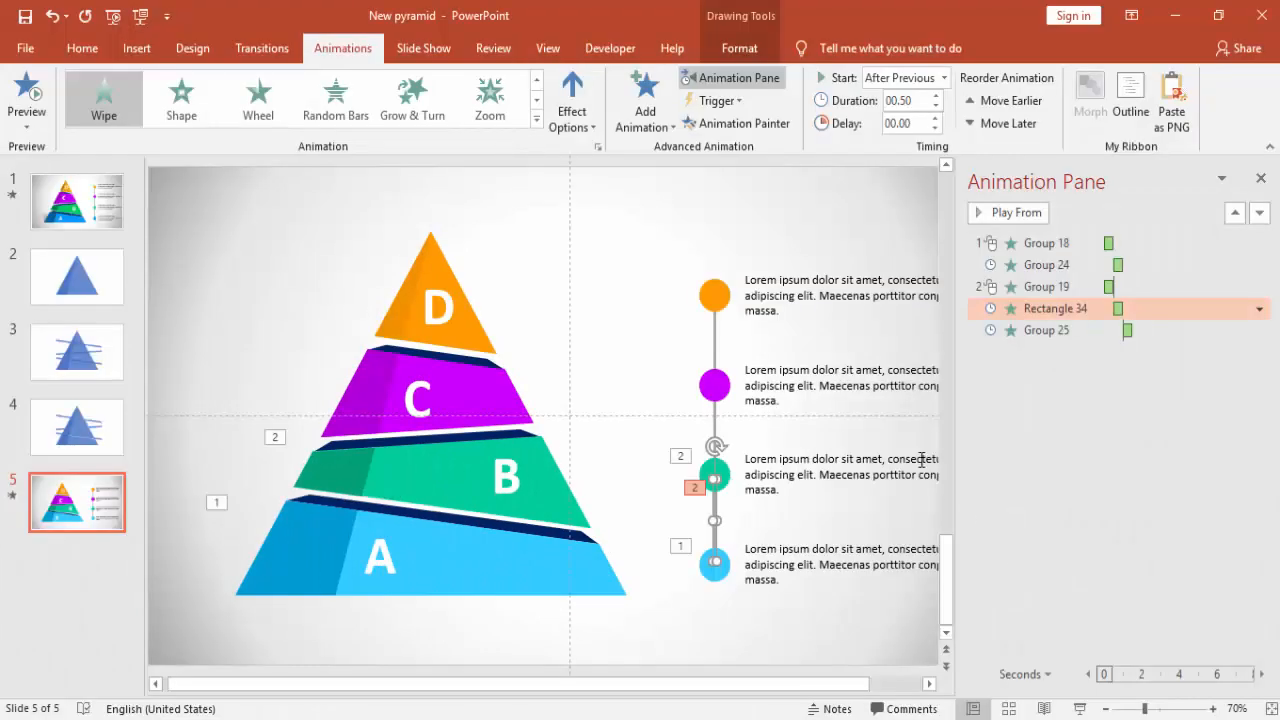
left_click(815, 458)
left_click(785, 439)
left_click(572, 118)
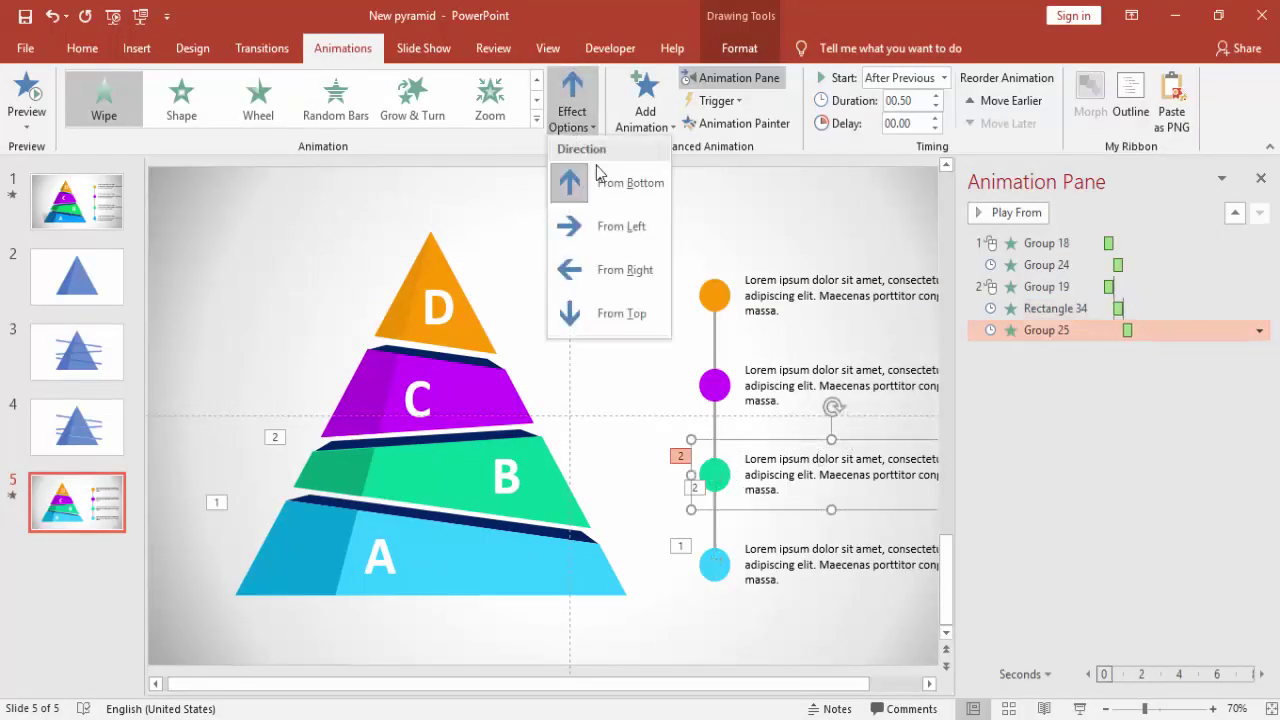
left_click(611, 224)
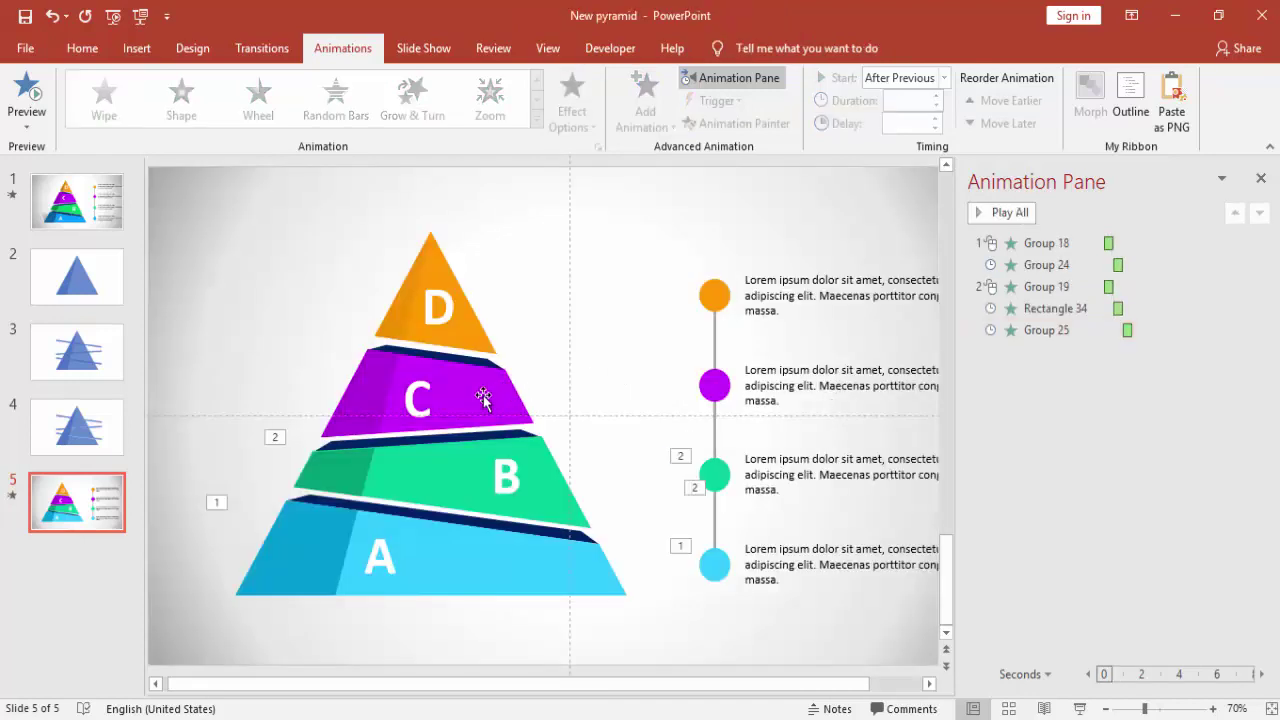
Step: Give tier C a Wipe From Left entrance
left_click(478, 395)
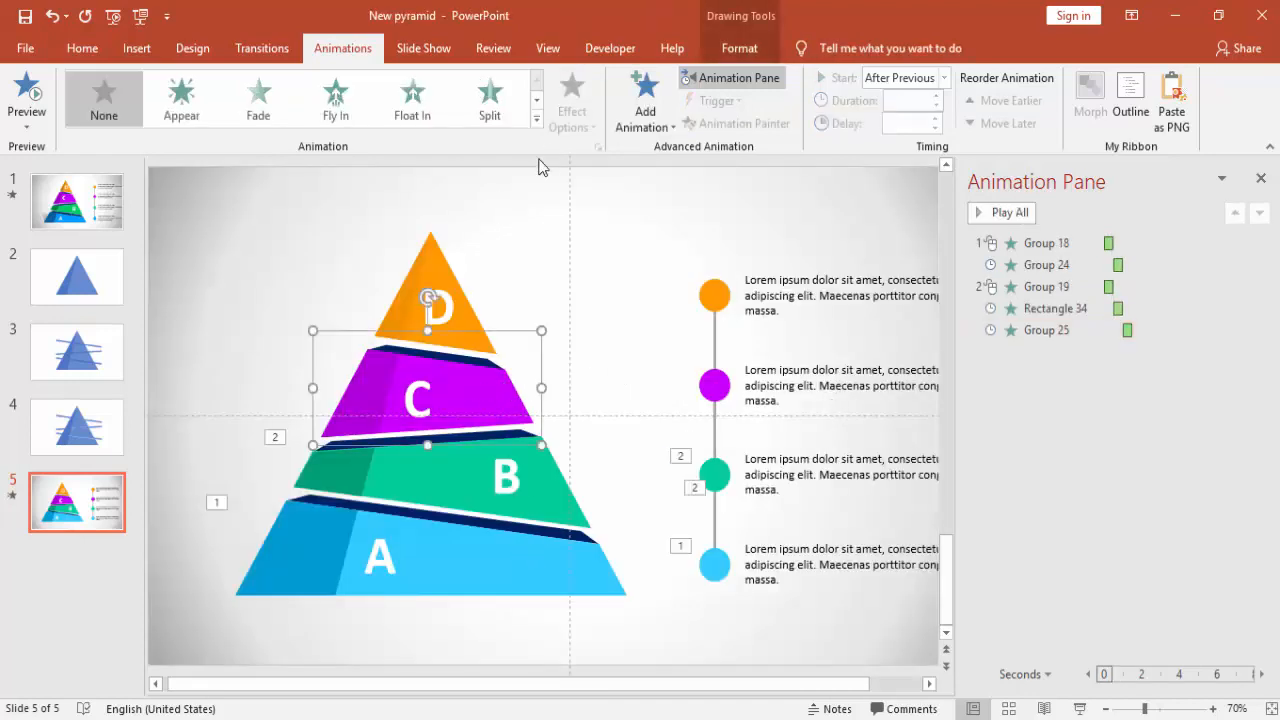
left_click(537, 120)
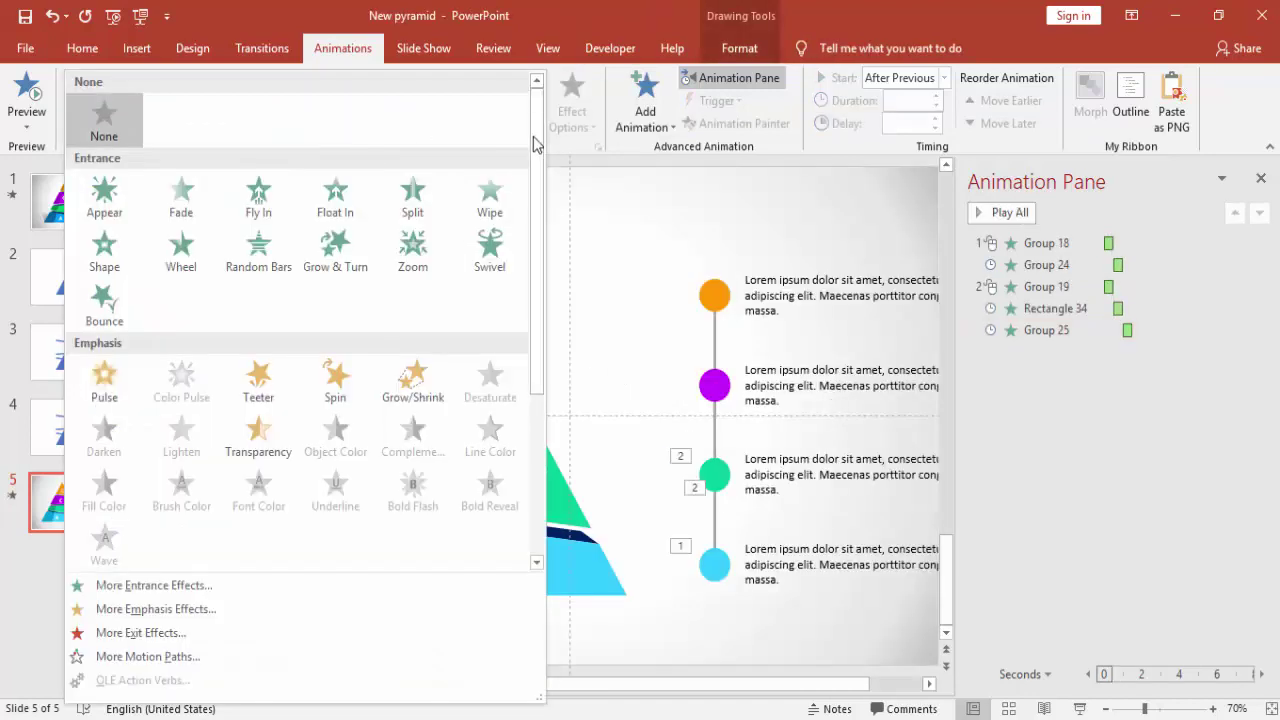
left_click(489, 185)
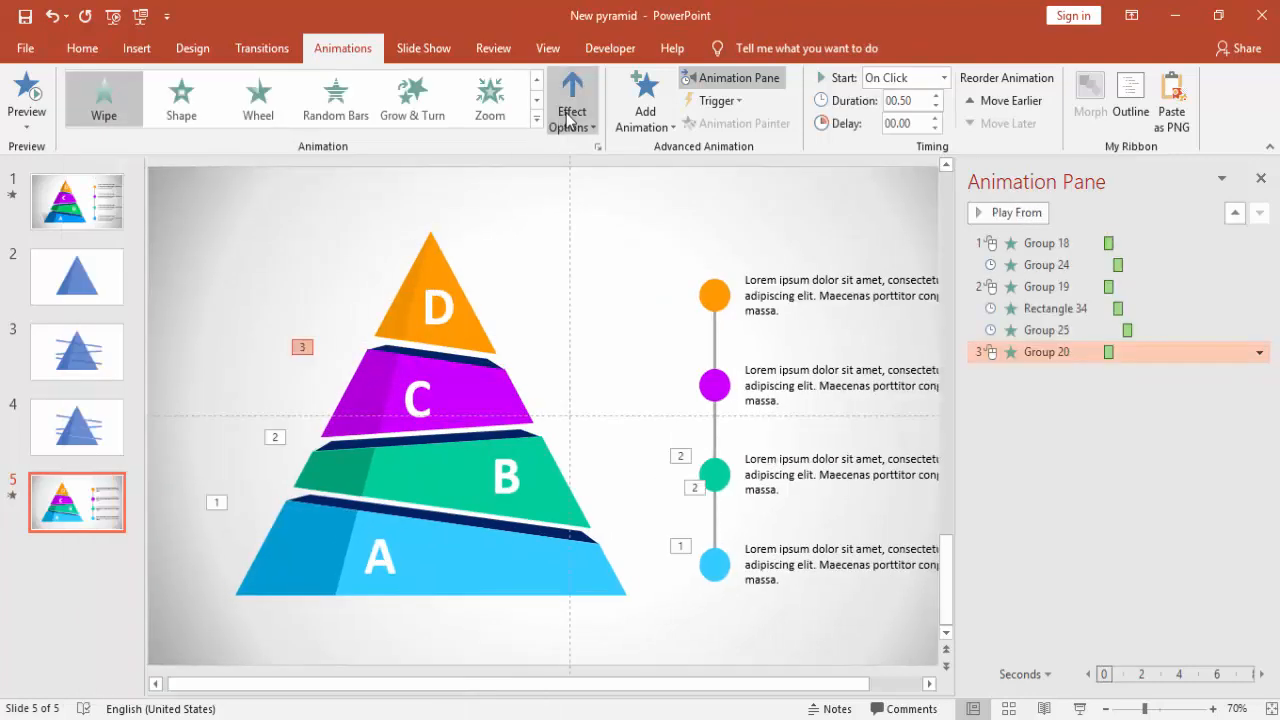
left_click(572, 120)
left_click(621, 226)
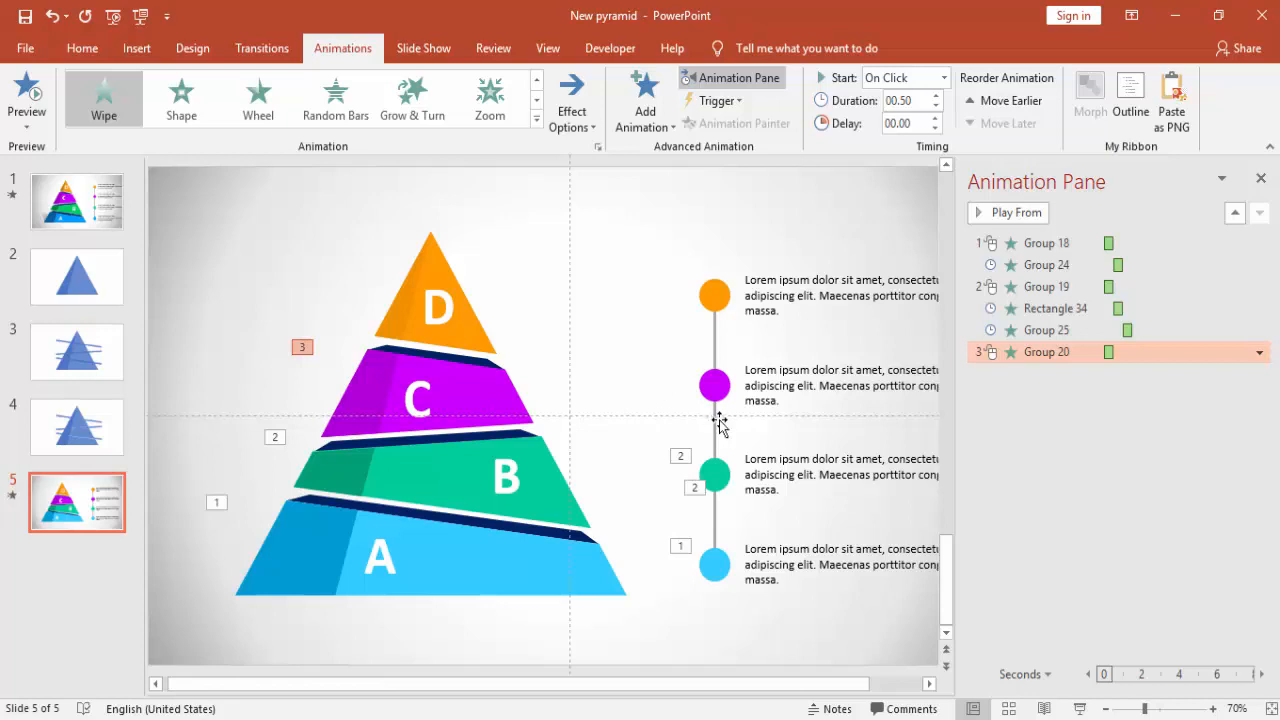
Step: Give the purple connector a Wipe entrance starting After Previous
left_click(714, 395)
left_click(536, 121)
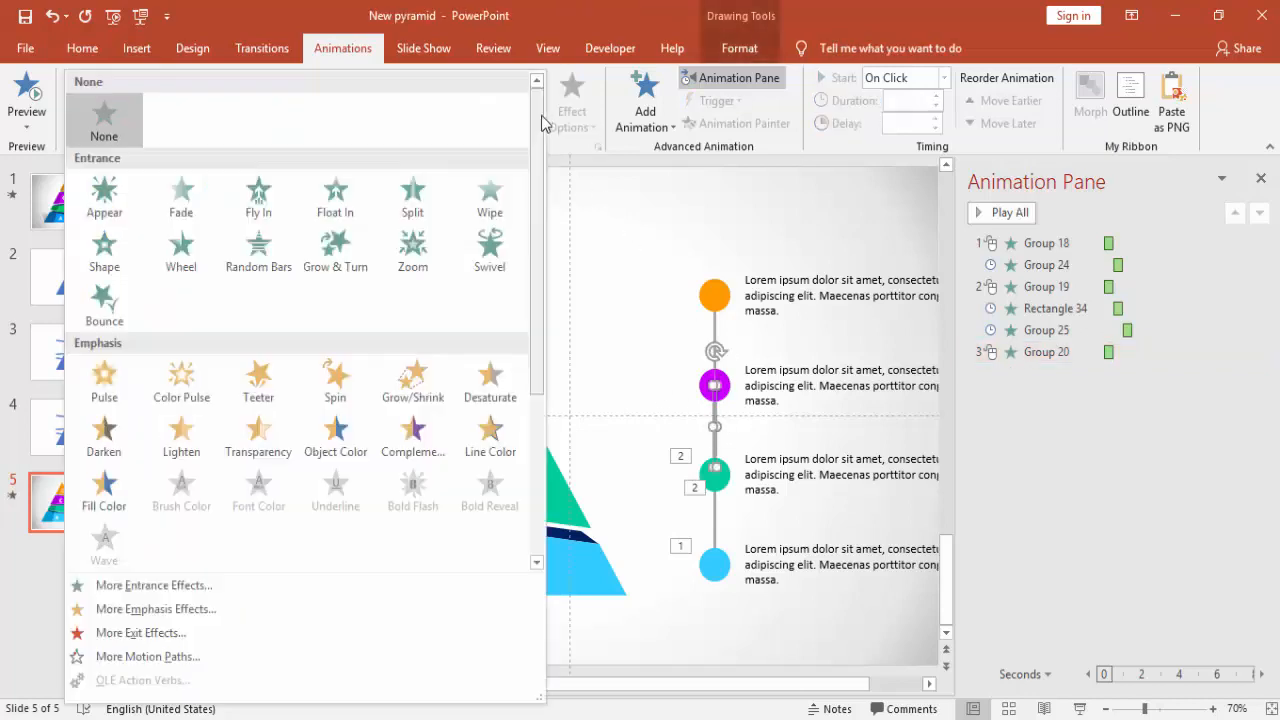
left_click(489, 198)
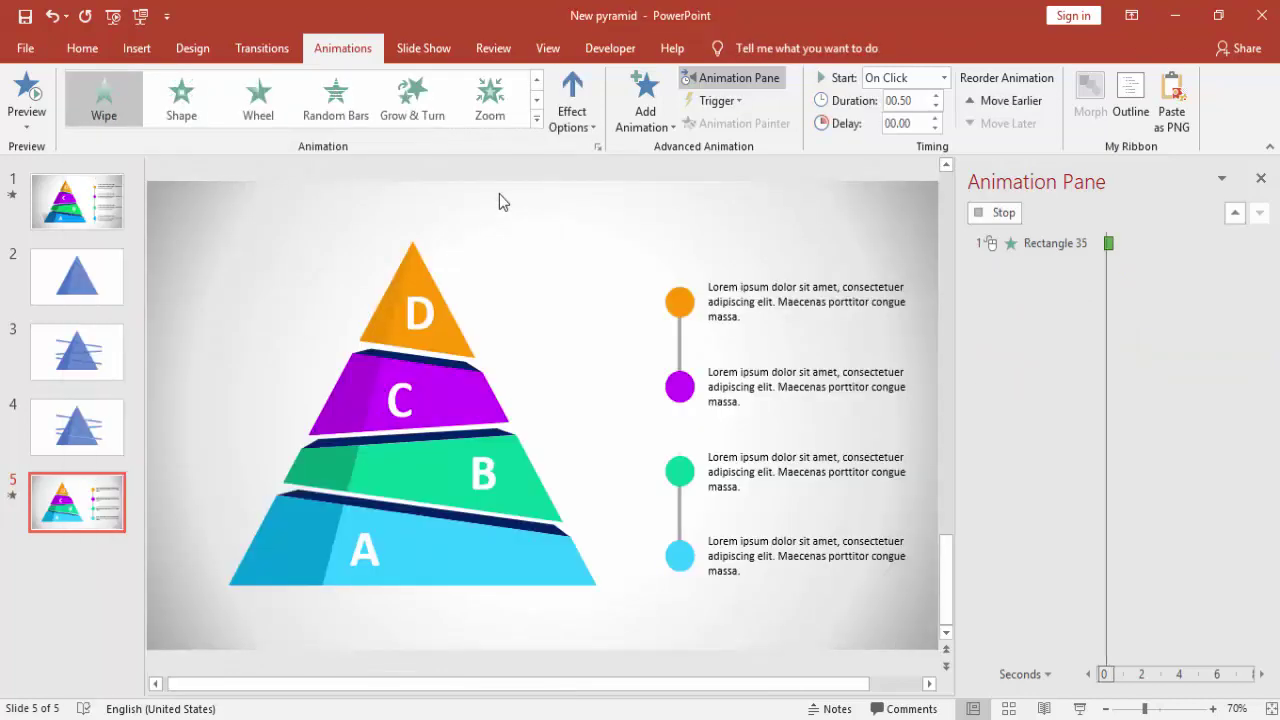
left_click(943, 78)
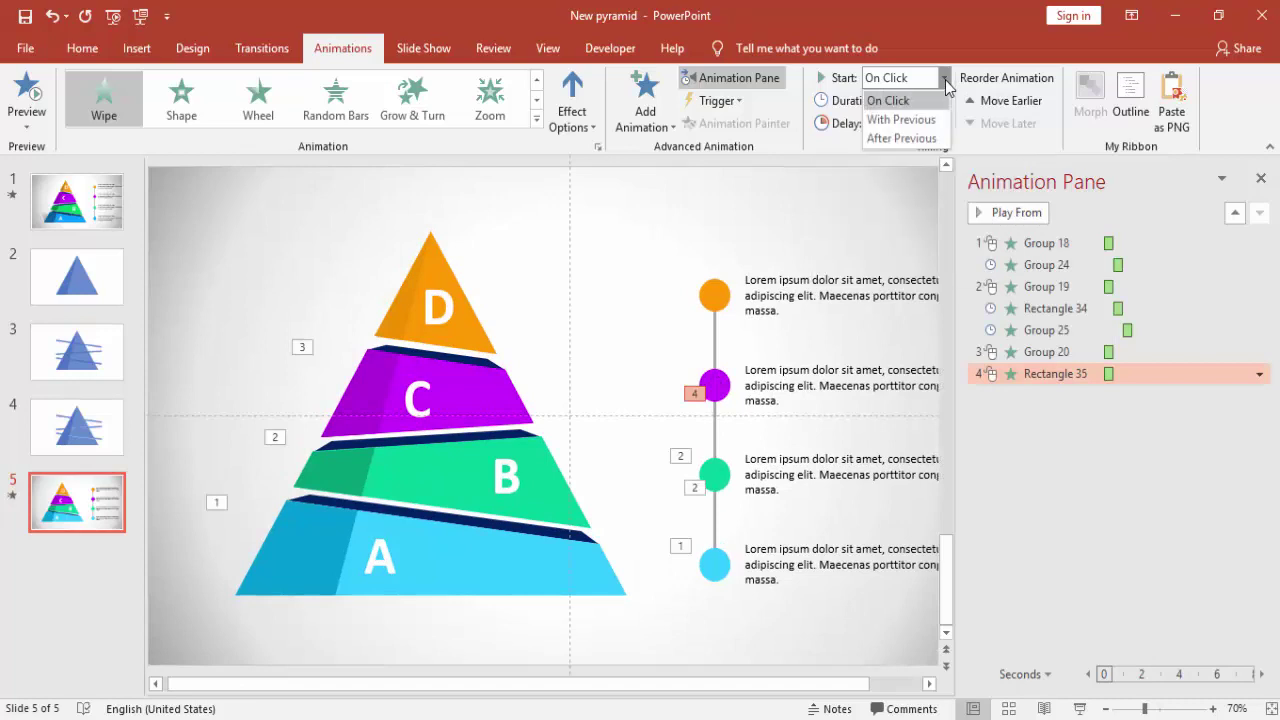
left_click(900, 138)
Step: Give tier C's description a Wipe From Left starting After Previous
left_click(778, 358)
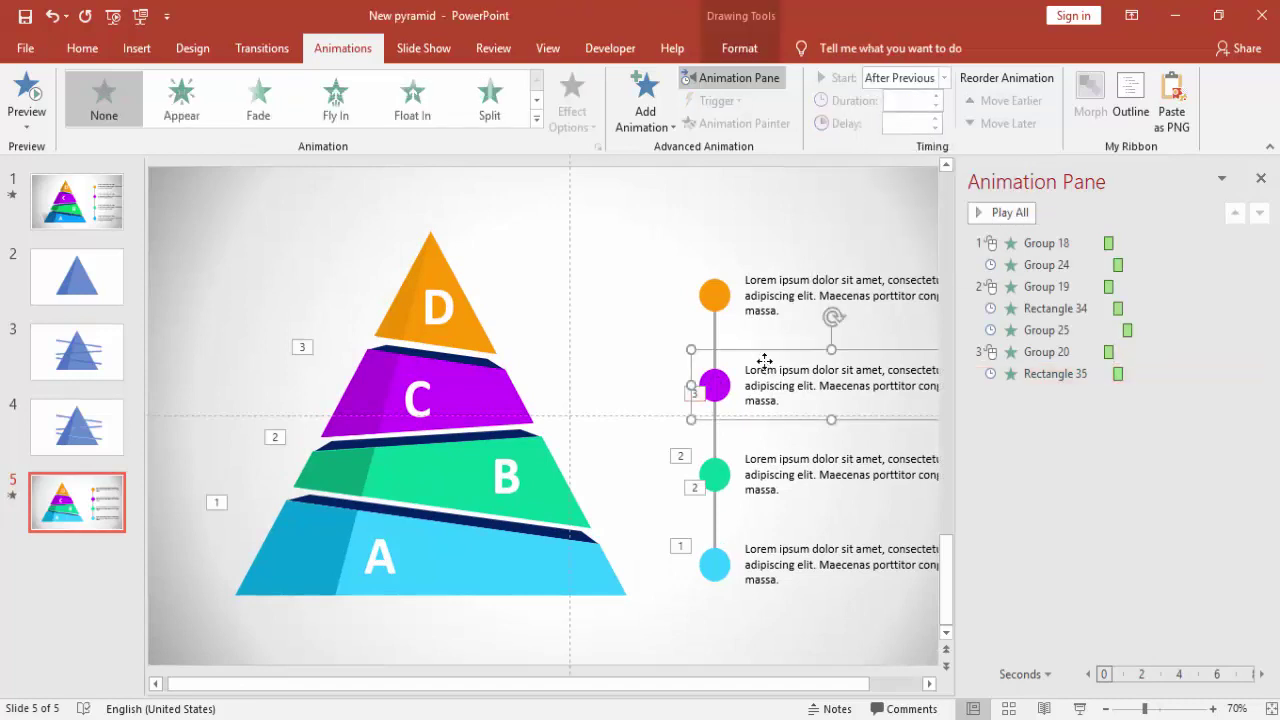
left_click(537, 120)
left_click(490, 230)
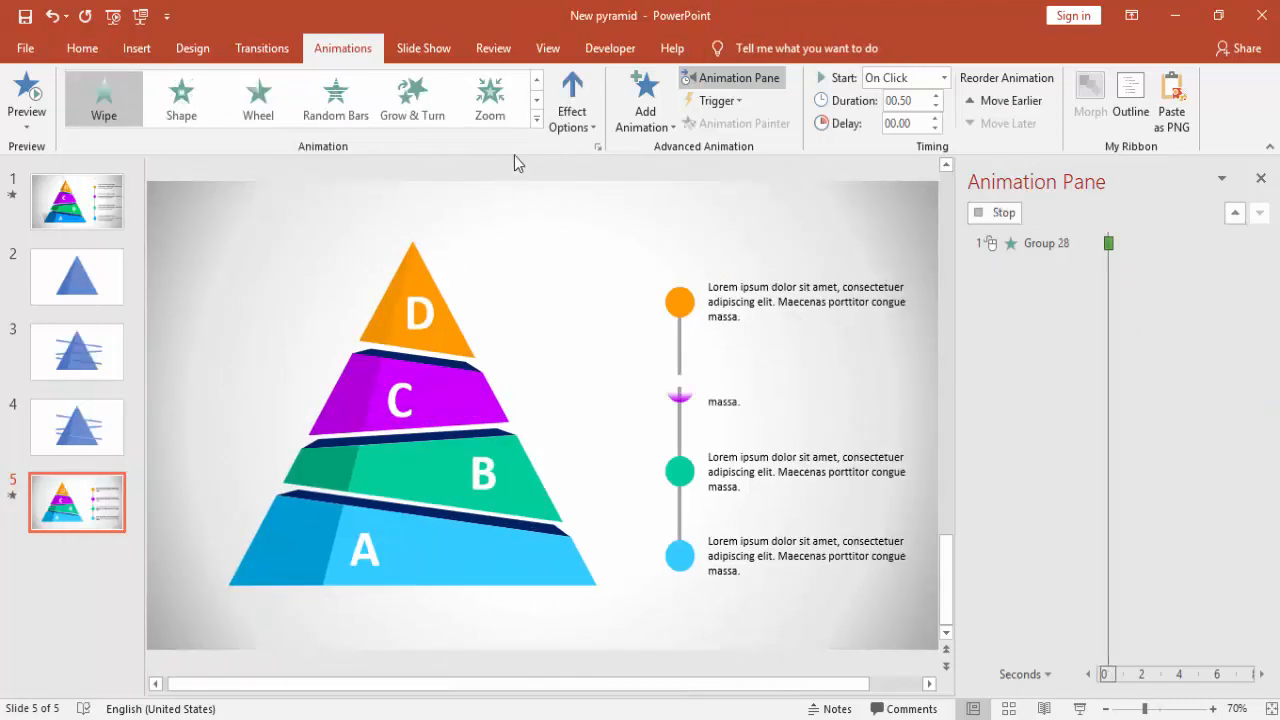
left_click(572, 115)
left_click(606, 220)
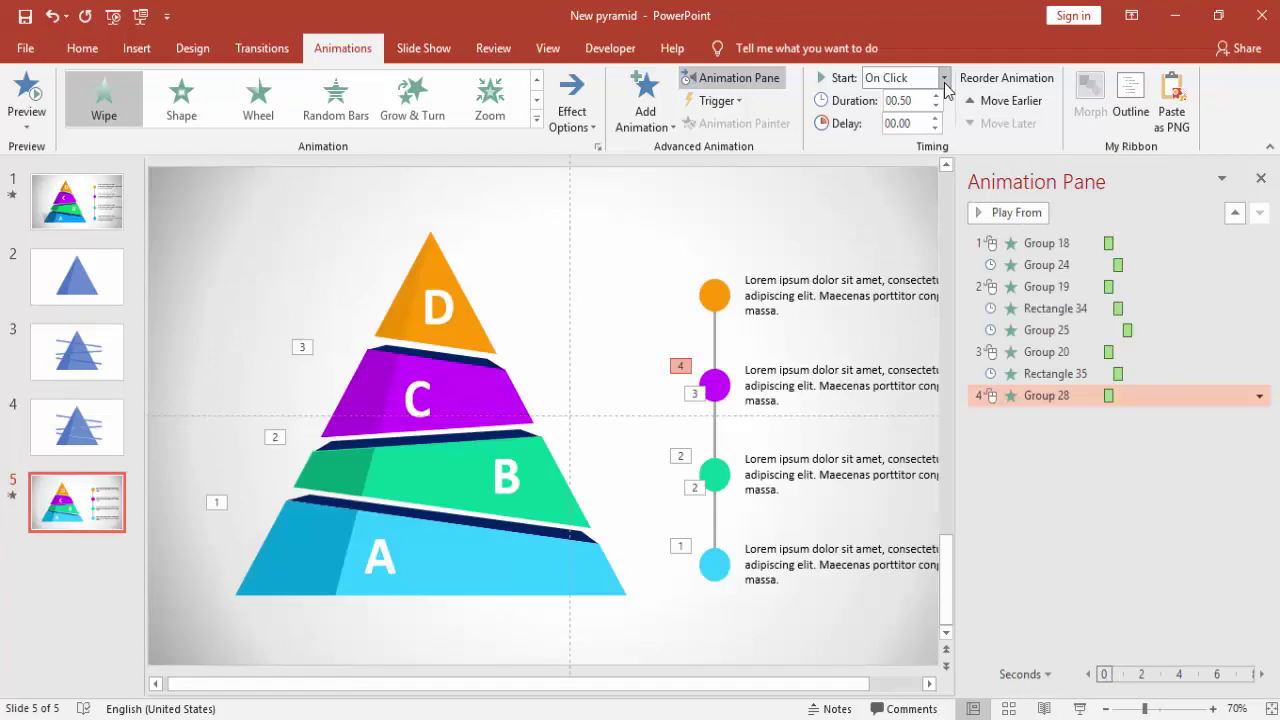
left_click(943, 78)
left_click(901, 138)
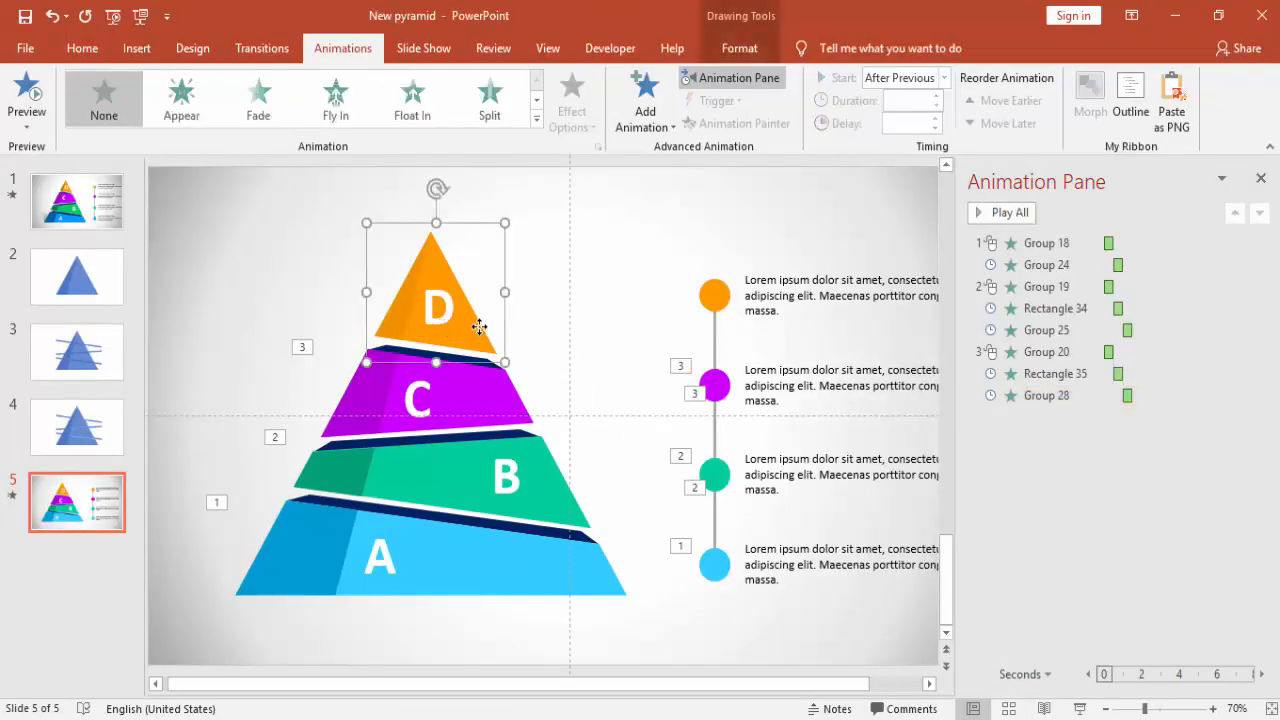
Step: Give tier D a Wipe entrance and its orange connector a Wipe starting After Previous
left_click(538, 127)
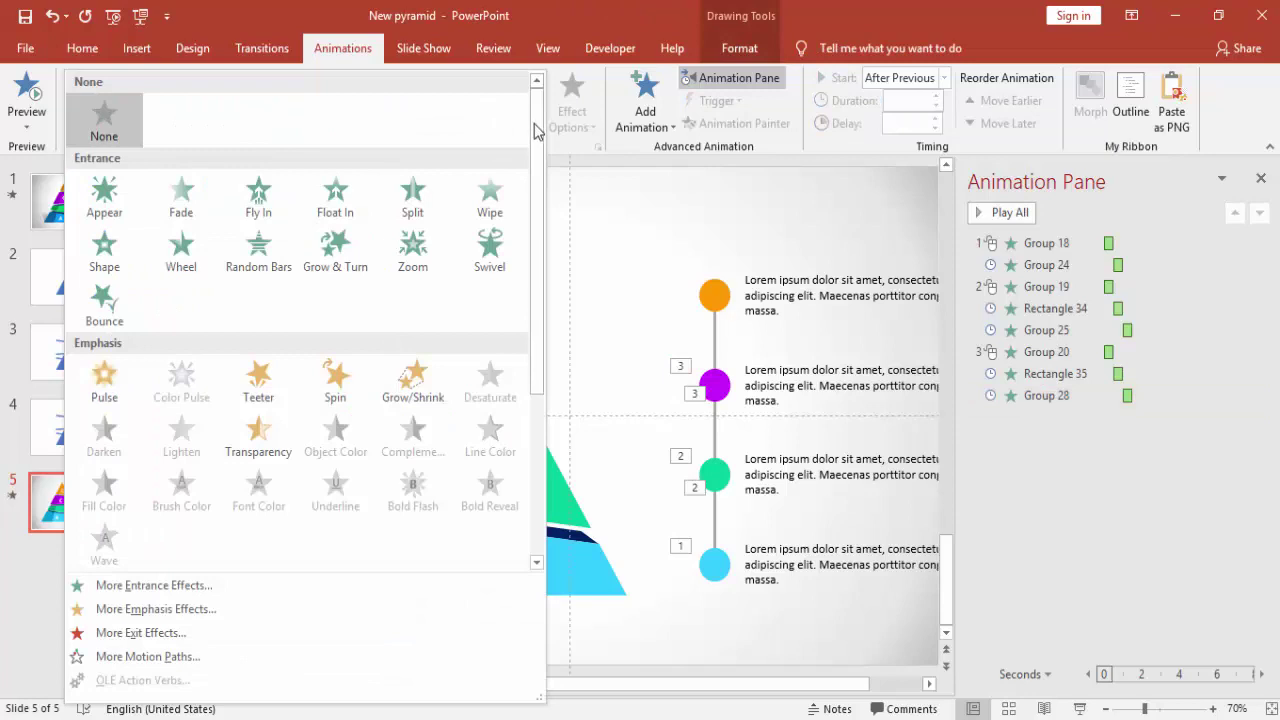
left_click(490, 200)
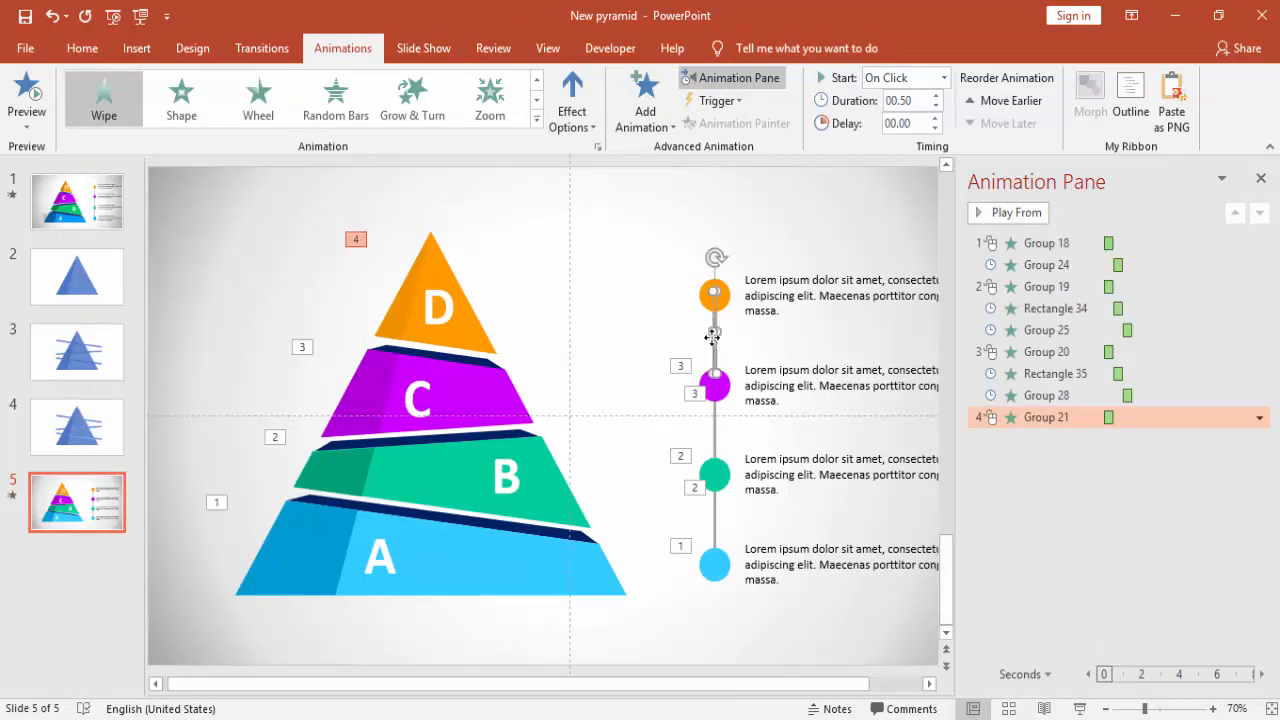
left_click(716, 325)
left_click(538, 122)
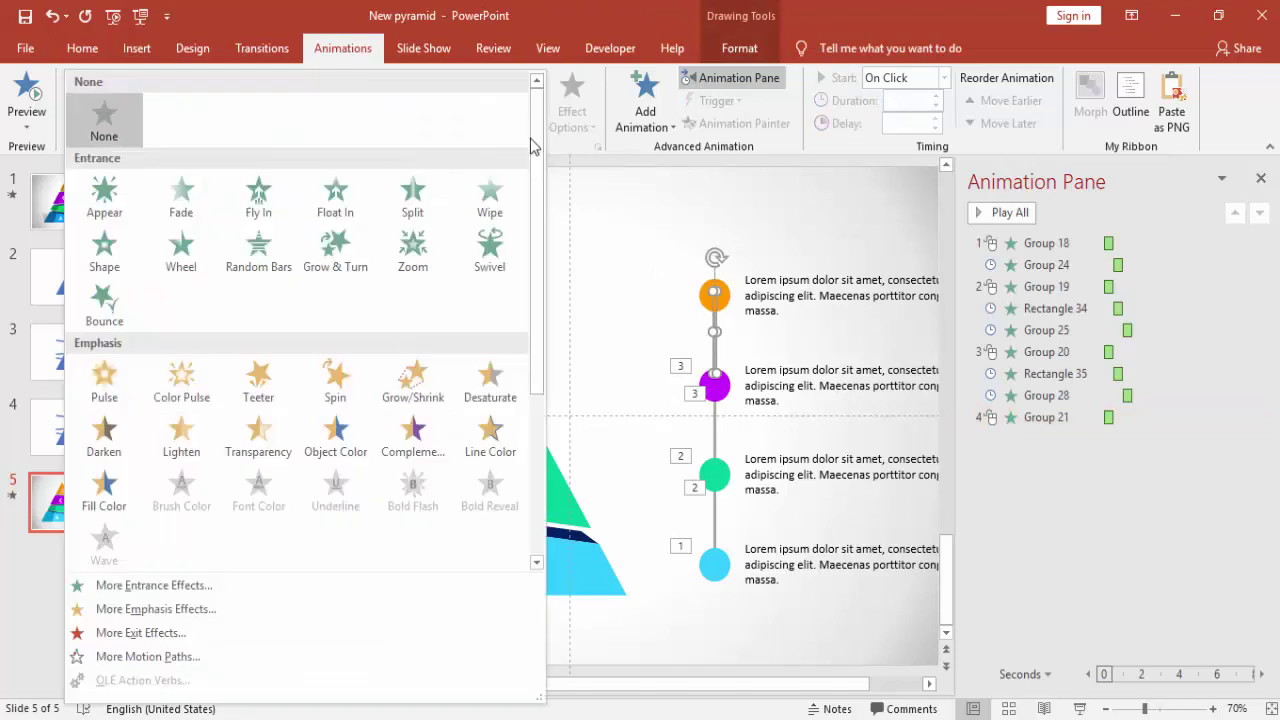
left_click(490, 200)
left_click(944, 78)
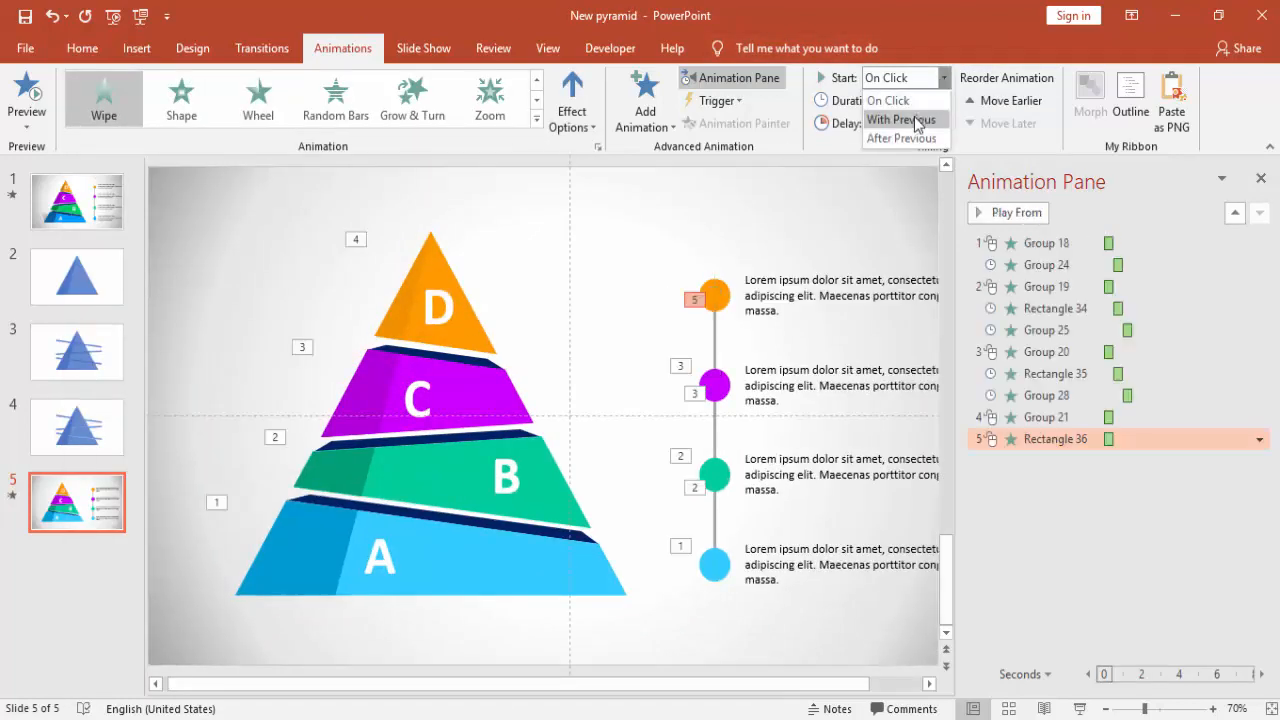
left_click(905, 135)
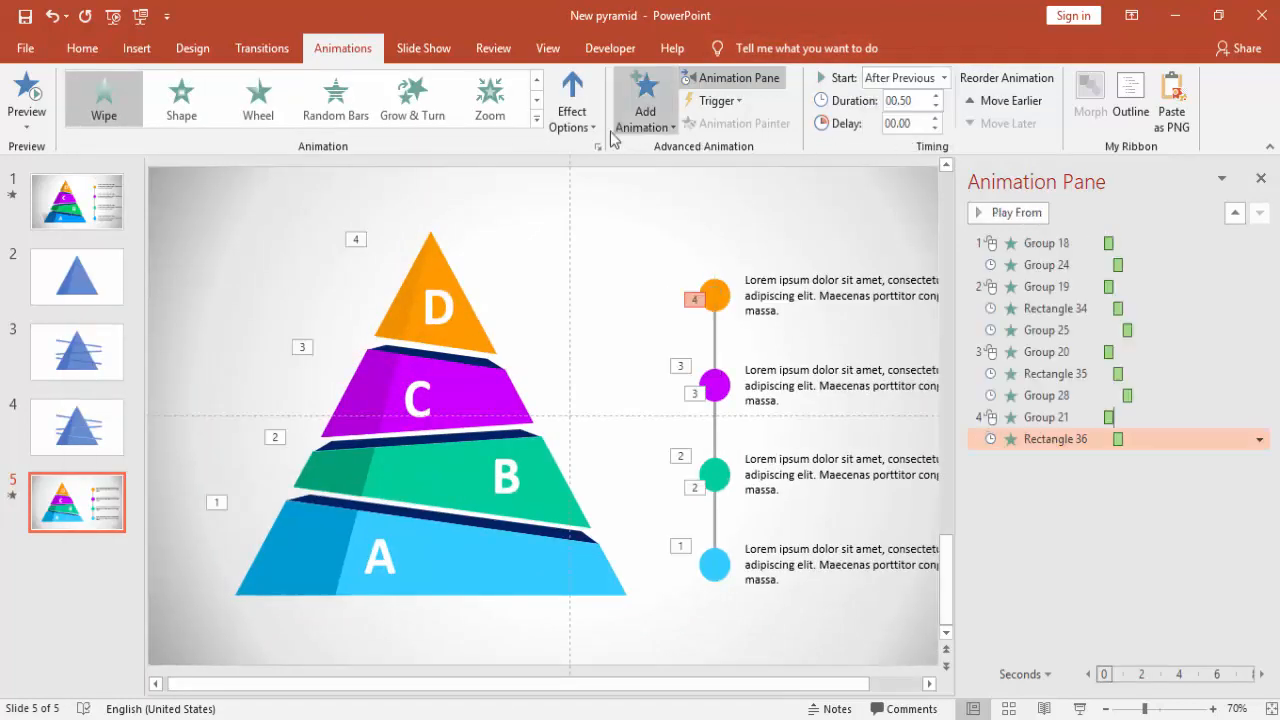
Step: Give the top description a Wipe From Left starting After Previous
left_click(770, 280)
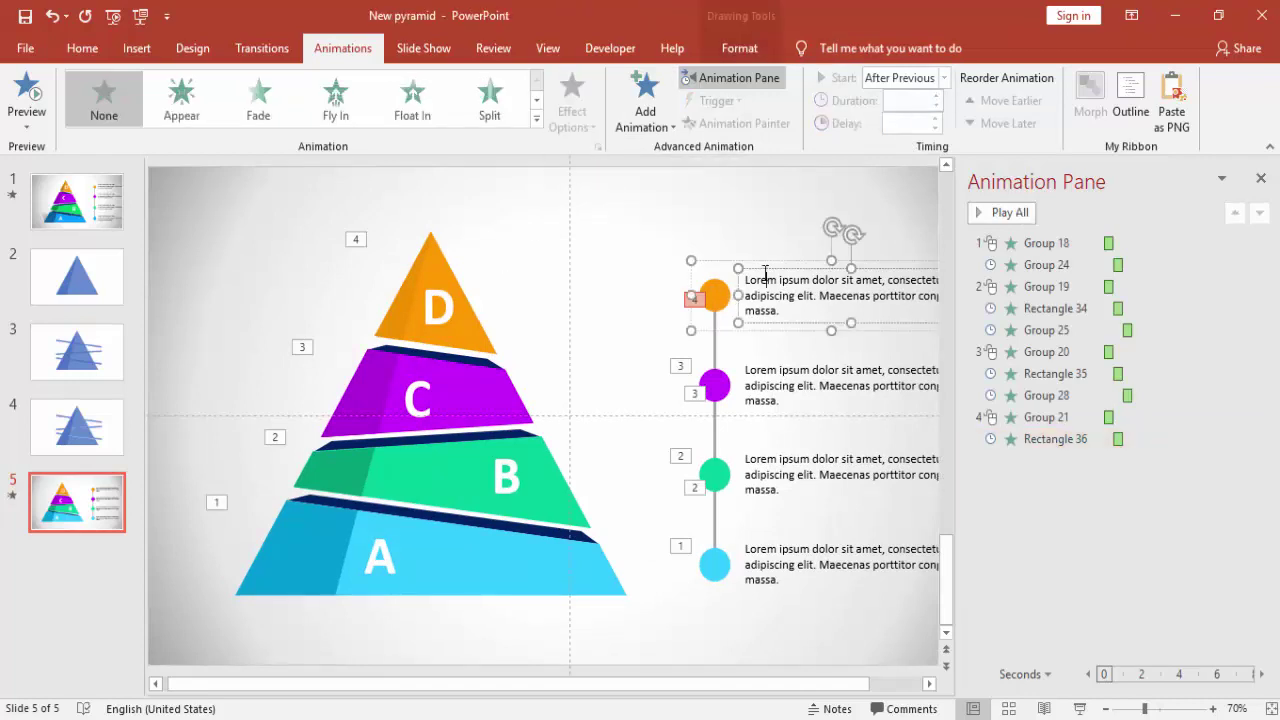
left_click(536, 127)
left_click(489, 195)
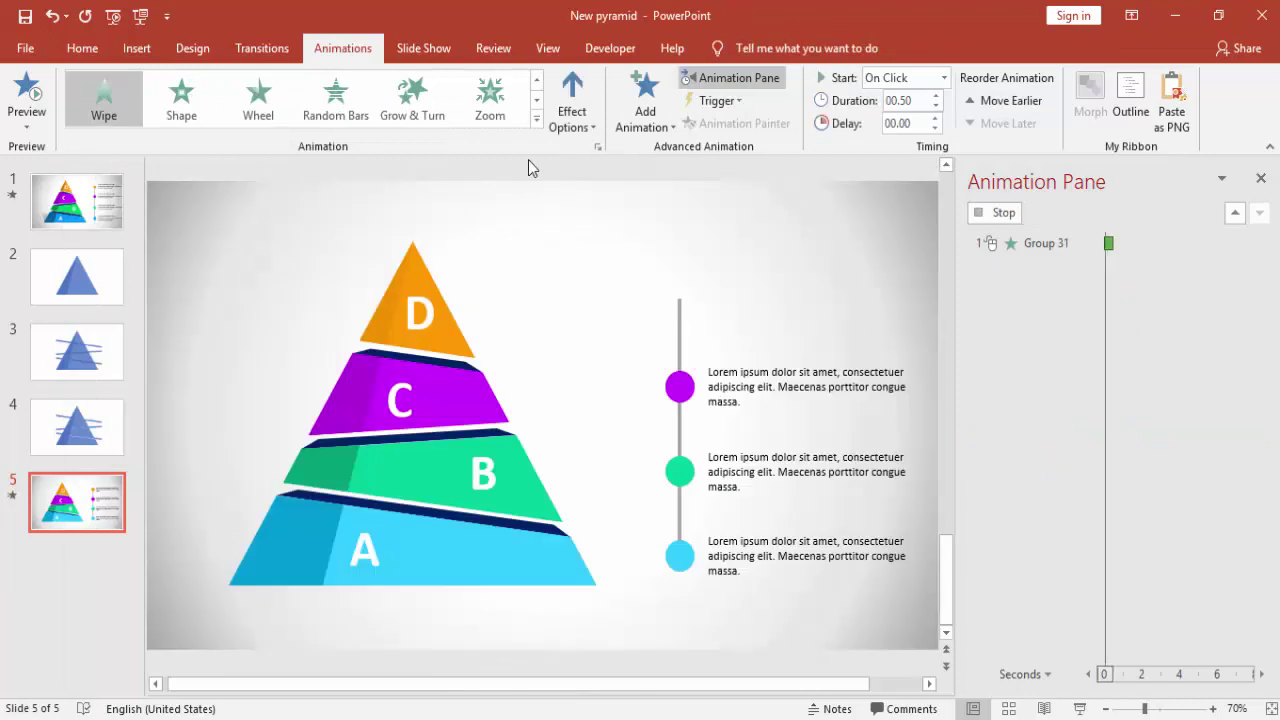
left_click(572, 110)
left_click(622, 225)
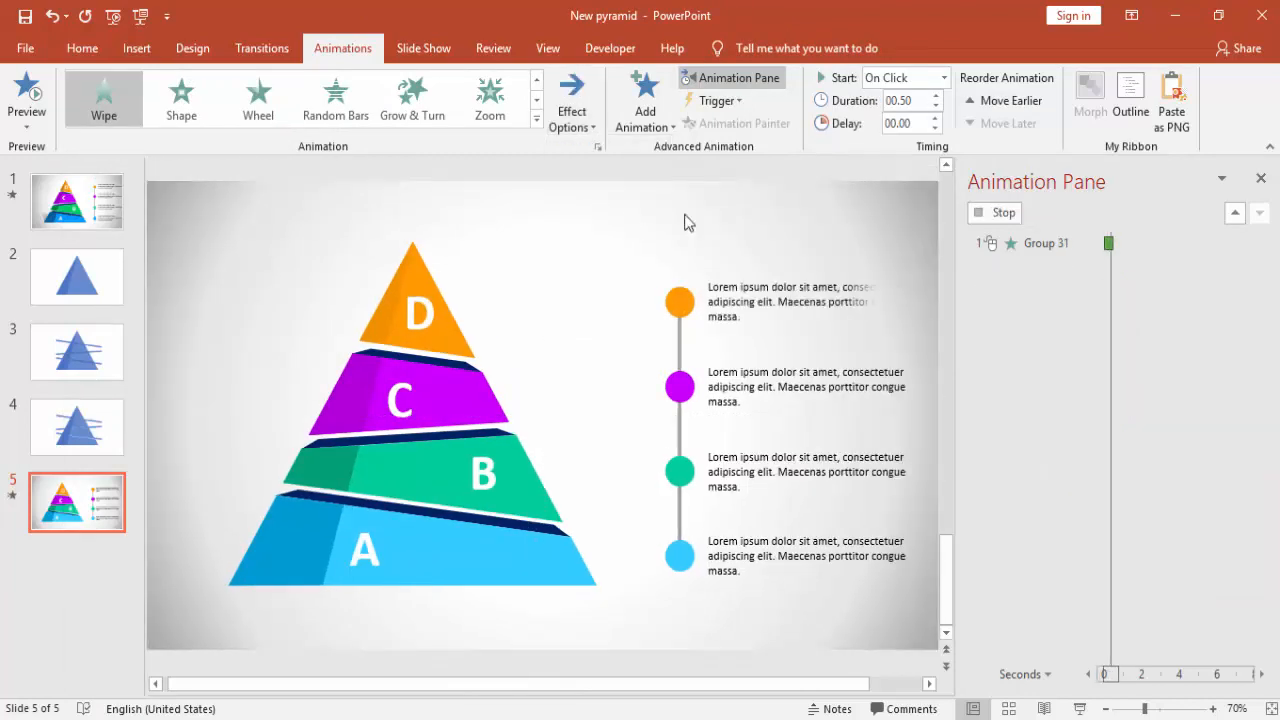
left_click(944, 78)
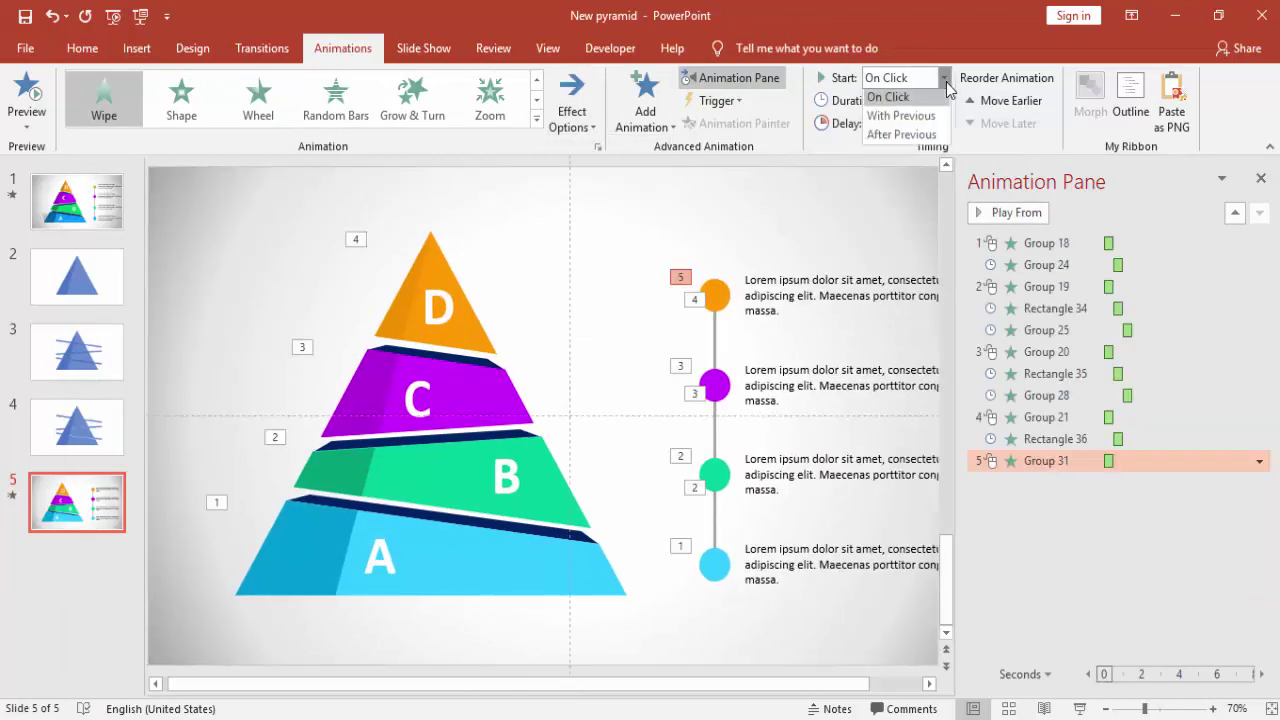
left_click(905, 133)
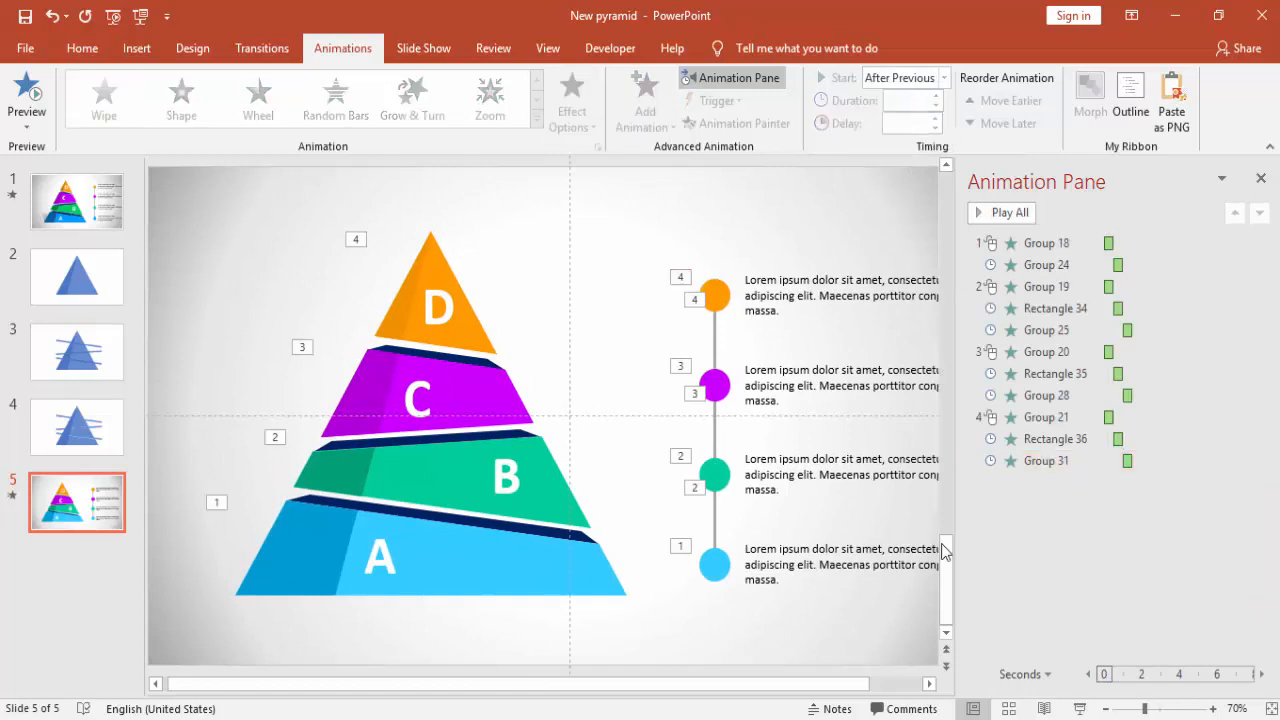